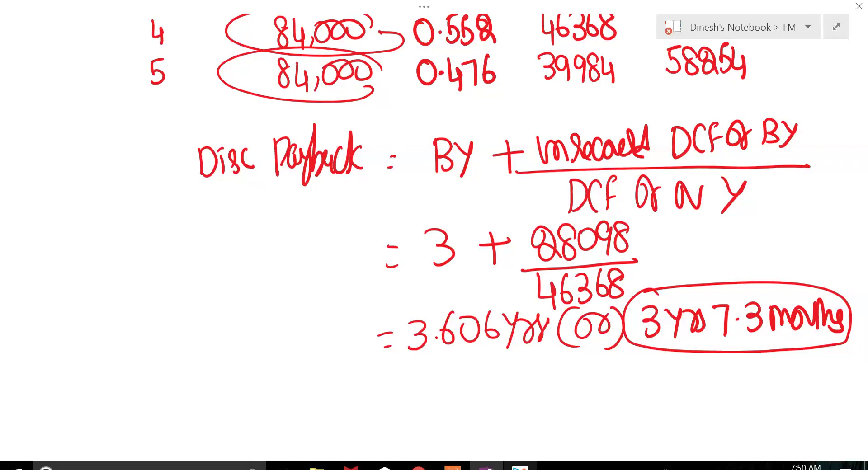
Switch to the FM book folder, open the Solutions Excel workbook, and insert a new blank worksheet
{"action": "key", "text": "alt+Tab"}
{"action": "key", "text": "alt+Tab"}
{"action": "key", "text": "alt+Tab"}
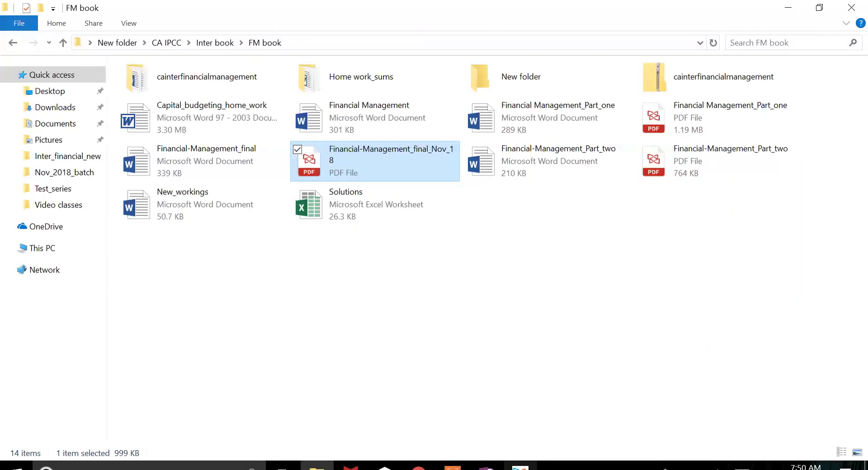
{"action": "key", "text": "Left"}
{"action": "key", "text": "Down"}
{"action": "key", "text": "Right"}
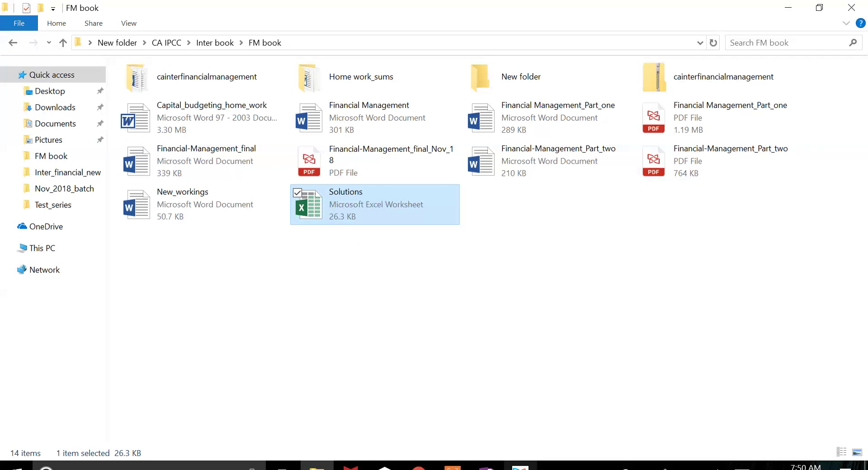
{"action": "key", "text": "Return"}
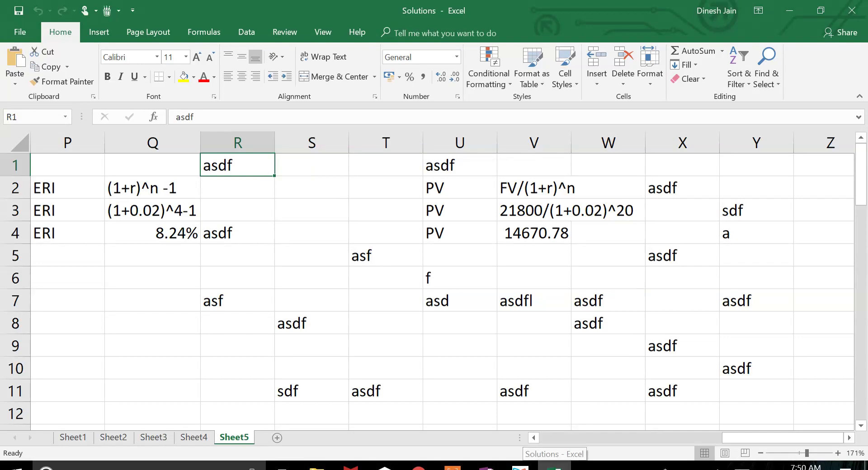
{"action": "key", "text": "shift+F11"}
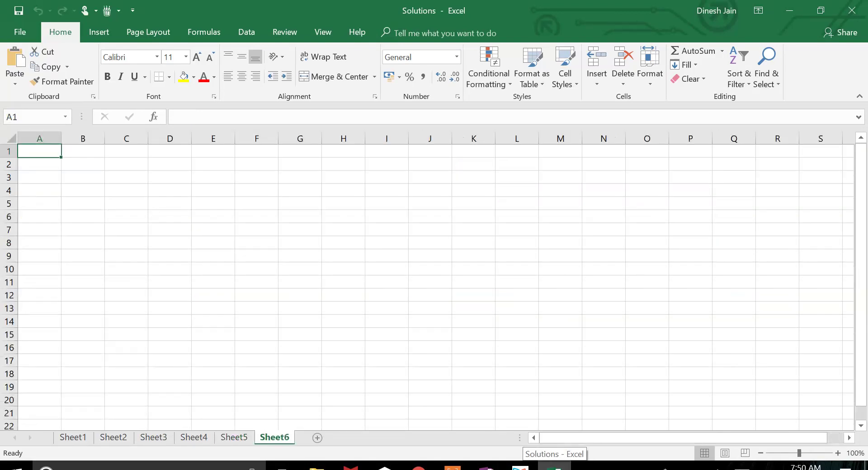
{"action": "scroll", "coordinate": [434, 281], "scroll_direction": "up", "scroll_amount": 5, "text": "ctrl"}
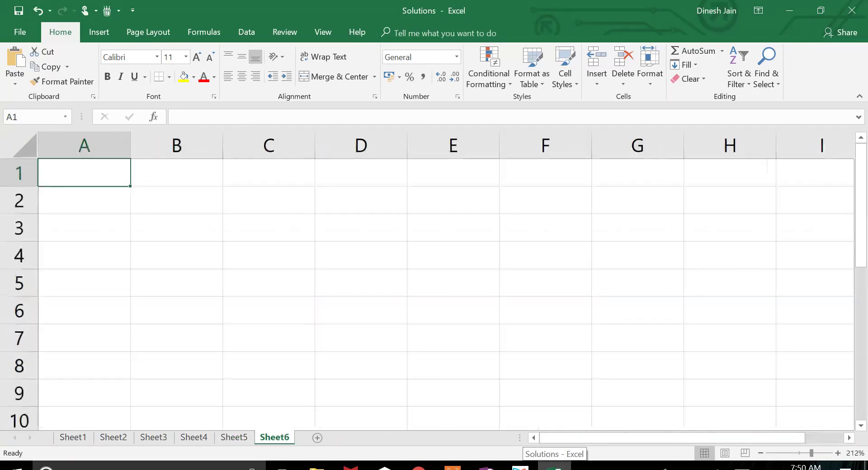
Enter the column headers Year, Cash flow, PVF, DCF and CDCF in cells B2 to F2
{"action": "left_click", "coordinate": [176, 200]}
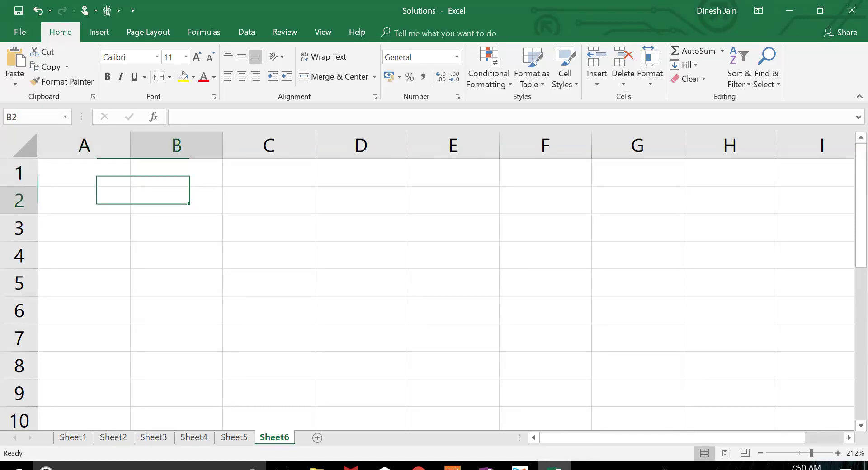
{"action": "type", "text": "Year"}
{"action": "key", "text": "Tab"}
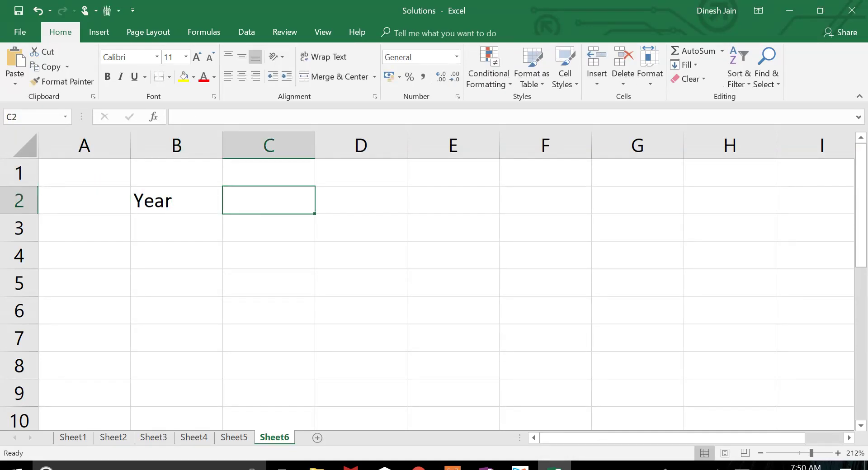
{"action": "type", "text": "Cash flow"}
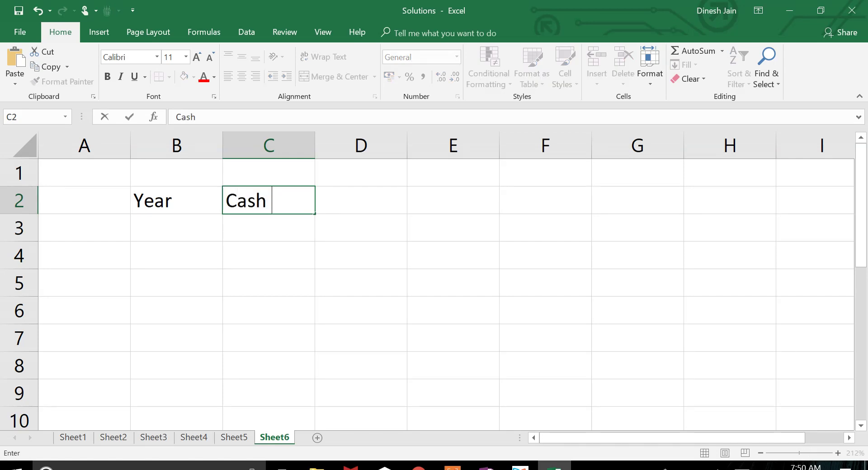
{"action": "key", "text": "Return"}
{"action": "key", "text": "Up"}
{"action": "key", "text": "Right"}
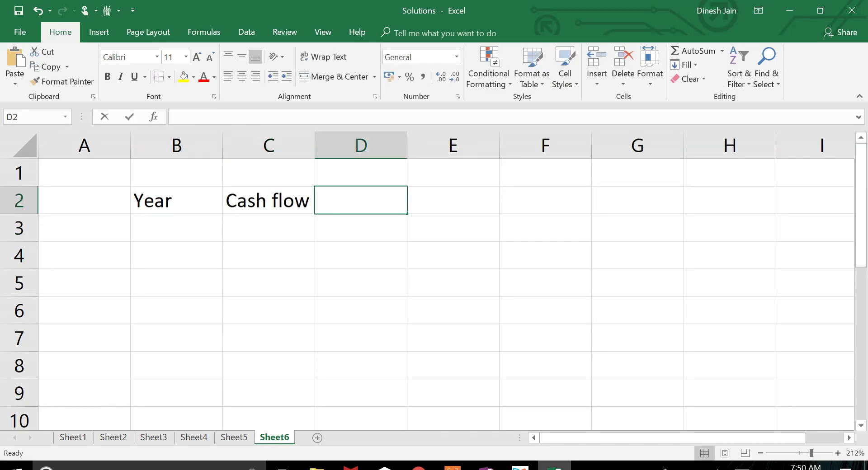
{"action": "type", "text": "PVF"}
{"action": "key", "text": "Tab"}
{"action": "type", "text": "DCF"}
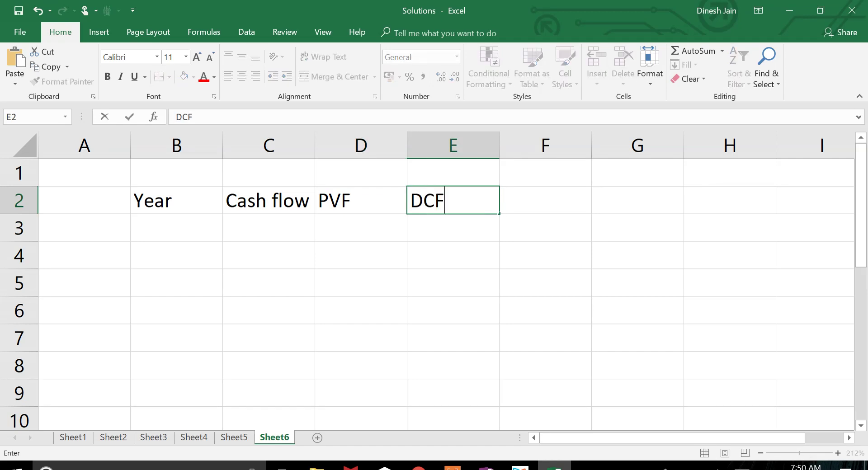
{"action": "key", "text": "Tab"}
{"action": "type", "text": "CC"}
{"action": "key", "text": "BackSpace"}
{"action": "type", "text": "DCF"}
{"action": "key", "text": "Return"}
Fill the Year column with 0, 1, 2, 3, 4 and 5 in cells B3 to B8
{"action": "key", "text": "Left"}
{"action": "key", "text": "Left"}
{"action": "key", "text": "Left"}
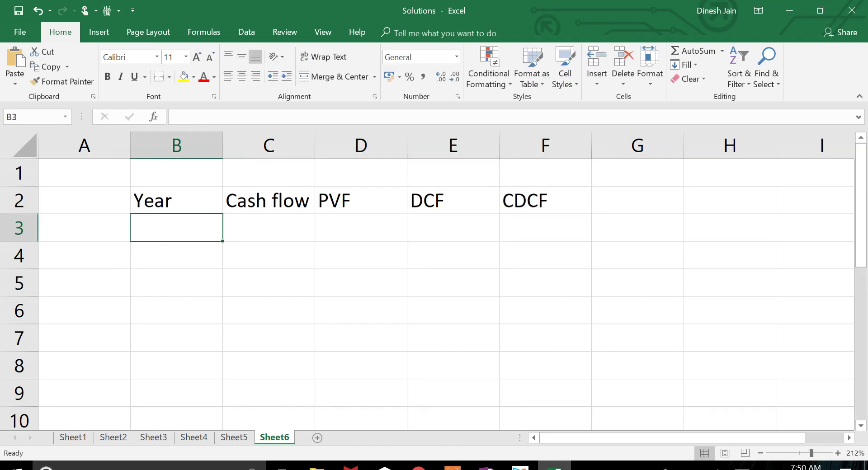
{"action": "type", "text": "0"}
{"action": "key", "text": "Return"}
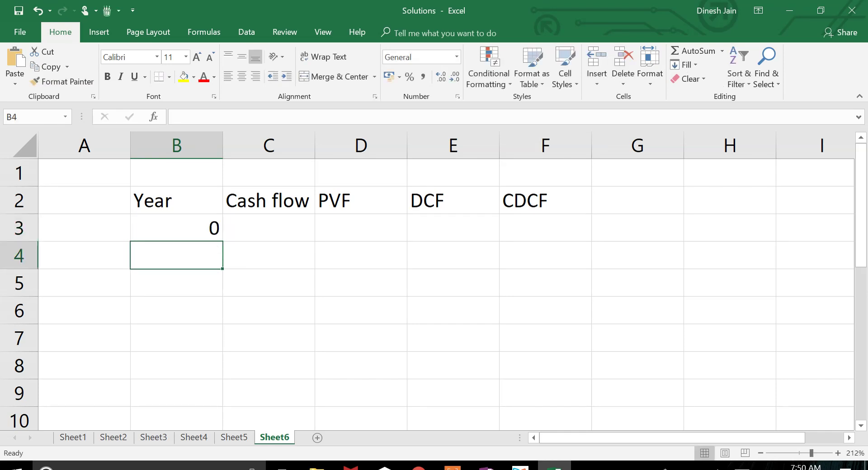
{"action": "type", "text": "1"}
{"action": "key", "text": "Return"}
{"action": "type", "text": "2"}
{"action": "key", "text": "Return"}
{"action": "type", "text": "3"}
{"action": "key", "text": "Return"}
{"action": "type", "text": "45"}
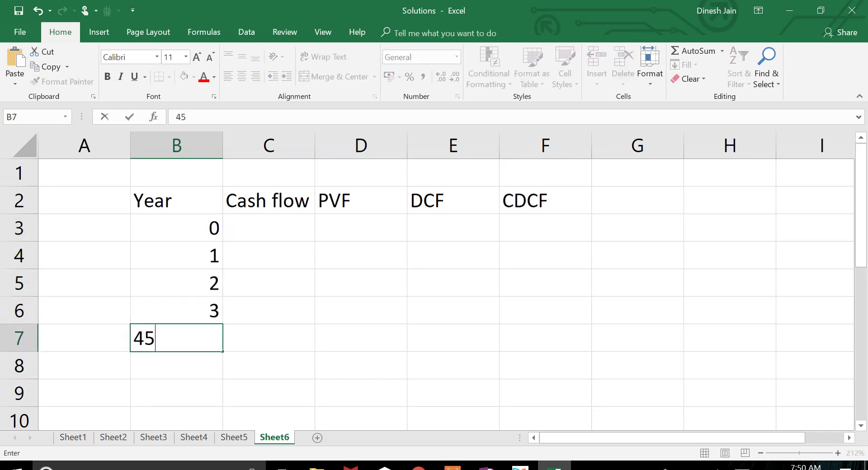
{"action": "key", "text": "Return"}
{"action": "key", "text": "Up"}
{"action": "type", "text": "4"}
{"action": "key", "text": "Return"}
{"action": "type", "text": "5"}
{"action": "key", "text": "Return"}
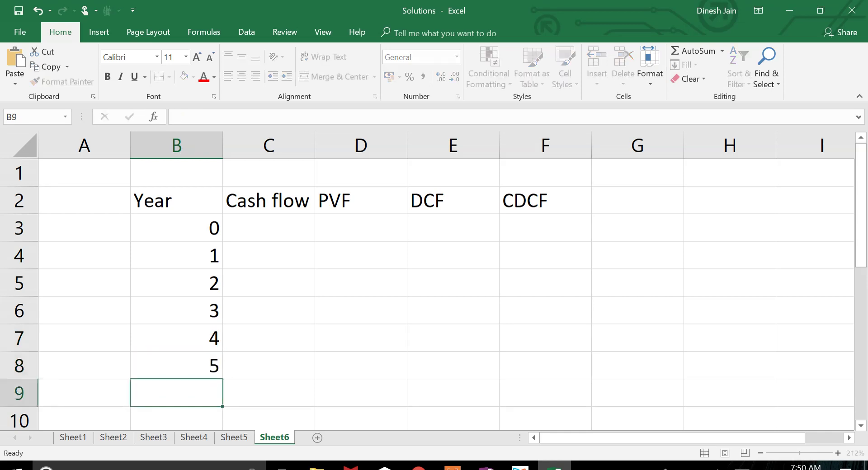
Enter the year 0 cash flow of -240000 in C3
{"action": "key", "text": "Right"}
{"action": "key", "text": "Up"}
{"action": "key", "text": "Up"}
{"action": "key", "text": "Up"}
{"action": "key", "text": "Up"}
{"action": "key", "text": "Up"}
{"action": "key", "text": "Up"}
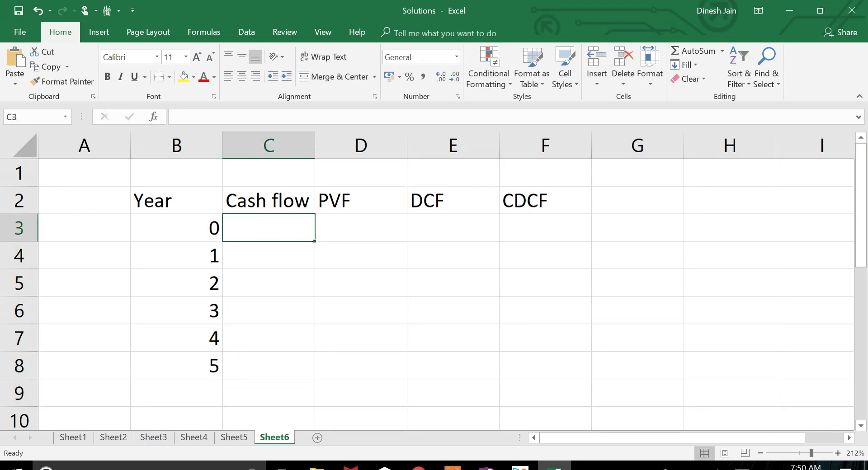
{"action": "type", "text": "-240000"}
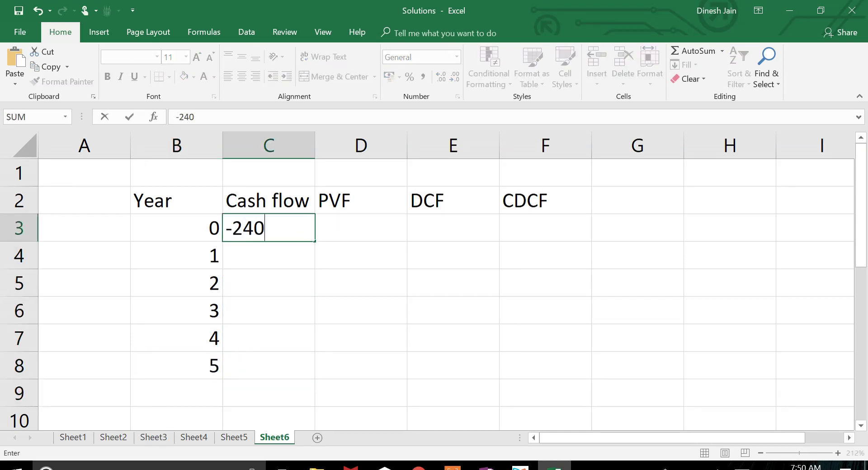
{"action": "key", "text": "Return"}
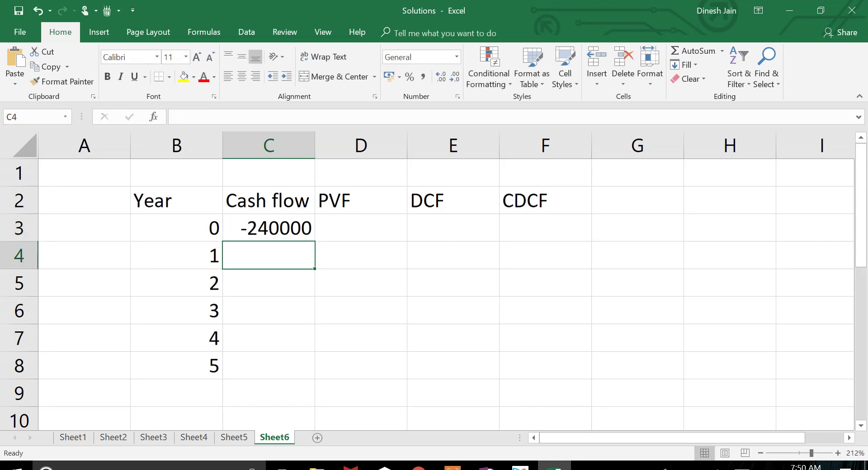
Consult Project B's figures in the Xodo PDF and enter cash flows 60000, 84000 and 96000 for years 1 to 3 in Excel
{"action": "key", "text": "alt+Tab"}
{"action": "key", "text": "alt+Tab"}
{"action": "key", "text": "alt+Tab"}
{"action": "key", "text": "alt+Tab"}
{"action": "key", "text": "alt+Tab"}
{"action": "key", "text": "alt+Tab"}
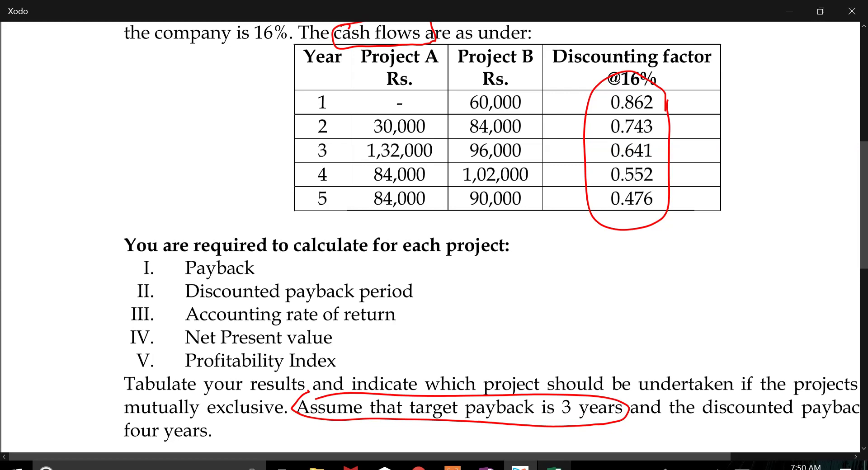
{"action": "key", "text": "alt+Tab"}
{"action": "type", "text": "60000"}
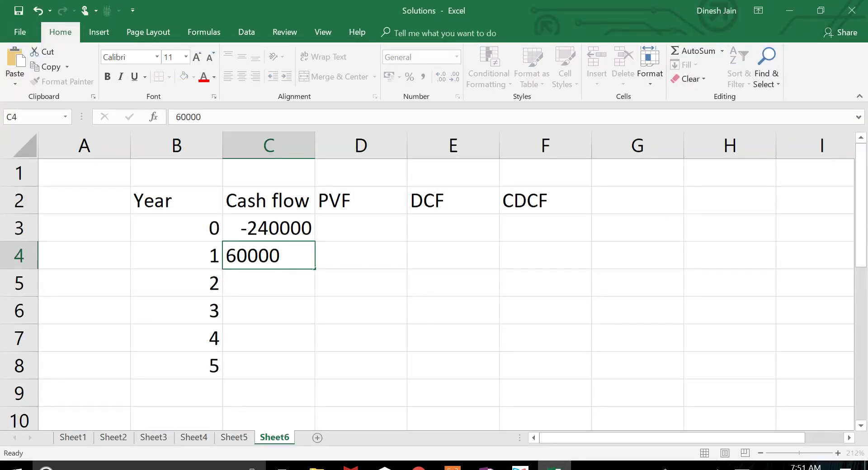
{"action": "key", "text": "Return"}
{"action": "type", "text": "84000"}
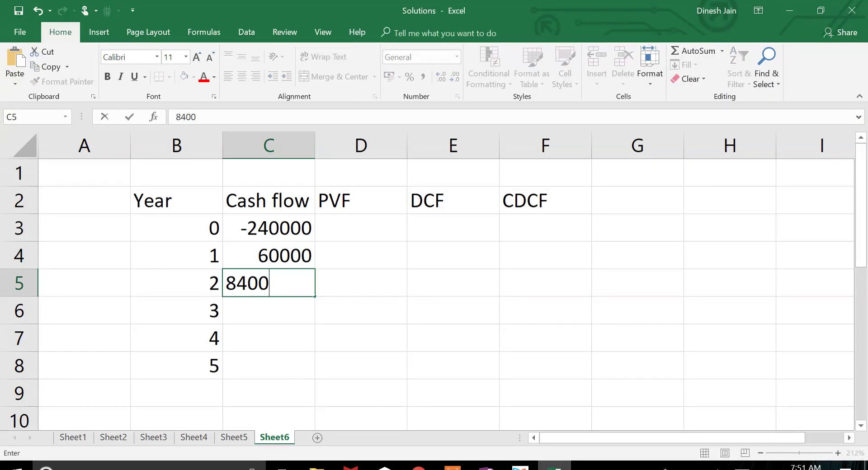
{"action": "key", "text": "Return"}
{"action": "type", "text": "96000"}
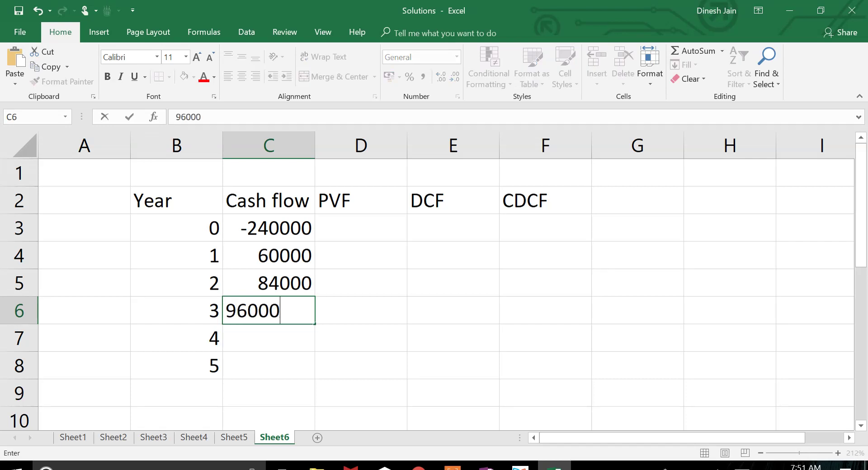
{"action": "key", "text": "Return"}
Recheck the PDF table and enter Project B's cash flows 102000 and 90000 for years 4 and 5
{"action": "key", "text": "alt+Tab"}
{"action": "key", "text": "alt+Tab"}
{"action": "type", "text": "102000"}
{"action": "key", "text": "Return"}
{"action": "key", "text": "alt+Tab"}
{"action": "key", "text": "alt+Tab"}
{"action": "type", "text": "90000"}
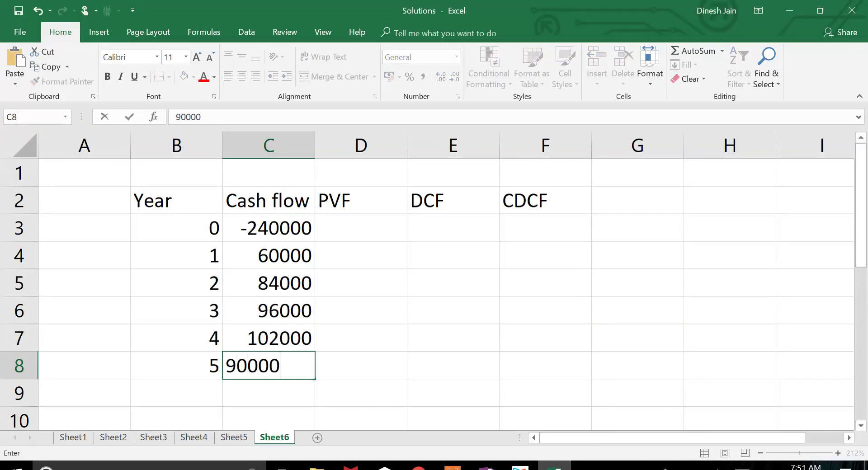
{"action": "key", "text": "Return"}
Enter a present value factor of 1 for year 0 in D3
{"action": "left_click", "coordinate": [269, 338]}
{"action": "key", "text": "Up"}
{"action": "key", "text": "Up"}
{"action": "key", "text": "Up"}
{"action": "key", "text": "Up"}
{"action": "key", "text": "Right"}
{"action": "type", "text": "1"}
{"action": "key", "text": "Return"}
Copy the 16% discounting factors from the PDF into D4 to D8: 0.862, 0.743, 0.641, 0.552 and 0.476
{"action": "key", "text": "alt+Tab"}
{"action": "key", "text": "alt+Tab"}
{"action": "type", "text": "0.862"}
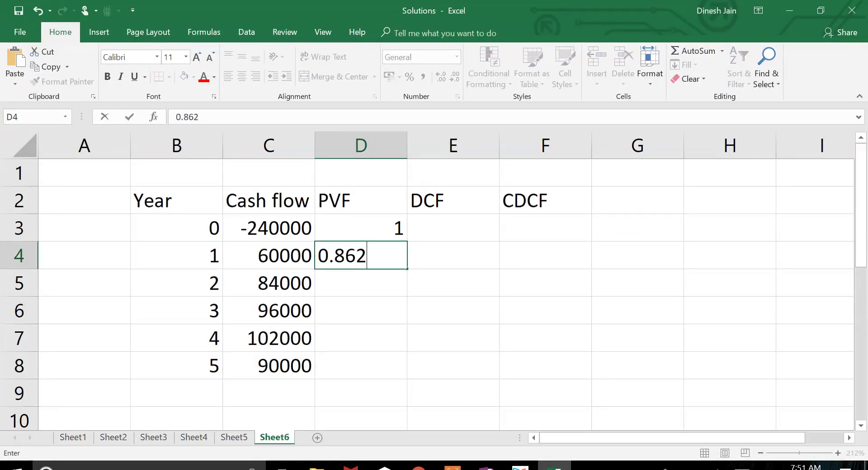
{"action": "key", "text": "Return"}
{"action": "type", "text": "0.743"}
{"action": "key", "text": "Return"}
{"action": "key", "text": "alt+Tab"}
{"action": "key", "text": "alt+Tab"}
{"action": "type", "text": "0.641"}
{"action": "key", "text": "Return"}
{"action": "type", "text": "0.552"}
{"action": "key", "text": "Return"}
{"action": "key", "text": "alt+Tab"}
{"action": "key", "text": "alt+Tab"}
{"action": "type", "text": "0.476"}
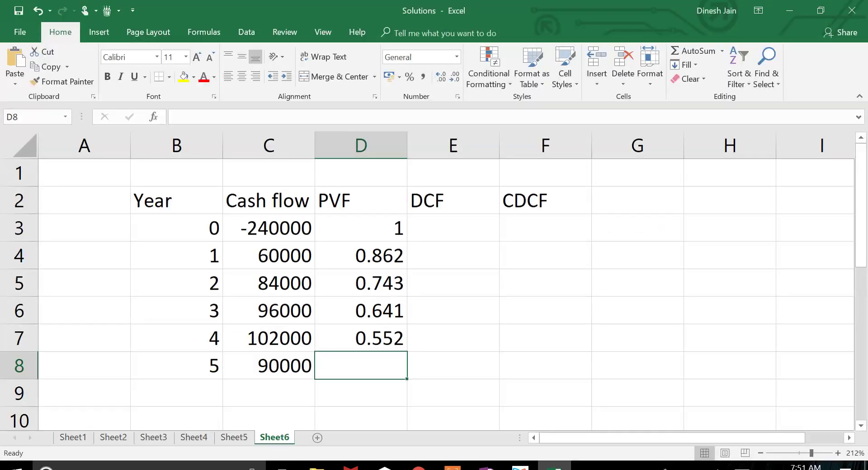
{"action": "key", "text": "Return"}
Calculate the year 0 discounted cash flow in E3 with the formula =C3*D3
{"action": "key", "text": "Up"}
{"action": "key", "text": "Up"}
{"action": "key", "text": "Up"}
{"action": "key", "text": "Up"}
{"action": "key", "text": "Up"}
{"action": "key", "text": "Up"}
{"action": "key", "text": "Right"}
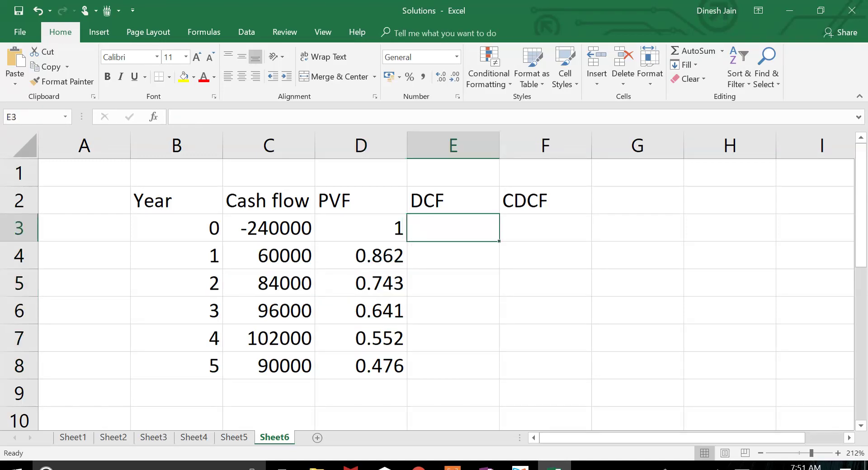
{"action": "type", "text": "="}
{"action": "key", "text": "Left"}
{"action": "key", "text": "Left"}
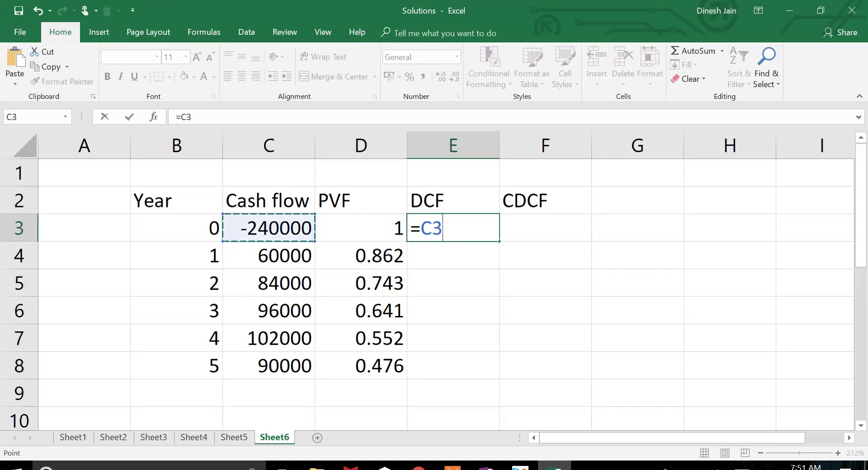
{"action": "type", "text": "*"}
{"action": "key", "text": "Left"}
{"action": "key", "text": "Return"}
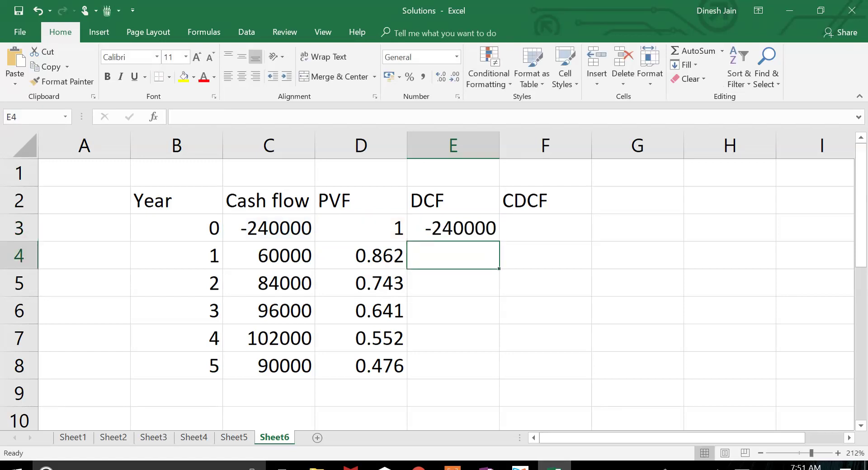
Copy the DCF formula down through E4 to E8 for years 1 to 5
{"action": "key", "text": "ctrl+d"}
{"action": "key", "text": "Return"}
{"action": "key", "text": "ctrl+d"}
{"action": "key", "text": "Return"}
{"action": "key", "text": "ctrl+Down"}
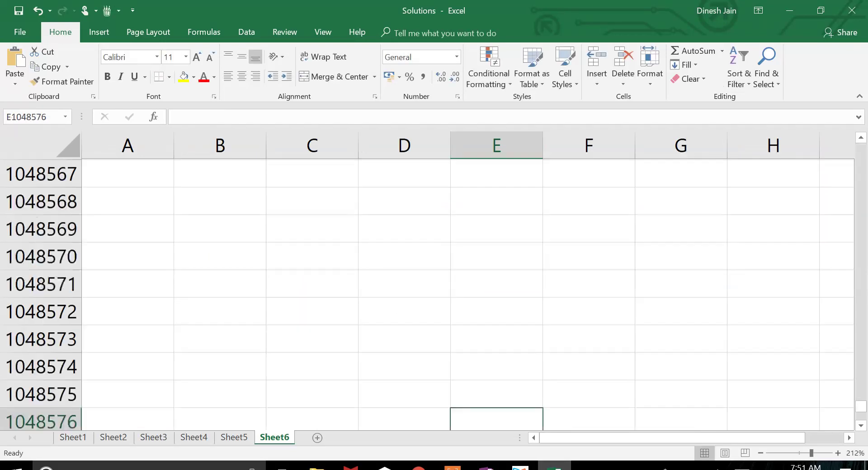
{"action": "key", "text": "ctrl+Up"}
{"action": "key", "text": "ctrl+Up"}
{"action": "key", "text": "Down"}
{"action": "key", "text": "Down"}
{"action": "key", "text": "Down"}
{"action": "key", "text": "Down"}
{"action": "key", "text": "Down"}
{"action": "key", "text": "ctrl+d"}
{"action": "key", "text": "Return"}
{"action": "key", "text": "ctrl+d"}
Set the year 0 CDCF in F3 equal to its DCF with the formula =E3
{"action": "key", "text": "Right"}
{"action": "key", "text": "ctrl+Up"}
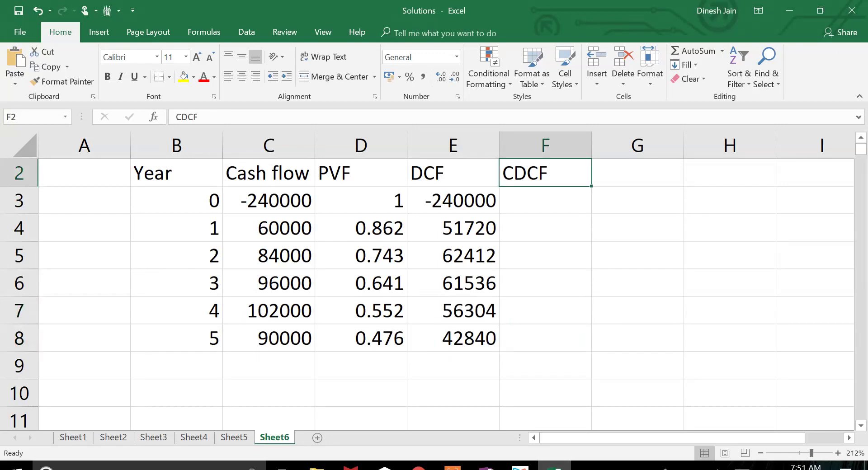
{"action": "key", "text": "Down"}
{"action": "type", "text": "="}
{"action": "key", "text": "Left"}
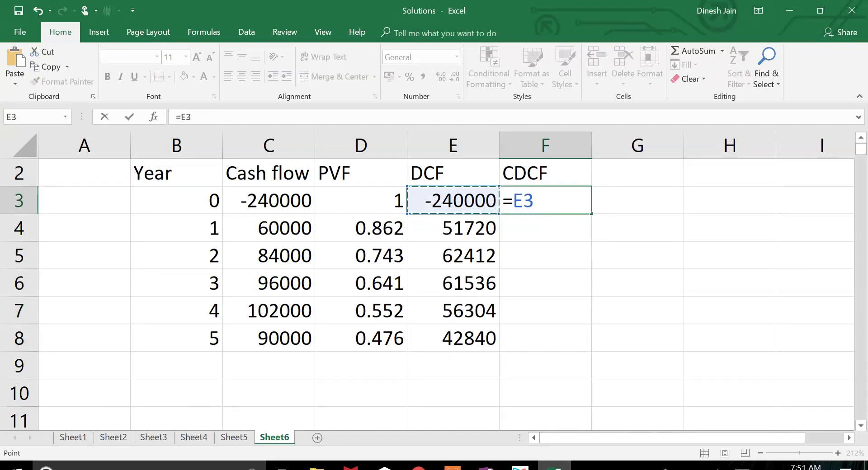
{"action": "key", "text": "Return"}
Calculate the year 1 cumulative discounted cash flow in F4 with the formula =F3+E4
{"action": "type", "text": "="}
{"action": "key", "text": "Up"}
{"action": "type", "text": "+"}
{"action": "key", "text": "Left"}
{"action": "key", "text": "ctrl+Return"}
Fill the CDCF formula from F4 down to F8
{"action": "key", "text": "shift+Down"}
{"action": "key", "text": "shift+Down"}
{"action": "key", "text": "shift+Down"}
{"action": "key", "text": "shift+Down"}
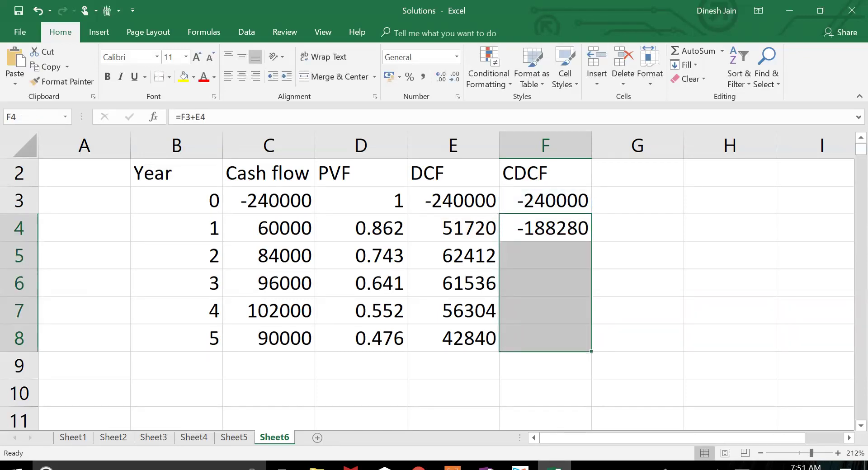
{"action": "key", "text": "ctrl+d"}
Enter the label Payback in C10 below the table
{"action": "key", "text": "Right"}
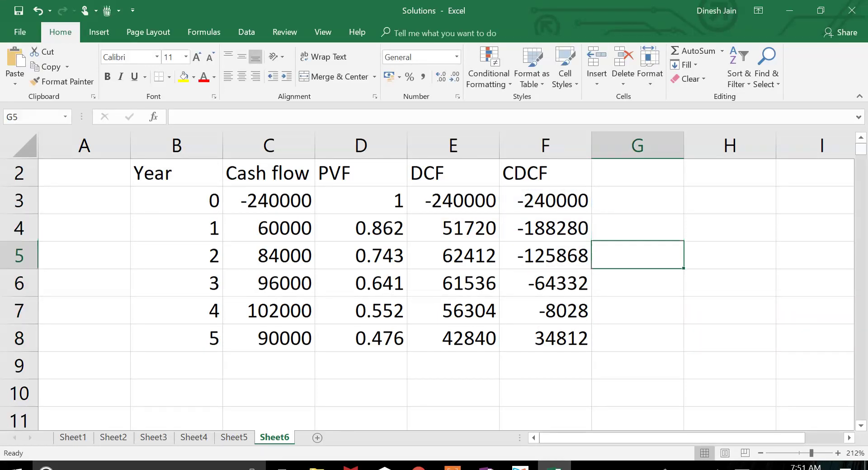
{"action": "key", "text": "Down"}
{"action": "key", "text": "Down"}
{"action": "key", "text": "Down"}
{"action": "key", "text": "Down"}
{"action": "key", "text": "Down"}
{"action": "key", "text": "Left"}
{"action": "key", "text": "Left"}
{"action": "key", "text": "Left"}
{"action": "key", "text": "Left"}
{"action": "key", "text": "Down"}
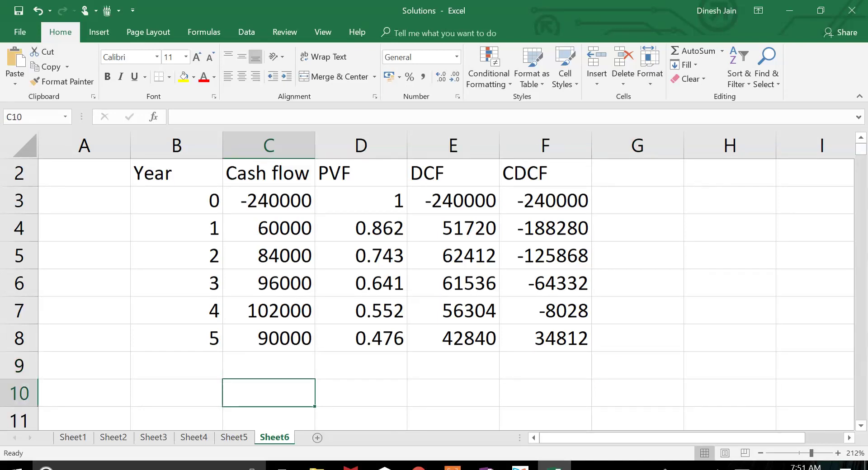
{"action": "type", "text": "Payback"}
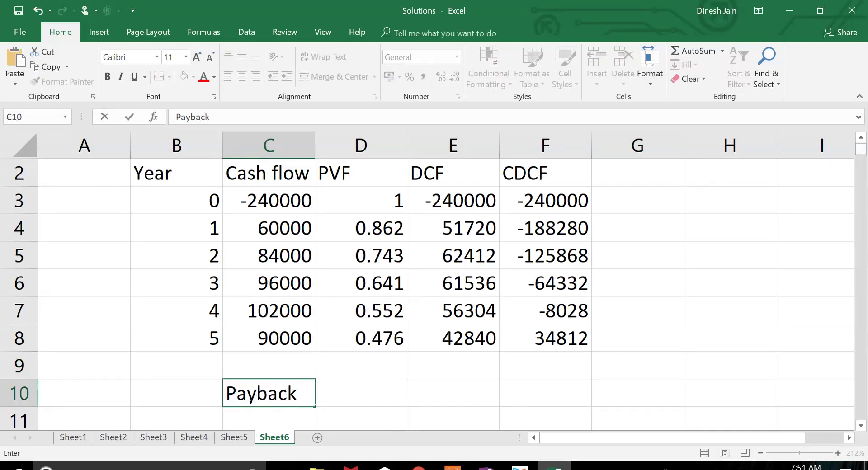
{"action": "key", "text": "Return"}
Enter the payback working 4+(8028/42840) as text in D10 beside the Payback label
{"action": "key", "text": "Up"}
{"action": "key", "text": "Right"}
{"action": "type", "text": "4"}
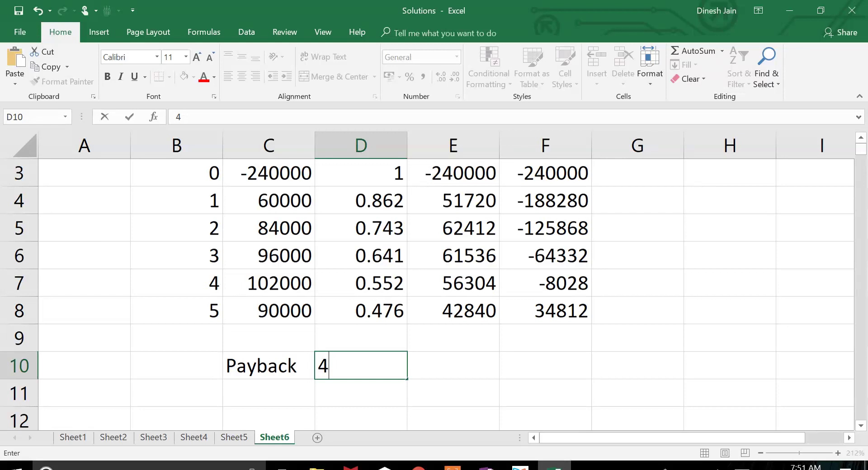
{"action": "type", "text": "+(8028"}
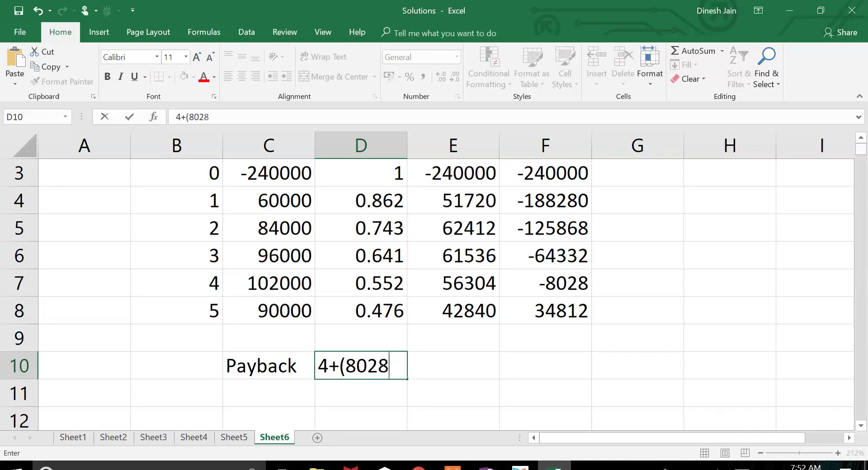
{"action": "type", "text": "/42"}
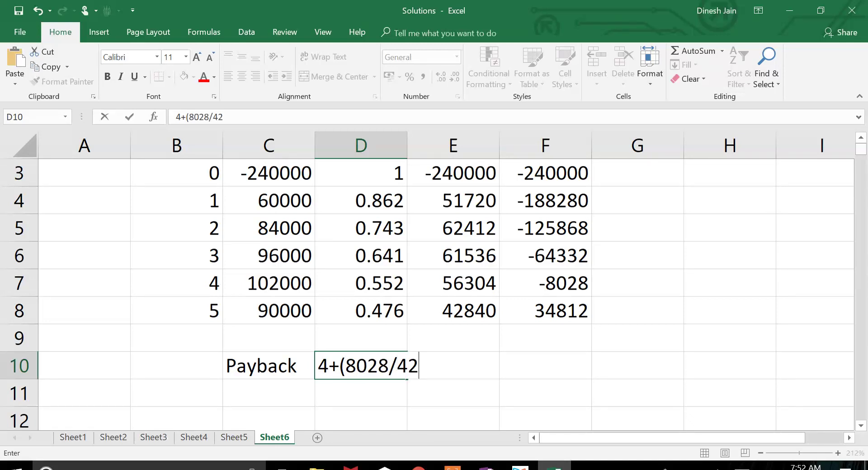
{"action": "type", "text": "840)"}
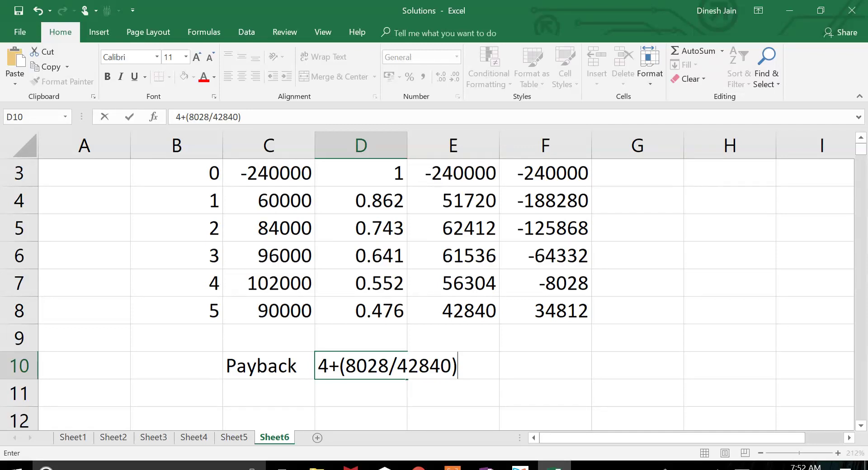
{"action": "key", "text": "Return"}
Repeat the Payback label and working in row 11, making D11 the formula =4+(8028/42840)
{"action": "left_click", "coordinate": [361, 365]}
{"action": "left_click", "coordinate": [361, 393]}
{"action": "left_click", "coordinate": [269, 393]}
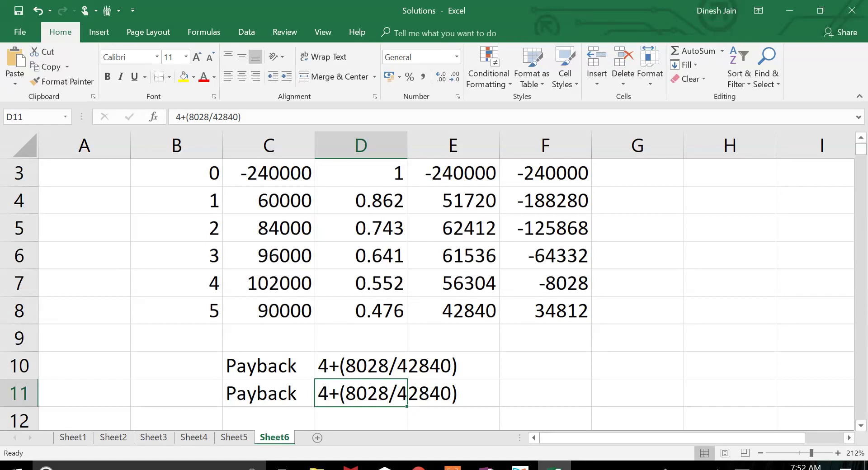
{"action": "key", "text": "F2"}
{"action": "key", "text": "Home"}
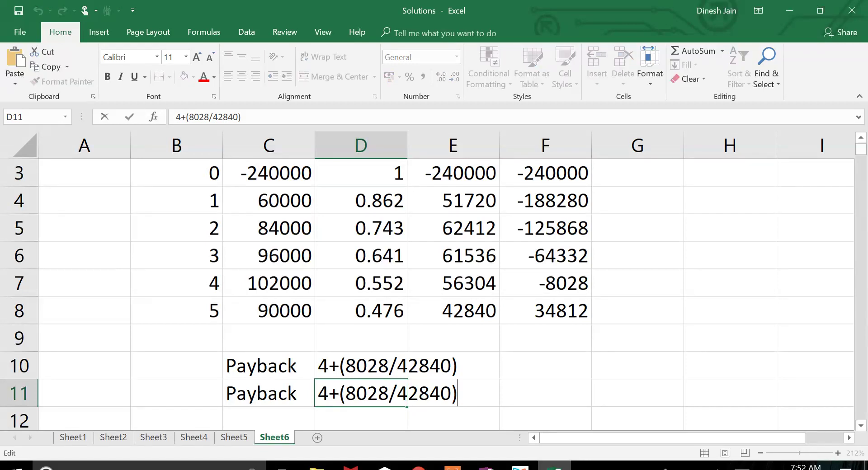
{"action": "type", "text": "="}
{"action": "key", "text": "Return"}
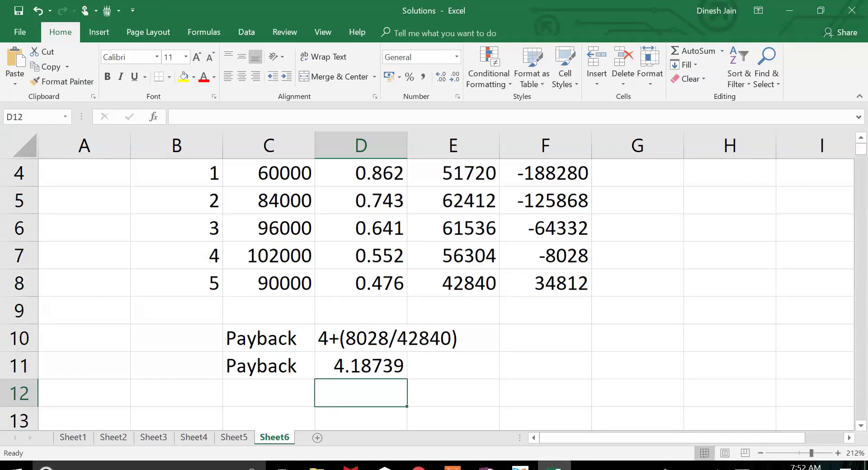
Isolate the fractional year of the payback in H11 with the formula =D11-4
{"action": "left_click", "coordinate": [453, 366]}
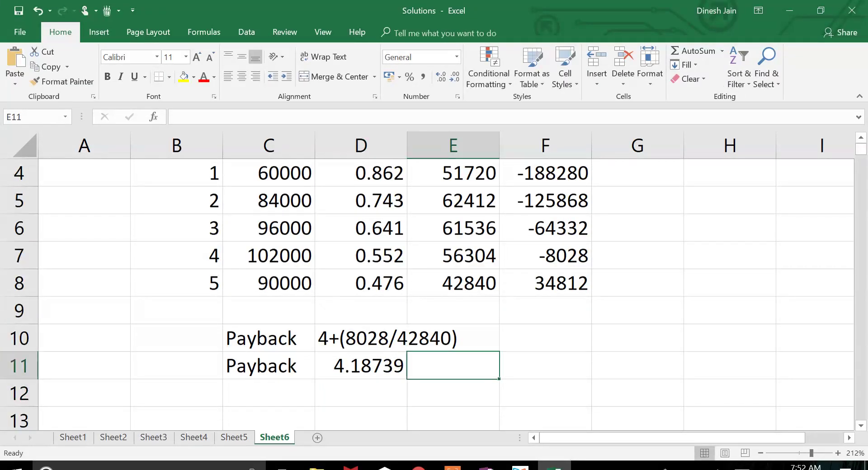
{"action": "type", "text": "="}
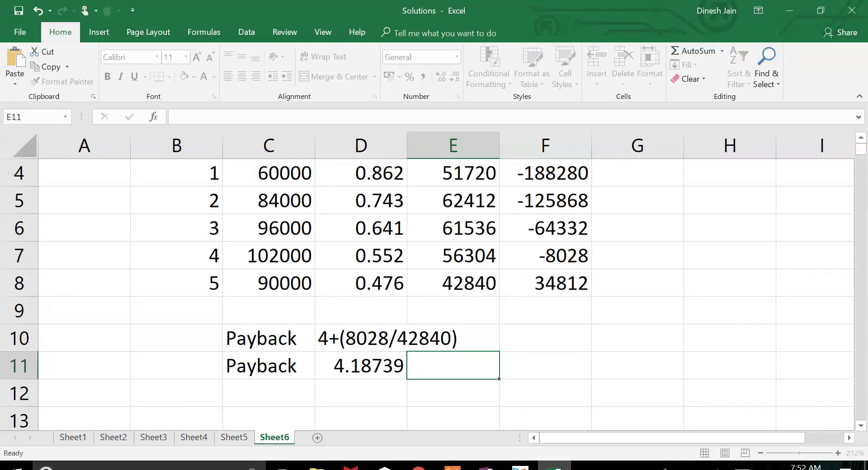
{"action": "key", "text": "Escape"}
{"action": "key", "text": "Right"}
{"action": "key", "text": "Right"}
{"action": "key", "text": "Right"}
{"action": "type", "text": "="}
{"action": "key", "text": "Left"}
{"action": "key", "text": "Left"}
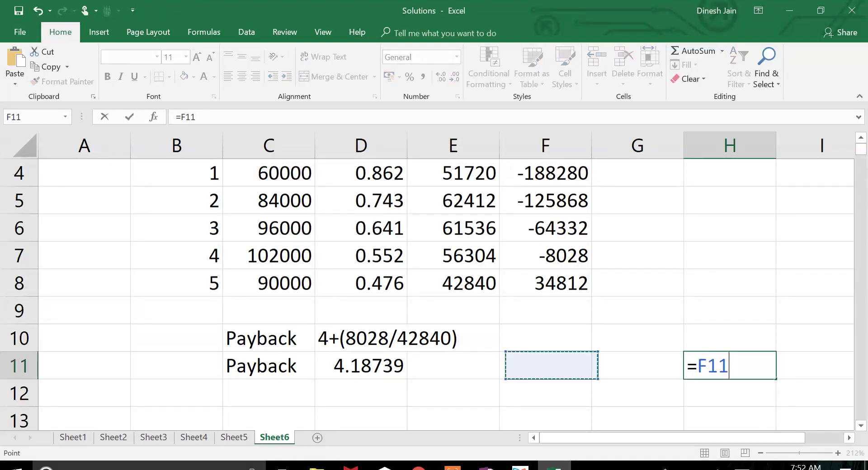
{"action": "key", "text": "Left"}
{"action": "key", "text": "Left"}
{"action": "type", "text": "-4"}
{"action": "key", "text": "Return"}
Convert the fractional year to months in H12 with the formula =H11*12
{"action": "type", "text": "="}
{"action": "key", "text": "Up"}
{"action": "type", "text": "*12"}
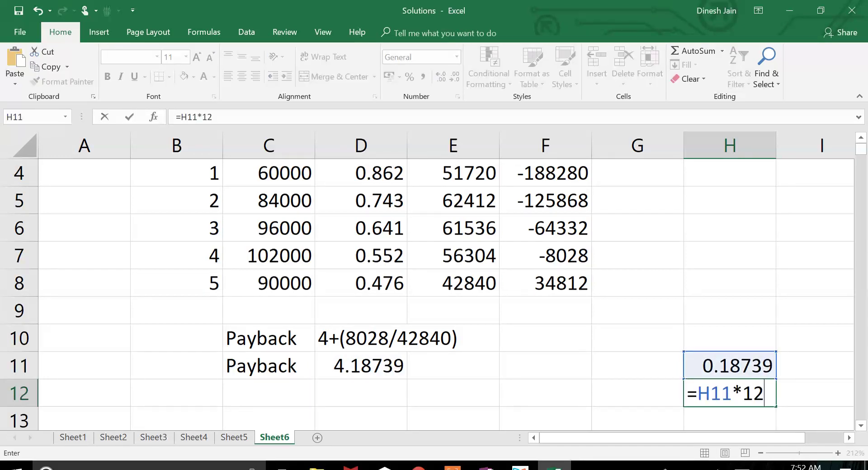
{"action": "key", "text": "Return"}
Enter the text "(or) 4 years and 2.2 months" in E11 beside the payback value
{"action": "key", "text": "Up"}
{"action": "key", "text": "Up"}
{"action": "key", "text": "Left"}
{"action": "key", "text": "Left"}
{"action": "key", "text": "Left"}
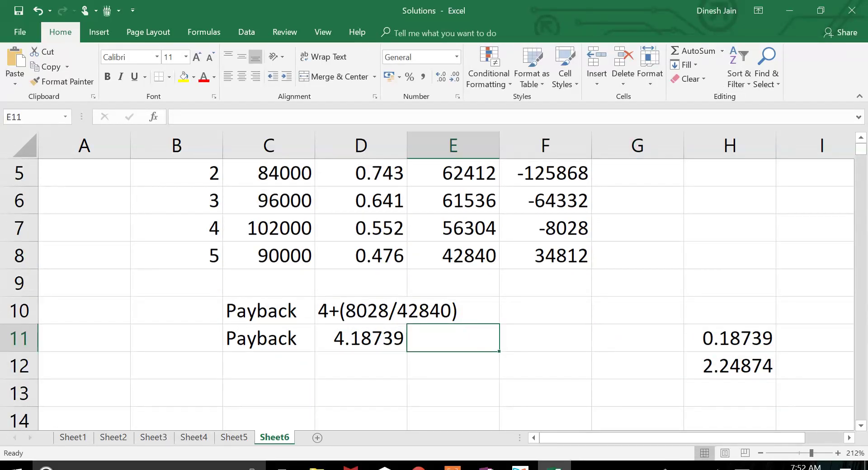
{"action": "type", "text": "(or"}
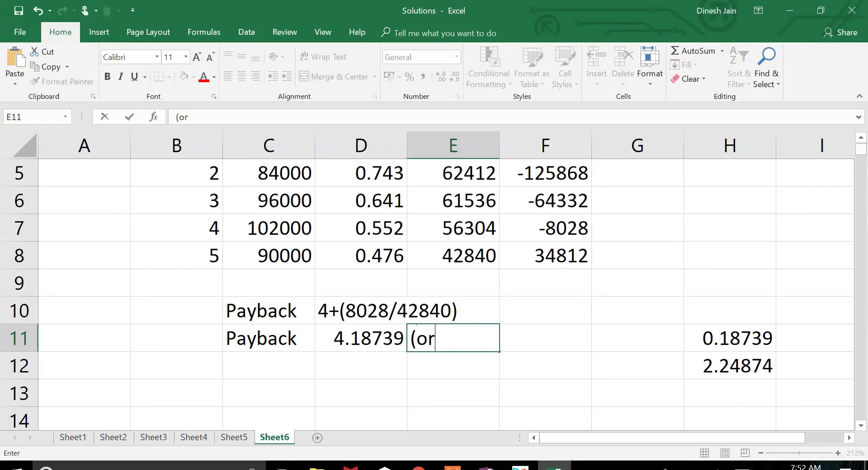
{"action": "type", "text": ") $"}
{"action": "key", "text": "BackSpace"}
{"action": "type", "text": "4 years "}
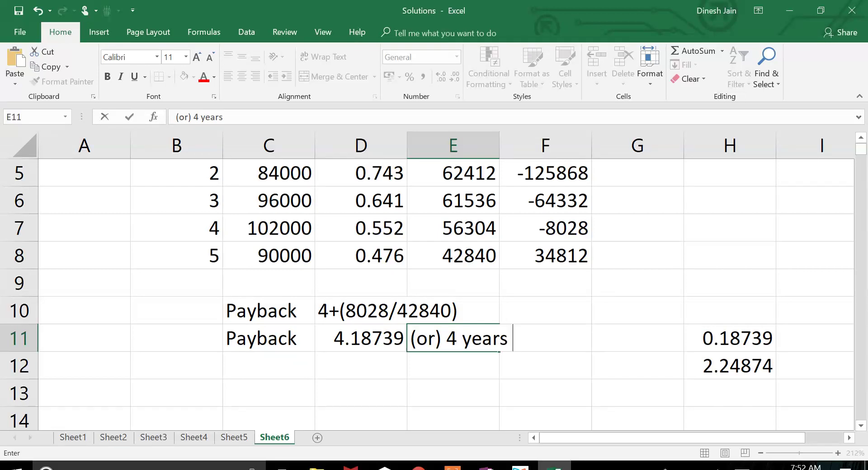
{"action": "type", "text": "and 2.2 months"}
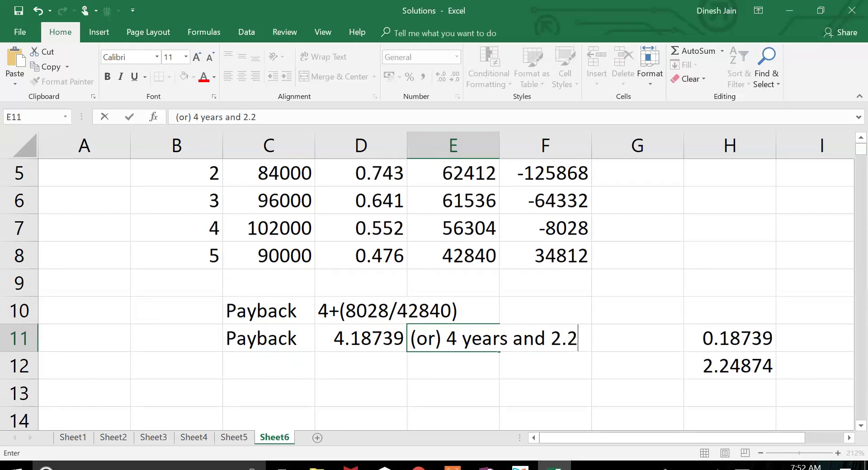
{"action": "key", "text": "Return"}
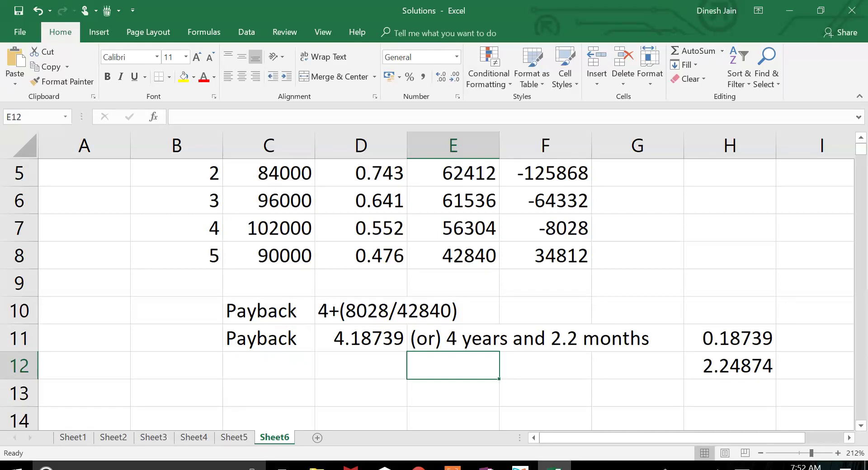
Reduce the payback value in D11 to two decimal places
{"action": "left_click", "coordinate": [453, 339]}
{"action": "left_click", "coordinate": [361, 338]}
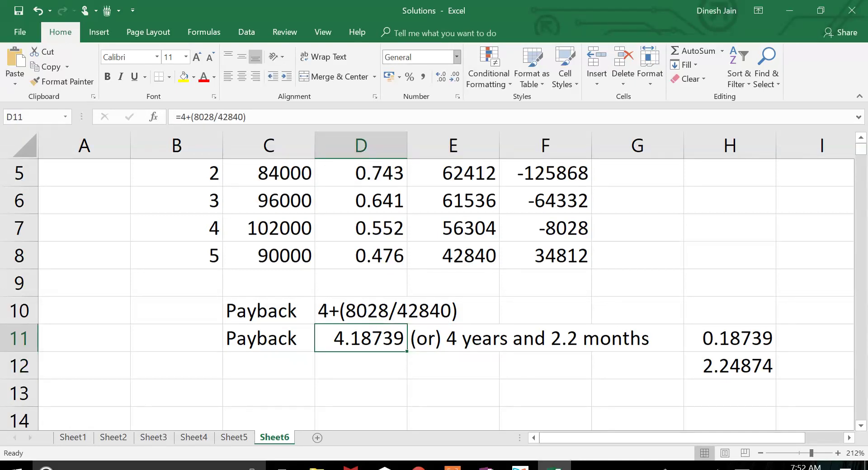
{"action": "left_click", "coordinate": [454, 77]}
{"action": "left_click", "coordinate": [454, 77]}
{"action": "left_click", "coordinate": [455, 76]}
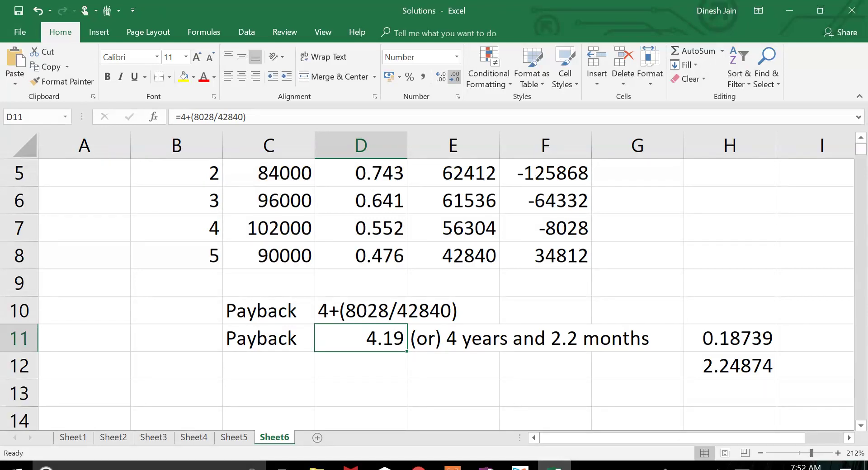
Collapse the ribbon so the whole cash flow table and the payback result fit on screen
{"action": "key", "text": "Up"}
{"action": "key", "text": "Up"}
{"action": "key", "text": "Up"}
{"action": "key", "text": "Up"}
{"action": "key", "text": "Up"}
{"action": "key", "text": "Up"}
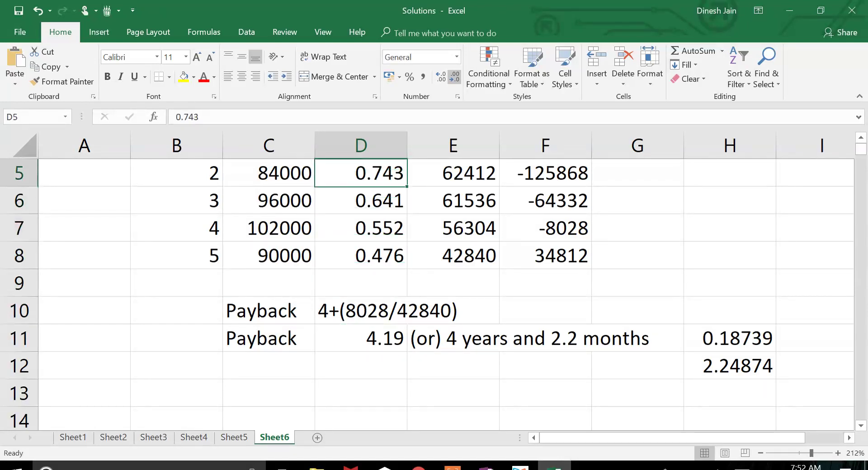
{"action": "key", "text": "Up"}
{"action": "key", "text": "Up"}
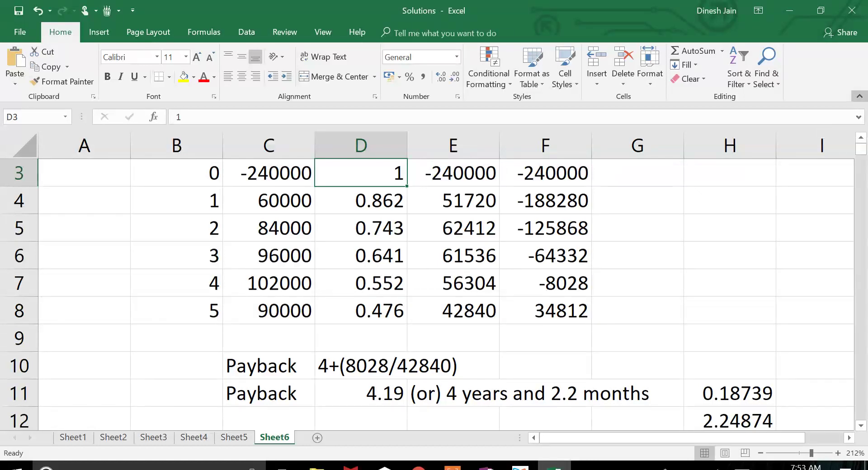
{"action": "left_click", "coordinate": [859, 96]}
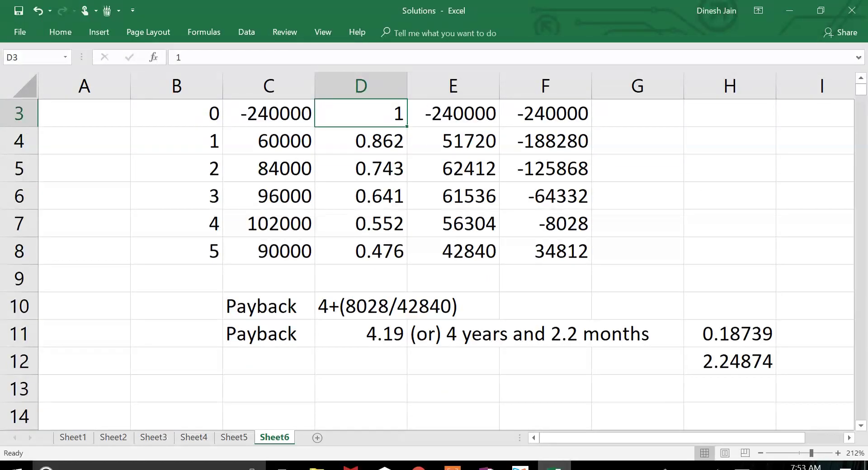
{"action": "key", "text": "Up"}
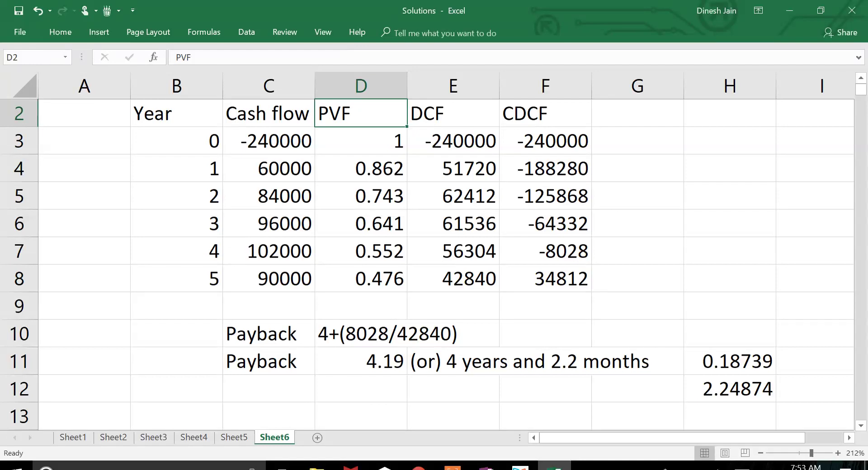
Draw a small black ink mark beside row 11 and circle its complete Payback result with the pen
{"action": "mouse_move", "coordinate": [361, 334]}
{"action": "left_mouse_down"}
{"action": "mouse_move", "coordinate": [361, 362]}
{"action": "mouse_move", "coordinate": [454, 389]}
{"action": "mouse_move", "coordinate": [546, 389]}
{"action": "left_mouse_up"}
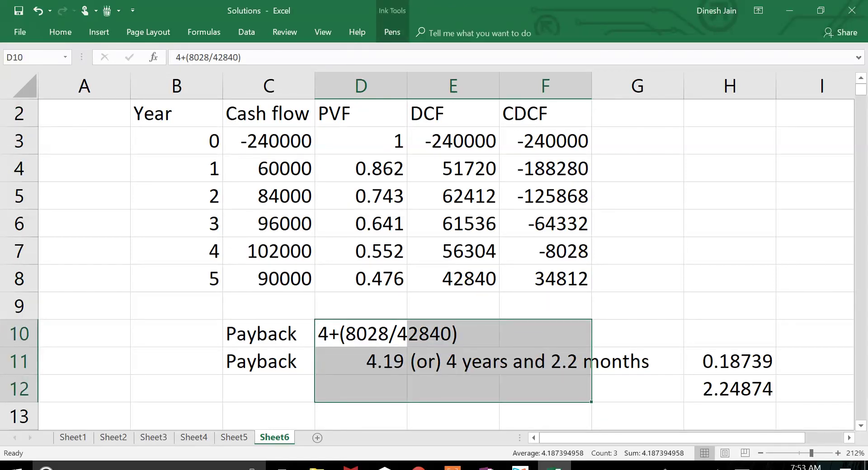
{"action": "left_click", "coordinate": [355, 364]}
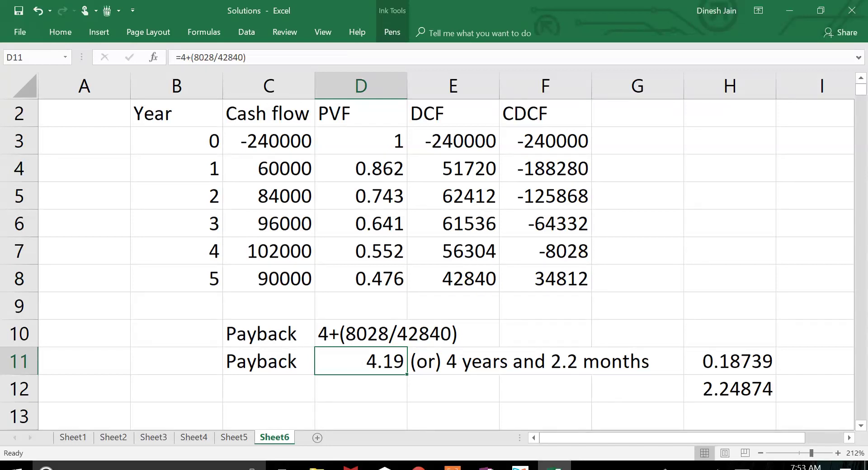
{"action": "left_click", "coordinate": [60, 31]}
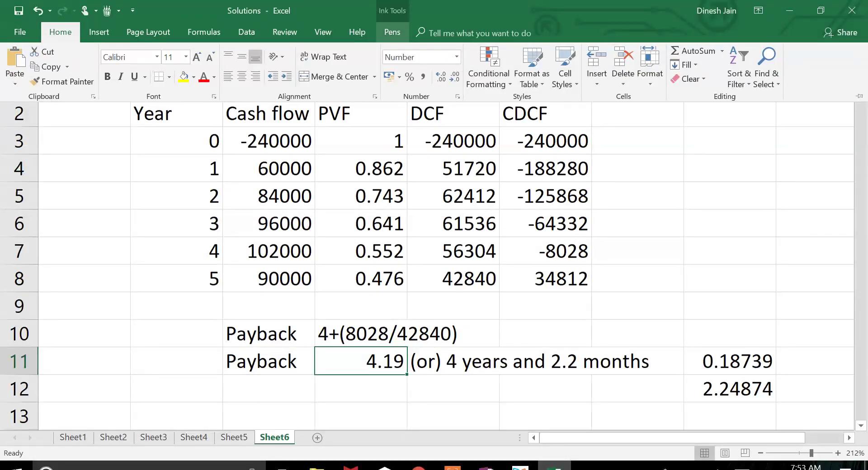
{"action": "left_click", "coordinate": [392, 32]}
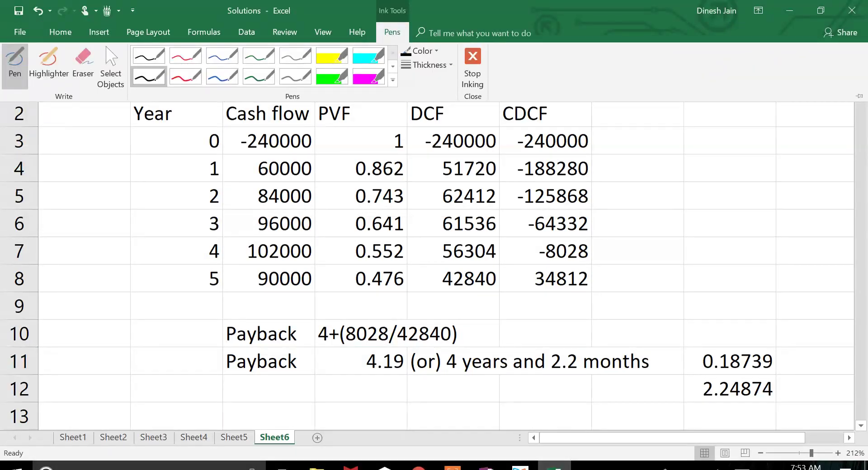
{"action": "left_click_drag", "start_coordinate": [111, 352], "coordinate": [146, 381]}
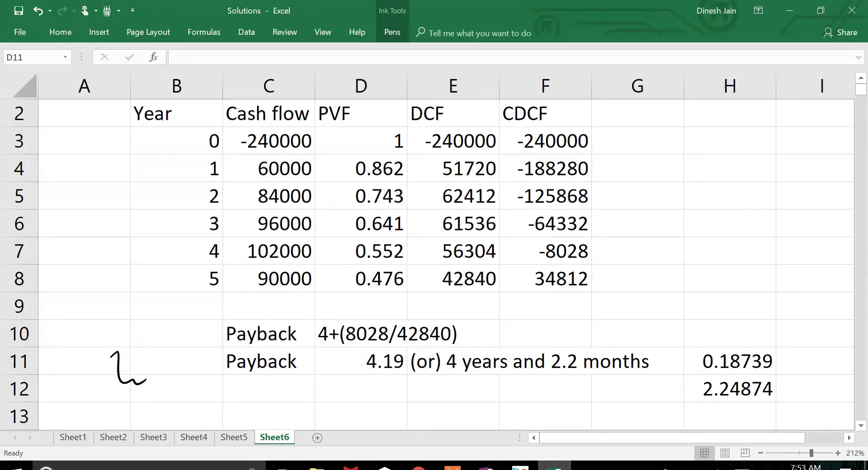
{"action": "mouse_move", "coordinate": [225, 345]}
{"action": "left_mouse_down"}
{"action": "mouse_move", "coordinate": [209, 367]}
{"action": "mouse_move", "coordinate": [398, 391]}
{"action": "mouse_move", "coordinate": [595, 389]}
{"action": "mouse_move", "coordinate": [630, 349]}
{"action": "mouse_move", "coordinate": [207, 352]}
{"action": "left_mouse_up"}
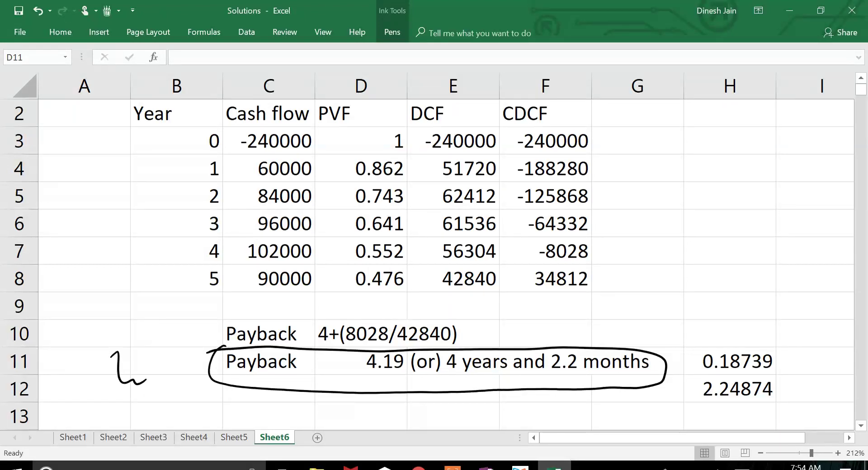
Switch to the Xodo problem document and circle the "four years" discounted payback target in red ink
{"action": "key", "text": "alt+Tab"}
{"action": "scroll", "coordinate": [434, 240], "scroll_direction": "down", "scroll_amount": 1}
{"action": "scroll", "coordinate": [434, 240], "scroll_direction": "up", "scroll_amount": 1}
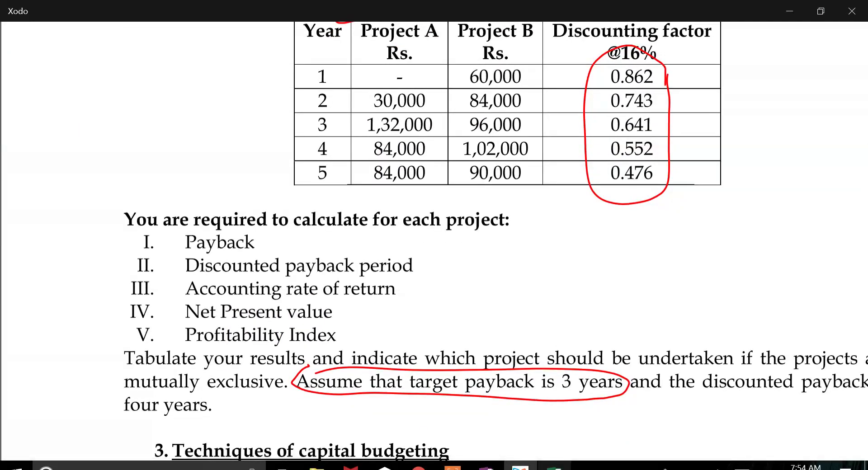
{"action": "mouse_move", "coordinate": [143, 386]}
{"action": "left_mouse_down"}
{"action": "mouse_move", "coordinate": [229, 400]}
{"action": "mouse_move", "coordinate": [181, 385]}
{"action": "left_mouse_up"}
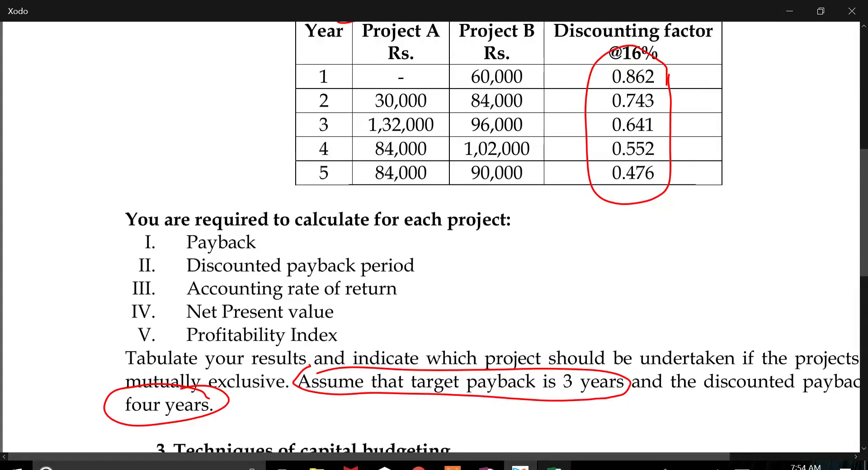
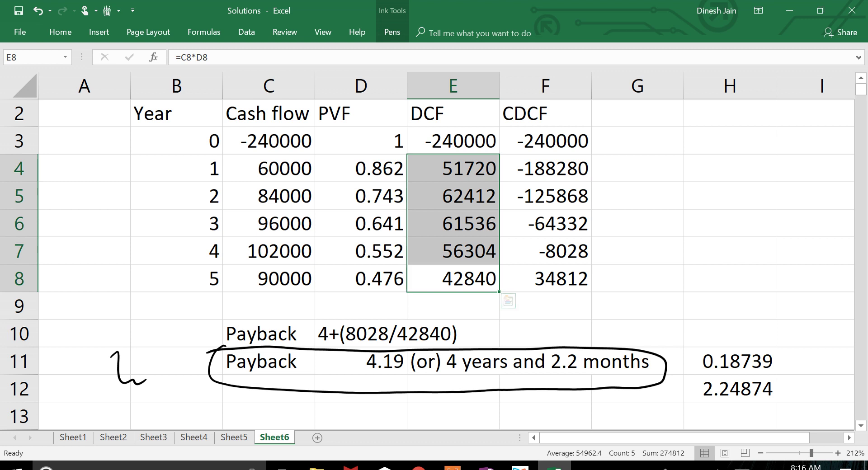
Add a new worksheet after Sheet6 and enlarge its zoom to about 208%
{"action": "left_click", "coordinate": [317, 438]}
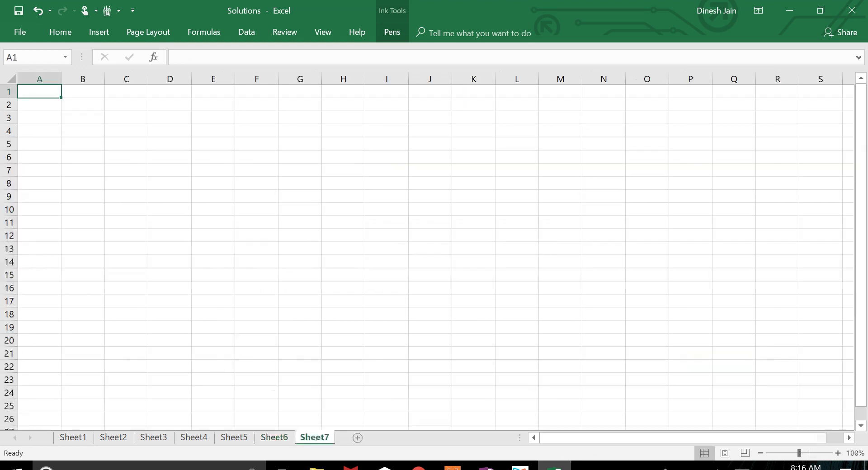
{"action": "left_click_drag", "start_coordinate": [799, 453], "coordinate": [811, 453]}
Enter the column headers Particulars, Machine I and Machine II in B2 through D2
{"action": "left_click", "coordinate": [172, 139]}
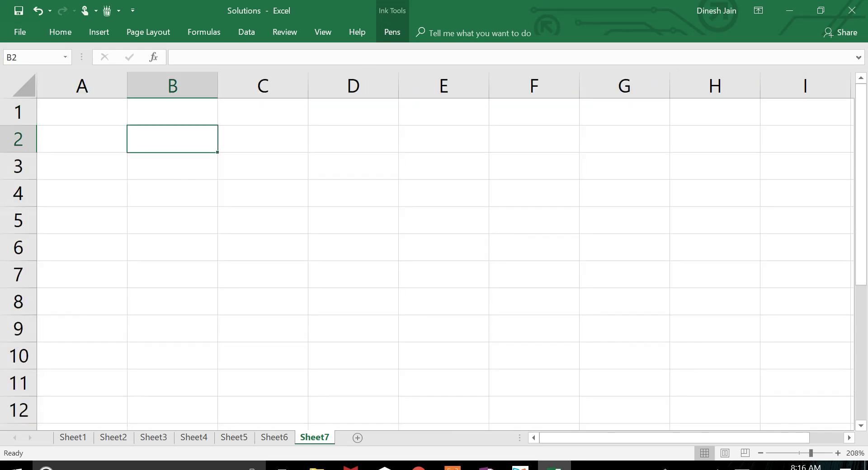
{"action": "type", "text": "Pari"}
{"action": "key", "text": "BackSpace"}
{"action": "type", "text": "r"}
{"action": "key", "text": "BackSpace"}
{"action": "type", "text": "ticulars"}
{"action": "key", "text": "Return"}
{"action": "left_click", "coordinate": [263, 139]}
{"action": "type", "text": "Machine I"}
{"action": "key", "text": "Return"}
{"action": "left_click", "coordinate": [354, 139]}
{"action": "type", "text": "Machine I"}
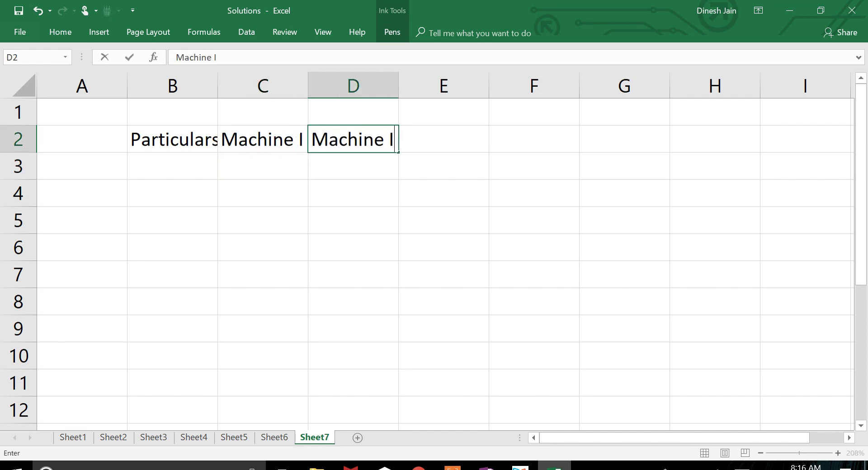
{"action": "type", "text": "I"}
{"action": "type", "text": "\\"}
{"action": "key", "text": "BackSpace"}
{"action": "key", "text": "ctrl+Return"}
Autofit the width of column B to the Particulars header
{"action": "key", "text": "Left"}
{"action": "key", "text": "Left"}
{"action": "key", "text": "alt+h"}
{"action": "key", "text": "o"}
{"action": "key", "text": "i"}
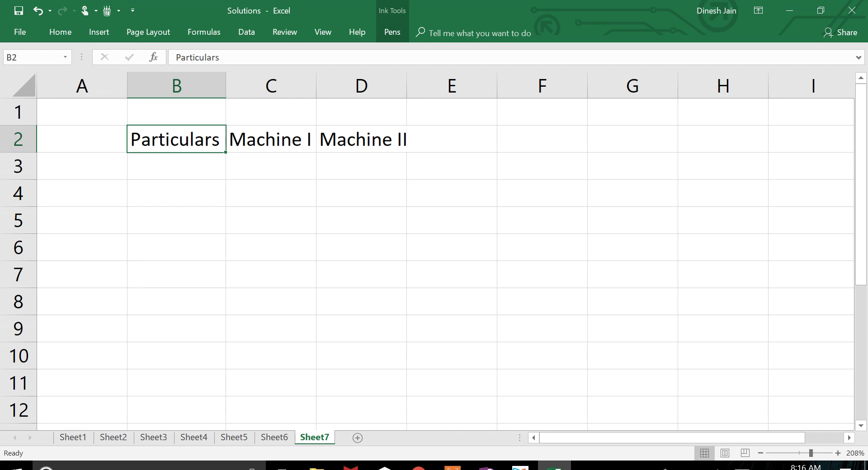
Set the ink pen colour to red and draw a short stroke across rows 3 and 4 near column G
{"action": "left_click", "coordinate": [392, 31]}
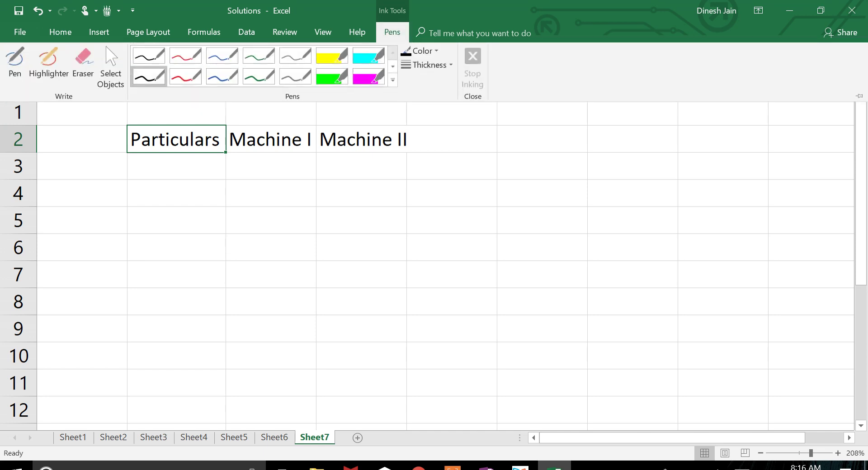
{"action": "left_click", "coordinate": [420, 50]}
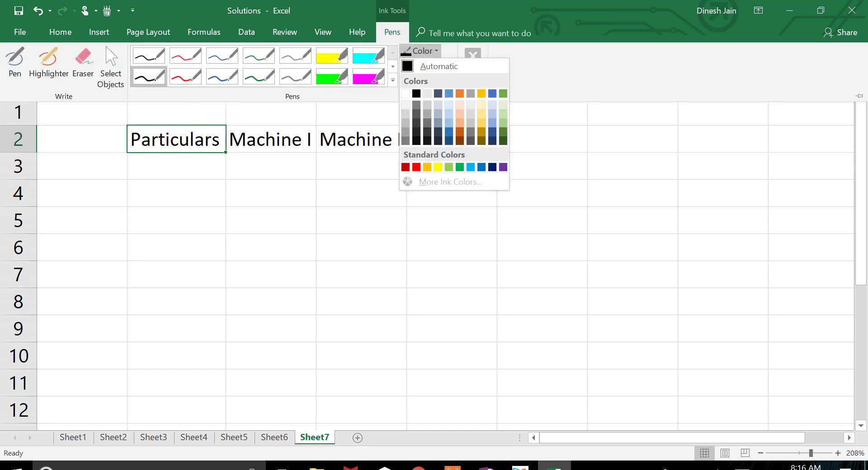
{"action": "left_click", "coordinate": [416, 167]}
{"action": "left_click_drag", "start_coordinate": [584, 168], "coordinate": [612, 190]}
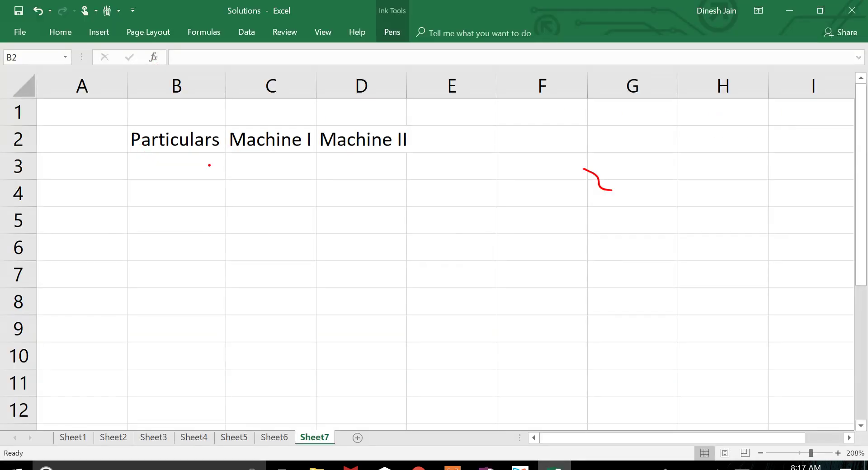
Enter the row label PBDT in B3, below the Particulars header
{"action": "left_click", "coordinate": [209, 165]}
{"action": "type", "text": "PBDT"}
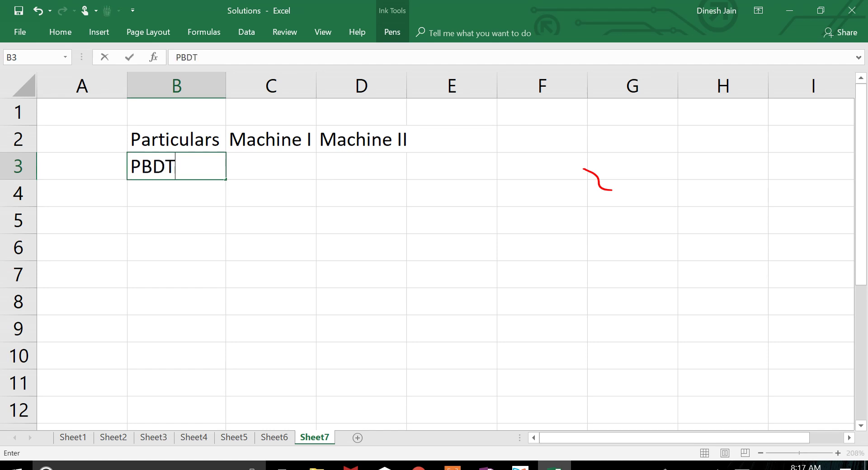
{"action": "key", "text": "Return"}
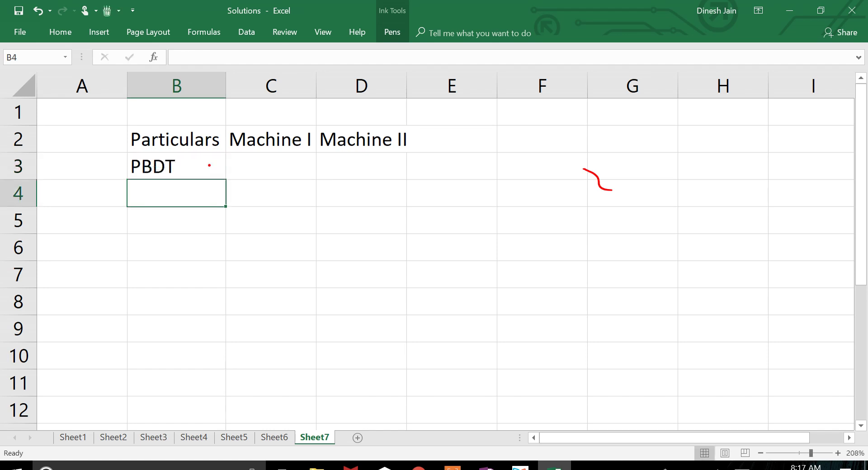
{"action": "left_click", "coordinate": [209, 165]}
{"action": "key", "text": "Right"}
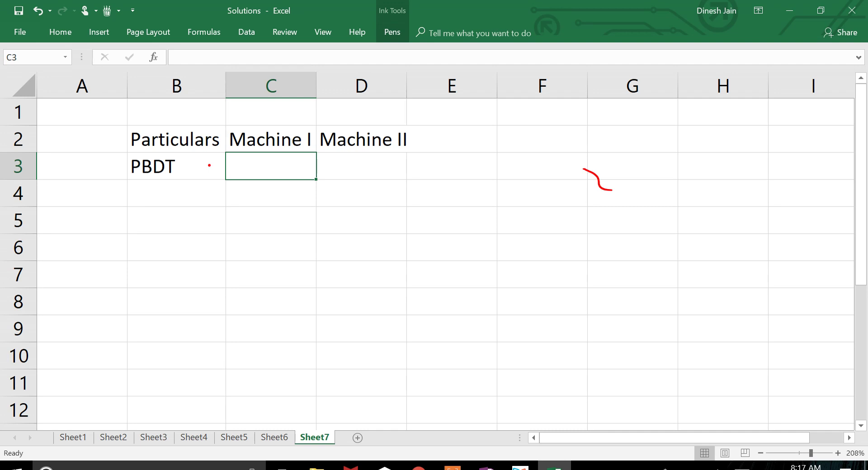
Check the annual incomes in the Xodo problem document, and in Excel enter PBDT of 345000 in C3 and 455000 in D3
{"action": "key", "text": "alt+Tab"}
{"action": "key", "text": "alt+Tab"}
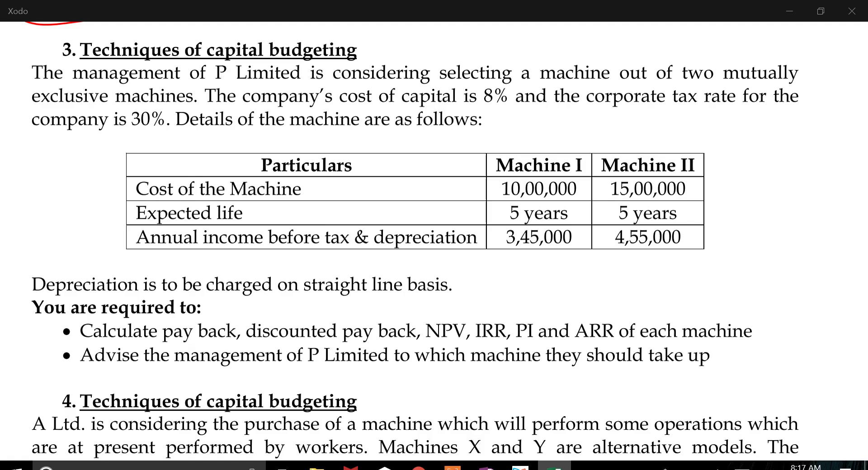
{"action": "key", "text": "alt+Tab"}
{"action": "type", "text": "345000"}
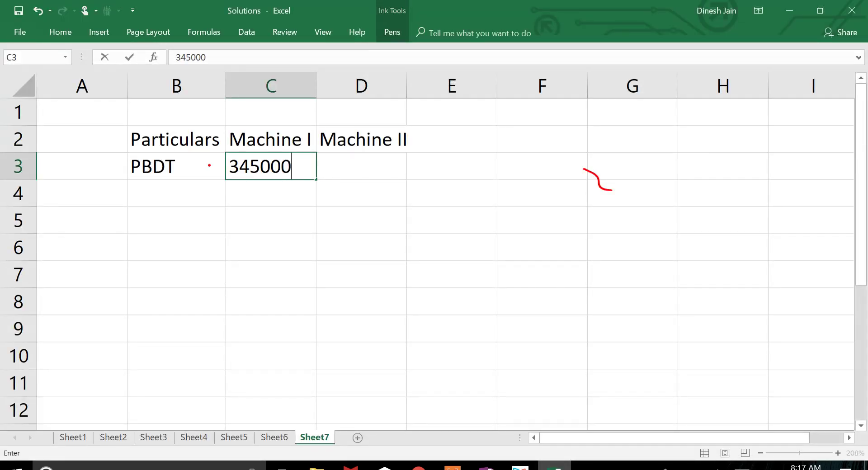
{"action": "key", "text": "Return"}
{"action": "key", "text": "Up"}
{"action": "key", "text": "Right"}
{"action": "type", "text": "455000"}
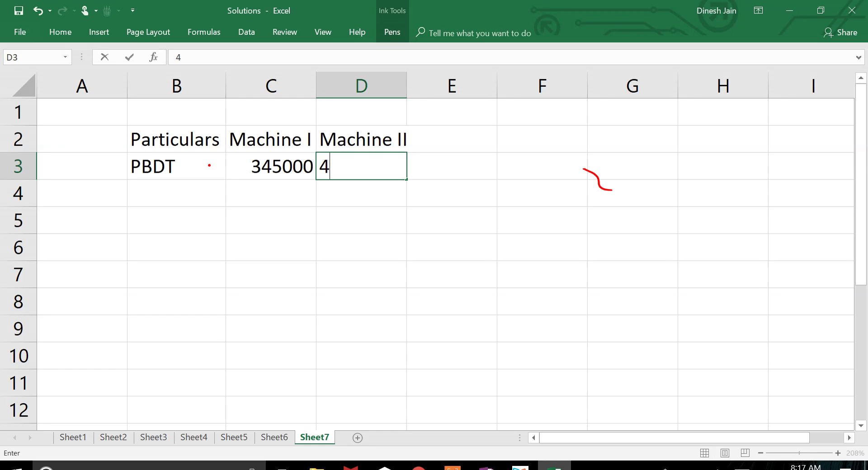
{"action": "key", "text": "Return"}
Enter the row label "Less: Depreciation" in B4 and autofit column B to it
{"action": "key", "text": "Left"}
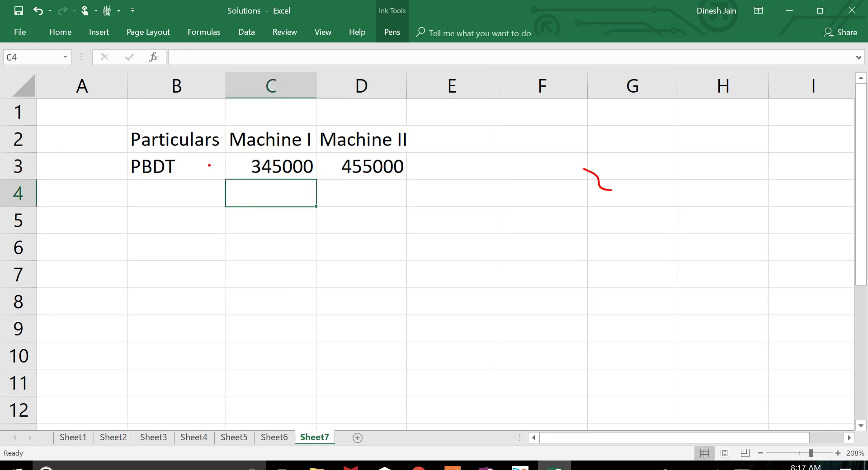
{"action": "key", "text": "Left"}
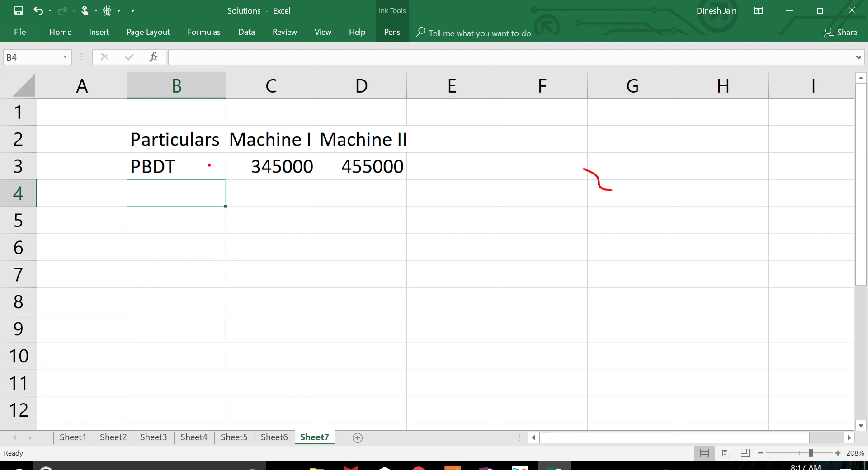
{"action": "type", "text": "Less:"}
{"action": "type", "text": " Dep"}
{"action": "key", "text": "BackSpace"}
{"action": "type", "text": "epreciation"}
{"action": "key", "text": "Return"}
{"action": "left_click", "coordinate": [177, 193]}
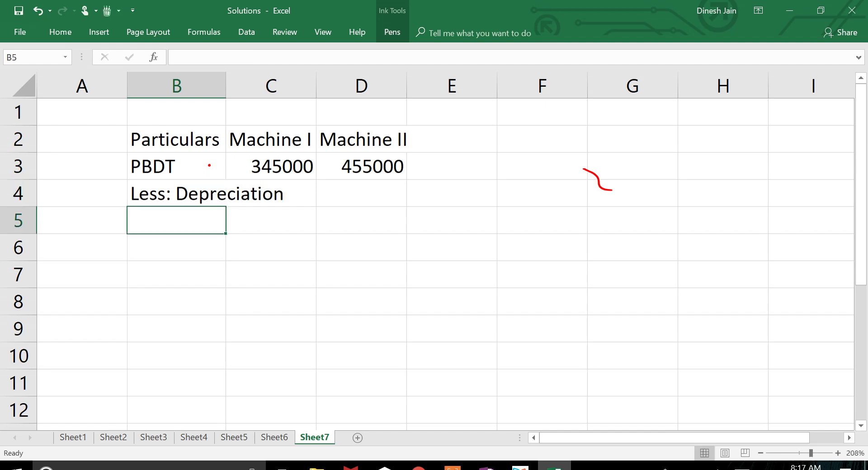
{"action": "key", "text": "alt+o"}
{"action": "key", "text": "c"}
{"action": "key", "text": "a"}
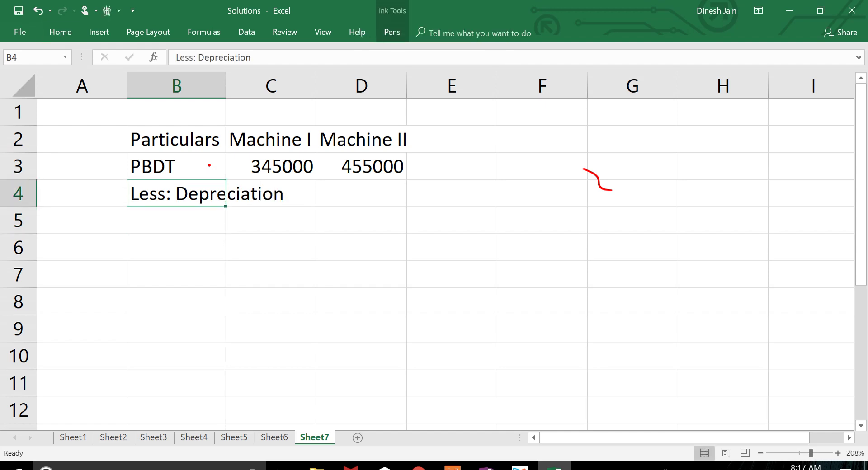
Enter the depreciation as -200000 for Machine I in C4 and -300000 for Machine II in D4
{"action": "key", "text": "Right"}
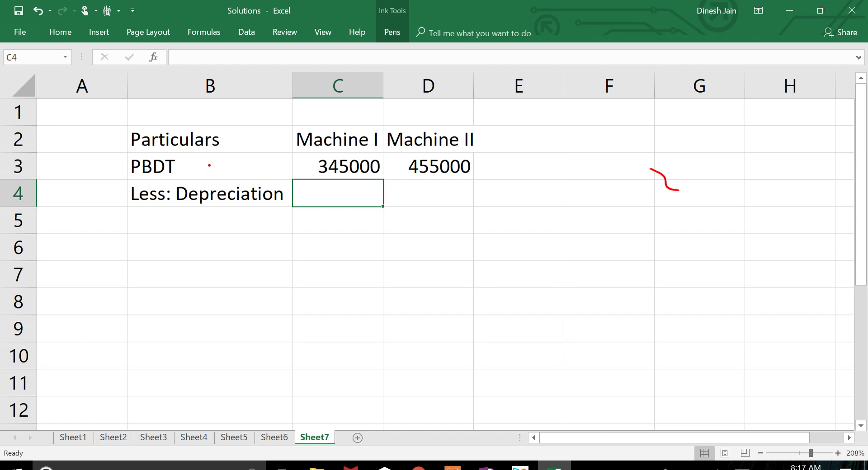
{"action": "key", "text": "alt+Tab"}
{"action": "key", "text": "alt+Tab"}
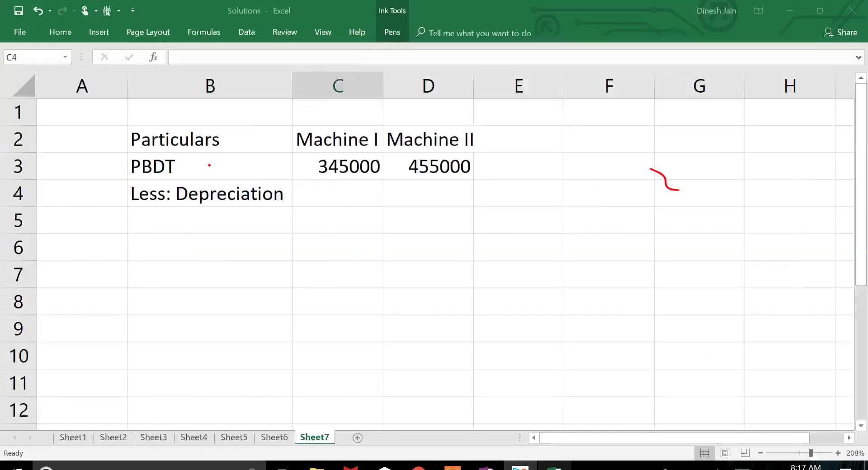
{"action": "type", "text": "-2000"}
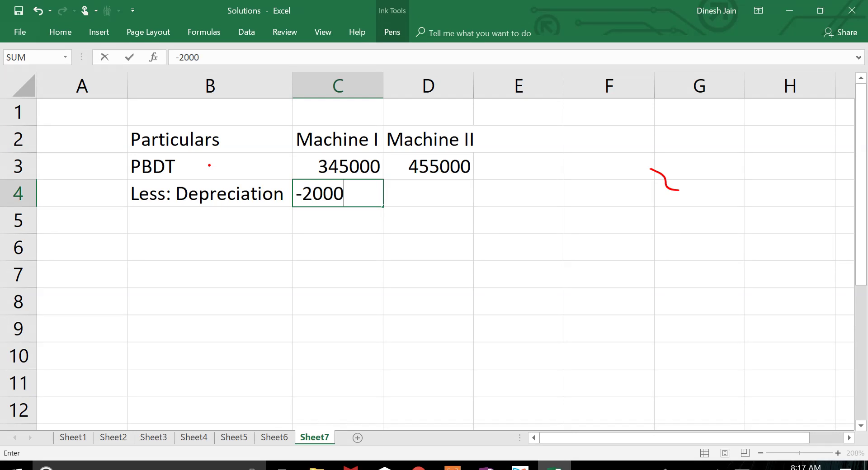
{"action": "type", "text": "00"}
{"action": "key", "text": "Return"}
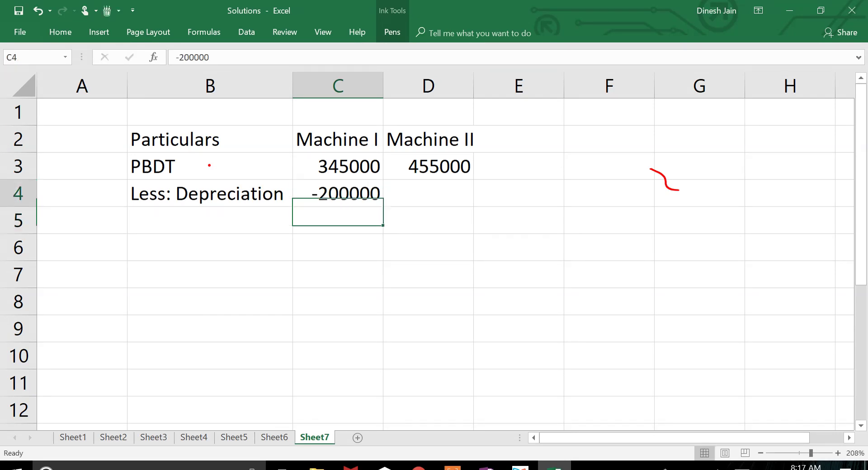
{"action": "left_click", "coordinate": [428, 193]}
{"action": "type", "text": "-300000"}
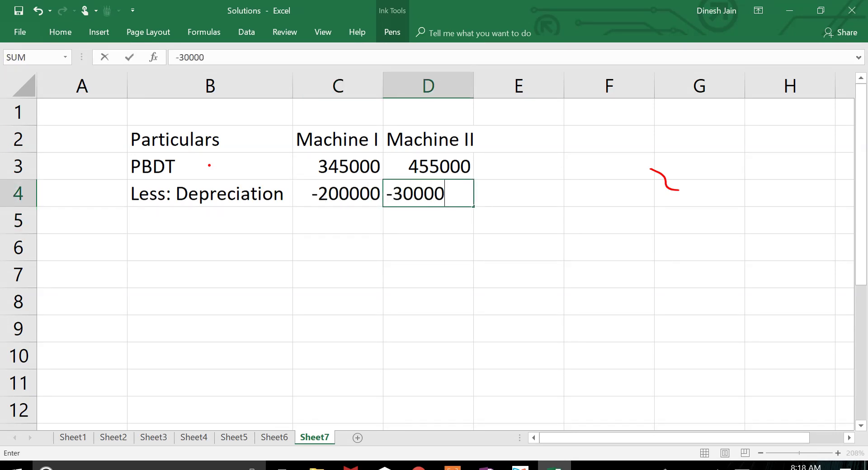
{"action": "key", "text": "Return"}
Add a PBT row in row 5 with 145000 for Machine I and 155000 for Machine II
{"action": "key", "text": "Left"}
{"action": "key", "text": "Left"}
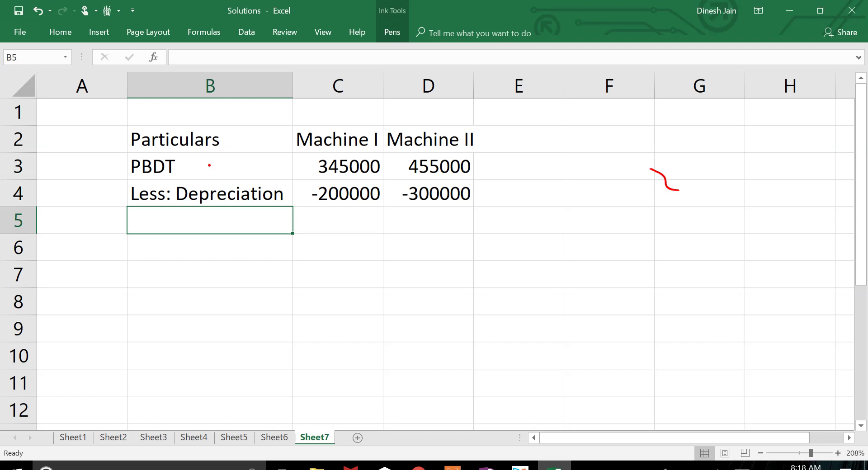
{"action": "type", "text": "PBT"}
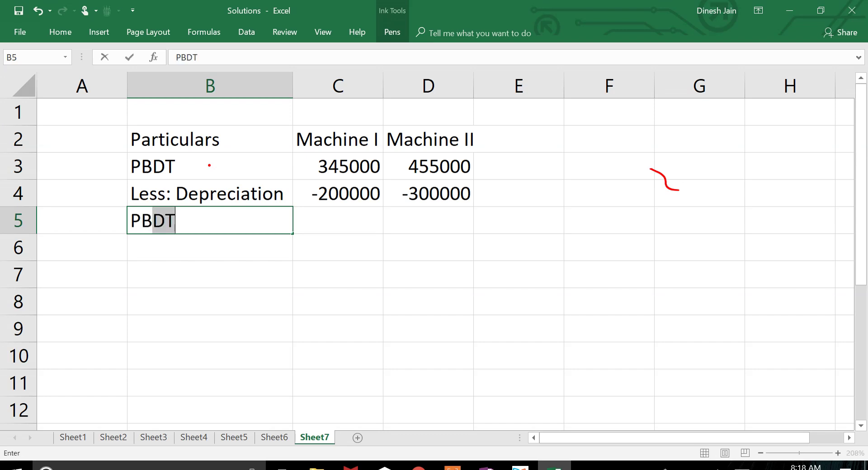
{"action": "left_click", "coordinate": [338, 220]}
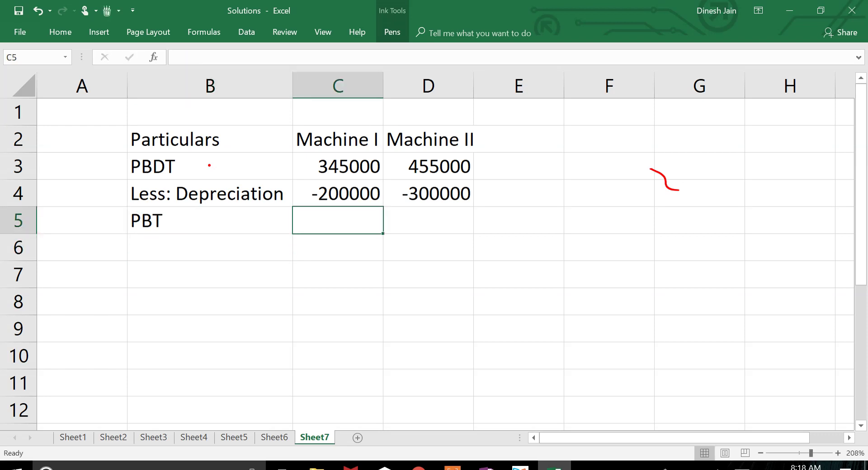
{"action": "type", "text": "145000"}
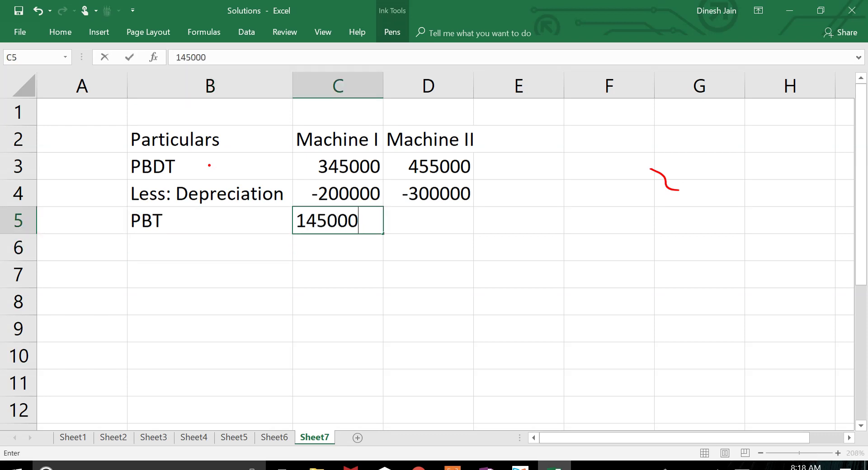
{"action": "key", "text": "Return"}
{"action": "key", "text": "Up"}
{"action": "key", "text": "Right"}
{"action": "type", "text": "155000"}
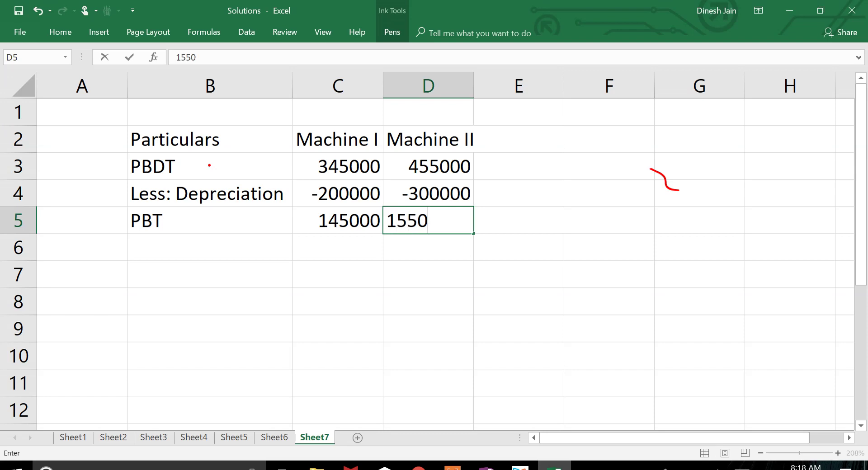
{"action": "key", "text": "Return"}
Enter the row label "Less: Tax @ 30%" in B6
{"action": "key", "text": "Left"}
{"action": "key", "text": "Left"}
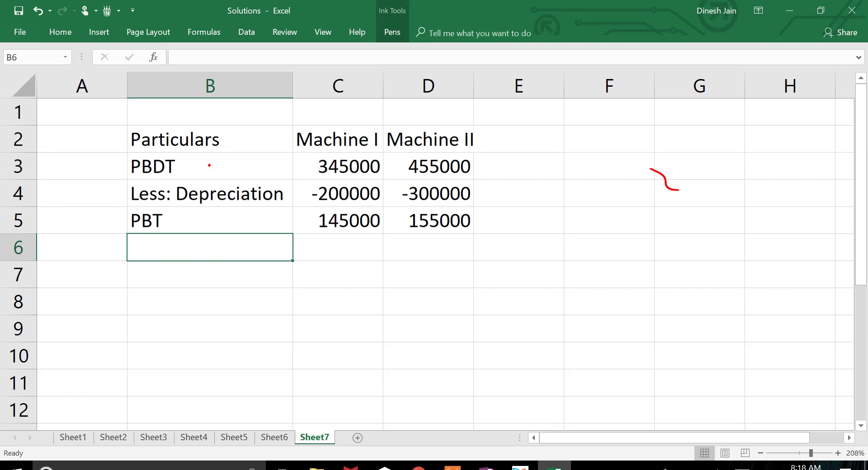
{"action": "type", "text": "Lwaa"}
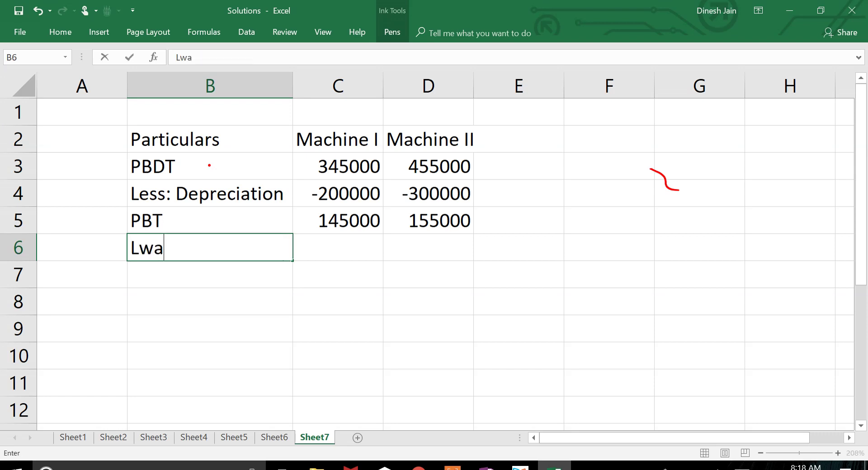
{"action": "key", "text": "BackSpace"}
{"action": "key", "text": "BackSpace"}
{"action": "key", "text": "BackSpace"}
{"action": "type", "text": "waa"}
{"action": "key", "text": "BackSpace"}
{"action": "key", "text": "BackSpace"}
{"action": "key", "text": "BackSpace"}
{"action": "type", "text": "ess:"}
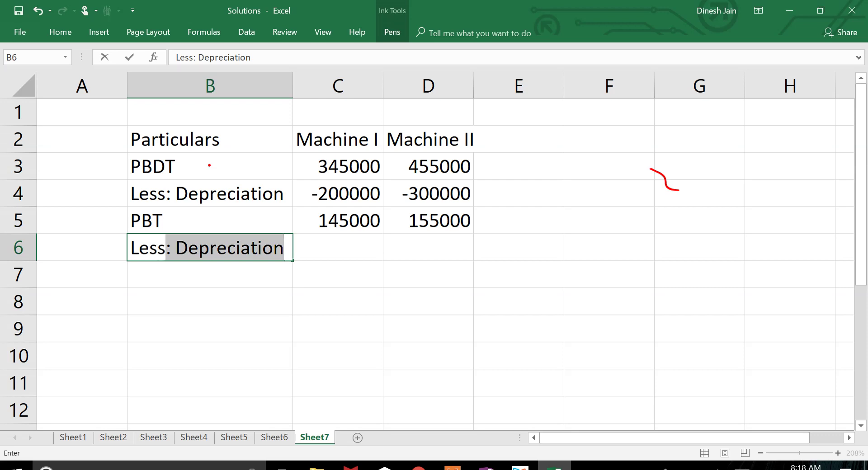
{"action": "type", "text": " Tax "}
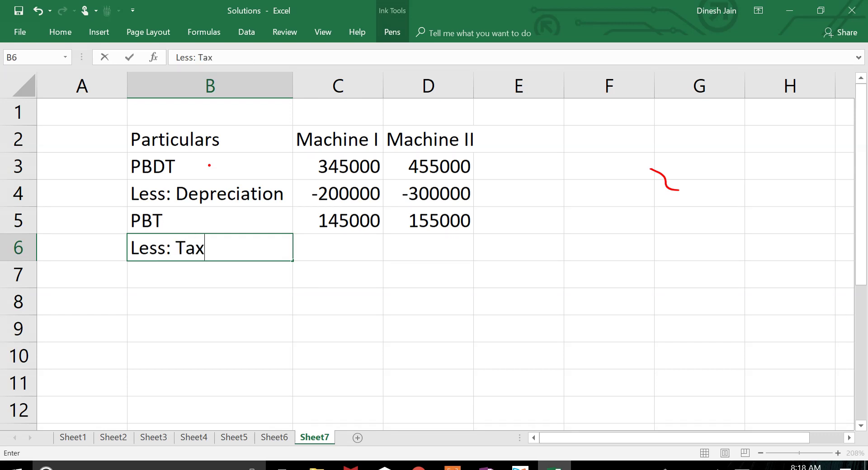
{"action": "type", "text": "@ 30%"}
{"action": "key", "text": "ctrl+Return"}
{"action": "key", "text": "Down"}
{"action": "key", "text": "Up"}
Calculate Machine I's tax in C6 with the formula -C5*0.3 and fill it across to D6 for Machine II
{"action": "key", "text": "Right"}
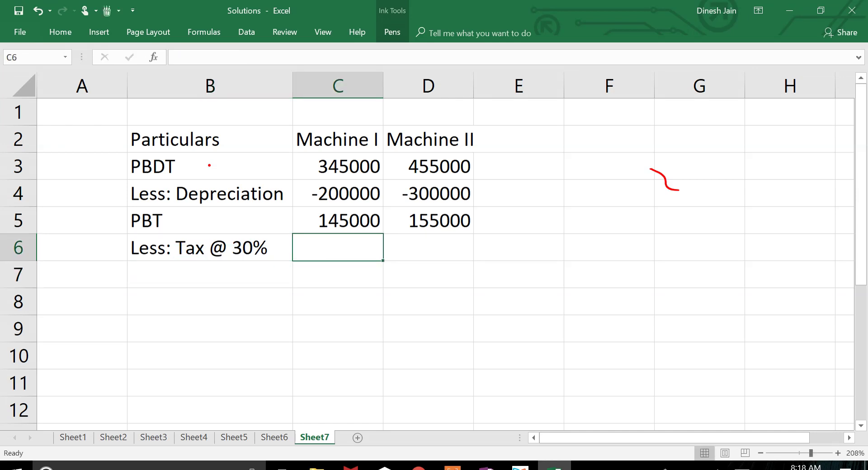
{"action": "type", "text": "-"}
{"action": "key", "text": "Up"}
{"action": "type", "text": "*0.3"}
{"action": "key", "text": "ctrl+Return"}
{"action": "key", "text": "Right"}
{"action": "key", "text": "ctrl+r"}
Enter the row label PAT in B7
{"action": "key", "text": "Down"}
{"action": "key", "text": "Left"}
{"action": "key", "text": "Left"}
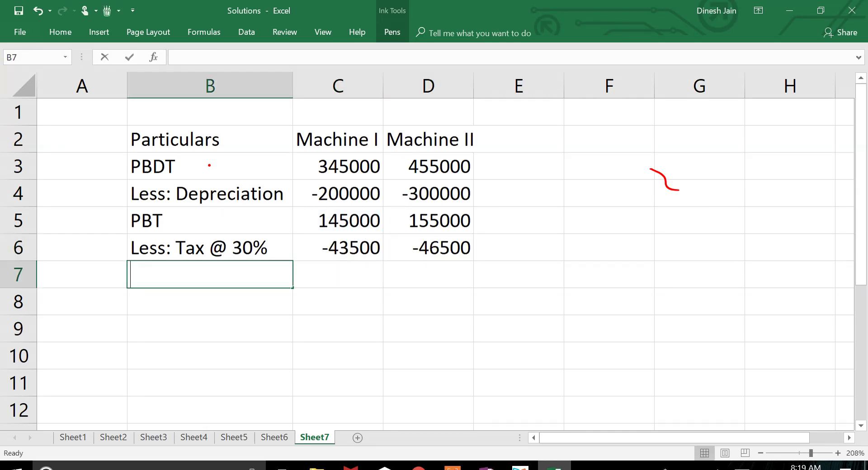
{"action": "type", "text": "PAT"}
Calculate Machine I's profit after tax in C7 with =C5+C6 and fill the formula across to D7
{"action": "key", "text": "Right"}
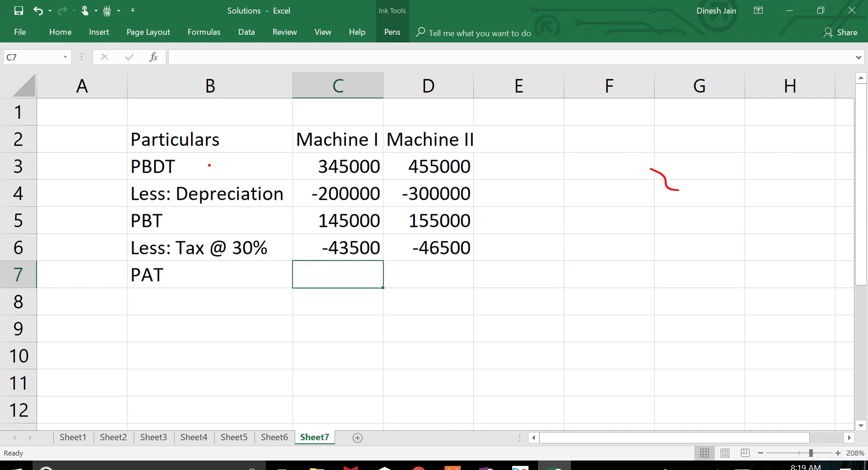
{"action": "type", "text": "="}
{"action": "key", "text": "Up"}
{"action": "key", "text": "Up"}
{"action": "type", "text": "+"}
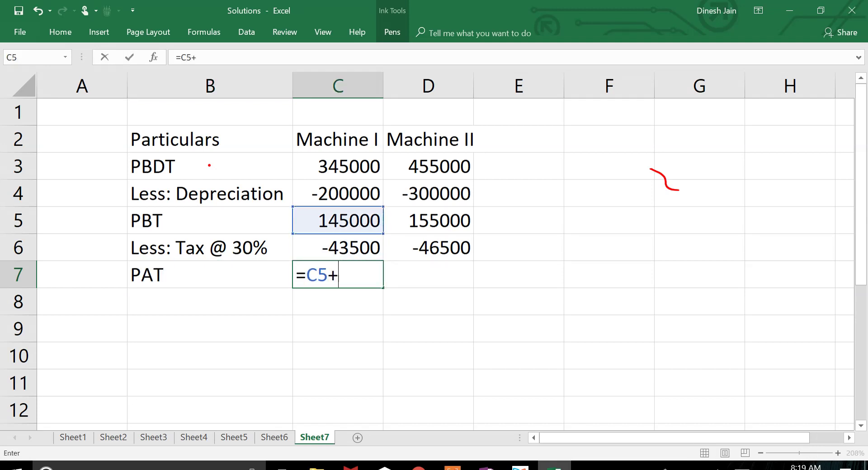
{"action": "key", "text": "Up"}
{"action": "key", "text": "ctrl+Return"}
{"action": "key", "text": "Right"}
{"action": "key", "text": "ctrl+r"}
Enter the row label "Add: Depreciation" in B8 and move to the Machine I cell beside it
{"action": "key", "text": "Down"}
{"action": "key", "text": "Left"}
{"action": "key", "text": "Left"}
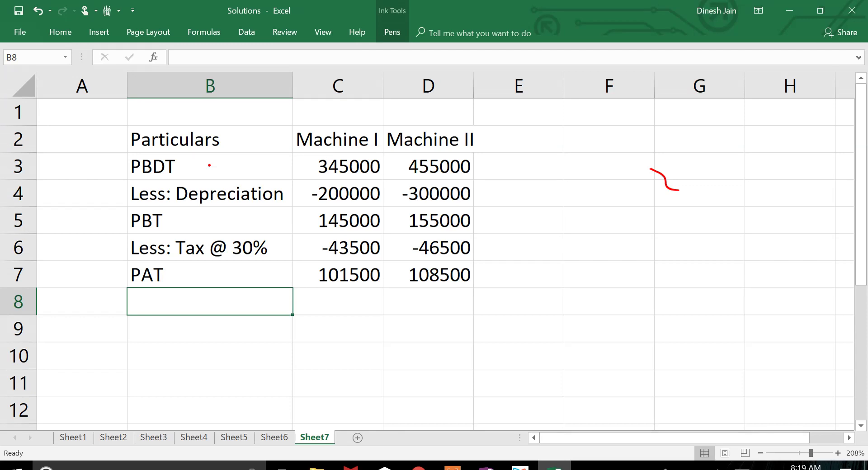
{"action": "type", "text": "Ad"}
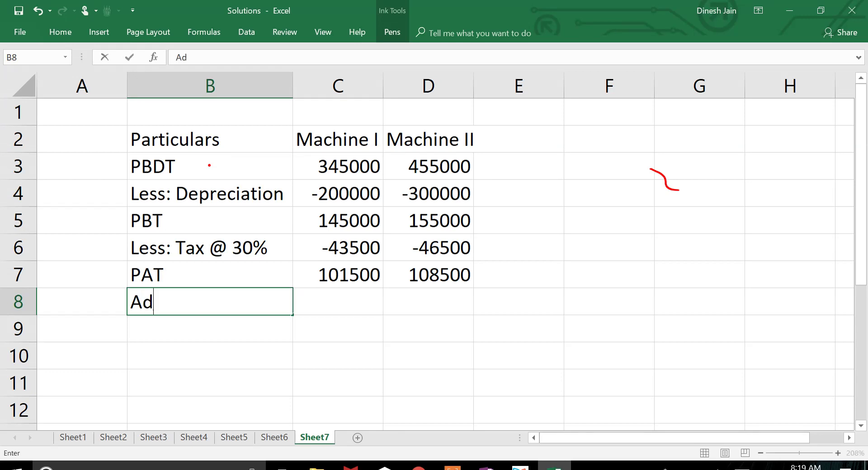
{"action": "type", "text": "d: Depreciation"}
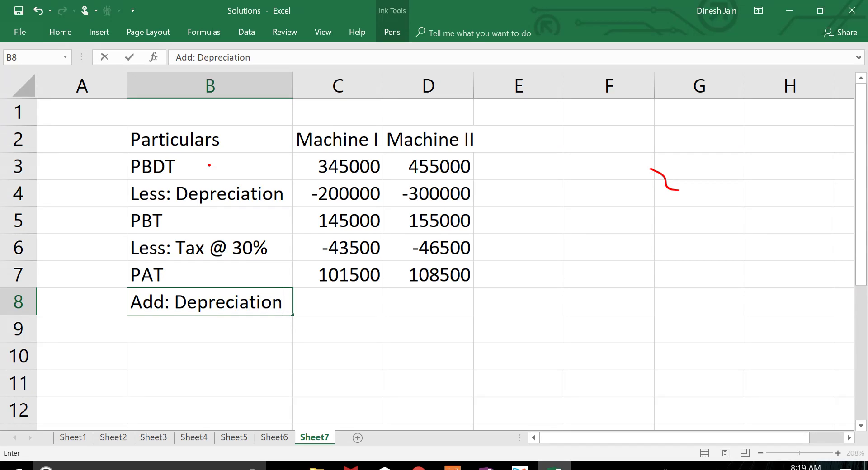
{"action": "key", "text": "Return"}
{"action": "key", "text": "Up"}
{"action": "key", "text": "Right"}
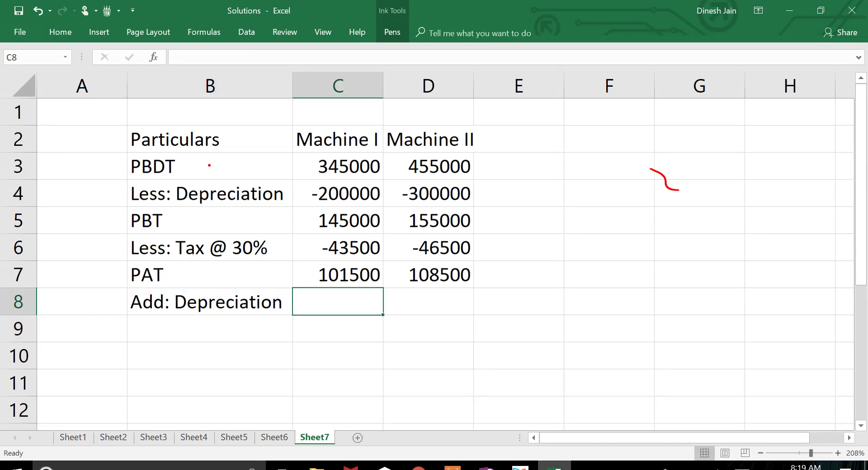
Add back Machine I's depreciation in C8 with a formula that reverses the sign of C4
{"action": "type", "text": "-"}
{"action": "key", "text": "Up"}
{"action": "key", "text": "Up"}
{"action": "key", "text": "Up"}
{"action": "key", "text": "Up"}
{"action": "key", "text": "Return"}
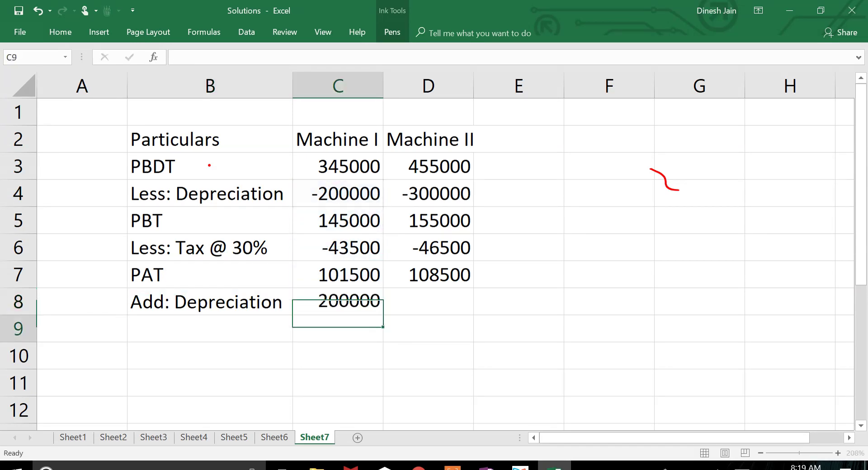
Add back Machine II's depreciation in D8 with a formula that reverses the sign of D4
{"action": "key", "text": "Up"}
{"action": "key", "text": "Right"}
{"action": "type", "text": "-"}
{"action": "key", "text": "Up"}
{"action": "key", "text": "Up"}
{"action": "key", "text": "Up"}
{"action": "key", "text": "Up"}
{"action": "key", "text": "Return"}
{"action": "key", "text": "Left"}
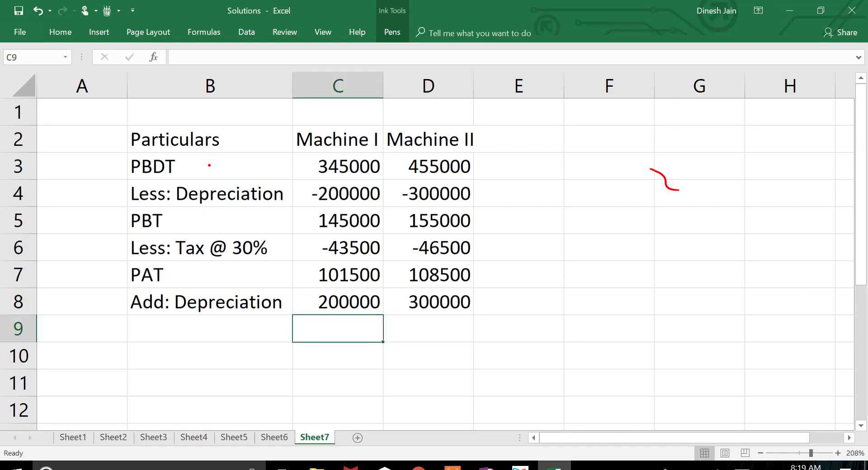
Add a CFAT row in row 9, calculating it in C9 with =C7+C8 and filling the formula across to D9
{"action": "key", "text": "Left"}
{"action": "type", "text": "CFAT"}
{"action": "key", "text": "Tab"}
{"action": "type", "text": "="}
{"action": "key", "text": "Up"}
{"action": "key", "text": "Up"}
{"action": "type", "text": "+"}
{"action": "key", "text": "Up"}
{"action": "key", "text": "ctrl+Return"}
{"action": "key", "text": "Right"}
{"action": "key", "text": "ctrl+r"}
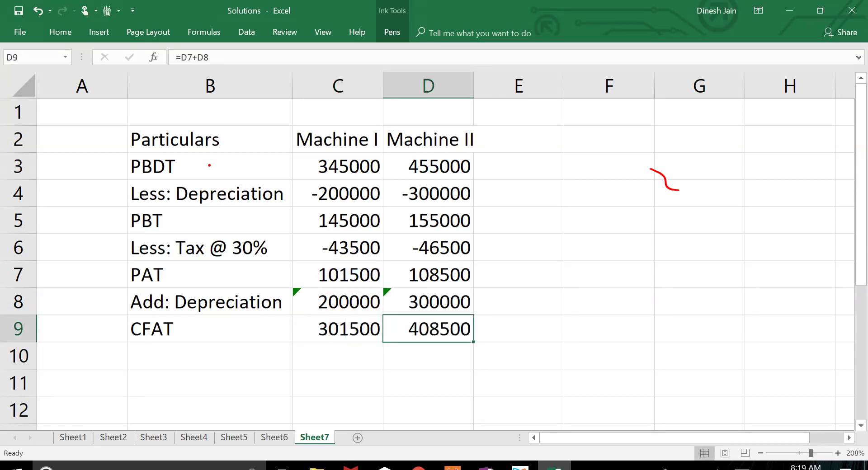
Enter the heading "WN 2: Analysis of Machine I" in B11
{"action": "key", "text": "Down"}
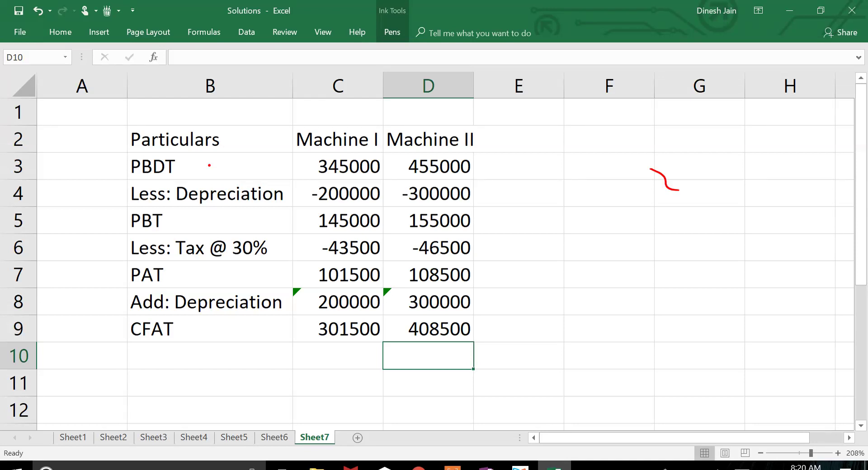
{"action": "key", "text": "Left"}
{"action": "key", "text": "Left"}
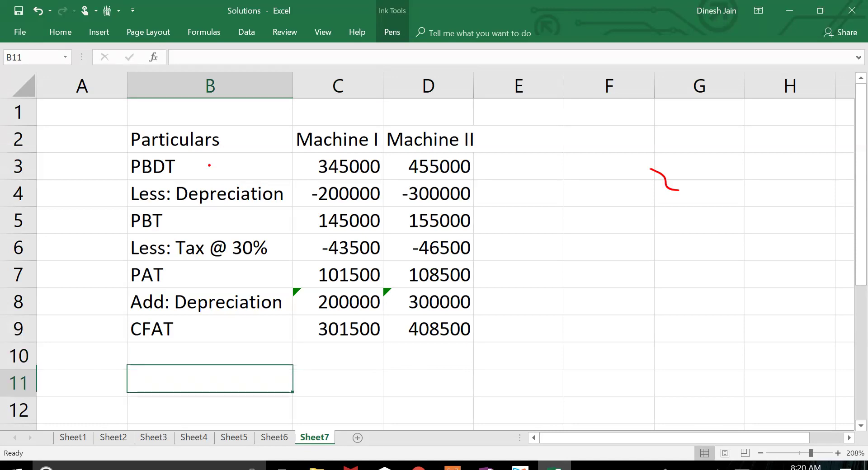
{"action": "key", "text": "Down"}
{"action": "key", "text": "Down"}
{"action": "key", "text": "Down"}
{"action": "scroll", "coordinate": [434, 242], "scroll_direction": "down", "scroll_amount": 1}
{"action": "key", "text": "Up"}
{"action": "key", "text": "Up"}
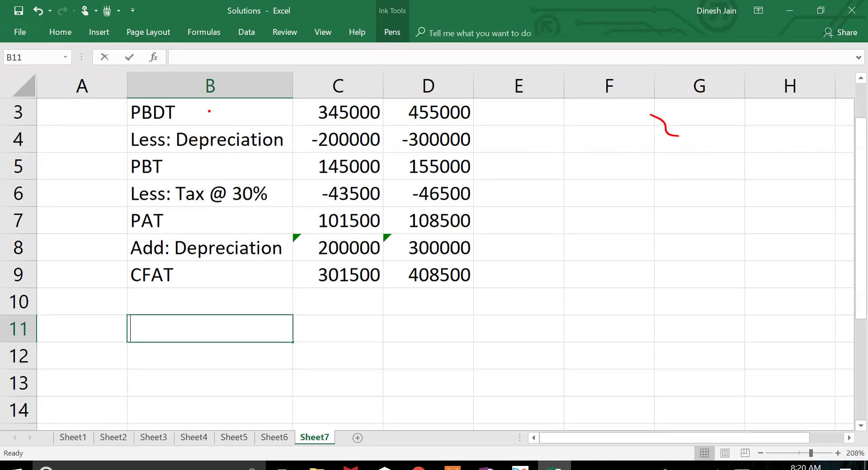
{"action": "type", "text": "WN 2:"}
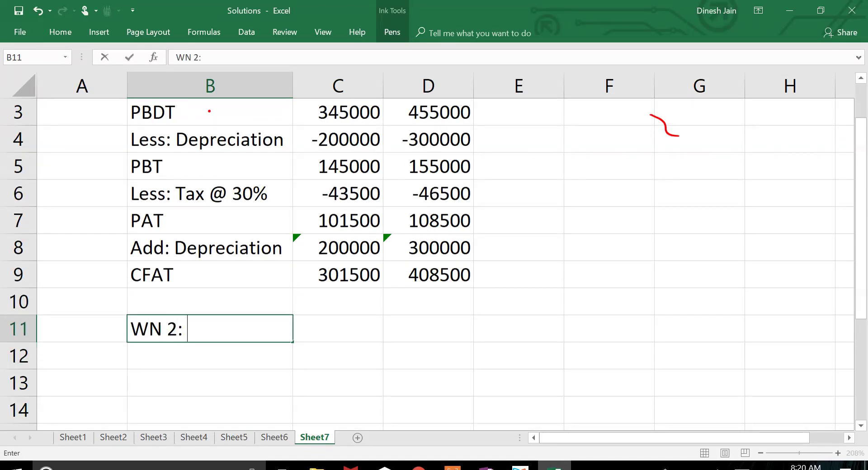
{"action": "type", "text": " Analysis of Machine I"}
{"action": "key", "text": "Return"}
Make the WN 2 heading in B11 bold and underlined
{"action": "left_click", "coordinate": [210, 329]}
{"action": "key", "text": "ctrl+b"}
{"action": "key", "text": "ctrl+u"}
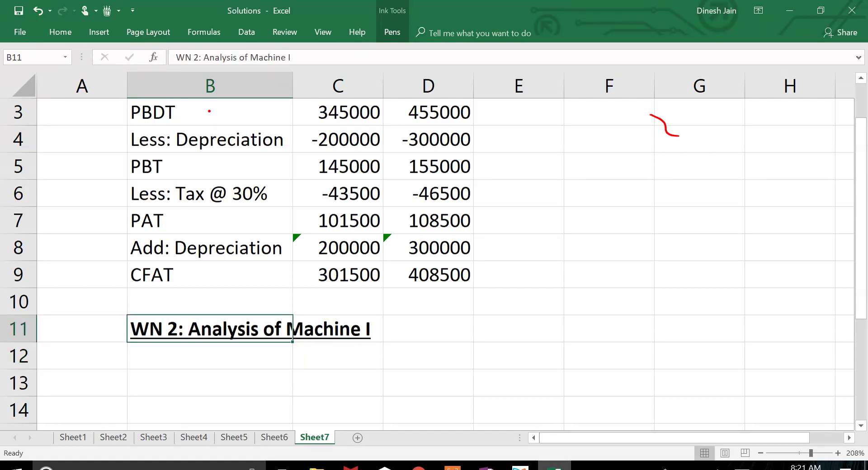
Enter the column headers Year, Cash flow and CCF in B12 to D12
{"action": "key", "text": "Down"}
{"action": "key", "text": "Down"}
{"action": "key", "text": "Down"}
{"action": "key", "text": "Down"}
{"action": "key", "text": "Down"}
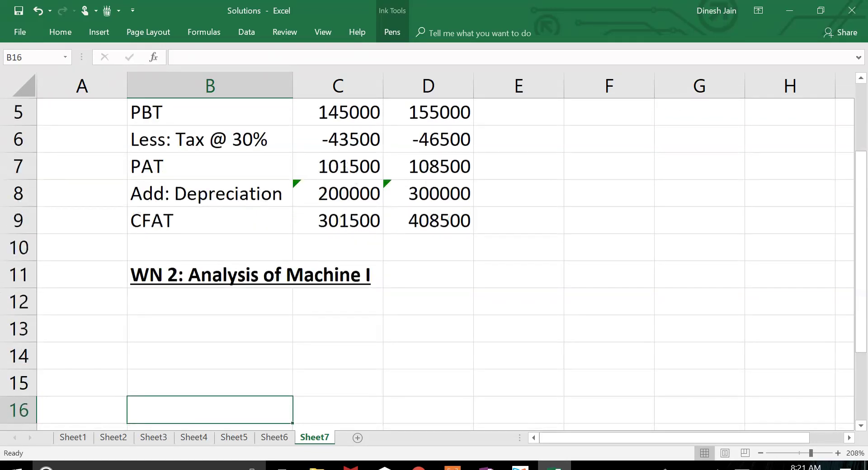
{"action": "left_click", "coordinate": [210, 280]}
{"action": "left_click", "coordinate": [210, 306]}
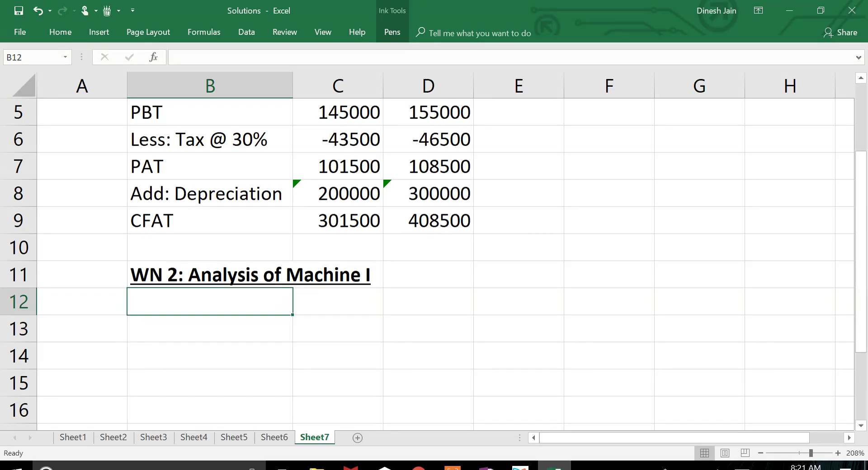
{"action": "type", "text": "Year"}
{"action": "key", "text": "Tab"}
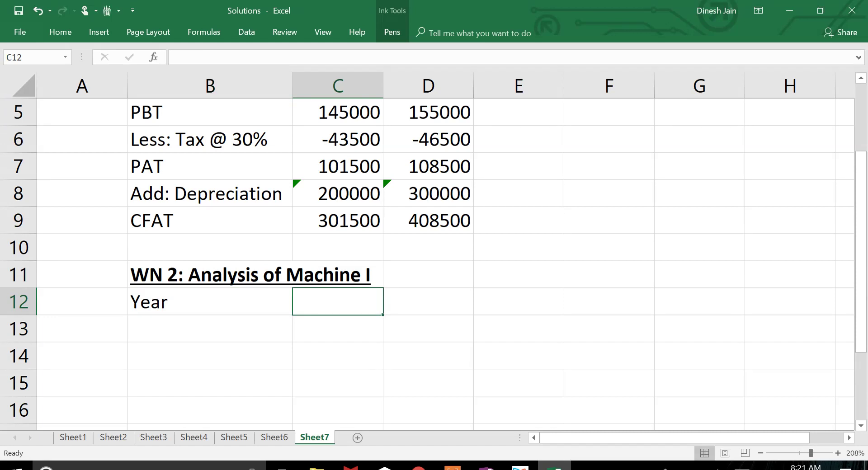
{"action": "type", "text": "Cash f"}
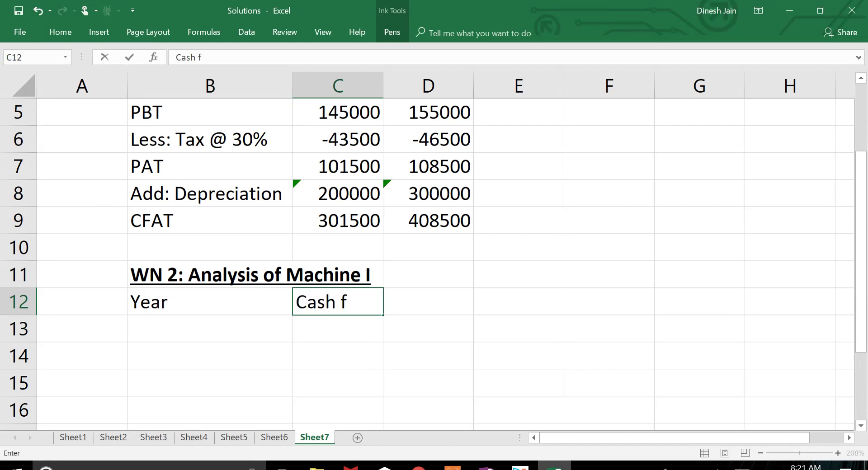
{"action": "type", "text": "low"}
{"action": "key", "text": "Return"}
{"action": "key", "text": "Up"}
{"action": "key", "text": "Right"}
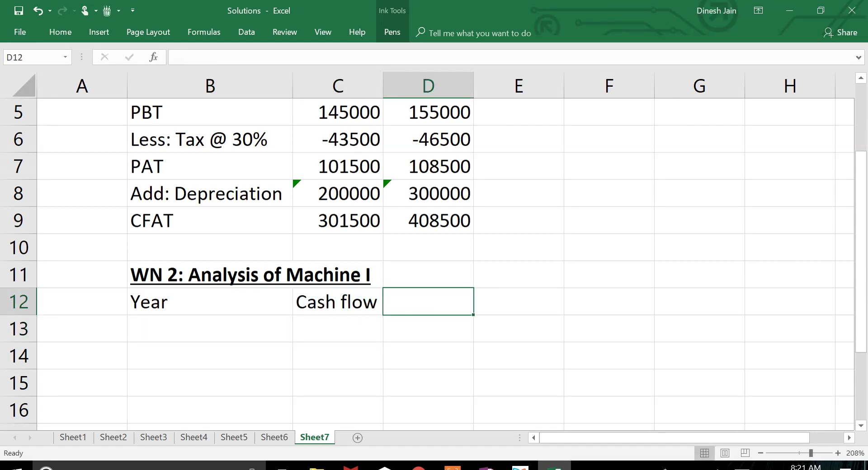
{"action": "type", "text": "CCF"}
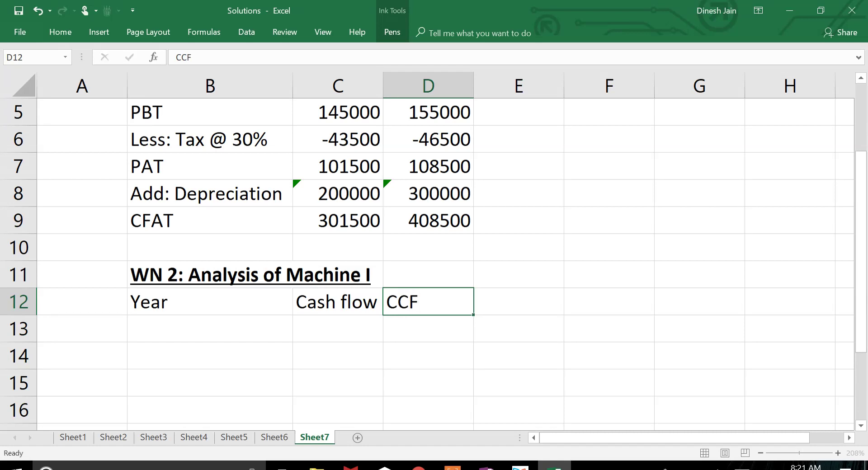
{"action": "key", "text": "Tab"}
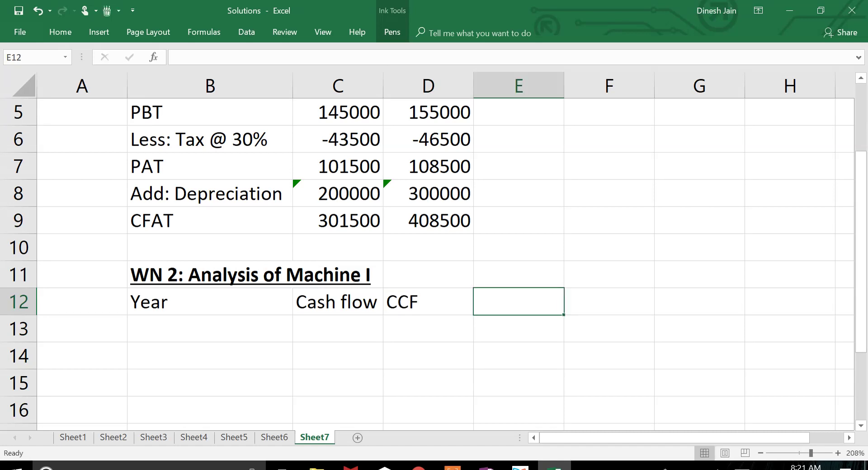
Examine Machine I's tax, PAT, depreciation and CFAT rows in the first table
{"action": "key", "text": "Up"}
{"action": "key", "text": "Up"}
{"action": "key", "text": "Left"}
{"action": "key", "text": "Left"}
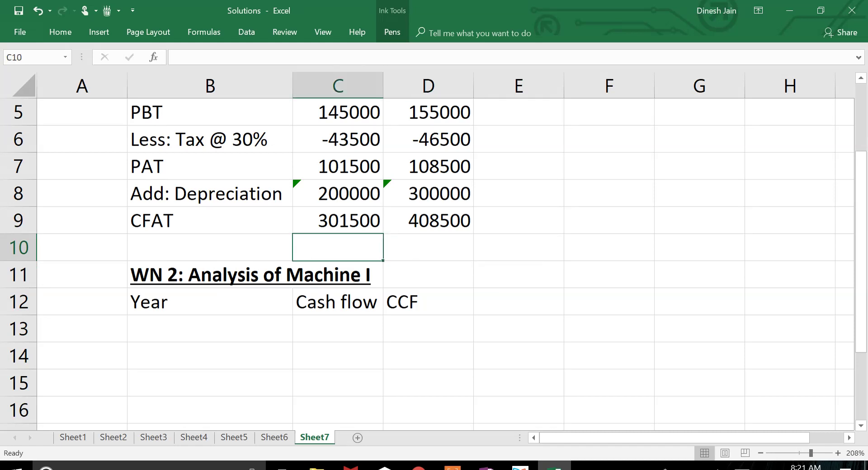
{"action": "key", "text": "Up"}
{"action": "key", "text": "Left"}
{"action": "key", "text": "Up"}
{"action": "key", "text": "Up"}
{"action": "key", "text": "shift+Right"}
{"action": "key", "text": "shift+Right"}
{"action": "key", "text": "shift+Down"}
{"action": "key", "text": "shift+Left"}
{"action": "key", "text": "shift+Down"}
{"action": "key", "text": "shift+Down"}
{"action": "key", "text": "shift+Up"}
{"action": "key", "text": "shift+Up"}
{"action": "key", "text": "shift+Up"}
{"action": "key", "text": "shift+Up"}
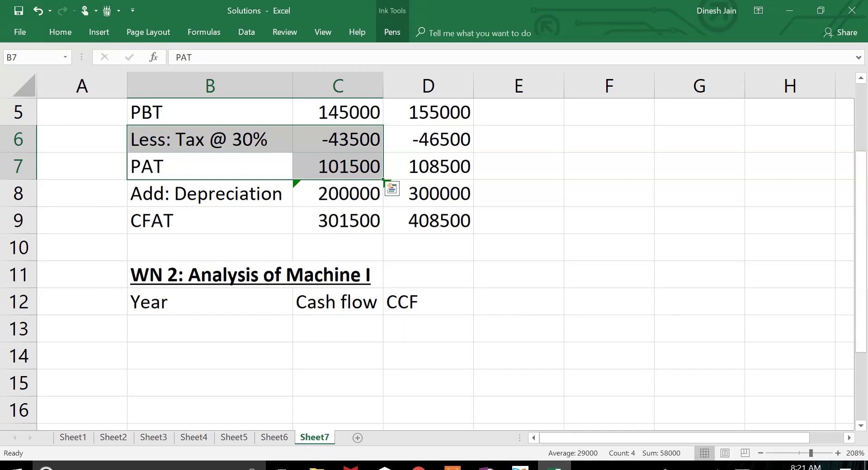
{"action": "left_click", "coordinate": [338, 166]}
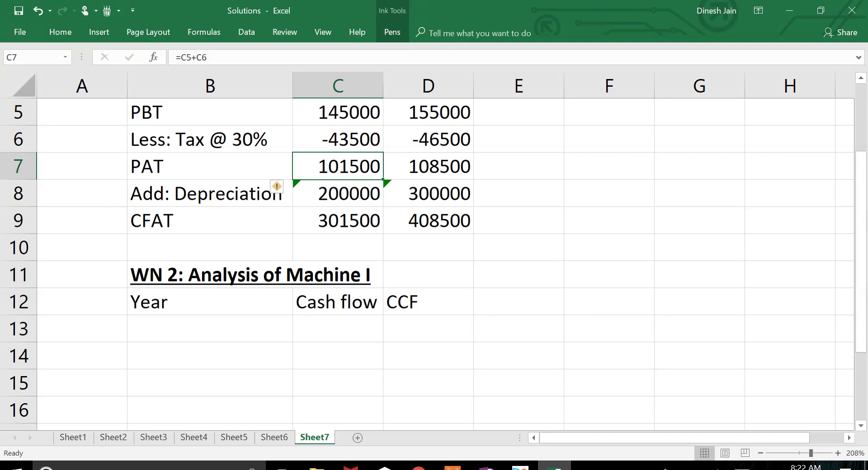
Enter the column header "PVF @ 8%" in E12
{"action": "key", "text": "Down"}
{"action": "key", "text": "Down"}
{"action": "key", "text": "Down"}
{"action": "key", "text": "Down"}
{"action": "key", "text": "Down"}
{"action": "key", "text": "Right"}
{"action": "key", "text": "Right"}
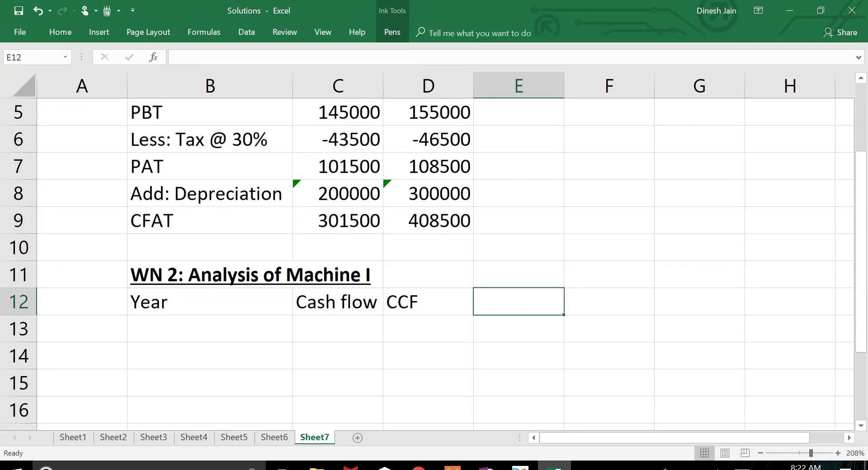
{"action": "type", "text": "PVF @ "}
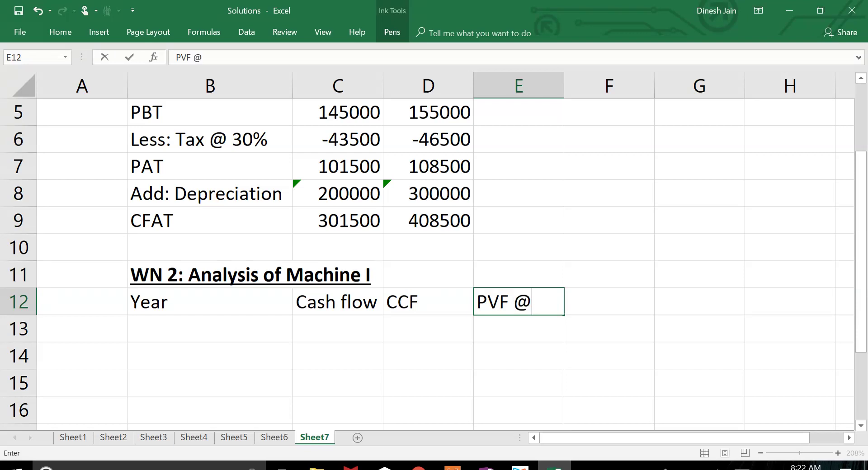
{"action": "type", "text": "8%"}
{"action": "key", "text": "Return"}
Enter the column headers DCF in F12 and CDCF in G12
{"action": "key", "text": "Up"}
{"action": "key", "text": "Right"}
{"action": "type", "text": "F"}
{"action": "key", "text": "BackSpace"}
{"action": "type", "text": "DCF"}
{"action": "key", "text": "Right"}
{"action": "type", "text": "CDCF"}
{"action": "key", "text": "Return"}
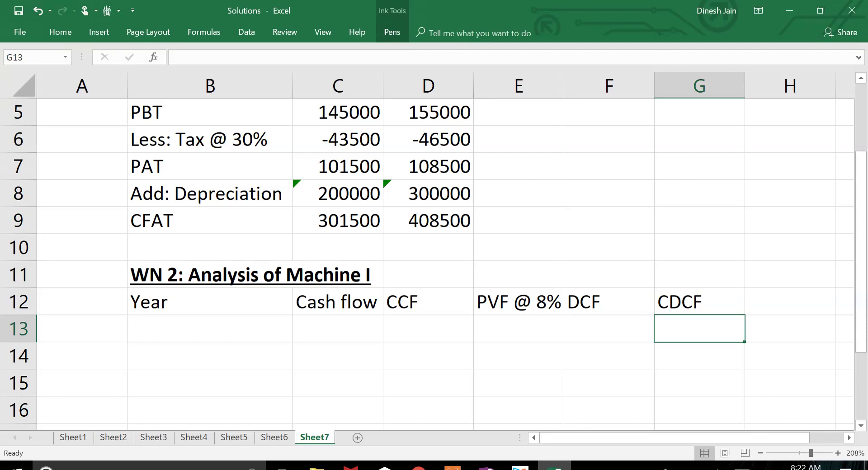
Autofit the widths of columns B to G to the contents of the range B12:G18
{"action": "key", "text": "Down"}
{"action": "key", "text": "Down"}
{"action": "key", "text": "Down"}
{"action": "key", "text": "Down"}
{"action": "key", "text": "Down"}
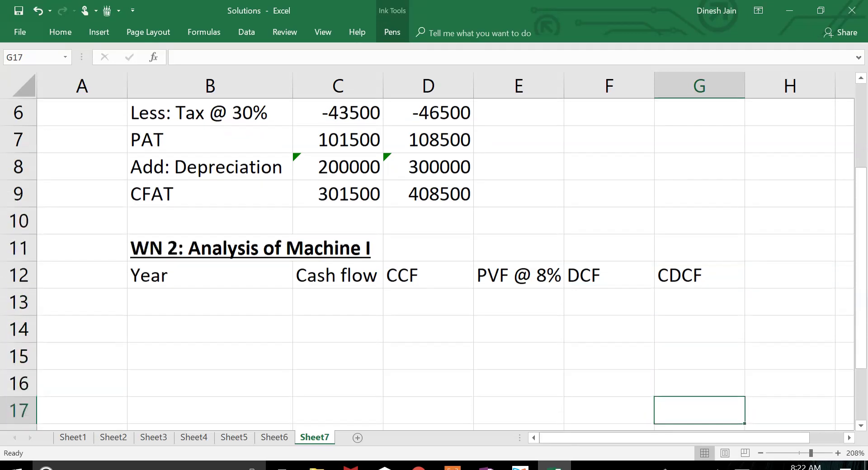
{"action": "key", "text": "Up"}
{"action": "key", "text": "Up"}
{"action": "key", "text": "Up"}
{"action": "key", "text": "Up"}
{"action": "key", "text": "Left"}
{"action": "key", "text": "Left"}
{"action": "key", "text": "Left"}
{"action": "key", "text": "Left"}
{"action": "key", "text": "Left"}
{"action": "key", "text": "Left"}
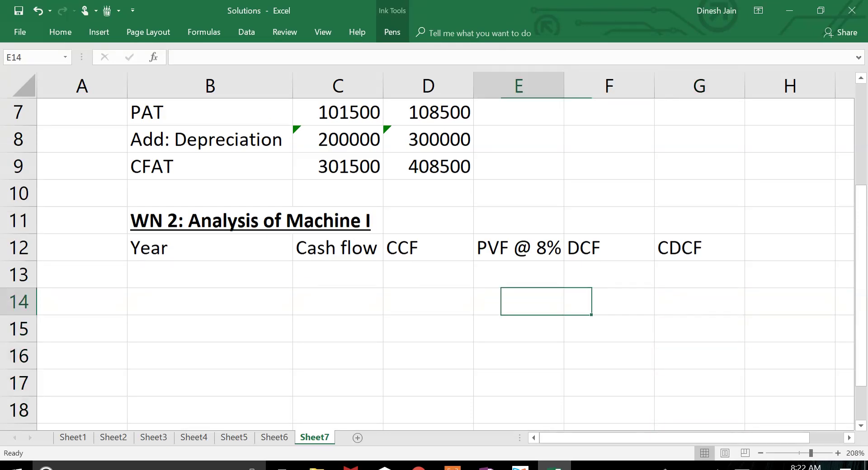
{"action": "key", "text": "Up"}
{"action": "key", "text": "Up"}
{"action": "key", "text": "Right"}
{"action": "key", "text": "shift+Right"}
{"action": "key", "text": "shift+Right"}
{"action": "key", "text": "shift+Right"}
{"action": "key", "text": "shift+Right"}
{"action": "key", "text": "shift+Right"}
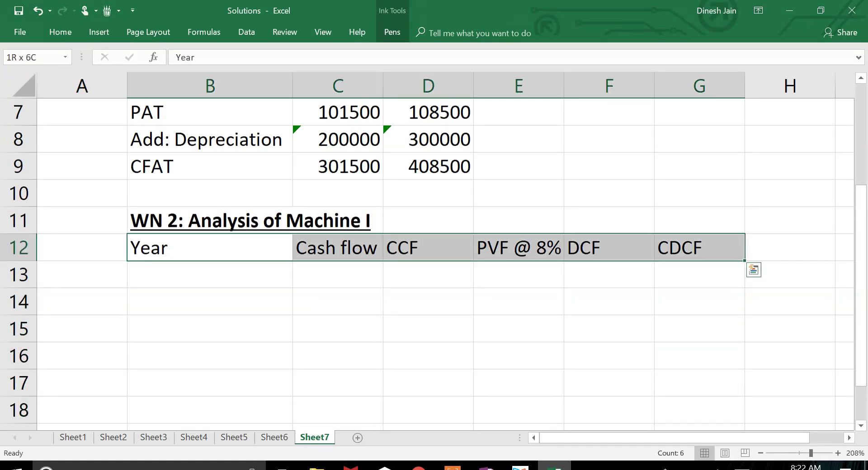
{"action": "key", "text": "shift+Down"}
{"action": "key", "text": "shift+Down"}
{"action": "key", "text": "shift+Down"}
{"action": "key", "text": "shift+Down"}
{"action": "key", "text": "shift+Down"}
{"action": "key", "text": "shift+Down"}
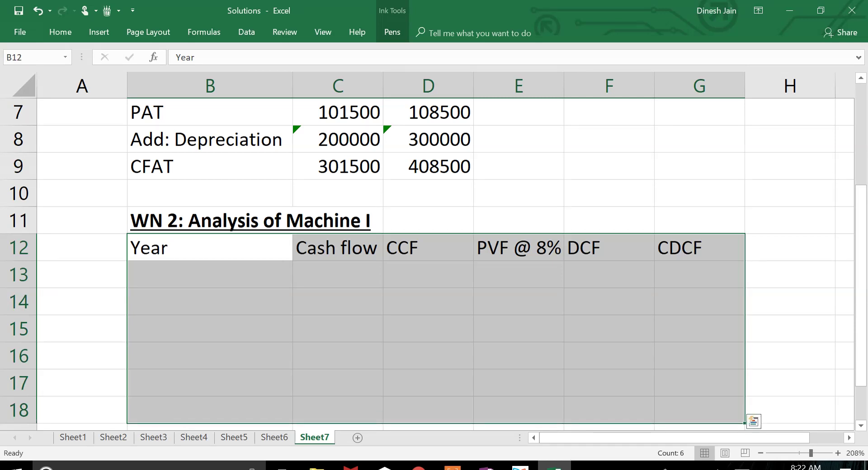
{"action": "key", "text": "alt+h"}
{"action": "key", "text": "o"}
{"action": "key", "text": "i"}
Enter the years 0 to 5 down the Year column in B13 to B18
{"action": "key", "text": "Down"}
{"action": "key", "text": "Down"}
{"action": "key", "text": "Down"}
{"action": "key", "text": "Down"}
{"action": "key", "text": "Down"}
{"action": "key", "text": "Down"}
{"action": "key", "text": "Down"}
{"action": "key", "text": "Down"}
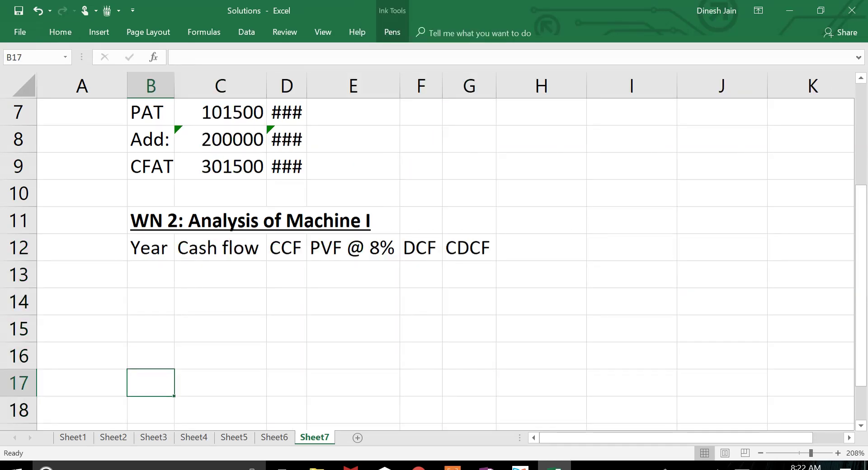
{"action": "key", "text": "ctrl+Up"}
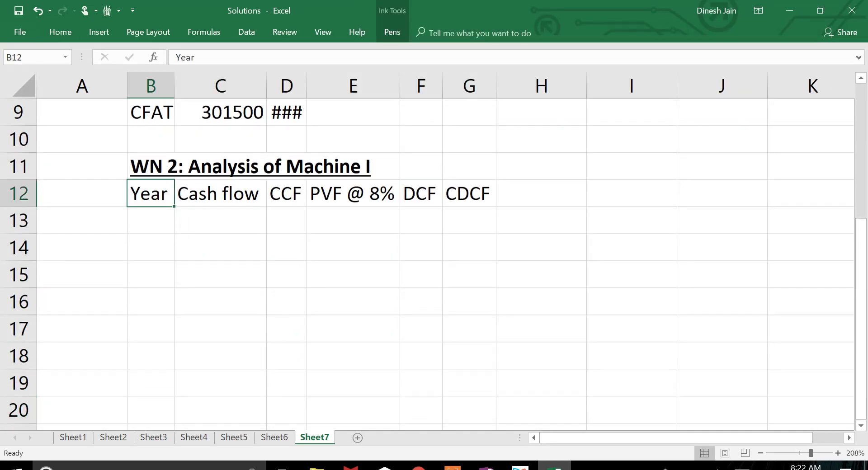
{"action": "key", "text": "Down"}
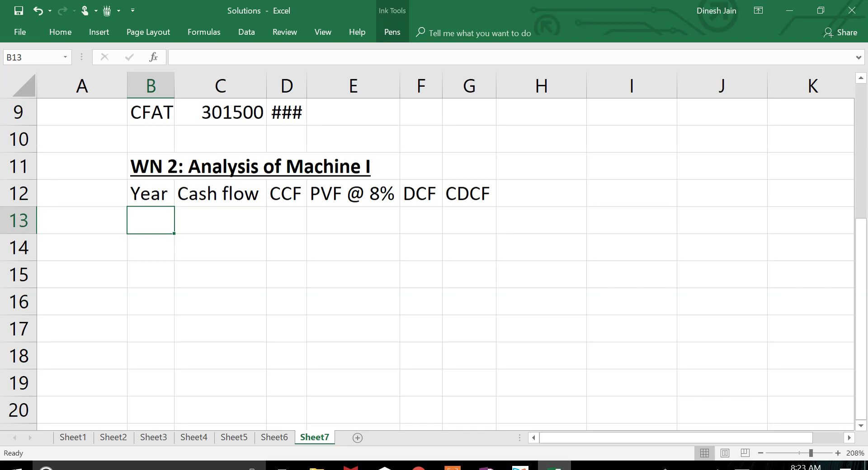
{"action": "type", "text": "0"}
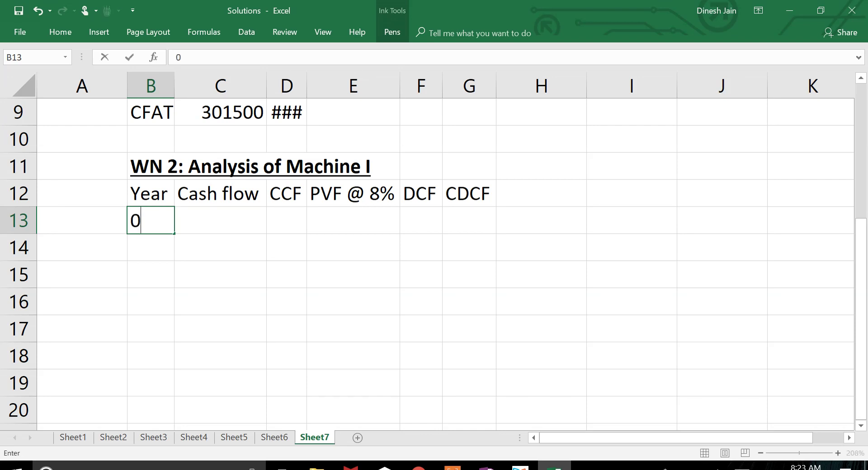
{"action": "key", "text": "Return"}
{"action": "type", "text": "1"}
{"action": "key", "text": "Return"}
{"action": "type", "text": "2"}
{"action": "key", "text": "Return"}
{"action": "type", "text": "3"}
{"action": "key", "text": "Return"}
{"action": "type", "text": "4"}
{"action": "key", "text": "Return"}
{"action": "type", "text": "5"}
{"action": "key", "text": "Tab"}
Enter Machine I's year 0 cash flow of -1000000 in C13
{"action": "key", "text": "Up"}
{"action": "key", "text": "Up"}
{"action": "key", "text": "Up"}
{"action": "key", "text": "Up"}
{"action": "key", "text": "Up"}
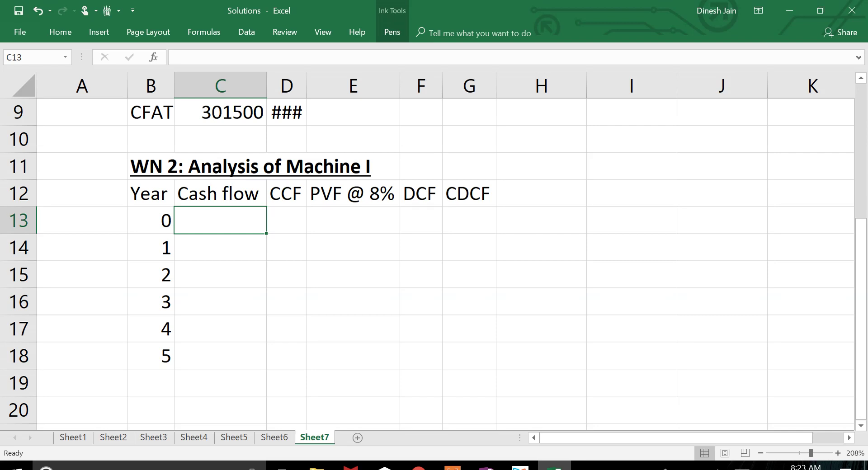
{"action": "type", "text": "-100"}
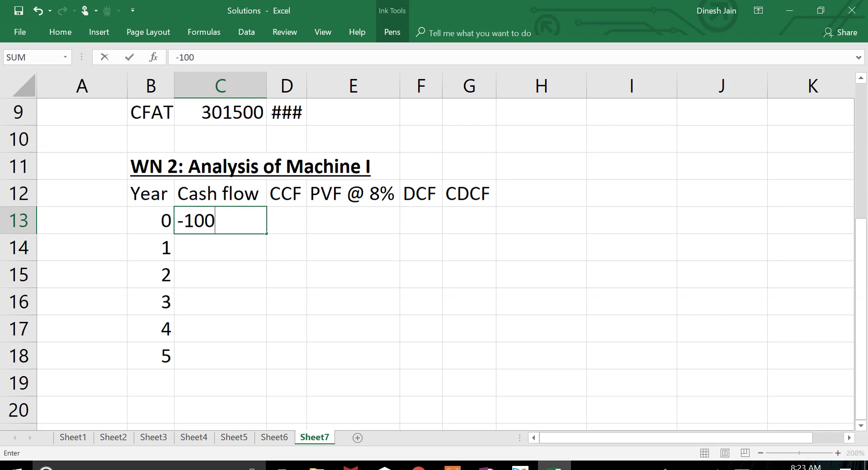
{"action": "type", "text": "000"}
{"action": "key", "text": "Return"}
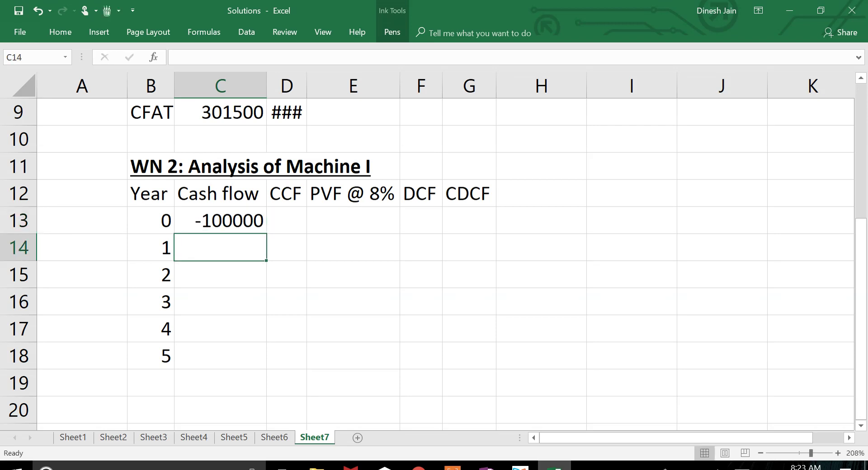
{"action": "left_click", "coordinate": [221, 220]}
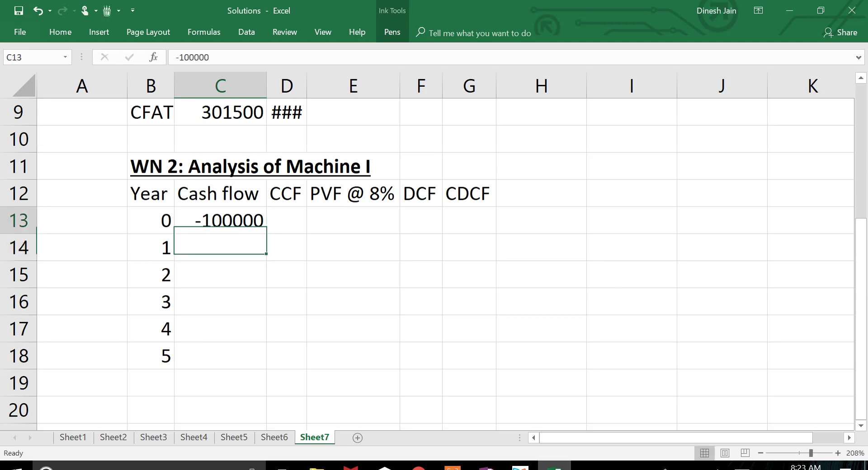
{"action": "key", "text": "F2"}
{"action": "type", "text": "0"}
{"action": "key", "text": "Return"}
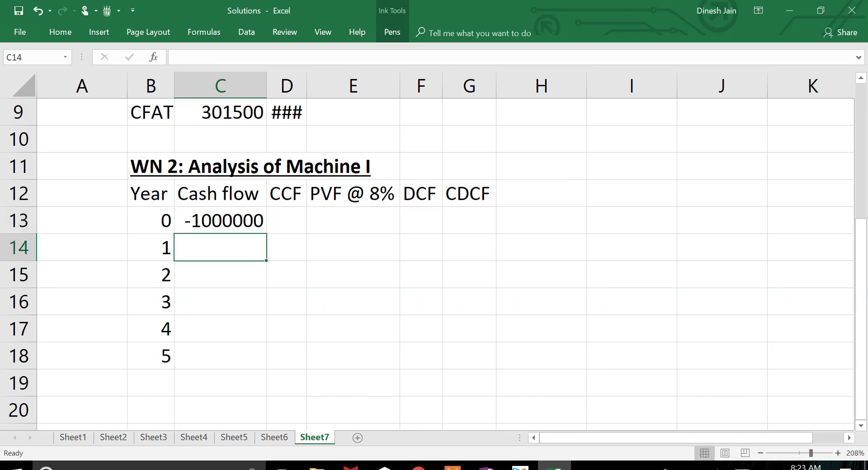
Link Machine I's year 1 cash flow in C14 to its CFAT with the formula =C9
{"action": "type", "text": "="}
{"action": "key", "text": "Up"}
{"action": "key", "text": "Up"}
{"action": "key", "text": "Up"}
{"action": "key", "text": "Up"}
{"action": "key", "text": "Up"}
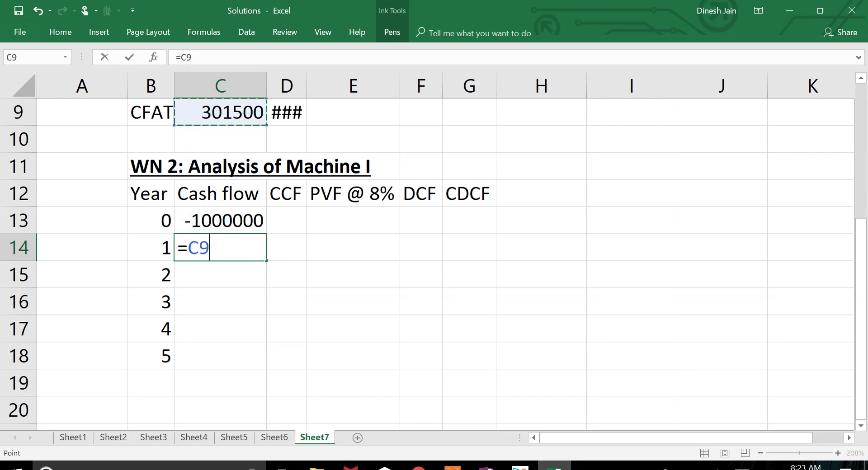
{"action": "key", "text": "Return"}
Enter =C14 in C15 and fill it down to C18 for the year 2 to 5 cash flows
{"action": "type", "text": "="}
{"action": "key", "text": "Up"}
{"action": "key", "text": "Return"}
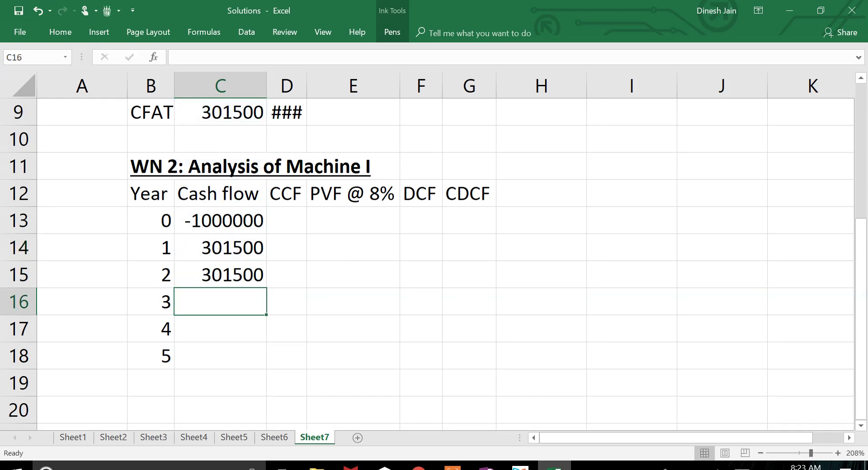
{"action": "key", "text": "Up"}
{"action": "key", "text": "shift+Down"}
{"action": "key", "text": "shift+Down"}
{"action": "key", "text": "shift+Down"}
{"action": "key", "text": "ctrl+d"}
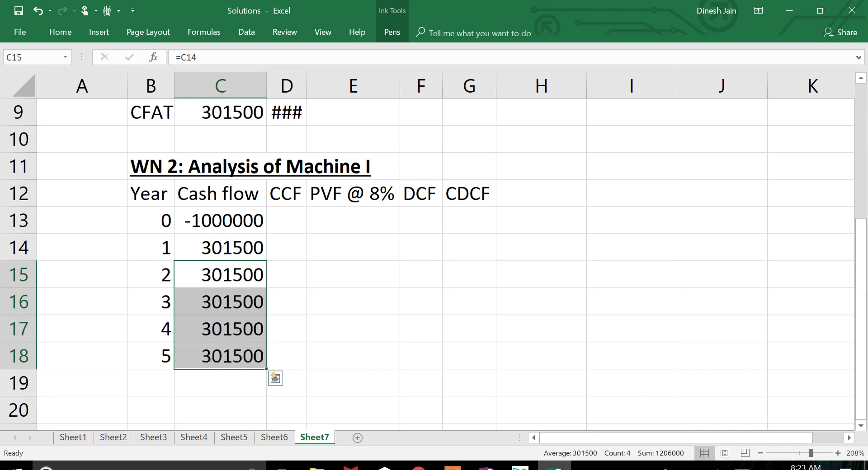
Start the CCF column by entering =C13 in D13
{"action": "left_click", "coordinate": [287, 274]}
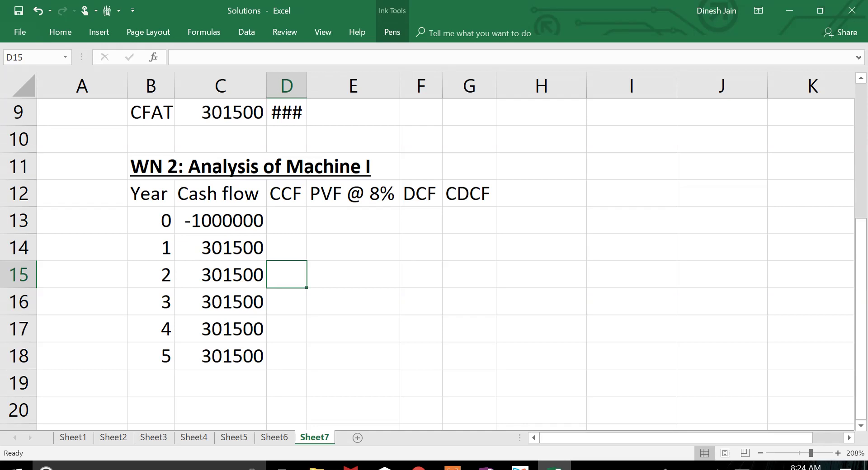
{"action": "key", "text": "Up"}
{"action": "key", "text": "Up"}
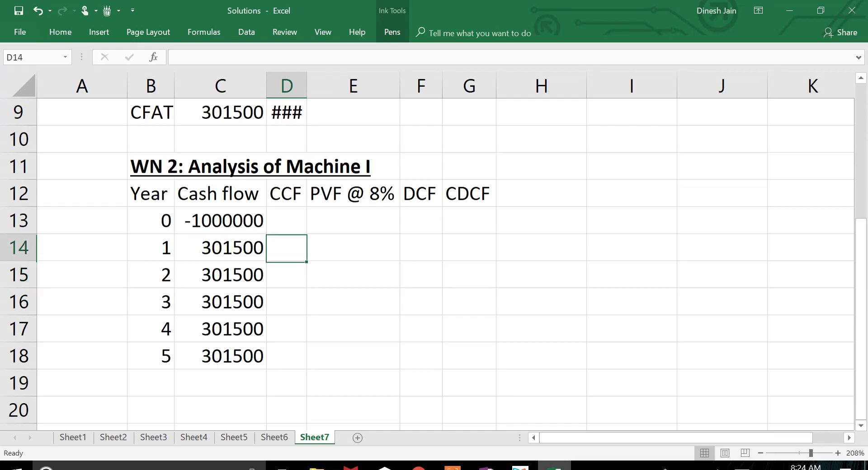
{"action": "type", "text": "="}
{"action": "key", "text": "Left"}
{"action": "key", "text": "Return"}
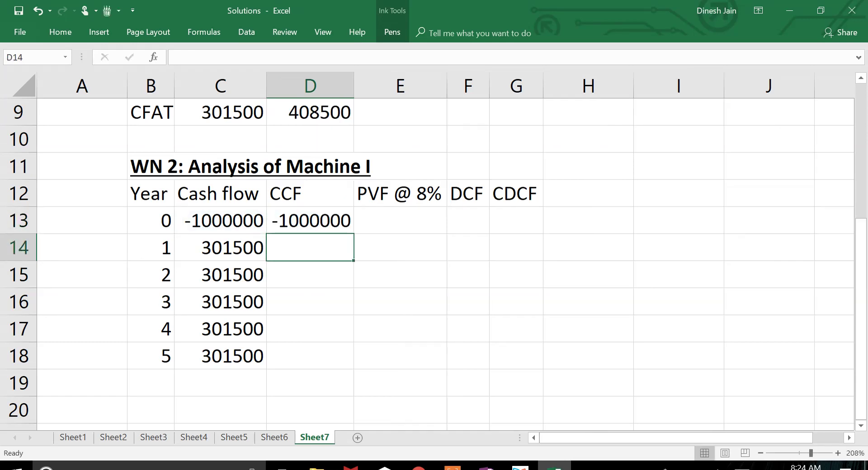
Calculate the year 1 cumulative cash flow in D14 with the formula =D13+C14
{"action": "type", "text": "="}
{"action": "key", "text": "Up"}
{"action": "type", "text": "+"}
{"action": "key", "text": "Left"}
{"action": "key", "text": "Return"}
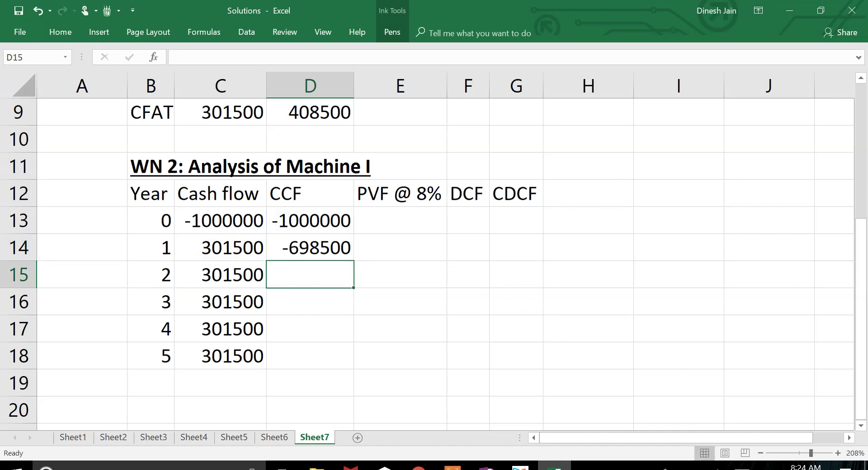
Copy the cumulative cash flow formula from D14 down into D15 to D18
{"action": "key", "text": "ctrl+d"}
{"action": "key", "text": "Down"}
{"action": "key", "text": "ctrl+d"}
{"action": "key", "text": "Down"}
{"action": "key", "text": "ctrl+d"}
{"action": "key", "text": "Down"}
{"action": "key", "text": "ctrl+d"}
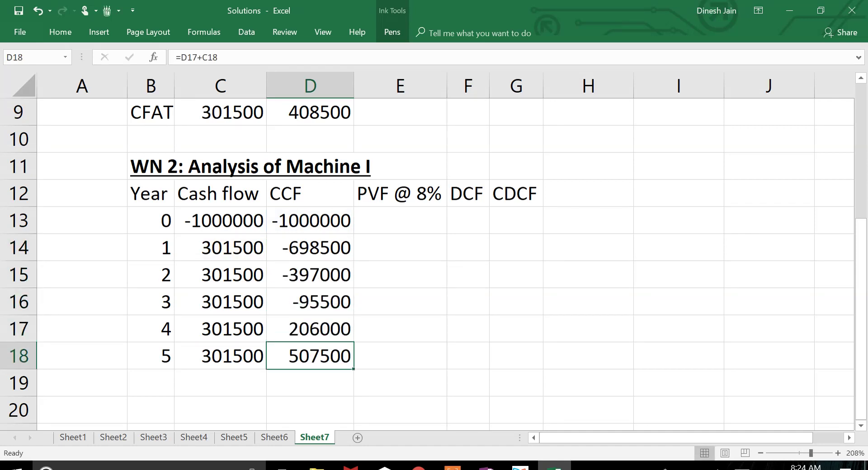
Enter the year 0 present value factor of 1 in E13
{"action": "key", "text": "Right"}
{"action": "key", "text": "Up"}
{"action": "key", "text": "Up"}
{"action": "key", "text": "Up"}
{"action": "key", "text": "Up"}
{"action": "key", "text": "Up"}
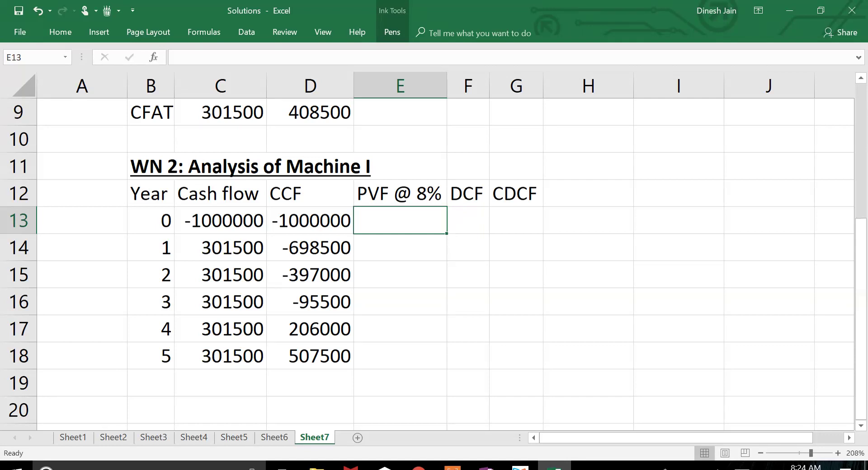
{"action": "type", "text": "1"}
{"action": "key", "text": "Return"}
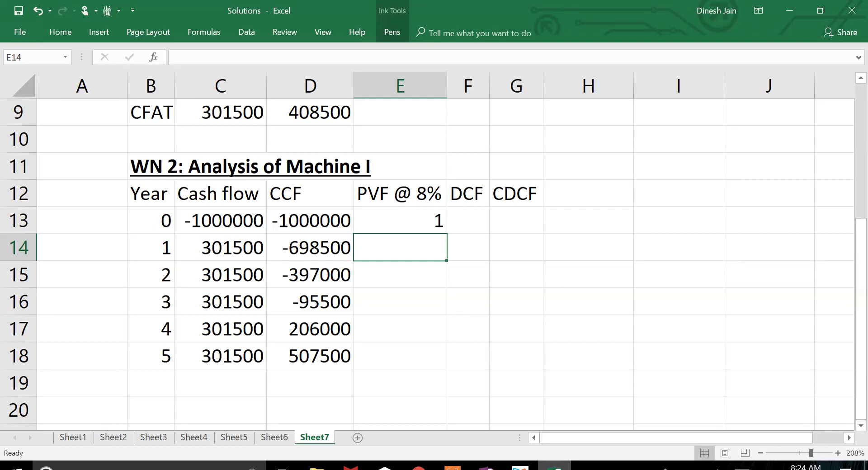
Consult the problem sheet in Xodo, and enter the 8% present value factors 0.926 in E14 and 0.857 in E15 of the workbook
{"action": "key", "text": "alt+Tab"}
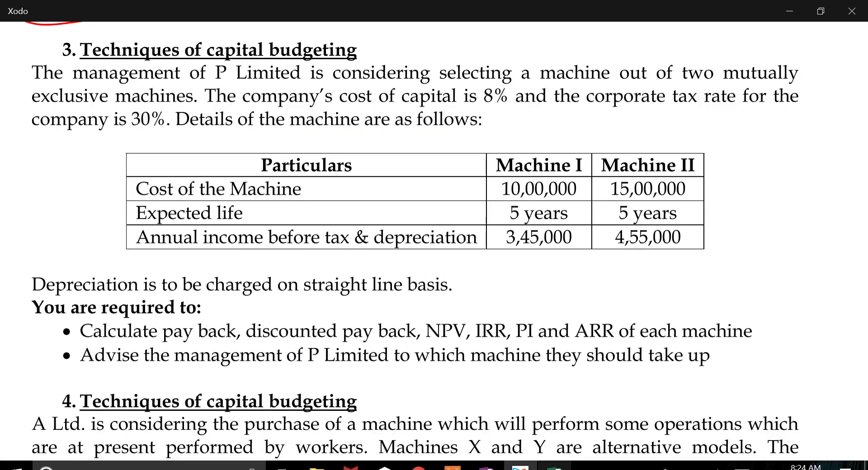
{"action": "scroll", "coordinate": [434, 239], "scroll_direction": "up", "scroll_amount": 1}
{"action": "scroll", "coordinate": [434, 240], "scroll_direction": "down", "scroll_amount": 3}
{"action": "key", "text": "alt+Tab"}
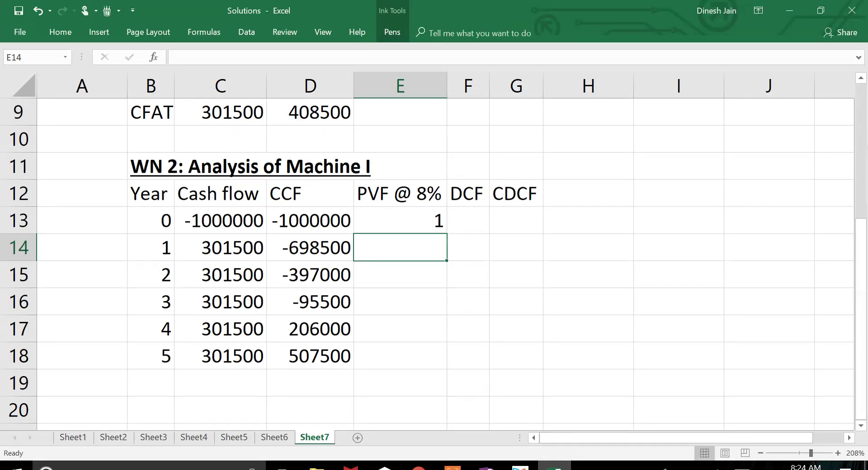
{"action": "type", "text": "0.9"}
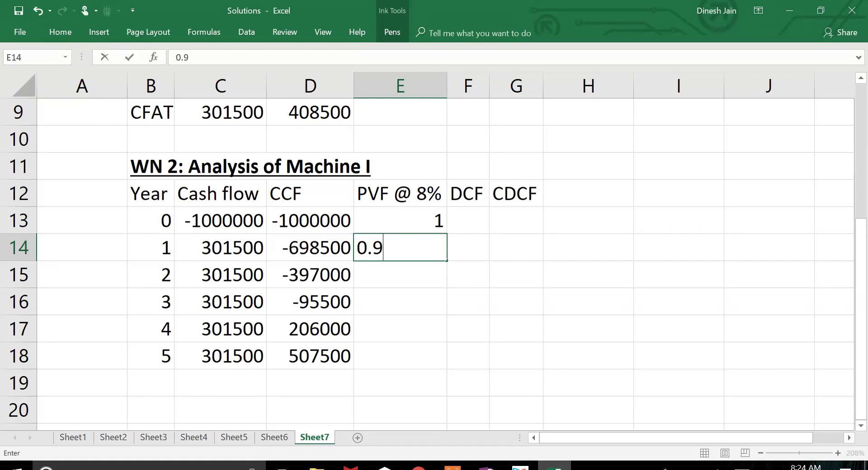
{"action": "type", "text": "26"}
{"action": "key", "text": "Return"}
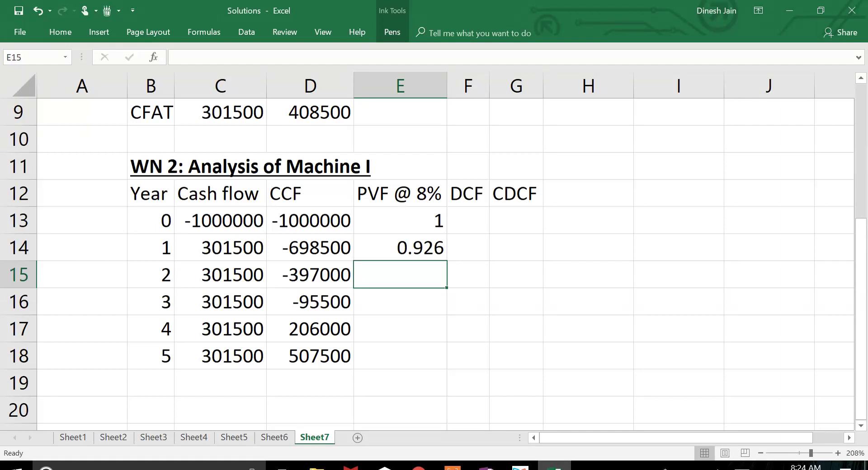
{"action": "type", "text": "0"}
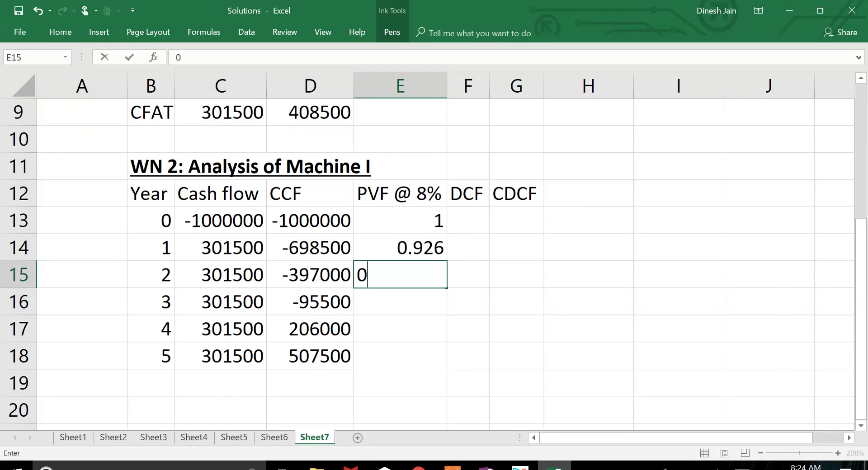
{"action": "type", "text": ".857"}
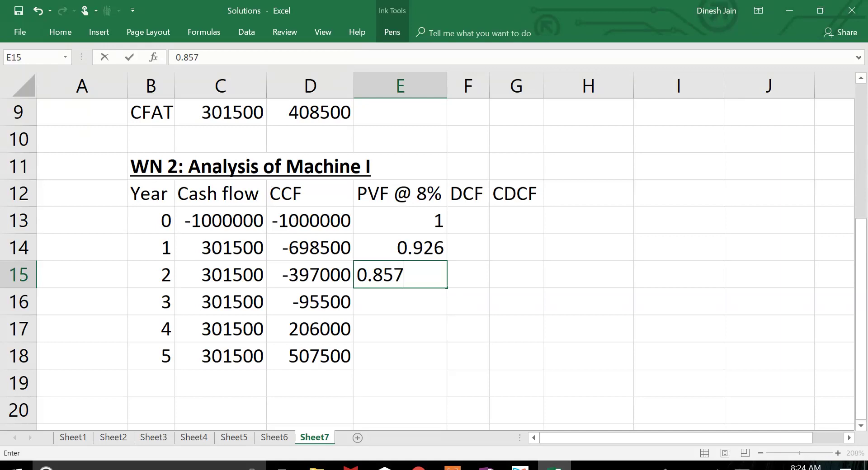
{"action": "key", "text": "Return"}
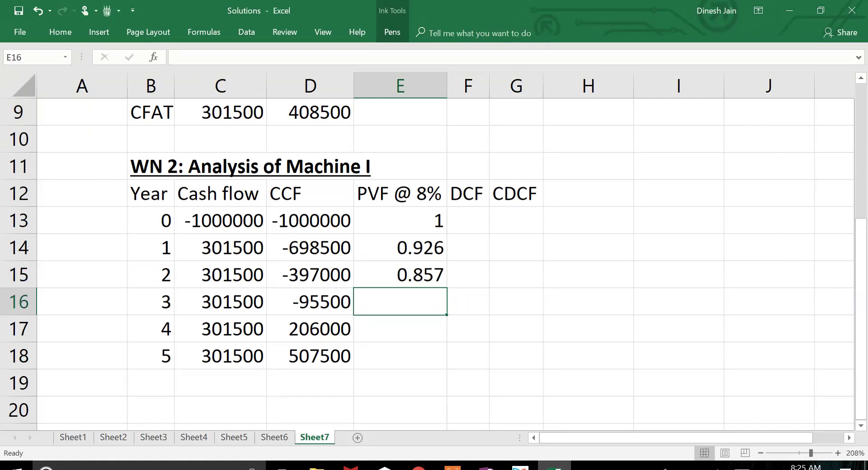
Enter the present value factors 0.794, 0.735 and 0.681 for years 3 to 5 in E16 to E18
{"action": "type", "text": "0.7"}
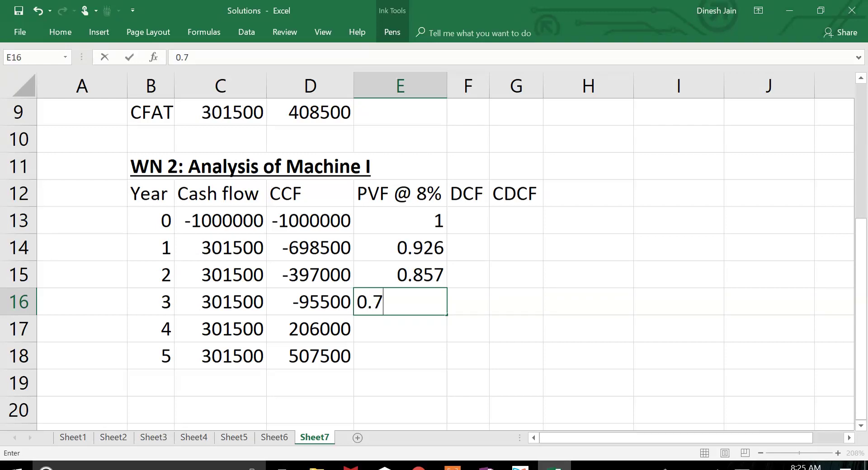
{"action": "type", "text": "94"}
{"action": "key", "text": "Return"}
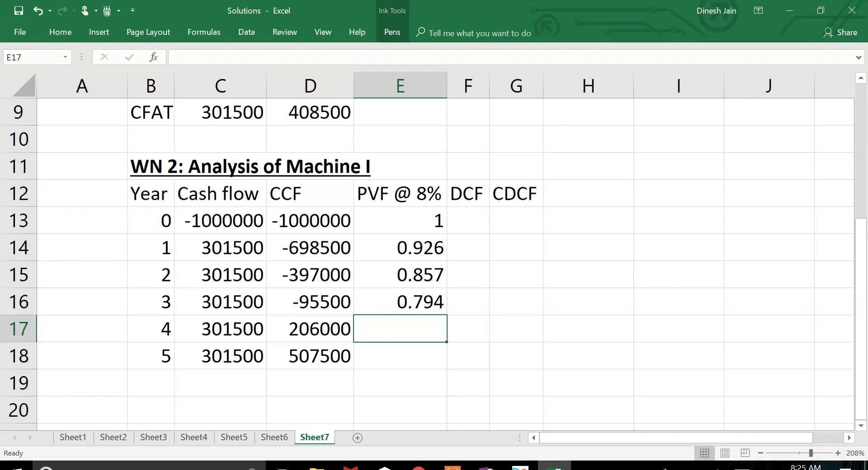
{"action": "type", "text": "0.735"}
{"action": "key", "text": "Return"}
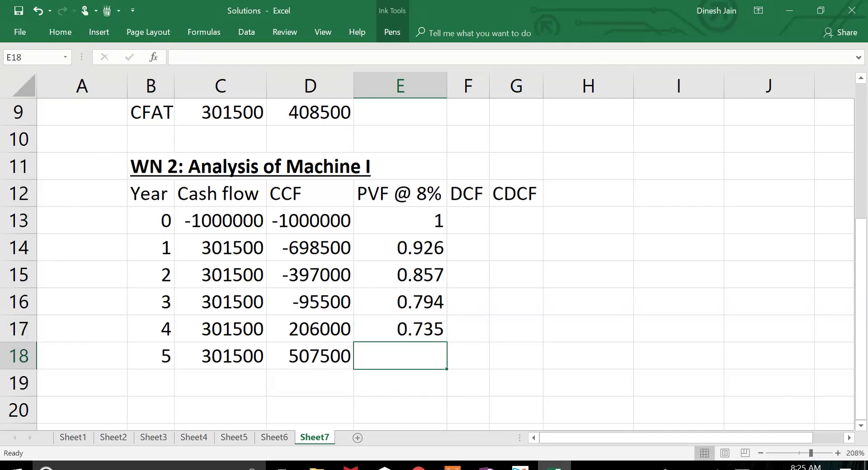
{"action": "type", "text": "0"}
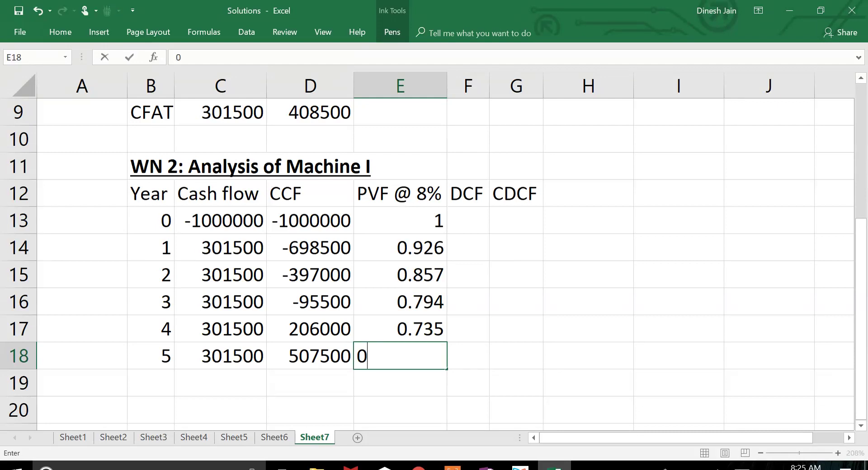
{"action": "type", "text": ".681"}
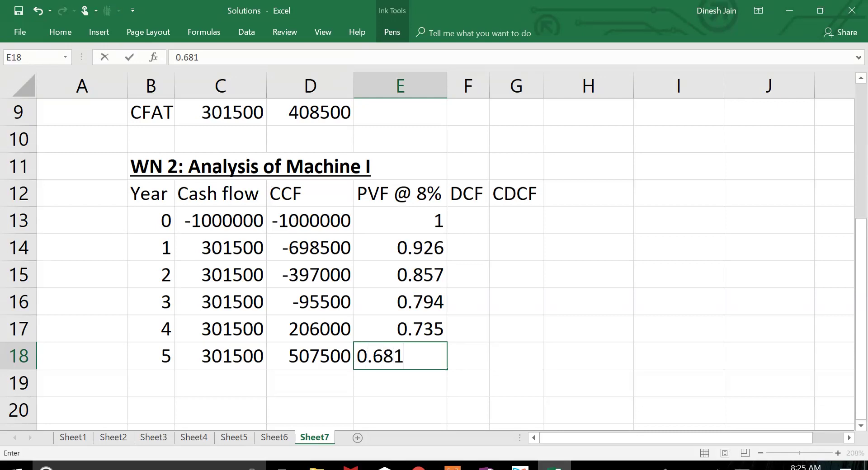
{"action": "key", "text": "Return"}
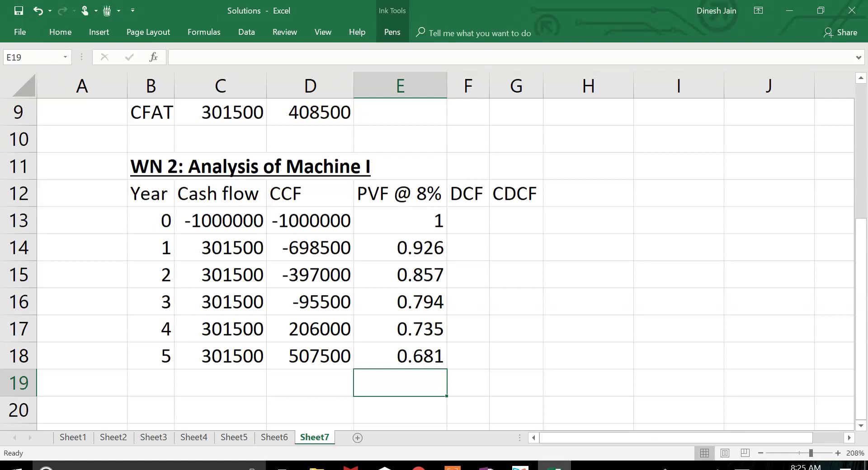
Calculate the year 0 discounted cash flow in F13 with the formula =C13*E13
{"action": "key", "text": "Up"}
{"action": "key", "text": "Up"}
{"action": "key", "text": "Up"}
{"action": "key", "text": "Up"}
{"action": "key", "text": "Up"}
{"action": "key", "text": "Up"}
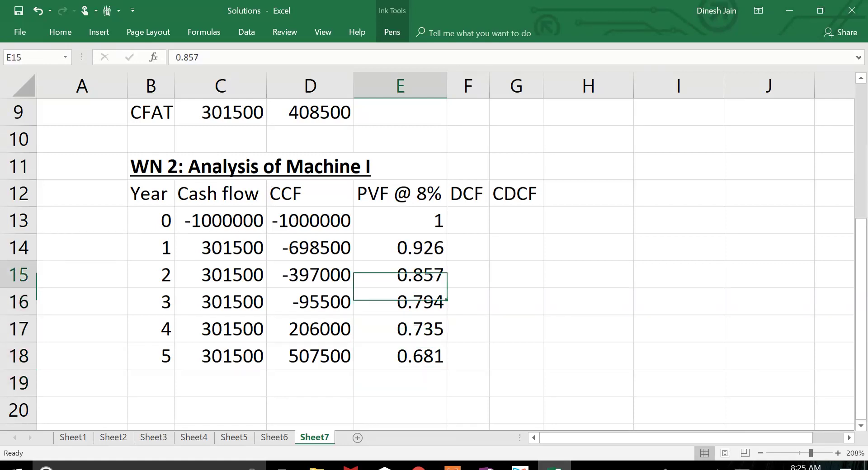
{"action": "key", "text": "Right"}
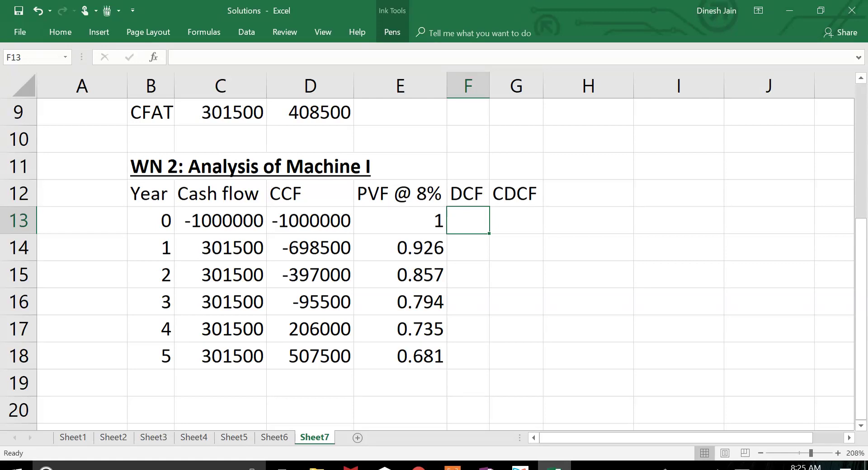
{"action": "type", "text": "="}
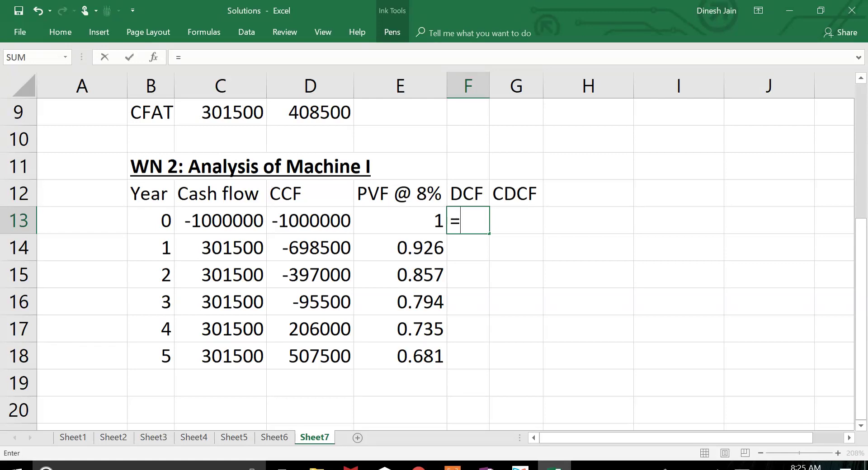
{"action": "key", "text": "Left"}
{"action": "key", "text": "Left"}
{"action": "key", "text": "Left"}
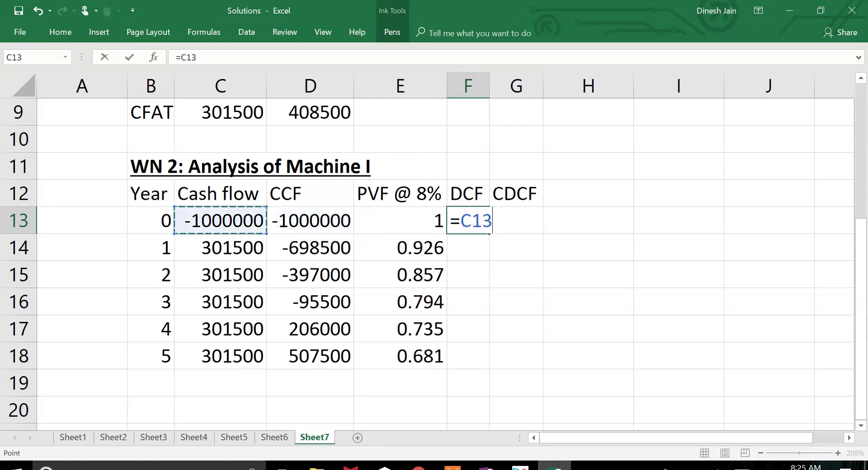
{"action": "type", "text": "*"}
{"action": "key", "text": "Left"}
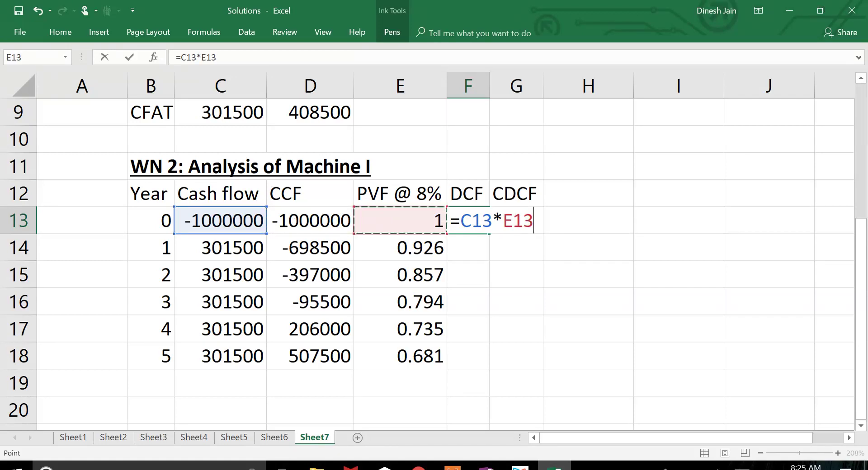
{"action": "key", "text": "Return"}
Fill the discounted cash flow formula from F13 down through F18
{"action": "key", "text": "Up"}
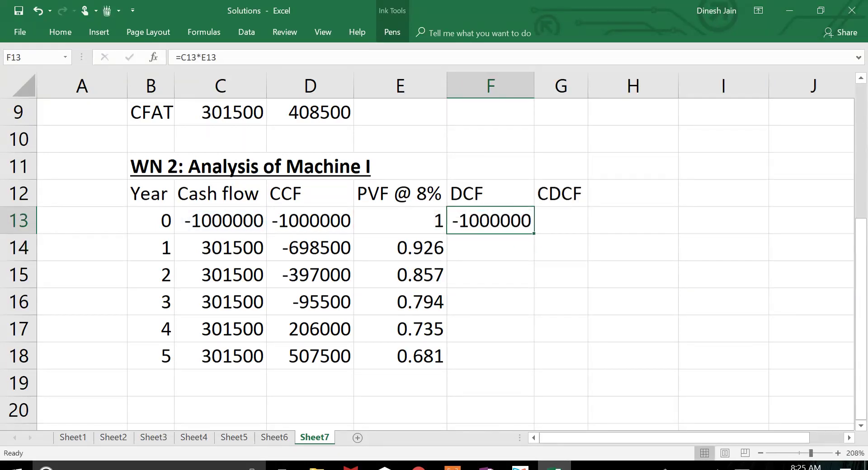
{"action": "key", "text": "shift+Down"}
{"action": "key", "text": "shift+Down"}
{"action": "key", "text": "shift+Down"}
{"action": "key", "text": "shift+Down"}
{"action": "key", "text": "shift+Down"}
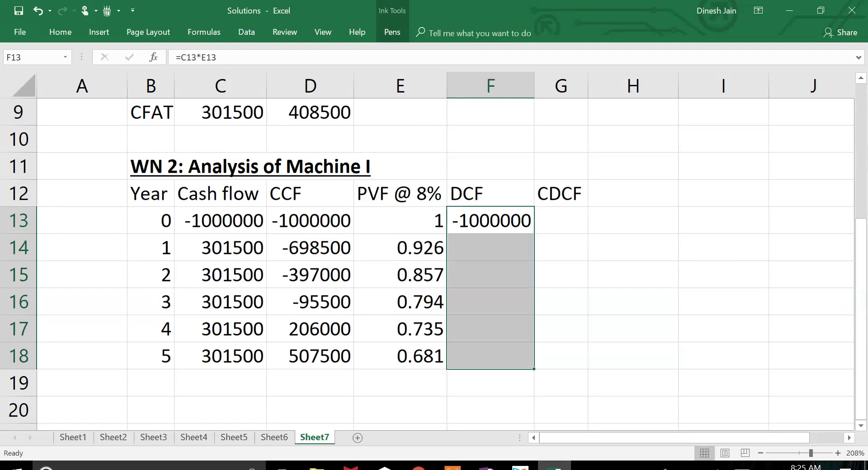
{"action": "key", "text": "ctrl+d"}
{"action": "key", "text": "Down"}
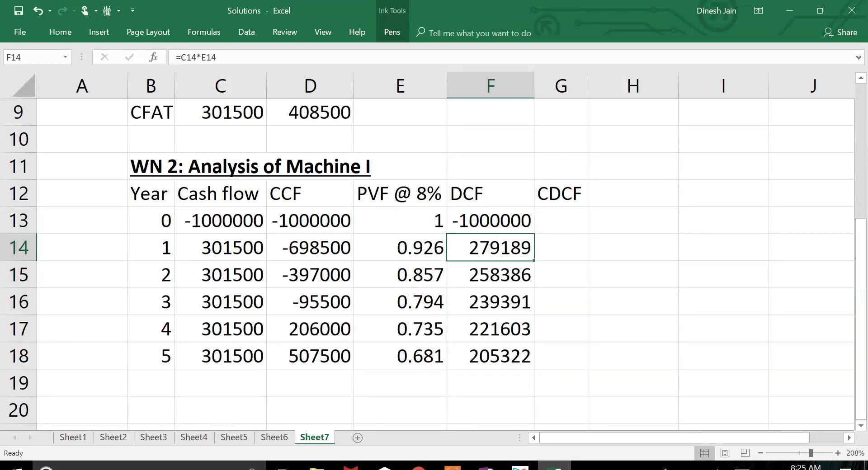
{"action": "key", "text": "Up"}
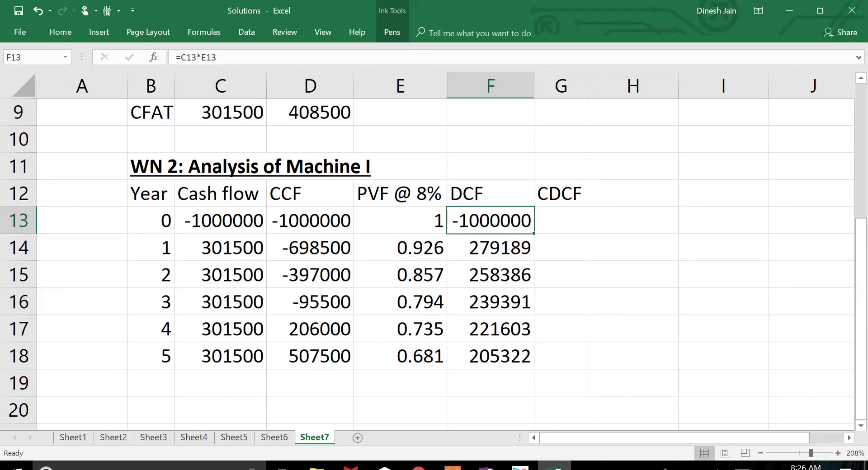
{"action": "left_click_drag", "start_coordinate": [491, 166], "coordinate": [491, 193]}
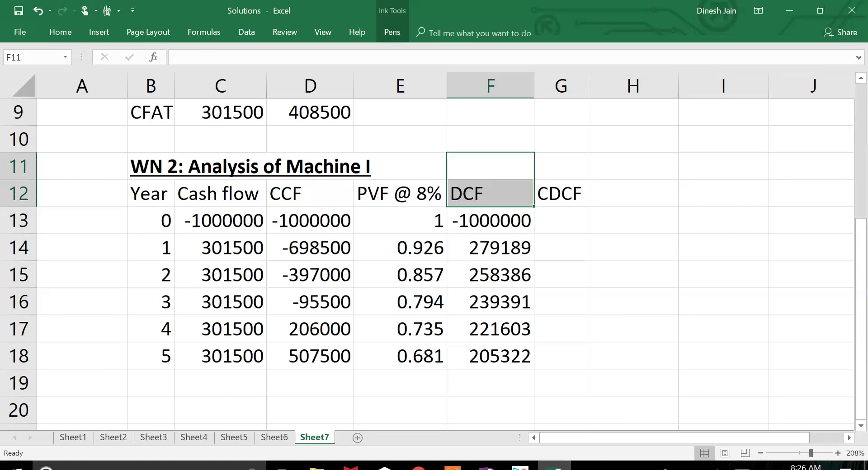
{"action": "left_click", "coordinate": [390, 31]}
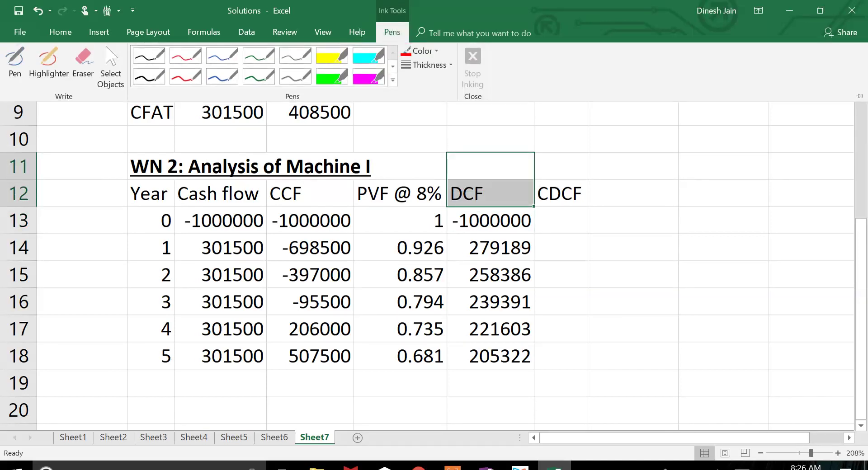
{"action": "left_click", "coordinate": [491, 166]}
{"action": "left_click", "coordinate": [490, 166]}
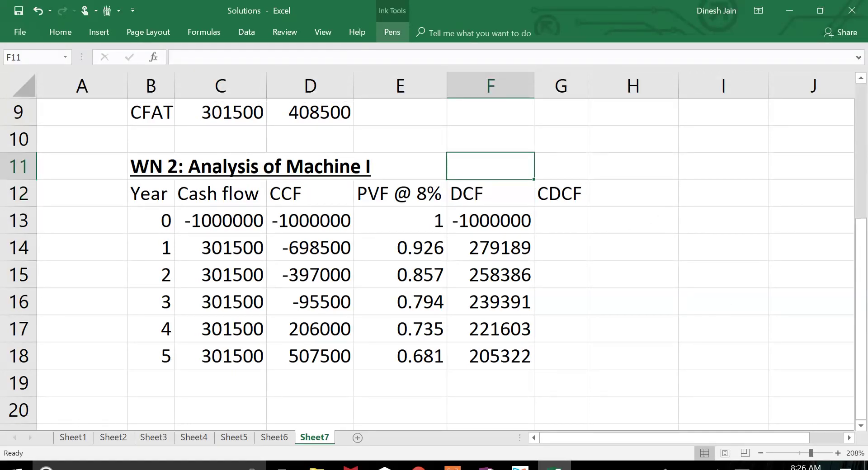
Handwrite the note "Cashflow x PVF" in red ink above the DCF heading and stop inking
{"action": "left_click", "coordinate": [61, 32]}
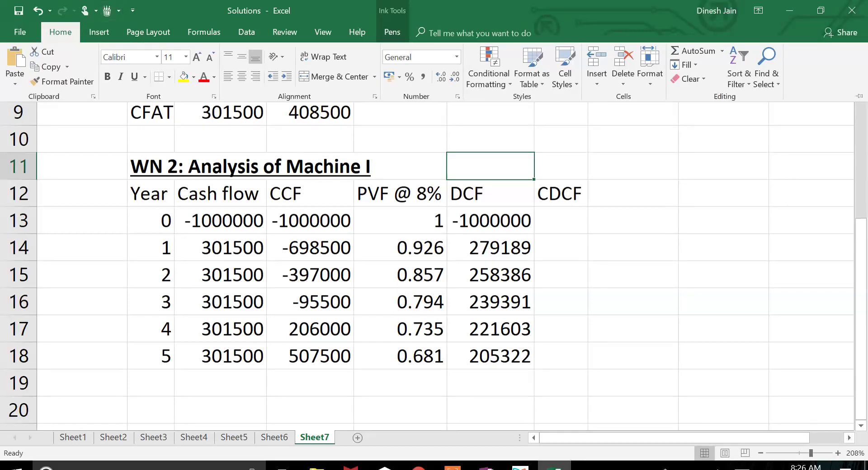
{"action": "left_click", "coordinate": [392, 32]}
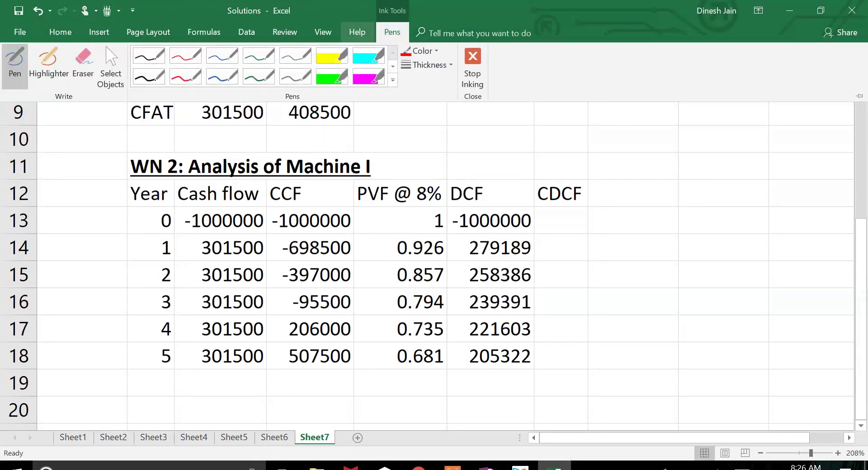
{"action": "key", "text": "Escape"}
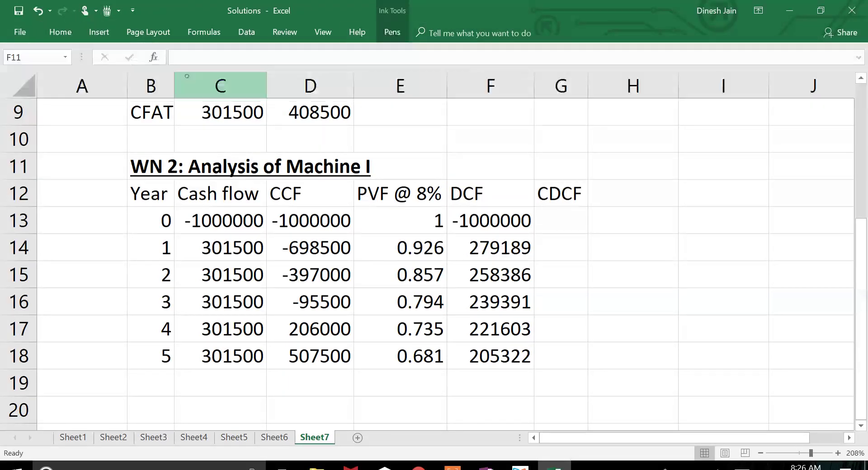
{"action": "mouse_move", "coordinate": [464, 177]}
{"action": "left_mouse_down"}
{"action": "mouse_move", "coordinate": [479, 165]}
{"action": "mouse_move", "coordinate": [469, 153]}
{"action": "mouse_move", "coordinate": [503, 154]}
{"action": "mouse_move", "coordinate": [515, 115]}
{"action": "mouse_move", "coordinate": [535, 136]}
{"action": "mouse_move", "coordinate": [552, 108]}
{"action": "mouse_move", "coordinate": [569, 110]}
{"action": "mouse_move", "coordinate": [567, 123]}
{"action": "left_mouse_up"}
{"action": "mouse_move", "coordinate": [516, 162]}
{"action": "left_mouse_down"}
{"action": "mouse_move", "coordinate": [521, 171]}
{"action": "mouse_move", "coordinate": [541, 152]}
{"action": "mouse_move", "coordinate": [556, 156]}
{"action": "left_mouse_up"}
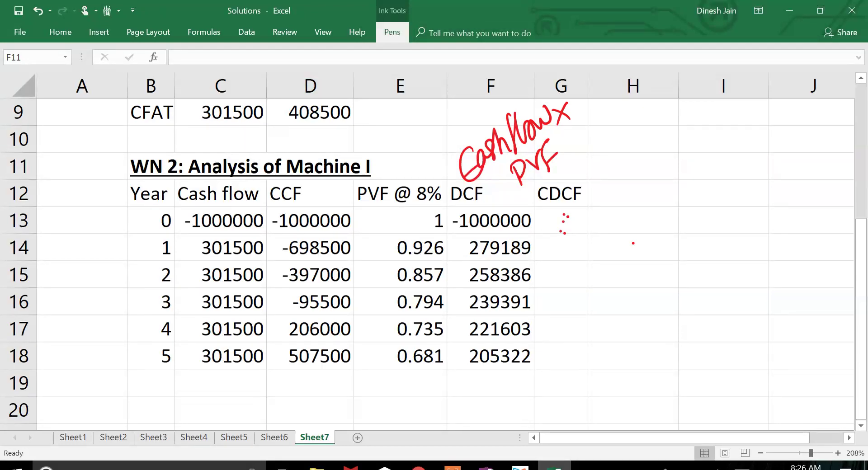
{"action": "left_click", "coordinate": [392, 32]}
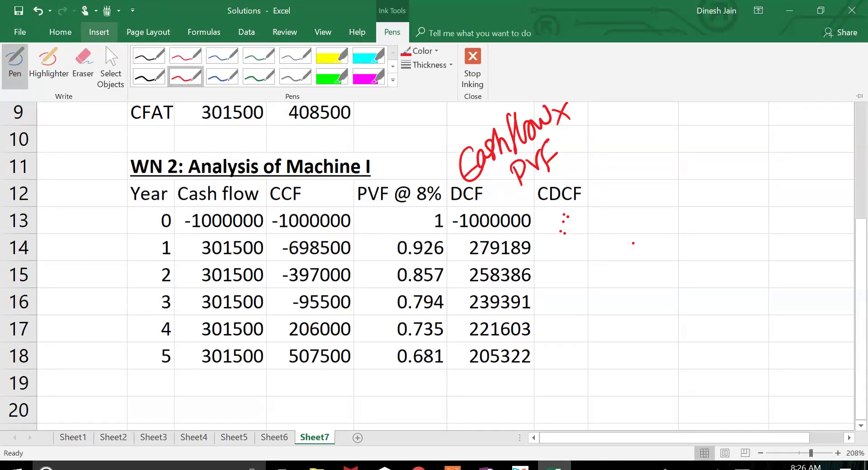
{"action": "left_click", "coordinate": [472, 68]}
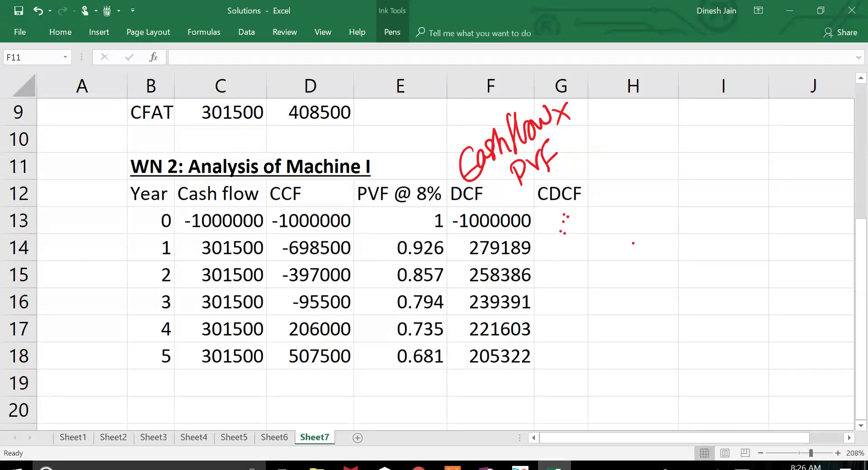
{"action": "left_click", "coordinate": [393, 32]}
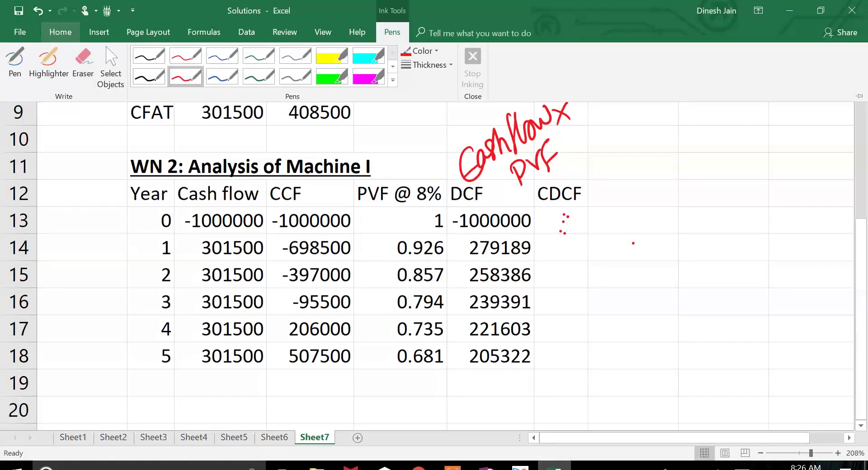
{"action": "left_click", "coordinate": [60, 32]}
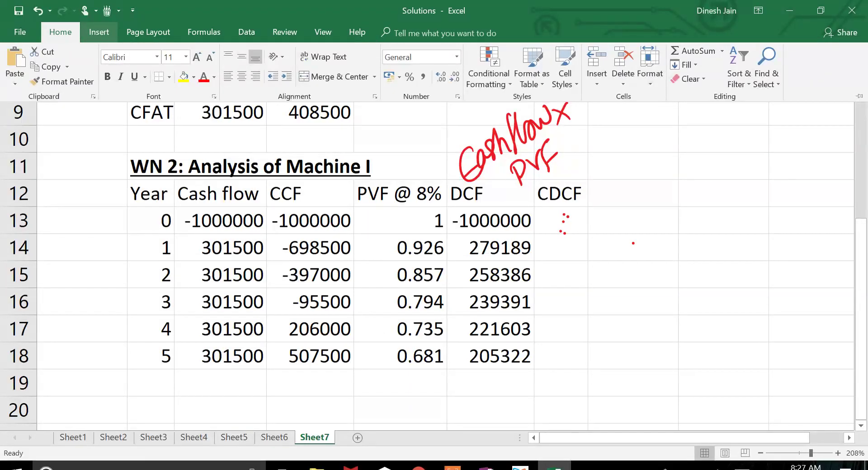
{"action": "left_click", "coordinate": [99, 32]}
{"action": "left_click", "coordinate": [98, 32]}
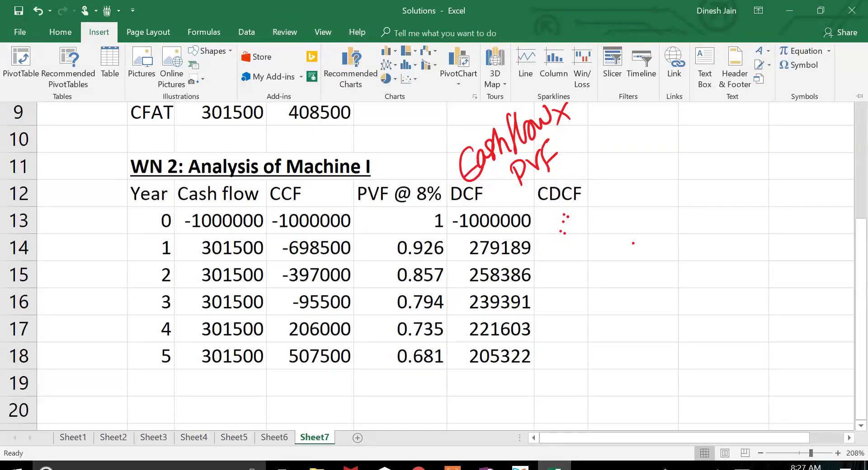
{"action": "left_click", "coordinate": [60, 31]}
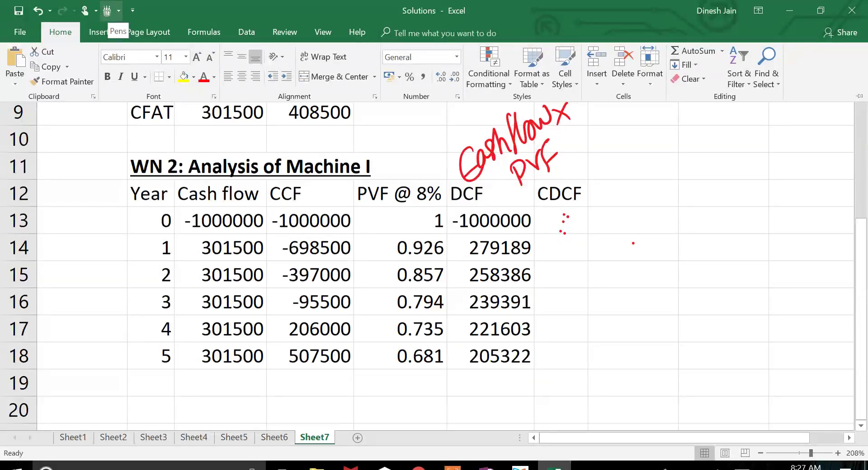
Draw a red freehand stroke beside the CDCF column, undo the latest ink marks and stop inking
{"action": "left_click", "coordinate": [107, 11]}
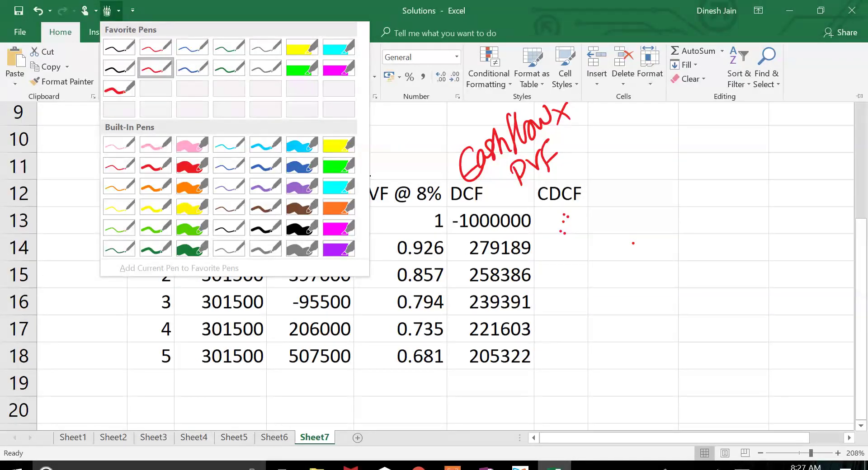
{"action": "left_click", "coordinate": [155, 68]}
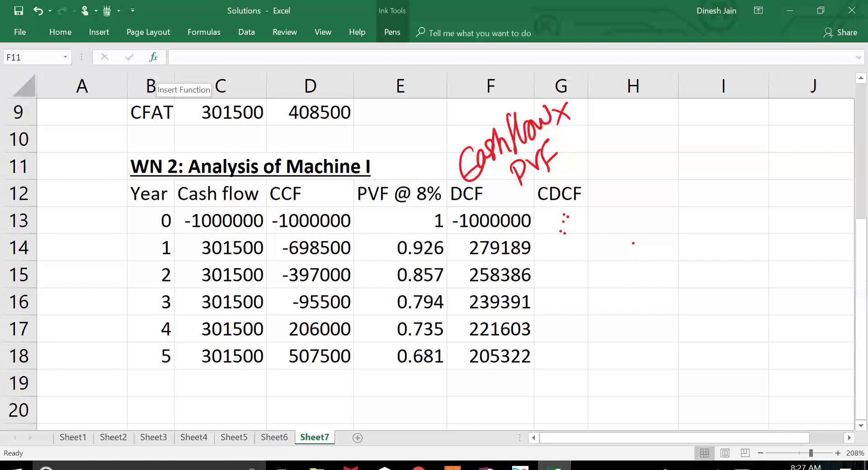
{"action": "left_click_drag", "start_coordinate": [615, 223], "coordinate": [714, 268]}
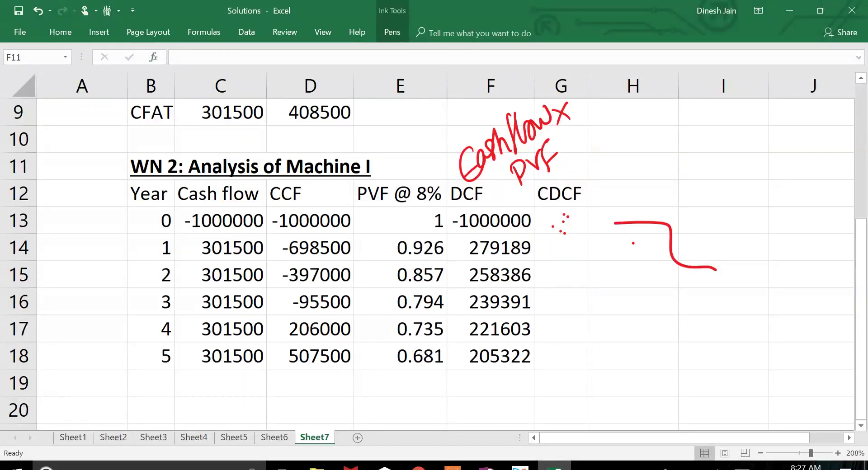
{"action": "key", "text": "ctrl+z"}
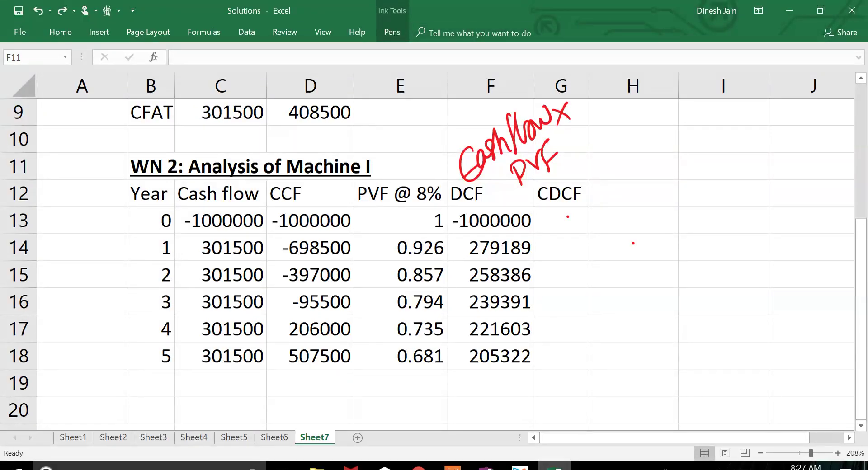
{"action": "left_click", "coordinate": [392, 32]}
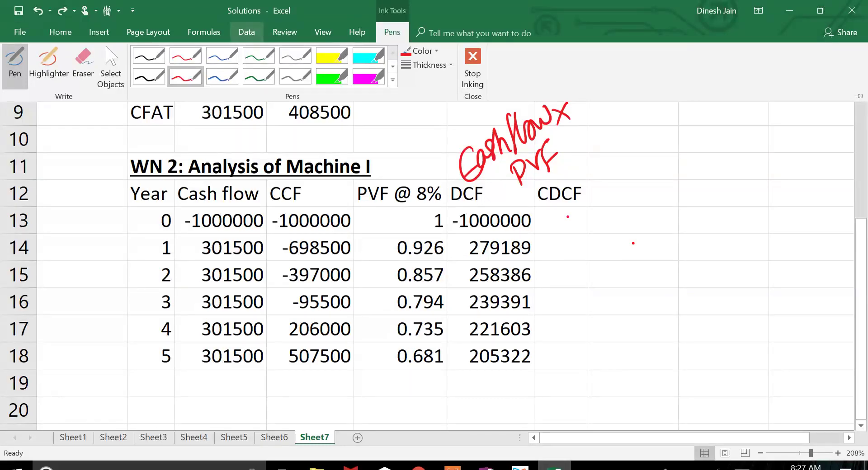
{"action": "left_click", "coordinate": [473, 68]}
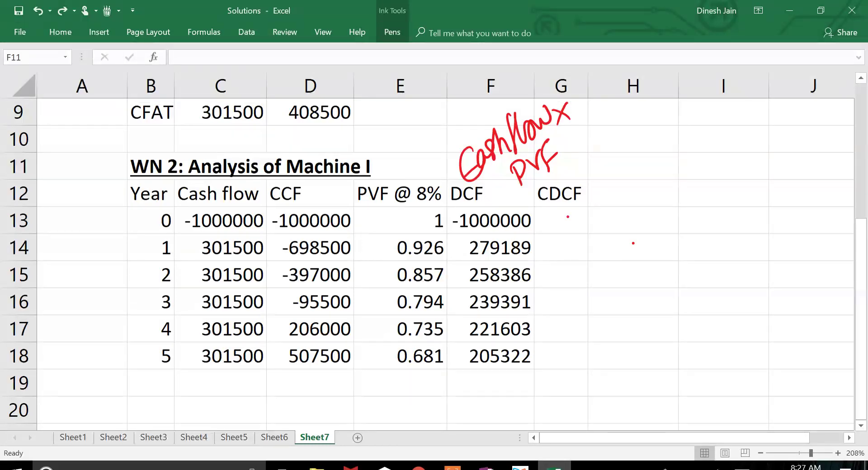
Set the year 0 cumulative discounted cash flow in G13 with the formula =F13
{"action": "left_click", "coordinate": [568, 217]}
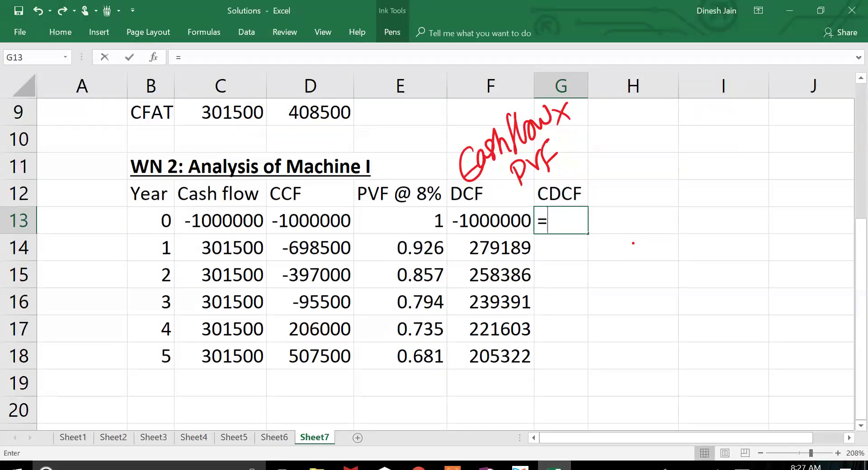
{"action": "type", "text": "="}
{"action": "key", "text": "Left"}
{"action": "key", "text": "Return"}
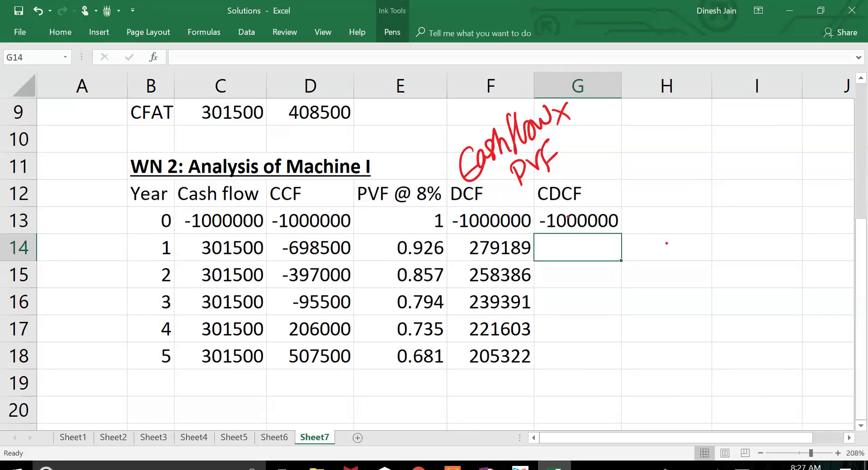
Calculate the year 1 cumulative discounted cash flow in G14 with the formula =G13+F14
{"action": "type", "text": "="}
{"action": "key", "text": "Up"}
{"action": "type", "text": "+"}
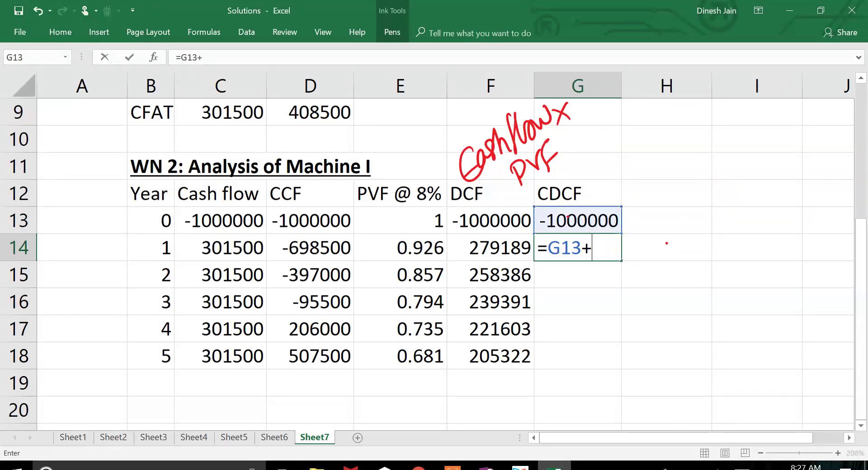
{"action": "key", "text": "Left"}
{"action": "key", "text": "Return"}
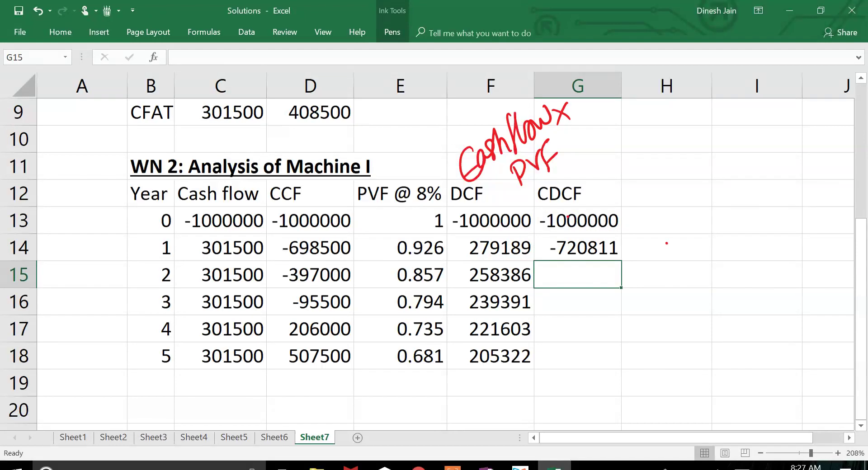
Fill the cumulative discounted cash flow formula from G14 down through G18 for years 2 to 5
{"action": "left_click_drag", "start_coordinate": [828, 356], "coordinate": [828, 383]}
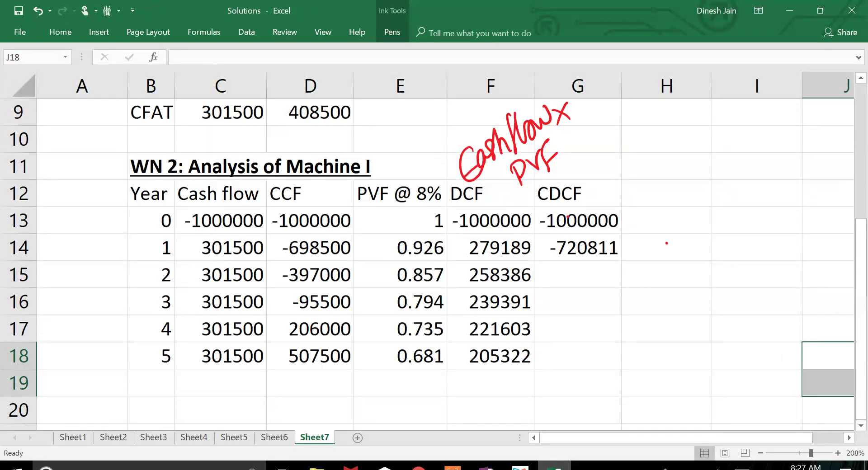
{"action": "left_click", "coordinate": [578, 302]}
{"action": "left_click", "coordinate": [577, 274]}
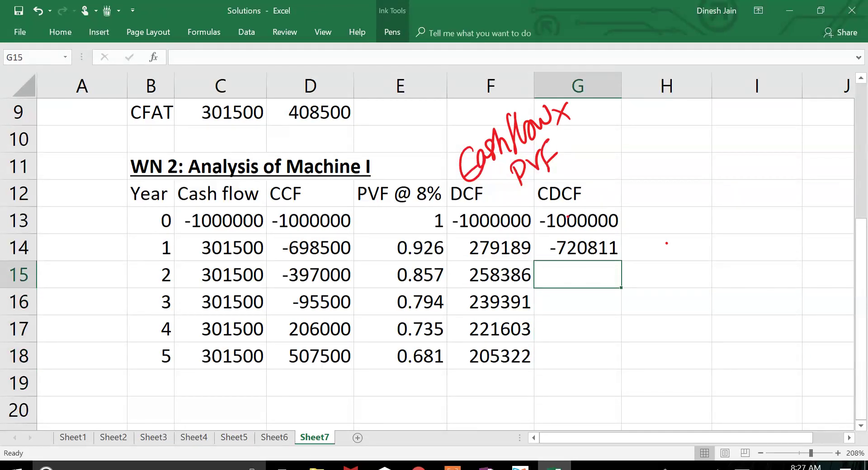
{"action": "key", "text": "ctrl+d"}
{"action": "key", "text": "Return"}
{"action": "key", "text": "ctrl+d"}
{"action": "key", "text": "Return"}
{"action": "key", "text": "ctrl+d"}
{"action": "key", "text": "Return"}
{"action": "key", "text": "ctrl+d"}
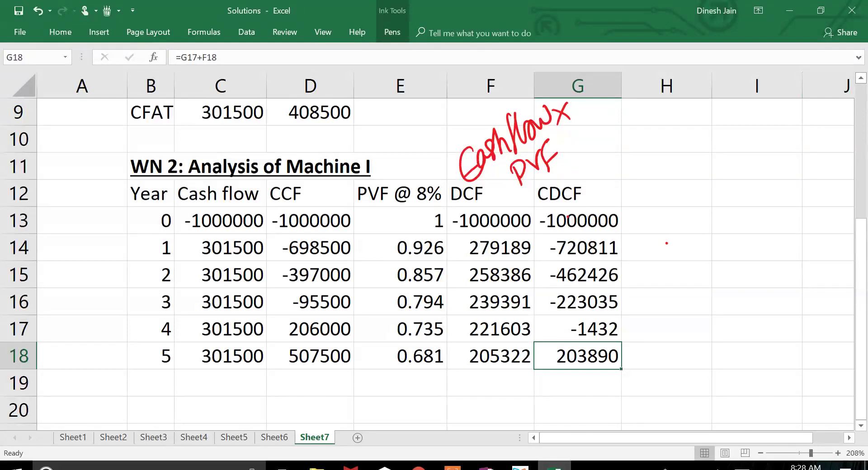
Keep the full ribbon permanently displayed above the worksheet
{"action": "left_click", "coordinate": [859, 58]}
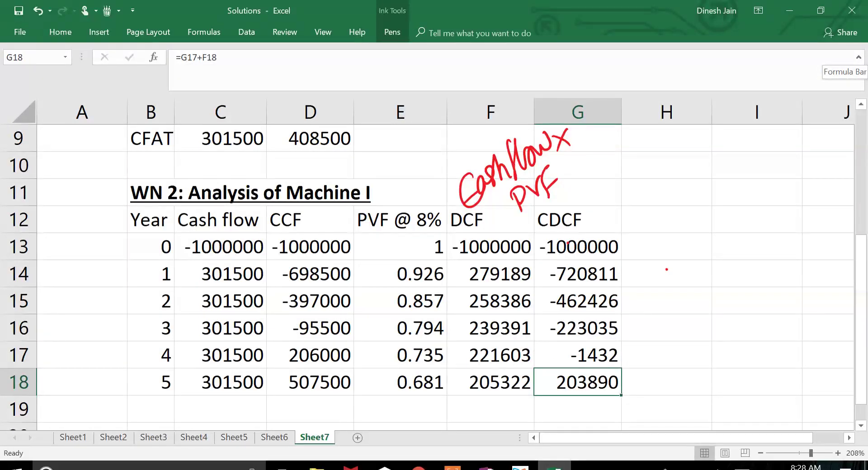
{"action": "left_click", "coordinate": [859, 58]}
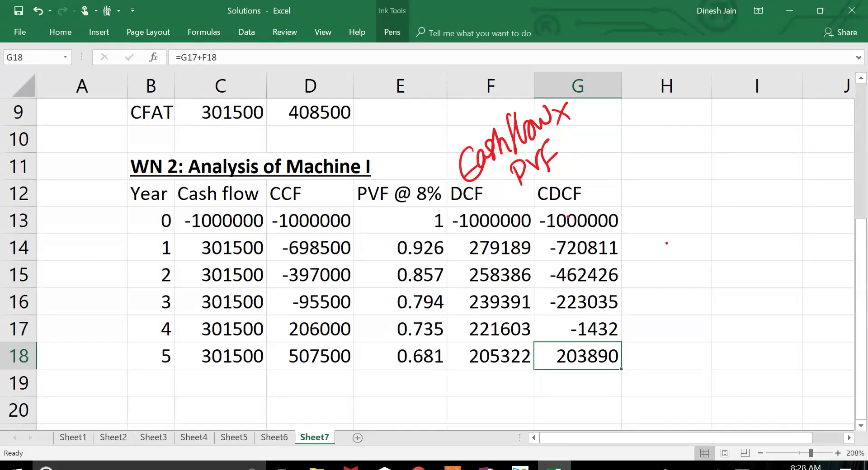
{"action": "left_click", "coordinate": [479, 32]}
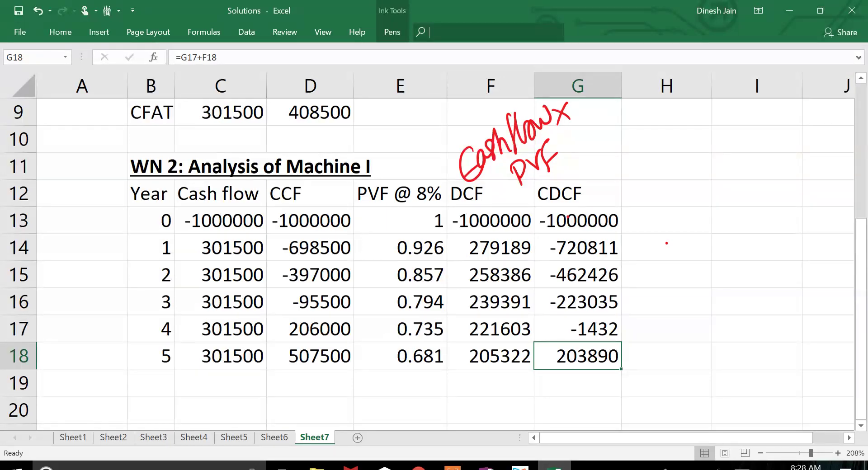
{"action": "left_click", "coordinate": [60, 32]}
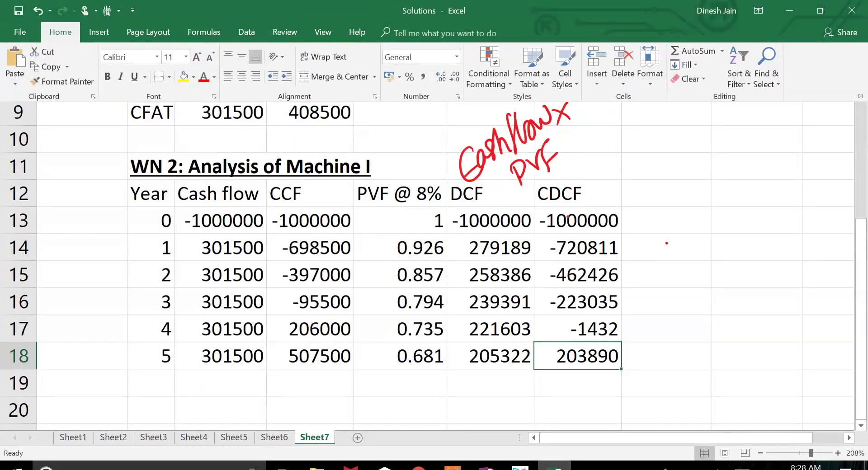
{"action": "key", "text": "ctrl+F1"}
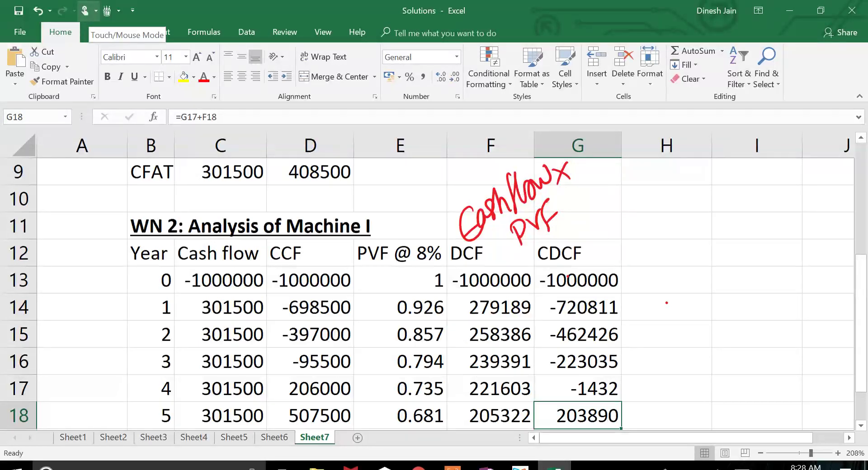
Try the Touch spacing for commands and return to the Mouse spacing
{"action": "left_click", "coordinate": [88, 10]}
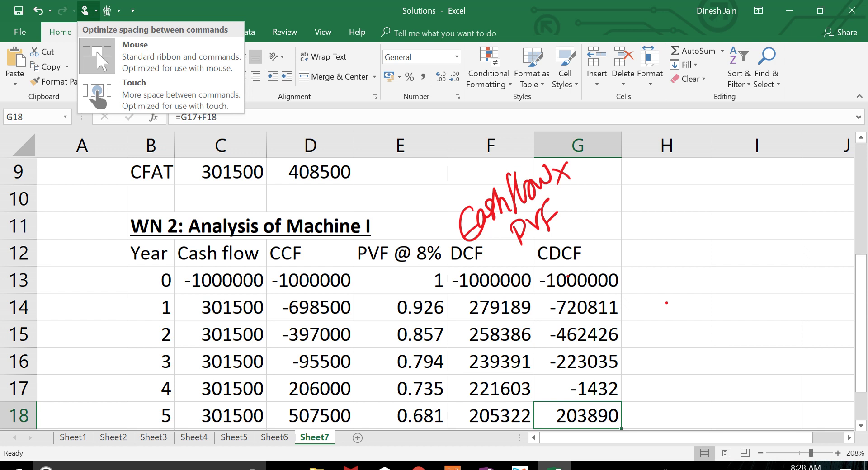
{"action": "left_click", "coordinate": [96, 51]}
{"action": "left_click", "coordinate": [88, 10]}
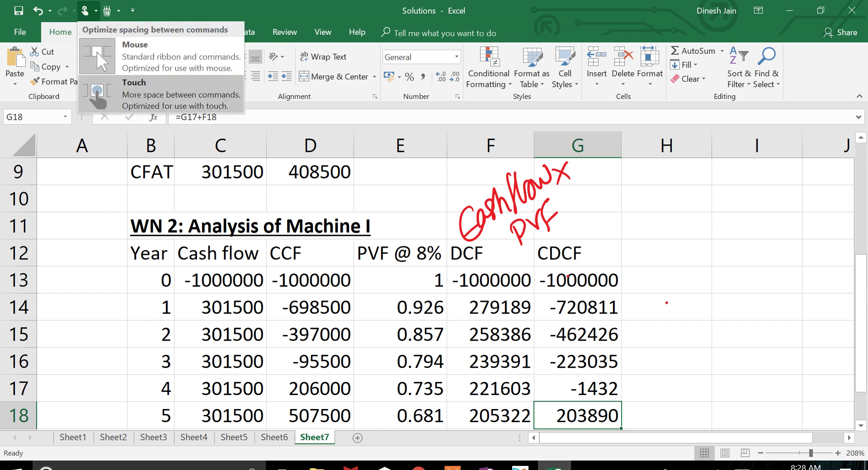
{"action": "left_click", "coordinate": [91, 92]}
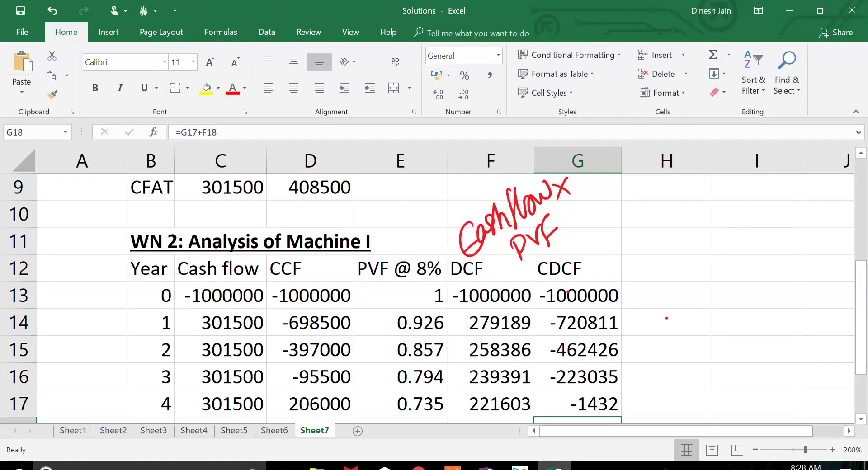
{"action": "left_click", "coordinate": [578, 296]}
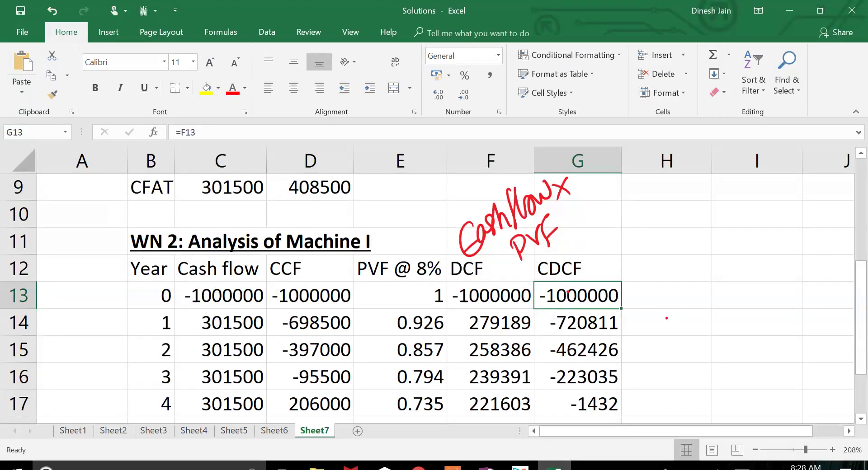
{"action": "mouse_move", "coordinate": [757, 349]}
{"action": "left_mouse_down"}
{"action": "mouse_move", "coordinate": [757, 377]}
{"action": "mouse_move", "coordinate": [828, 377]}
{"action": "left_mouse_up"}
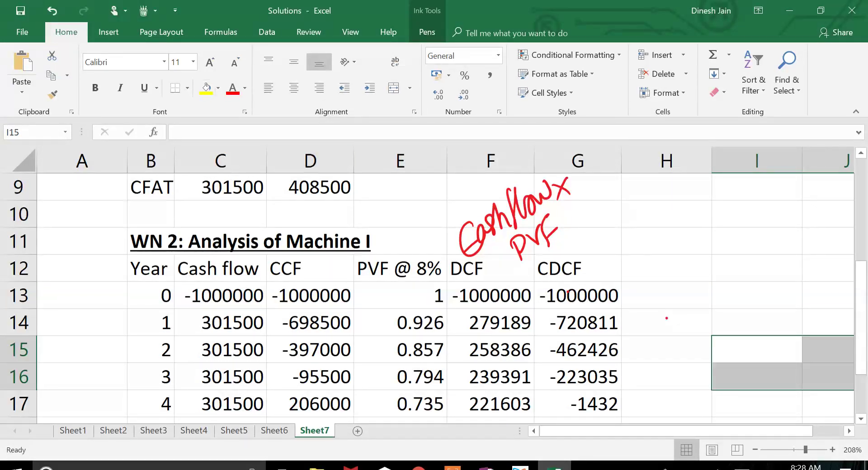
{"action": "left_click", "coordinate": [122, 11]}
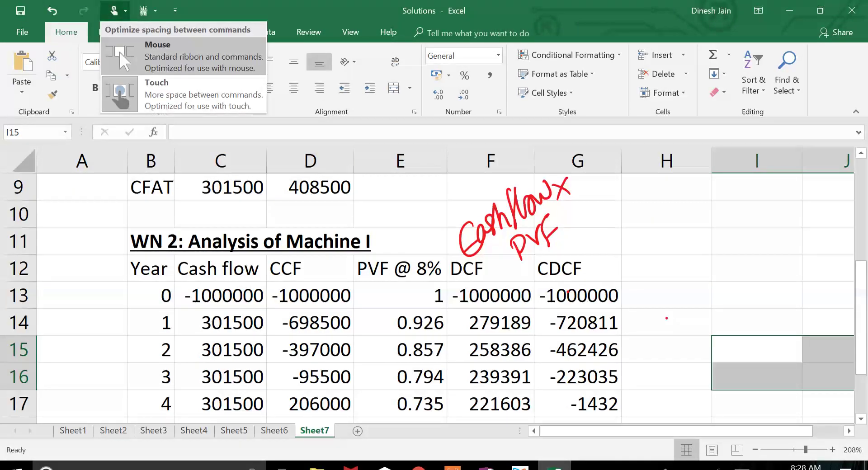
{"action": "left_click", "coordinate": [120, 52]}
{"action": "left_click", "coordinate": [118, 10]}
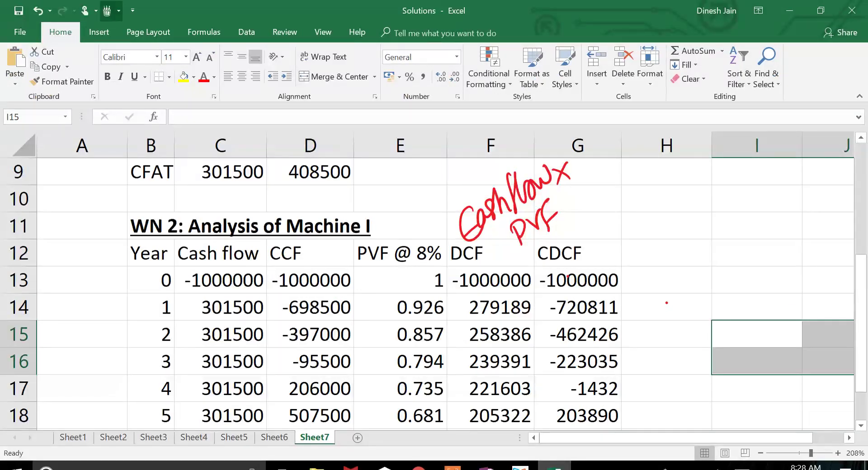
{"action": "key", "text": "Escape"}
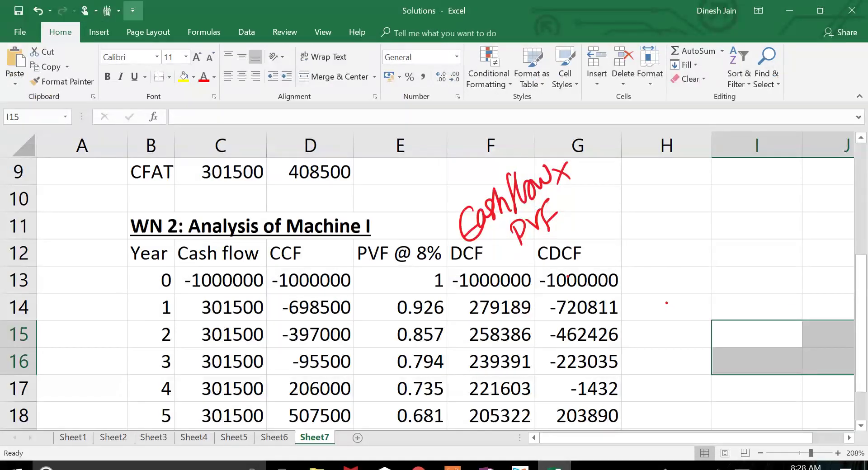
{"action": "left_click", "coordinate": [132, 11]}
{"action": "key", "text": "Escape"}
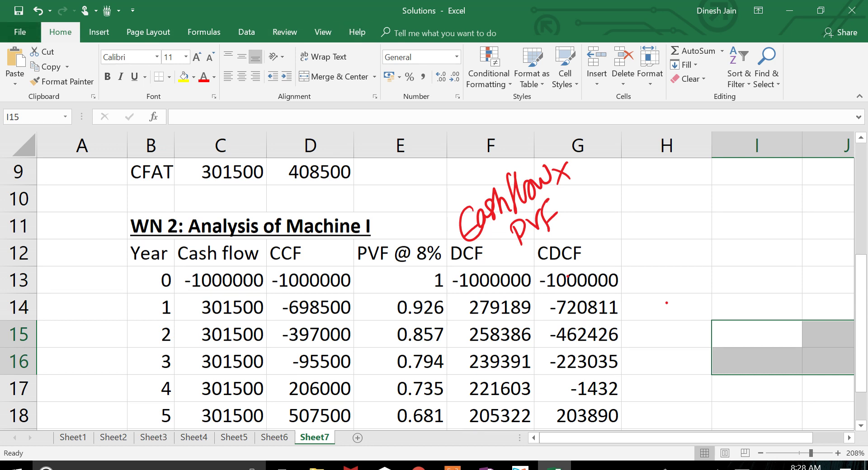
{"action": "left_click", "coordinate": [20, 31]}
{"action": "key", "text": "Escape"}
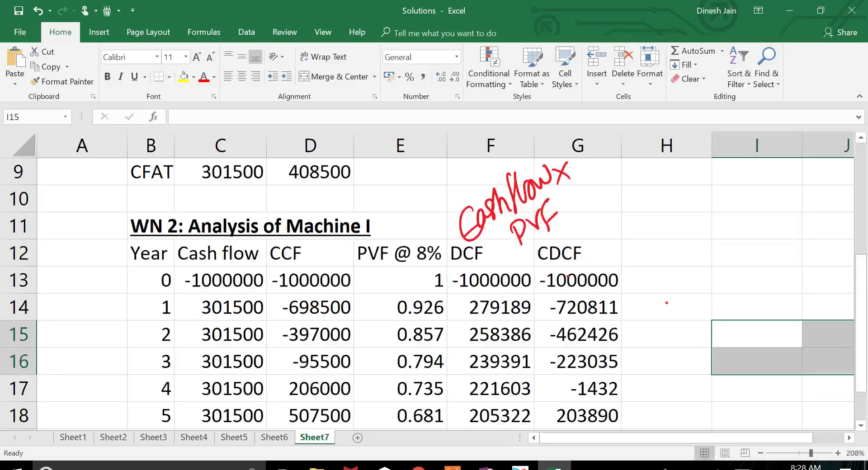
{"action": "left_click", "coordinate": [400, 334]}
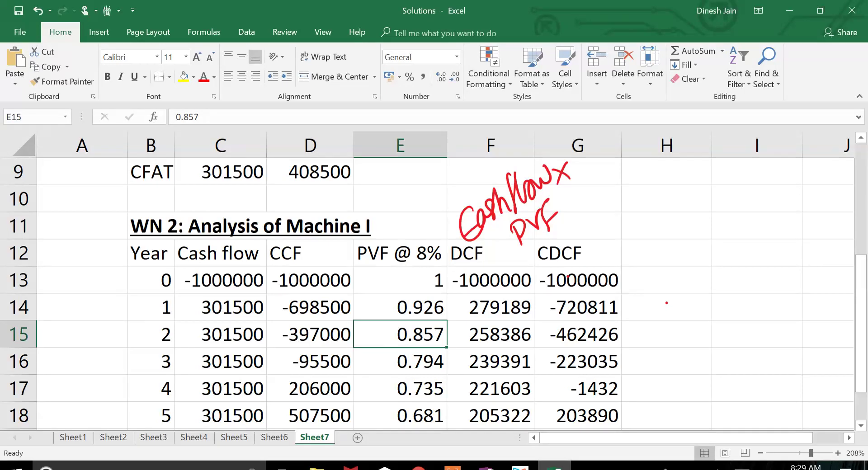
{"action": "left_click", "coordinate": [118, 11]}
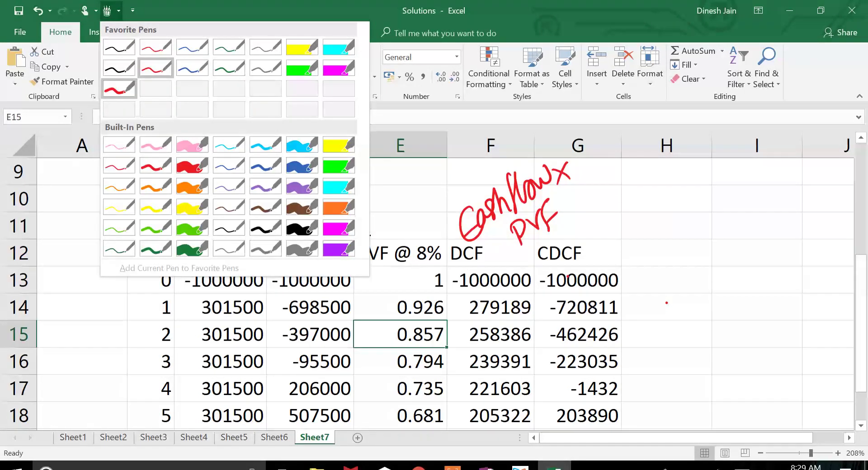
{"action": "left_click", "coordinate": [119, 89]}
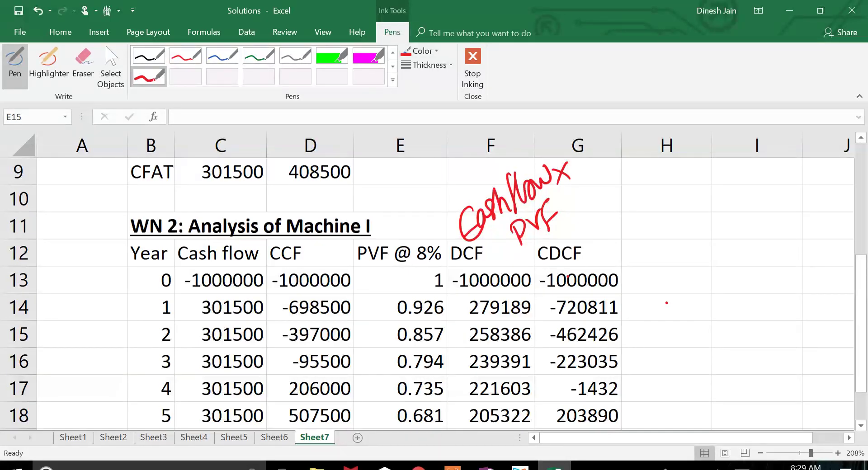
{"action": "left_click", "coordinate": [473, 67]}
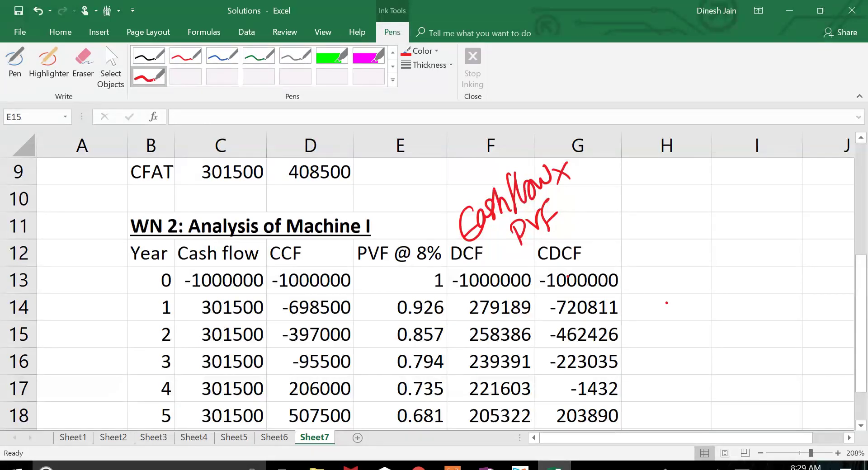
Apply All Borders to the Machine I analysis table in B12:G18
{"action": "left_click", "coordinate": [569, 278]}
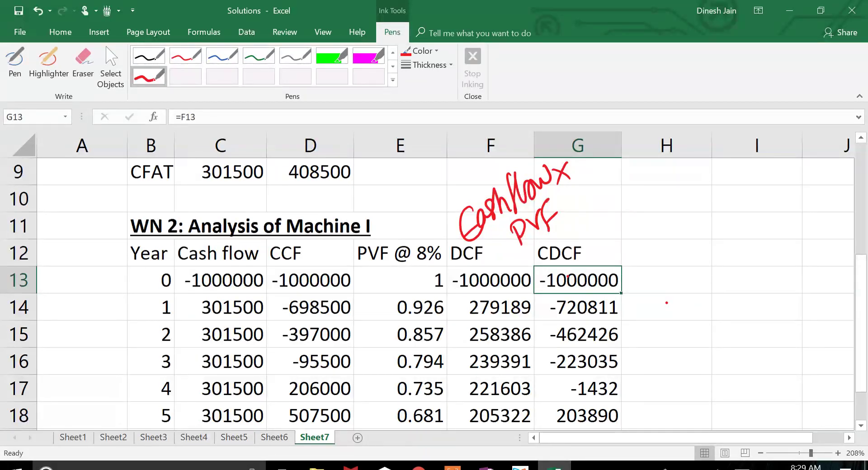
{"action": "key", "text": "Down"}
{"action": "key", "text": "Down"}
{"action": "key", "text": "Down"}
{"action": "key", "text": "Down"}
{"action": "key", "text": "Down"}
{"action": "key", "text": "Down"}
{"action": "key", "text": "Up"}
{"action": "left_click_drag", "start_coordinate": [150, 226], "coordinate": [588, 389]}
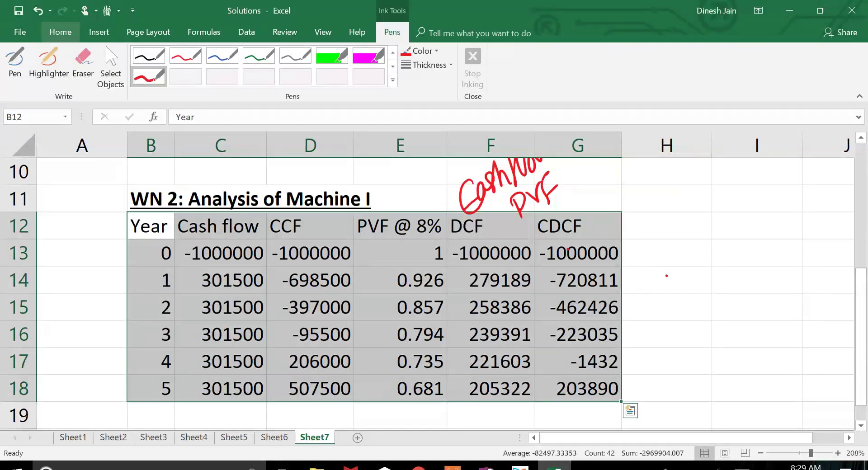
{"action": "left_click", "coordinate": [61, 32]}
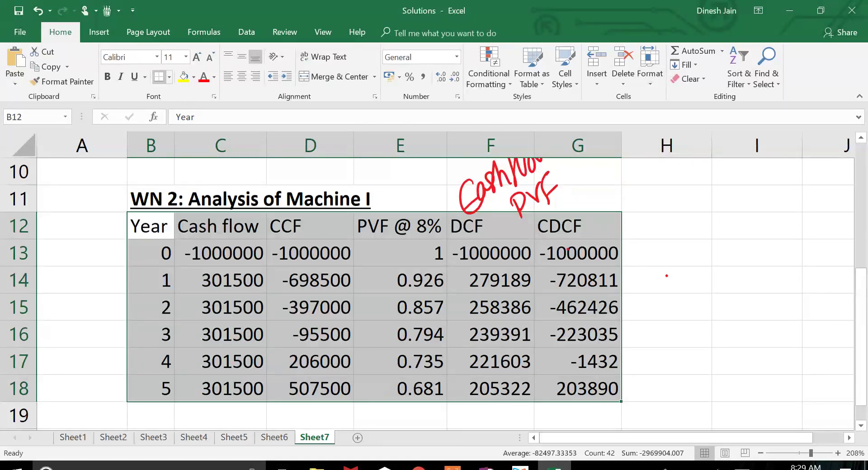
{"action": "left_click", "coordinate": [169, 77]}
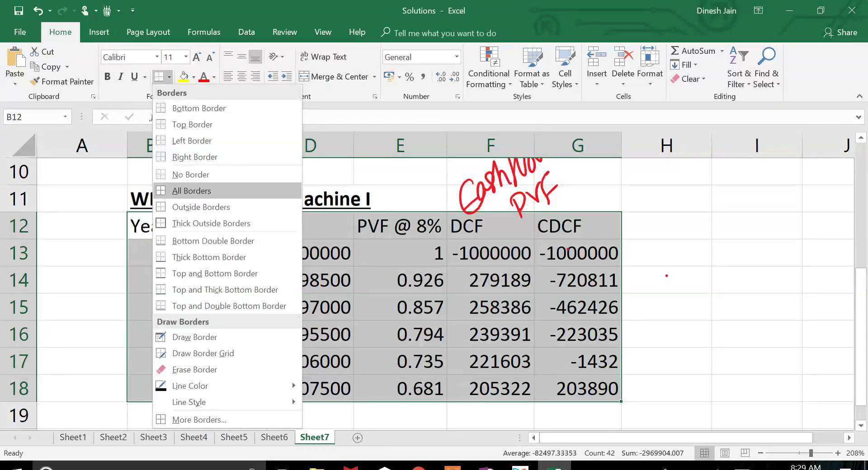
{"action": "left_click", "coordinate": [192, 191]}
Select the empty cell C20, two rows below the Machine I table
{"action": "left_click", "coordinate": [220, 253]}
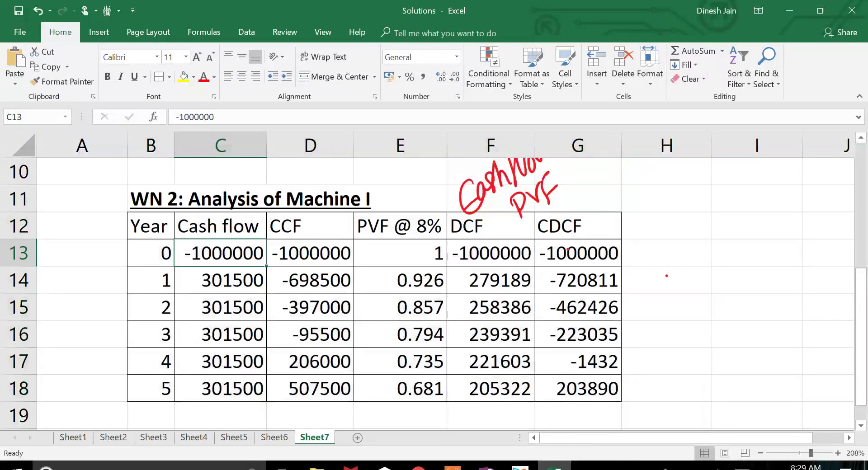
{"action": "key", "text": "Down"}
{"action": "key", "text": "Down"}
{"action": "key", "text": "Down"}
{"action": "key", "text": "Down"}
{"action": "key", "text": "Down"}
{"action": "key", "text": "Down"}
{"action": "key", "text": "Down"}
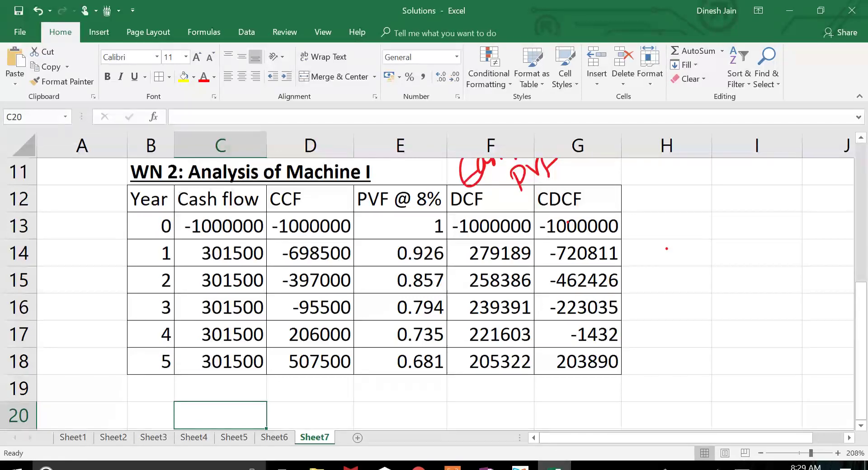
Switch to the OneNote page and handwrite "Payback = BY +" in red below the row of column headings
{"action": "key", "text": "alt+Tab"}
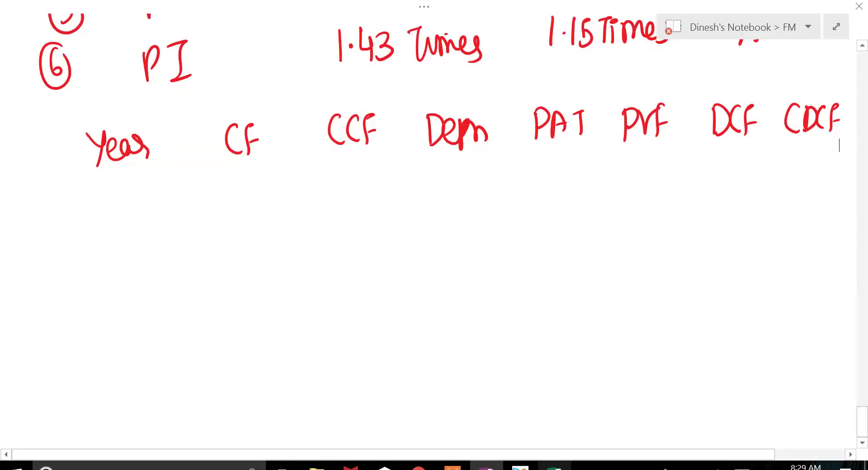
{"action": "scroll", "coordinate": [434, 90], "scroll_direction": "down", "scroll_amount": 2}
{"action": "mouse_move", "coordinate": [163, 139]}
{"action": "left_mouse_down"}
{"action": "mouse_move", "coordinate": [165, 171]}
{"action": "mouse_move", "coordinate": [199, 178]}
{"action": "left_mouse_up"}
{"action": "left_click_drag", "start_coordinate": [204, 128], "coordinate": [245, 165]}
{"action": "left_click_drag", "start_coordinate": [248, 136], "coordinate": [251, 166]}
{"action": "mouse_move", "coordinate": [265, 141]}
{"action": "left_mouse_down"}
{"action": "mouse_move", "coordinate": [265, 161]}
{"action": "mouse_move", "coordinate": [301, 147]}
{"action": "left_mouse_up"}
{"action": "left_click_drag", "start_coordinate": [291, 159], "coordinate": [299, 162]}
{"action": "mouse_move", "coordinate": [347, 120]}
{"action": "left_mouse_down"}
{"action": "mouse_move", "coordinate": [349, 153]}
{"action": "mouse_move", "coordinate": [357, 149]}
{"action": "left_mouse_up"}
{"action": "mouse_move", "coordinate": [365, 130]}
{"action": "left_mouse_down"}
{"action": "mouse_move", "coordinate": [382, 127]}
{"action": "mouse_move", "coordinate": [370, 157]}
{"action": "left_mouse_up"}
{"action": "mouse_move", "coordinate": [393, 136]}
{"action": "left_mouse_down"}
{"action": "mouse_move", "coordinate": [412, 135]}
{"action": "mouse_move", "coordinate": [407, 149]}
{"action": "left_mouse_up"}
Complete the handwritten payback formula with the fraction "UCF of BY" over "CF of NY"
{"action": "mouse_move", "coordinate": [451, 115]}
{"action": "left_mouse_down"}
{"action": "mouse_move", "coordinate": [460, 137]}
{"action": "mouse_move", "coordinate": [467, 114]}
{"action": "left_mouse_up"}
{"action": "mouse_move", "coordinate": [482, 111]}
{"action": "left_mouse_down"}
{"action": "mouse_move", "coordinate": [483, 138]}
{"action": "mouse_move", "coordinate": [490, 141]}
{"action": "left_mouse_up"}
{"action": "left_click_drag", "start_coordinate": [493, 121], "coordinate": [504, 119]}
{"action": "mouse_move", "coordinate": [517, 114]}
{"action": "left_mouse_down"}
{"action": "mouse_move", "coordinate": [515, 135]}
{"action": "mouse_move", "coordinate": [529, 136]}
{"action": "left_mouse_up"}
{"action": "left_click_drag", "start_coordinate": [547, 103], "coordinate": [552, 131]}
{"action": "left_click_drag", "start_coordinate": [553, 114], "coordinate": [568, 132]}
{"action": "left_click_drag", "start_coordinate": [443, 152], "coordinate": [594, 139]}
{"action": "left_click_drag", "start_coordinate": [487, 163], "coordinate": [487, 187]}
{"action": "mouse_move", "coordinate": [494, 156]}
{"action": "left_mouse_down"}
{"action": "mouse_move", "coordinate": [489, 190]}
{"action": "mouse_move", "coordinate": [500, 173]}
{"action": "left_mouse_up"}
{"action": "left_click_drag", "start_coordinate": [505, 166], "coordinate": [525, 184]}
{"action": "mouse_move", "coordinate": [539, 178]}
{"action": "left_mouse_down"}
{"action": "mouse_move", "coordinate": [541, 154]}
{"action": "mouse_move", "coordinate": [560, 171]}
{"action": "left_mouse_up"}
{"action": "left_click_drag", "start_coordinate": [565, 150], "coordinate": [587, 148]}
{"action": "left_click_drag", "start_coordinate": [587, 147], "coordinate": [573, 178]}
Check the cumulative cash flows in the Excel table and handwrite "= 3 +" below the payback formula in OneNote
{"action": "left_click_drag", "start_coordinate": [296, 217], "coordinate": [311, 215]}
{"action": "left_click_drag", "start_coordinate": [300, 231], "coordinate": [309, 229]}
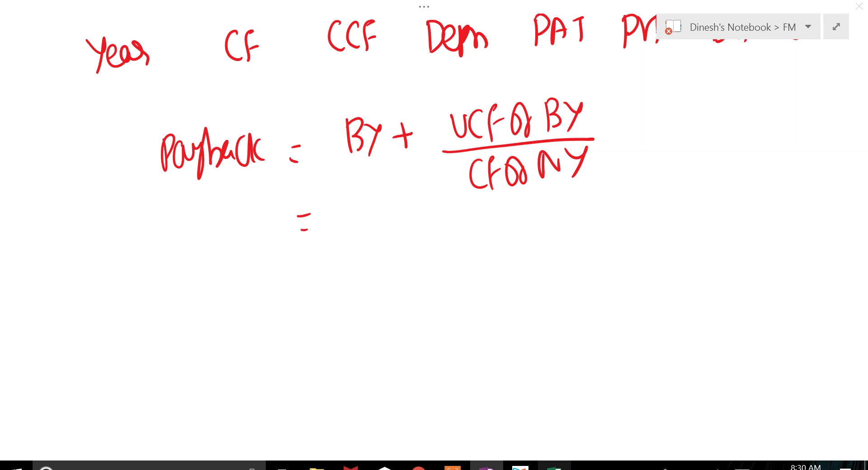
{"action": "key", "text": "alt+Tab"}
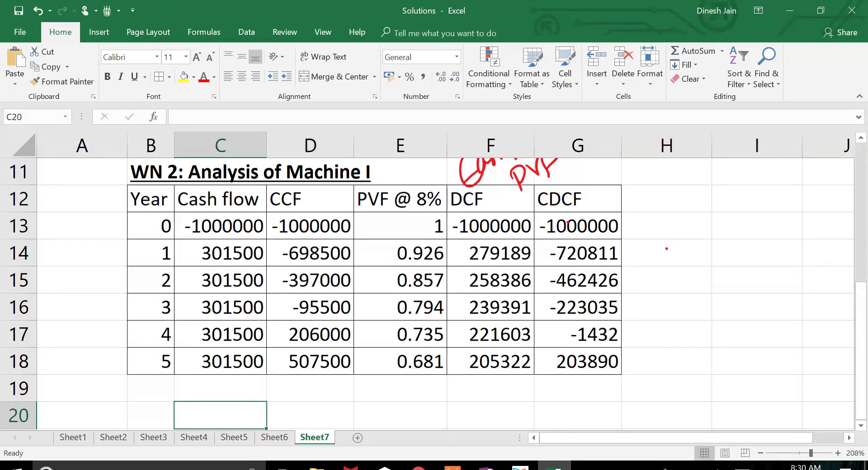
{"action": "key", "text": "alt+Tab"}
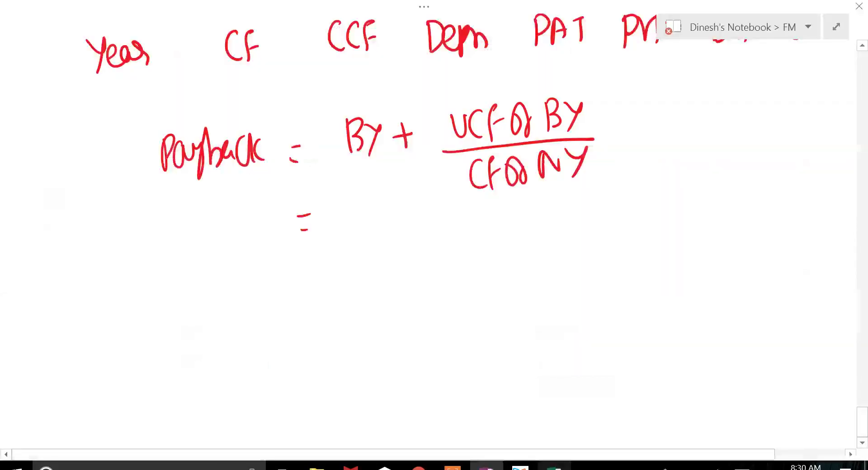
{"action": "mouse_move", "coordinate": [345, 204]}
{"action": "left_mouse_down"}
{"action": "mouse_move", "coordinate": [353, 210]}
{"action": "mouse_move", "coordinate": [345, 241]}
{"action": "left_mouse_up"}
{"action": "left_click_drag", "start_coordinate": [401, 222], "coordinate": [436, 217]}
{"action": "left_click_drag", "start_coordinate": [418, 203], "coordinate": [418, 243]}
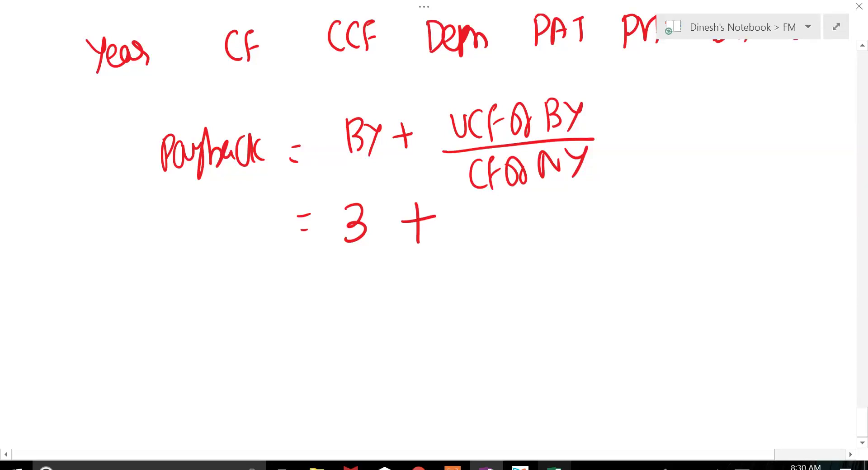
Check the amounts in Excel, handwrite the bracketed fraction 95500 over 301500 after "3 +" in OneNote, and add "=" below
{"action": "key", "text": "alt+Tab"}
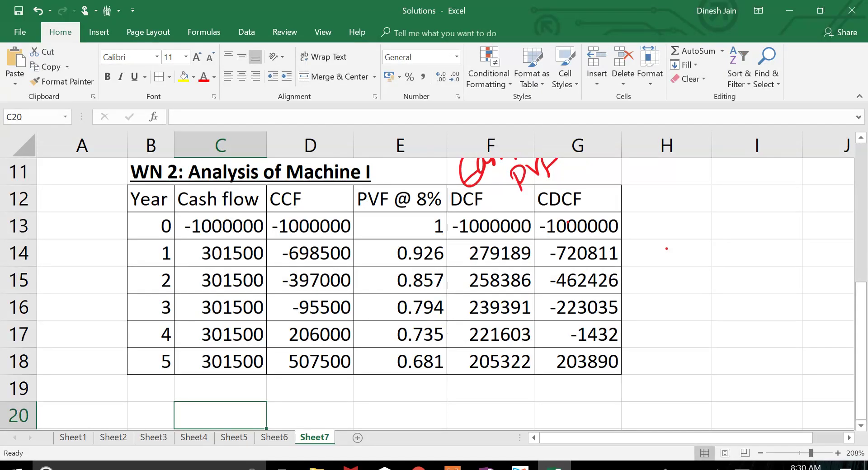
{"action": "key", "text": "alt+Tab"}
{"action": "mouse_move", "coordinate": [483, 207]}
{"action": "left_mouse_down"}
{"action": "mouse_move", "coordinate": [483, 234]}
{"action": "mouse_move", "coordinate": [494, 231]}
{"action": "left_mouse_up"}
{"action": "mouse_move", "coordinate": [507, 199]}
{"action": "left_mouse_down"}
{"action": "mouse_move", "coordinate": [519, 221]}
{"action": "mouse_move", "coordinate": [539, 213]}
{"action": "left_mouse_up"}
{"action": "left_click_drag", "start_coordinate": [525, 201], "coordinate": [560, 200]}
{"action": "left_click_drag", "start_coordinate": [440, 237], "coordinate": [588, 224]}
{"action": "left_click_drag", "start_coordinate": [459, 244], "coordinate": [458, 267]}
{"action": "mouse_move", "coordinate": [483, 246]}
{"action": "left_mouse_down"}
{"action": "mouse_move", "coordinate": [476, 249]}
{"action": "mouse_move", "coordinate": [483, 247]}
{"action": "left_mouse_up"}
{"action": "mouse_move", "coordinate": [503, 239]}
{"action": "left_mouse_down"}
{"action": "mouse_move", "coordinate": [504, 271]}
{"action": "mouse_move", "coordinate": [555, 241]}
{"action": "mouse_move", "coordinate": [560, 248]}
{"action": "left_mouse_up"}
{"action": "mouse_move", "coordinate": [454, 184]}
{"action": "left_mouse_down"}
{"action": "mouse_move", "coordinate": [438, 272]}
{"action": "mouse_move", "coordinate": [464, 286]}
{"action": "left_mouse_up"}
{"action": "mouse_move", "coordinate": [568, 180]}
{"action": "left_mouse_down"}
{"action": "mouse_move", "coordinate": [588, 196]}
{"action": "mouse_move", "coordinate": [573, 267]}
{"action": "left_mouse_up"}
{"action": "left_click_drag", "start_coordinate": [320, 309], "coordinate": [330, 308]}
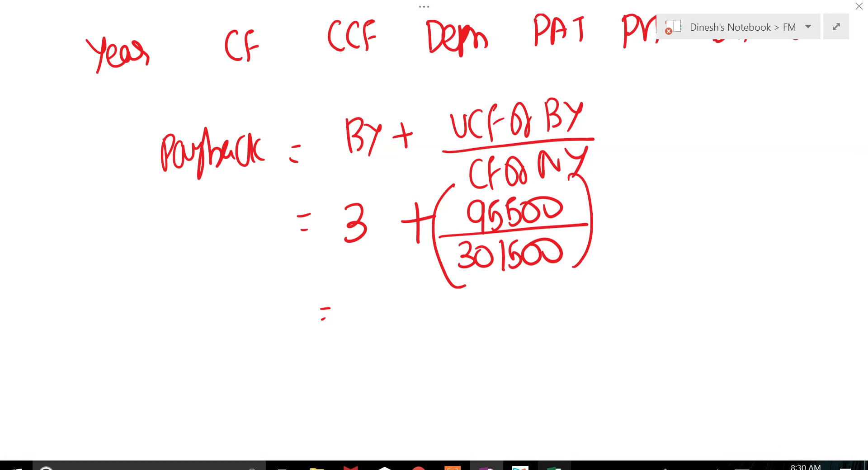
Handwrite "3.32 yrs (or)" as the payback result after the last equals sign
{"action": "mouse_move", "coordinate": [342, 299]}
{"action": "left_mouse_down"}
{"action": "mouse_move", "coordinate": [354, 310]}
{"action": "mouse_move", "coordinate": [347, 330]}
{"action": "left_mouse_up"}
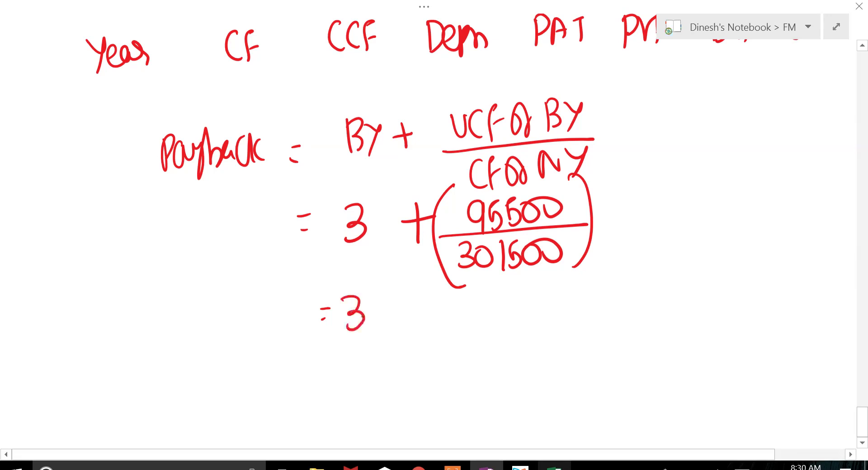
{"action": "mouse_move", "coordinate": [372, 297]}
{"action": "left_mouse_down"}
{"action": "mouse_move", "coordinate": [378, 324]}
{"action": "mouse_move", "coordinate": [409, 323]}
{"action": "mouse_move", "coordinate": [428, 301]}
{"action": "mouse_move", "coordinate": [420, 334]}
{"action": "mouse_move", "coordinate": [454, 327]}
{"action": "mouse_move", "coordinate": [500, 299]}
{"action": "mouse_move", "coordinate": [475, 333]}
{"action": "left_mouse_up"}
{"action": "left_click", "coordinate": [373, 315]}
{"action": "mouse_move", "coordinate": [498, 294]}
{"action": "left_mouse_down"}
{"action": "mouse_move", "coordinate": [506, 292]}
{"action": "mouse_move", "coordinate": [491, 336]}
{"action": "left_mouse_up"}
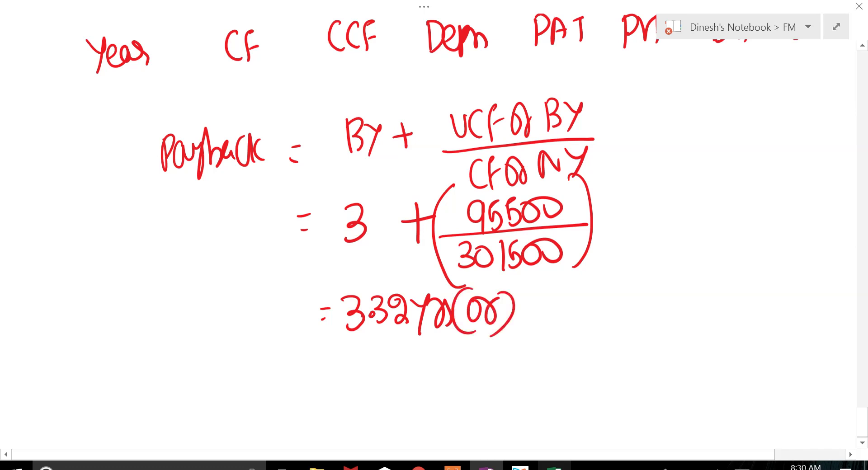
Add "3 yrs & 3.8 months" as the alternative form of the payback period on the same line
{"action": "mouse_move", "coordinate": [531, 295]}
{"action": "left_mouse_down"}
{"action": "mouse_move", "coordinate": [548, 310]}
{"action": "mouse_move", "coordinate": [537, 321]}
{"action": "left_mouse_up"}
{"action": "mouse_move", "coordinate": [551, 295]}
{"action": "left_mouse_down"}
{"action": "mouse_move", "coordinate": [571, 294]}
{"action": "mouse_move", "coordinate": [563, 329]}
{"action": "left_mouse_up"}
{"action": "left_click_drag", "start_coordinate": [575, 317], "coordinate": [586, 322]}
{"action": "mouse_move", "coordinate": [594, 294]}
{"action": "left_mouse_down"}
{"action": "mouse_move", "coordinate": [602, 307]}
{"action": "mouse_move", "coordinate": [594, 318]}
{"action": "left_mouse_up"}
{"action": "mouse_move", "coordinate": [630, 280]}
{"action": "left_mouse_down"}
{"action": "mouse_move", "coordinate": [611, 322]}
{"action": "mouse_move", "coordinate": [633, 317]}
{"action": "left_mouse_up"}
{"action": "mouse_move", "coordinate": [640, 287]}
{"action": "left_mouse_down"}
{"action": "mouse_move", "coordinate": [652, 302]}
{"action": "mouse_move", "coordinate": [640, 317]}
{"action": "left_mouse_up"}
{"action": "left_click", "coordinate": [661, 308]}
{"action": "mouse_move", "coordinate": [681, 284]}
{"action": "left_mouse_down"}
{"action": "mouse_move", "coordinate": [674, 299]}
{"action": "mouse_move", "coordinate": [679, 292]}
{"action": "mouse_move", "coordinate": [696, 313]}
{"action": "left_mouse_up"}
{"action": "left_click_drag", "start_coordinate": [696, 290], "coordinate": [723, 311]}
{"action": "mouse_move", "coordinate": [729, 286]}
{"action": "left_mouse_down"}
{"action": "mouse_move", "coordinate": [739, 308]}
{"action": "mouse_move", "coordinate": [749, 304]}
{"action": "left_mouse_up"}
{"action": "mouse_move", "coordinate": [751, 304]}
{"action": "left_mouse_down"}
{"action": "mouse_move", "coordinate": [765, 266]}
{"action": "mouse_move", "coordinate": [769, 303]}
{"action": "left_mouse_up"}
{"action": "mouse_move", "coordinate": [769, 299]}
{"action": "left_mouse_down"}
{"action": "mouse_move", "coordinate": [780, 290]}
{"action": "mouse_move", "coordinate": [787, 312]}
{"action": "left_mouse_up"}
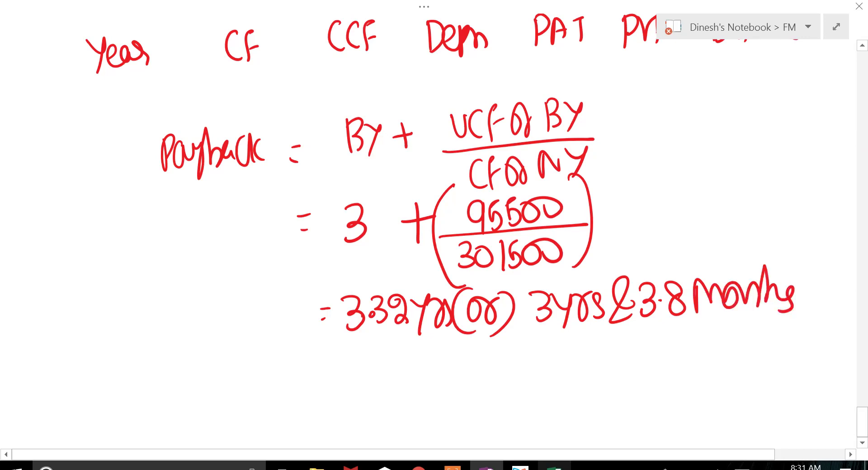
Handwrite the label "ARR on Initial invt =" on a new line below the payback result
{"action": "scroll", "coordinate": [434, 204], "scroll_direction": "down", "scroll_amount": 3}
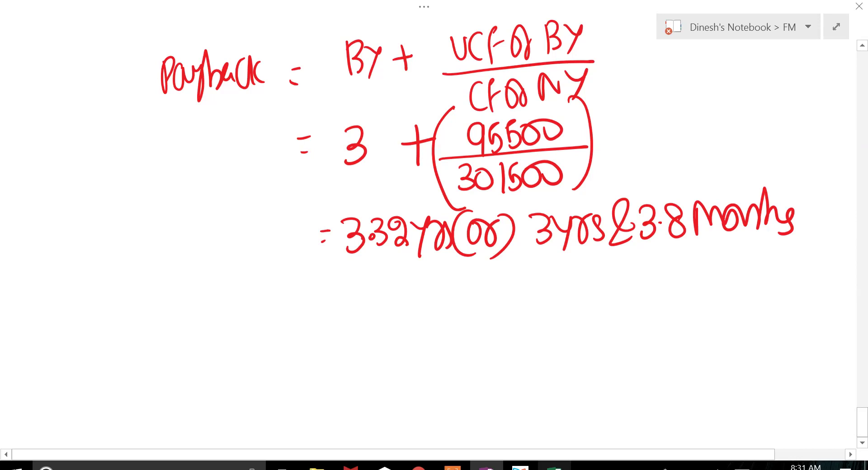
{"action": "key", "text": "alt+Tab"}
{"action": "key", "text": "alt+Tab"}
{"action": "scroll", "coordinate": [478, 135], "scroll_direction": "down", "scroll_amount": 3}
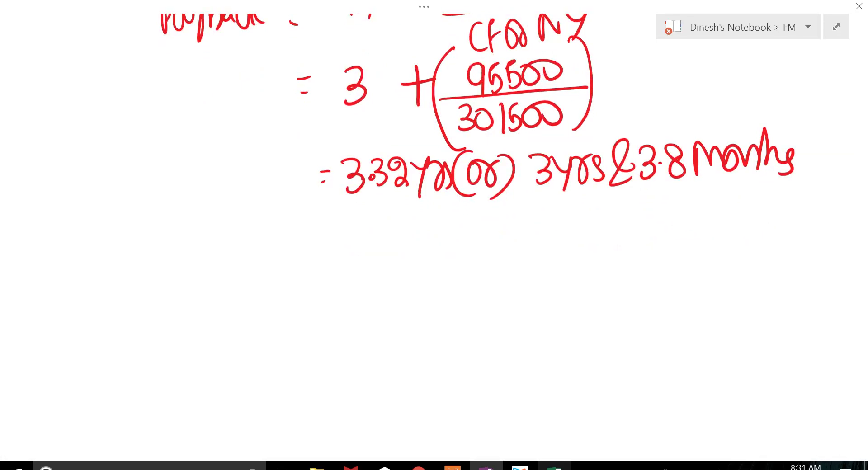
{"action": "mouse_move", "coordinate": [148, 260]}
{"action": "left_mouse_down"}
{"action": "mouse_move", "coordinate": [154, 216]}
{"action": "mouse_move", "coordinate": [168, 252]}
{"action": "left_mouse_up"}
{"action": "left_click_drag", "start_coordinate": [150, 237], "coordinate": [165, 235]}
{"action": "mouse_move", "coordinate": [176, 221]}
{"action": "left_mouse_down"}
{"action": "mouse_move", "coordinate": [177, 252]}
{"action": "mouse_move", "coordinate": [207, 245]}
{"action": "mouse_move", "coordinate": [226, 227]}
{"action": "left_mouse_up"}
{"action": "mouse_move", "coordinate": [230, 248]}
{"action": "left_mouse_down"}
{"action": "mouse_move", "coordinate": [239, 236]}
{"action": "mouse_move", "coordinate": [245, 247]}
{"action": "left_mouse_up"}
{"action": "mouse_move", "coordinate": [256, 213]}
{"action": "left_mouse_down"}
{"action": "mouse_move", "coordinate": [263, 232]}
{"action": "mouse_move", "coordinate": [256, 250]}
{"action": "left_mouse_up"}
{"action": "mouse_move", "coordinate": [261, 228]}
{"action": "left_mouse_down"}
{"action": "mouse_move", "coordinate": [280, 247]}
{"action": "mouse_move", "coordinate": [303, 244]}
{"action": "left_mouse_up"}
{"action": "left_click_drag", "start_coordinate": [312, 211], "coordinate": [302, 250]}
{"action": "mouse_move", "coordinate": [304, 236]}
{"action": "left_mouse_down"}
{"action": "mouse_move", "coordinate": [330, 240]}
{"action": "mouse_move", "coordinate": [349, 230]}
{"action": "left_mouse_up"}
{"action": "left_click_drag", "start_coordinate": [357, 216], "coordinate": [353, 248]}
{"action": "mouse_move", "coordinate": [188, 273]}
{"action": "left_mouse_down"}
{"action": "mouse_move", "coordinate": [215, 293]}
{"action": "mouse_move", "coordinate": [237, 294]}
{"action": "left_mouse_up"}
{"action": "left_click_drag", "start_coordinate": [234, 289], "coordinate": [250, 267]}
{"action": "left_click_drag", "start_coordinate": [384, 229], "coordinate": [393, 229]}
{"action": "left_click_drag", "start_coordinate": [382, 239], "coordinate": [392, 238]}
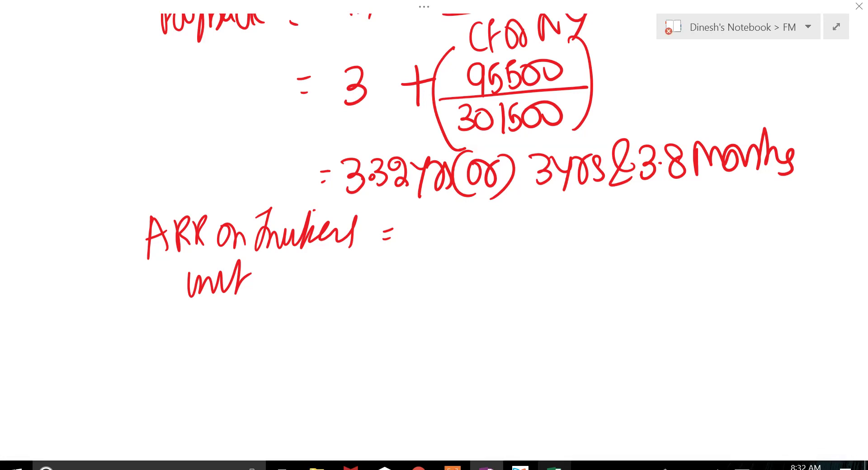
Write "Average PAT" as the numerator of the initial-investment ARR formula and underline it with a fraction bar
{"action": "mouse_move", "coordinate": [435, 207]}
{"action": "left_mouse_down"}
{"action": "mouse_move", "coordinate": [433, 227]}
{"action": "mouse_move", "coordinate": [454, 235]}
{"action": "mouse_move", "coordinate": [487, 210]}
{"action": "mouse_move", "coordinate": [517, 213]}
{"action": "mouse_move", "coordinate": [539, 251]}
{"action": "left_mouse_up"}
{"action": "left_click_drag", "start_coordinate": [538, 222], "coordinate": [575, 236]}
{"action": "mouse_move", "coordinate": [595, 206]}
{"action": "left_mouse_down"}
{"action": "mouse_move", "coordinate": [592, 237]}
{"action": "mouse_move", "coordinate": [598, 221]}
{"action": "left_mouse_up"}
{"action": "mouse_move", "coordinate": [621, 235]}
{"action": "left_mouse_down"}
{"action": "mouse_move", "coordinate": [628, 204]}
{"action": "mouse_move", "coordinate": [643, 229]}
{"action": "left_mouse_up"}
{"action": "mouse_move", "coordinate": [643, 227]}
{"action": "left_mouse_down"}
{"action": "mouse_move", "coordinate": [627, 227]}
{"action": "mouse_move", "coordinate": [673, 193]}
{"action": "left_mouse_up"}
{"action": "left_click_drag", "start_coordinate": [666, 200], "coordinate": [664, 231]}
{"action": "left_click_drag", "start_coordinate": [420, 245], "coordinate": [682, 224]}
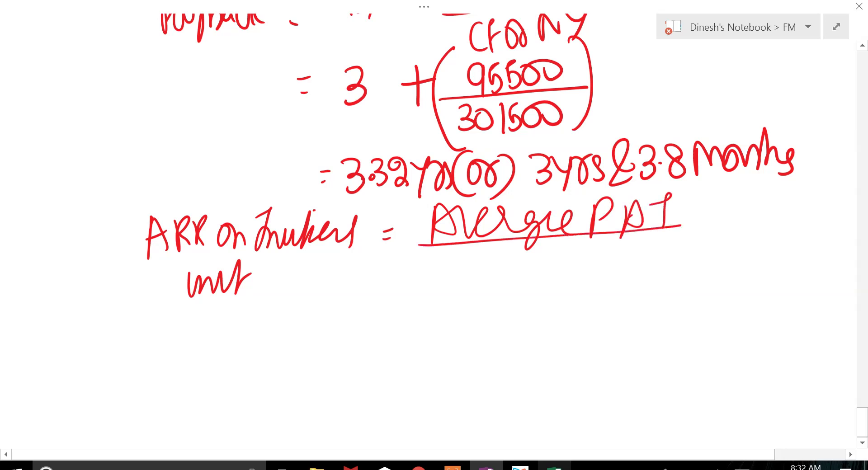
Complete the ARR formula with "Initial Invt" as the denominator and "× 100" beside the fraction
{"action": "mouse_move", "coordinate": [434, 263]}
{"action": "left_mouse_down"}
{"action": "mouse_move", "coordinate": [462, 247]}
{"action": "mouse_move", "coordinate": [444, 288]}
{"action": "left_mouse_up"}
{"action": "mouse_move", "coordinate": [443, 288]}
{"action": "left_mouse_down"}
{"action": "mouse_move", "coordinate": [466, 271]}
{"action": "mouse_move", "coordinate": [499, 282]}
{"action": "left_mouse_up"}
{"action": "left_click_drag", "start_coordinate": [503, 244], "coordinate": [496, 286]}
{"action": "left_click_drag", "start_coordinate": [495, 271], "coordinate": [535, 282]}
{"action": "left_click_drag", "start_coordinate": [540, 239], "coordinate": [541, 283]}
{"action": "mouse_move", "coordinate": [577, 240]}
{"action": "left_mouse_down"}
{"action": "mouse_move", "coordinate": [565, 280]}
{"action": "mouse_move", "coordinate": [601, 256]}
{"action": "left_mouse_up"}
{"action": "mouse_move", "coordinate": [617, 239]}
{"action": "left_mouse_down"}
{"action": "mouse_move", "coordinate": [601, 280]}
{"action": "mouse_move", "coordinate": [627, 257]}
{"action": "left_mouse_up"}
{"action": "left_click_drag", "start_coordinate": [694, 192], "coordinate": [707, 227]}
{"action": "left_click_drag", "start_coordinate": [711, 195], "coordinate": [692, 228]}
{"action": "mouse_move", "coordinate": [736, 185]}
{"action": "left_mouse_down"}
{"action": "mouse_move", "coordinate": [729, 224]}
{"action": "mouse_move", "coordinate": [796, 199]}
{"action": "mouse_move", "coordinate": [746, 222]}
{"action": "left_mouse_up"}
Start the substitution line below the formula with an equals sign and 101500 above a fraction bar
{"action": "left_click_drag", "start_coordinate": [364, 322], "coordinate": [382, 318]}
{"action": "left_click_drag", "start_coordinate": [370, 338], "coordinate": [375, 337]}
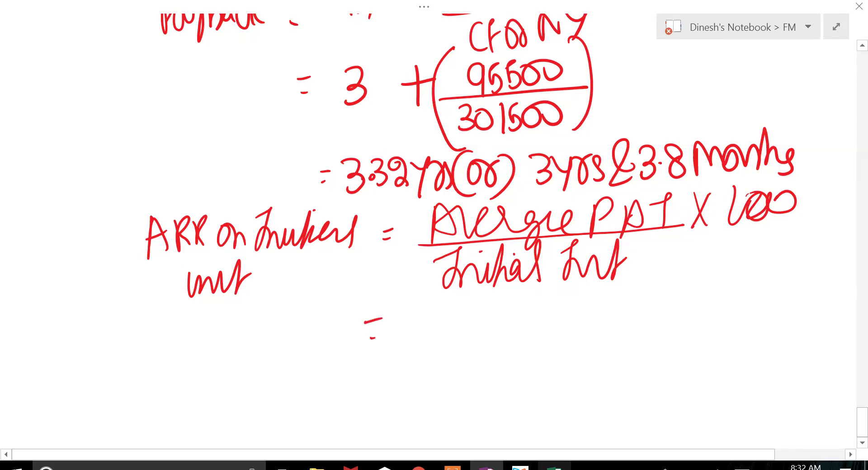
{"action": "scroll", "coordinate": [435, 226], "scroll_direction": "down", "scroll_amount": 2}
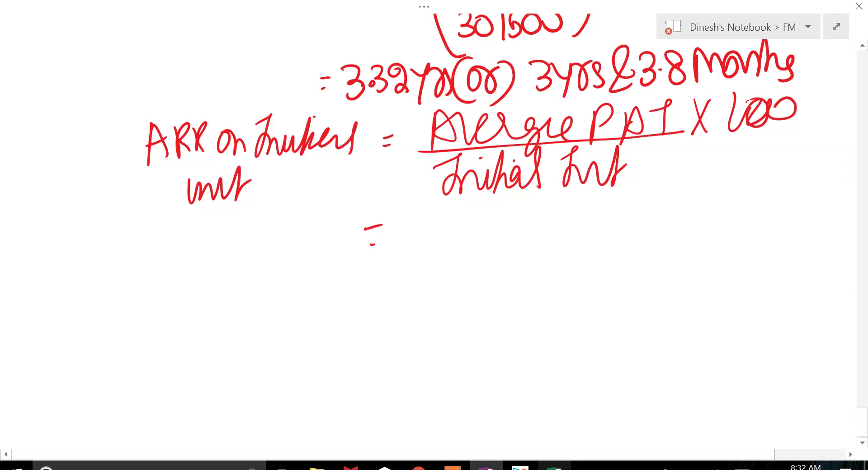
{"action": "mouse_move", "coordinate": [442, 213]}
{"action": "left_mouse_down"}
{"action": "mouse_move", "coordinate": [443, 243]}
{"action": "mouse_move", "coordinate": [457, 218]}
{"action": "mouse_move", "coordinate": [477, 240]}
{"action": "left_mouse_up"}
{"action": "mouse_move", "coordinate": [491, 211]}
{"action": "left_mouse_down"}
{"action": "mouse_move", "coordinate": [478, 237]}
{"action": "mouse_move", "coordinate": [498, 214]}
{"action": "left_mouse_up"}
{"action": "left_click_drag", "start_coordinate": [518, 212], "coordinate": [516, 213]}
{"action": "left_click_drag", "start_coordinate": [429, 248], "coordinate": [541, 240]}
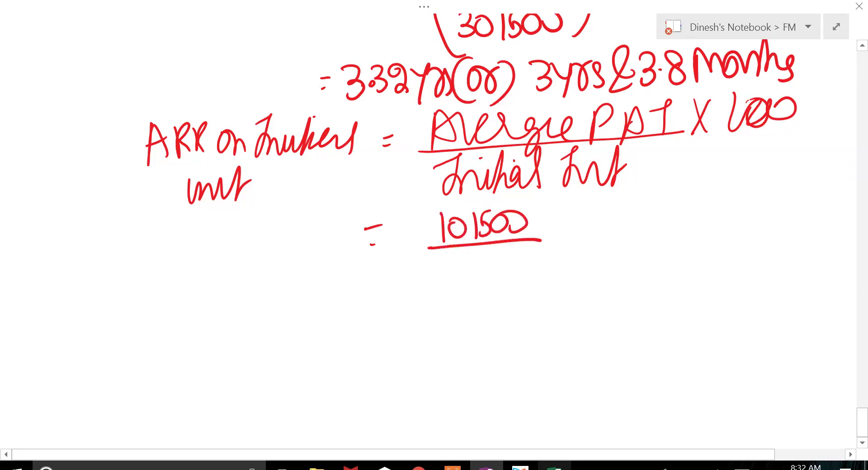
{"action": "left_click_drag", "start_coordinate": [375, 245], "coordinate": [383, 243]}
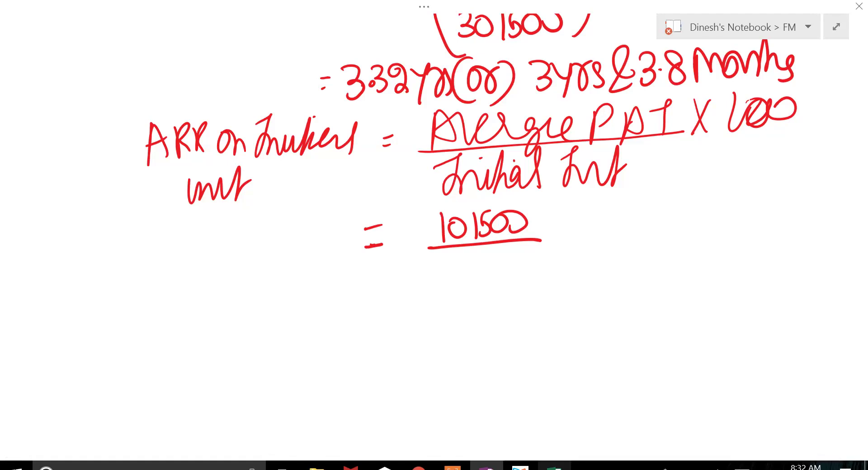
Write 10,00,000 as the denominator under 101500 and "× 100" beside the fraction
{"action": "mouse_move", "coordinate": [439, 254]}
{"action": "left_mouse_down"}
{"action": "mouse_move", "coordinate": [439, 276]}
{"action": "mouse_move", "coordinate": [452, 260]}
{"action": "mouse_move", "coordinate": [462, 280]}
{"action": "left_mouse_up"}
{"action": "left_click_drag", "start_coordinate": [483, 257], "coordinate": [489, 257]}
{"action": "mouse_move", "coordinate": [497, 268]}
{"action": "left_mouse_down"}
{"action": "mouse_move", "coordinate": [494, 280]}
{"action": "mouse_move", "coordinate": [506, 258]}
{"action": "left_mouse_up"}
{"action": "left_click_drag", "start_coordinate": [517, 254], "coordinate": [529, 255]}
{"action": "mouse_move", "coordinate": [563, 210]}
{"action": "left_mouse_down"}
{"action": "mouse_move", "coordinate": [583, 229]}
{"action": "mouse_move", "coordinate": [569, 236]}
{"action": "left_mouse_up"}
{"action": "left_click_drag", "start_coordinate": [596, 201], "coordinate": [597, 230]}
{"action": "mouse_move", "coordinate": [617, 208]}
{"action": "left_mouse_down"}
{"action": "mouse_move", "coordinate": [606, 222]}
{"action": "mouse_move", "coordinate": [616, 209]}
{"action": "left_mouse_up"}
{"action": "left_click_drag", "start_coordinate": [633, 207], "coordinate": [633, 209]}
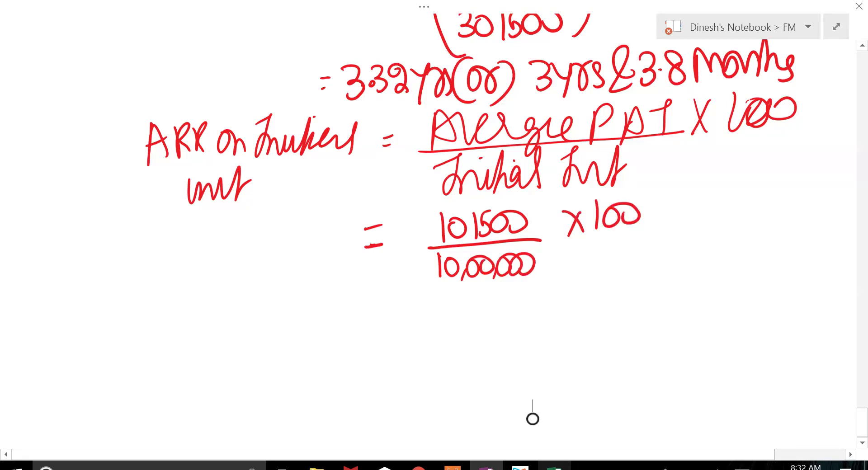
Write "= 10.15%" as the result of the ARR on initial investment
{"action": "left_click_drag", "start_coordinate": [372, 312], "coordinate": [390, 311]}
{"action": "left_click_drag", "start_coordinate": [368, 319], "coordinate": [392, 318]}
{"action": "left_click_drag", "start_coordinate": [368, 329], "coordinate": [387, 326]}
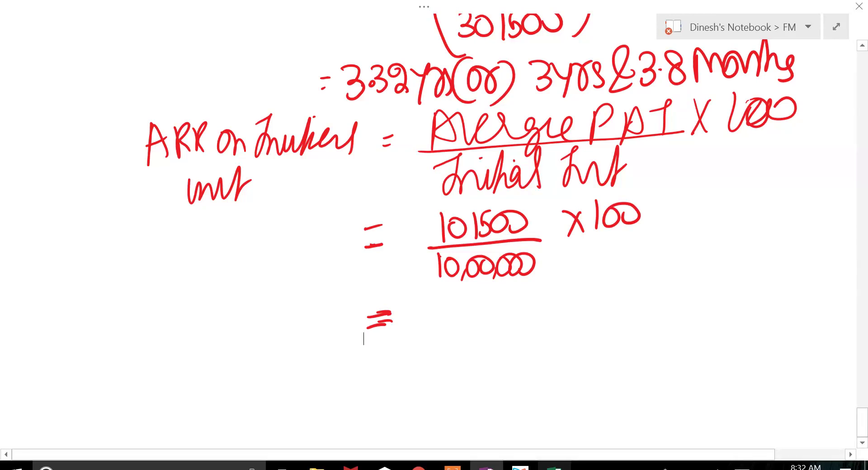
{"action": "mouse_move", "coordinate": [432, 301]}
{"action": "left_mouse_down"}
{"action": "mouse_move", "coordinate": [432, 333]}
{"action": "mouse_move", "coordinate": [446, 303]}
{"action": "mouse_move", "coordinate": [468, 327]}
{"action": "mouse_move", "coordinate": [492, 297]}
{"action": "left_mouse_up"}
{"action": "left_click_drag", "start_coordinate": [516, 286], "coordinate": [506, 311]}
{"action": "left_click", "coordinate": [501, 313]}
{"action": "left_click", "coordinate": [517, 315]}
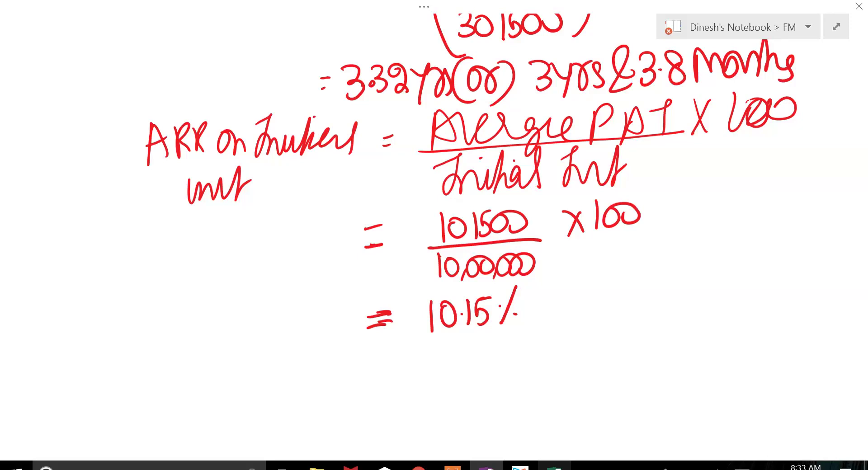
Handwrite the label "ARR on average Invt =" on a new line below the 10.15% result
{"action": "scroll", "coordinate": [434, 226], "scroll_direction": "down", "scroll_amount": 3}
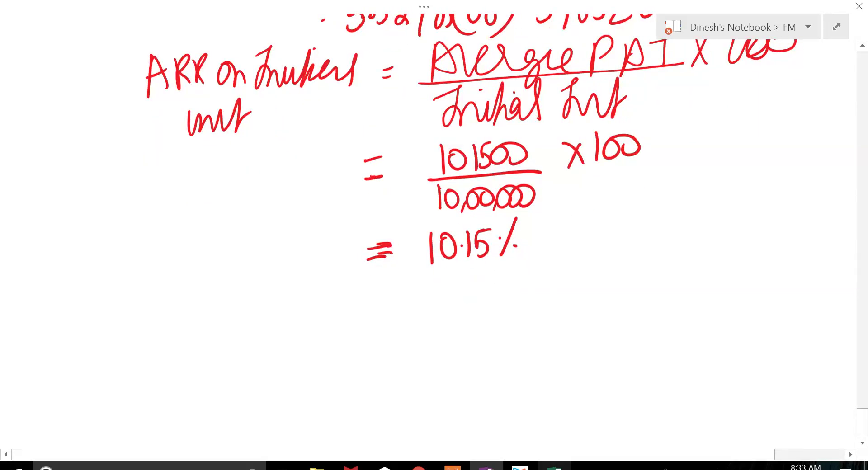
{"action": "scroll", "coordinate": [434, 226], "scroll_direction": "down", "scroll_amount": 3}
{"action": "left_click_drag", "start_coordinate": [134, 221], "coordinate": [130, 259]}
{"action": "mouse_move", "coordinate": [134, 224]}
{"action": "left_mouse_down"}
{"action": "mouse_move", "coordinate": [145, 251]}
{"action": "mouse_move", "coordinate": [141, 240]}
{"action": "left_mouse_up"}
{"action": "mouse_move", "coordinate": [148, 228]}
{"action": "left_mouse_down"}
{"action": "mouse_move", "coordinate": [149, 253]}
{"action": "mouse_move", "coordinate": [163, 252]}
{"action": "left_mouse_up"}
{"action": "mouse_move", "coordinate": [165, 226]}
{"action": "left_mouse_down"}
{"action": "mouse_move", "coordinate": [178, 252]}
{"action": "mouse_move", "coordinate": [194, 235]}
{"action": "mouse_move", "coordinate": [221, 247]}
{"action": "left_mouse_up"}
{"action": "mouse_move", "coordinate": [259, 226]}
{"action": "left_mouse_down"}
{"action": "mouse_move", "coordinate": [259, 249]}
{"action": "mouse_move", "coordinate": [282, 248]}
{"action": "mouse_move", "coordinate": [298, 224]}
{"action": "mouse_move", "coordinate": [317, 246]}
{"action": "mouse_move", "coordinate": [330, 235]}
{"action": "left_mouse_up"}
{"action": "mouse_move", "coordinate": [184, 271]}
{"action": "left_mouse_down"}
{"action": "mouse_move", "coordinate": [190, 300]}
{"action": "mouse_move", "coordinate": [223, 297]}
{"action": "mouse_move", "coordinate": [232, 281]}
{"action": "left_mouse_up"}
{"action": "mouse_move", "coordinate": [376, 239]}
{"action": "left_mouse_down"}
{"action": "mouse_move", "coordinate": [387, 238]}
{"action": "mouse_move", "coordinate": [389, 248]}
{"action": "left_mouse_up"}
Write 101500 as the numerator of the average-investment ARR and draw a fraction bar under it
{"action": "left_click_drag", "start_coordinate": [436, 218], "coordinate": [436, 250]}
{"action": "mouse_move", "coordinate": [452, 222]}
{"action": "left_mouse_down"}
{"action": "mouse_move", "coordinate": [445, 244]}
{"action": "mouse_move", "coordinate": [453, 222]}
{"action": "left_mouse_up"}
{"action": "left_click_drag", "start_coordinate": [466, 218], "coordinate": [475, 250]}
{"action": "left_click_drag", "start_coordinate": [497, 222], "coordinate": [515, 223]}
{"action": "left_click_drag", "start_coordinate": [397, 262], "coordinate": [563, 259]}
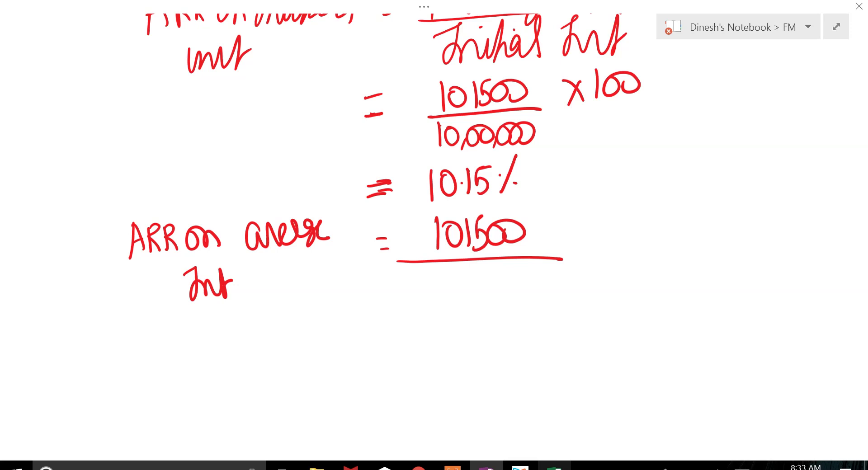
Write "(10,00,000+0)/2" as the denominator of the average-investment ARR
{"action": "left_click_drag", "start_coordinate": [412, 266], "coordinate": [407, 294]}
{"action": "left_click_drag", "start_coordinate": [418, 268], "coordinate": [419, 292]}
{"action": "left_click_drag", "start_coordinate": [430, 271], "coordinate": [435, 295]}
{"action": "mouse_move", "coordinate": [445, 272]}
{"action": "left_mouse_down"}
{"action": "mouse_move", "coordinate": [447, 286]}
{"action": "mouse_move", "coordinate": [472, 289]}
{"action": "mouse_move", "coordinate": [525, 271]}
{"action": "mouse_move", "coordinate": [517, 289]}
{"action": "left_mouse_up"}
{"action": "left_click_drag", "start_coordinate": [538, 267], "coordinate": [541, 292]}
{"action": "left_click_drag", "start_coordinate": [565, 259], "coordinate": [539, 296]}
{"action": "left_click_drag", "start_coordinate": [559, 272], "coordinate": [572, 294]}
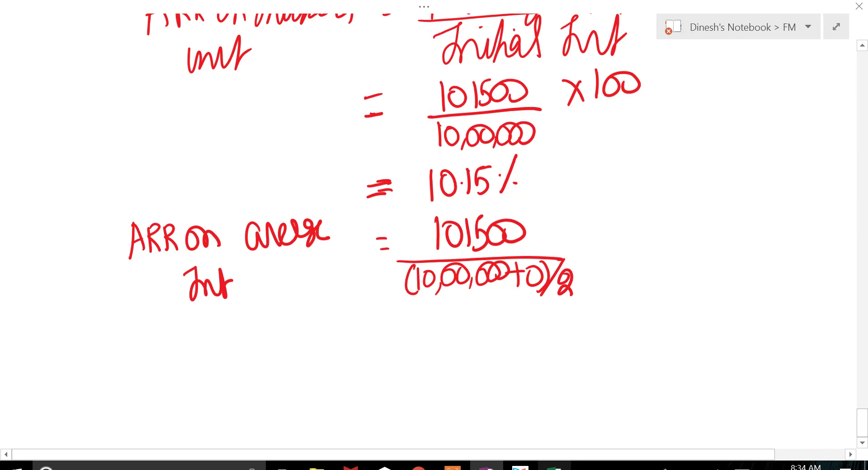
Multiply the average-investment fraction by 100 and write "= 20.30%" as its result on the line below
{"action": "mouse_move", "coordinate": [579, 224]}
{"action": "left_mouse_down"}
{"action": "mouse_move", "coordinate": [597, 252]}
{"action": "mouse_move", "coordinate": [579, 254]}
{"action": "left_mouse_up"}
{"action": "left_click_drag", "start_coordinate": [609, 219], "coordinate": [603, 252]}
{"action": "mouse_move", "coordinate": [616, 225]}
{"action": "left_mouse_down"}
{"action": "mouse_move", "coordinate": [623, 250]}
{"action": "mouse_move", "coordinate": [614, 249]}
{"action": "left_mouse_up"}
{"action": "left_click_drag", "start_coordinate": [642, 226], "coordinate": [638, 226]}
{"action": "left_click_drag", "start_coordinate": [378, 328], "coordinate": [398, 327]}
{"action": "left_click_drag", "start_coordinate": [380, 339], "coordinate": [397, 338]}
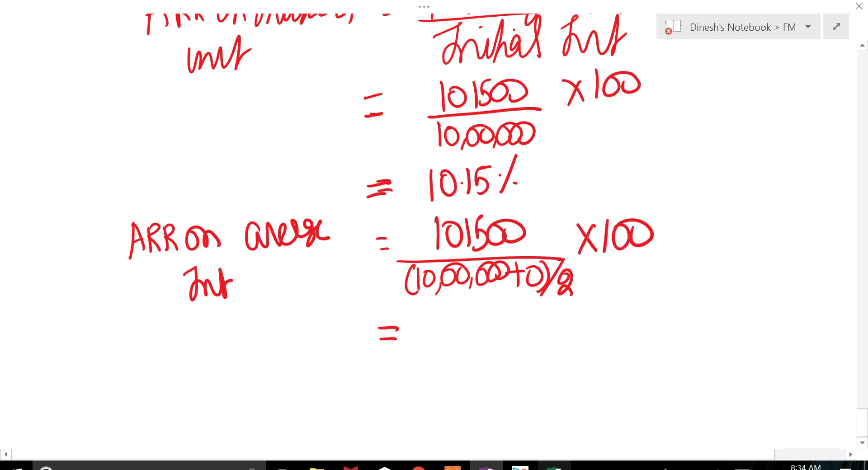
{"action": "scroll", "coordinate": [391, 181], "scroll_direction": "down", "scroll_amount": 3}
{"action": "mouse_move", "coordinate": [426, 241]}
{"action": "left_mouse_down"}
{"action": "mouse_move", "coordinate": [429, 261]}
{"action": "mouse_move", "coordinate": [444, 246]}
{"action": "mouse_move", "coordinate": [486, 252]}
{"action": "mouse_move", "coordinate": [479, 265]}
{"action": "mouse_move", "coordinate": [500, 243]}
{"action": "mouse_move", "coordinate": [520, 262]}
{"action": "left_mouse_up"}
{"action": "left_click", "coordinate": [462, 254]}
{"action": "left_click", "coordinate": [515, 243]}
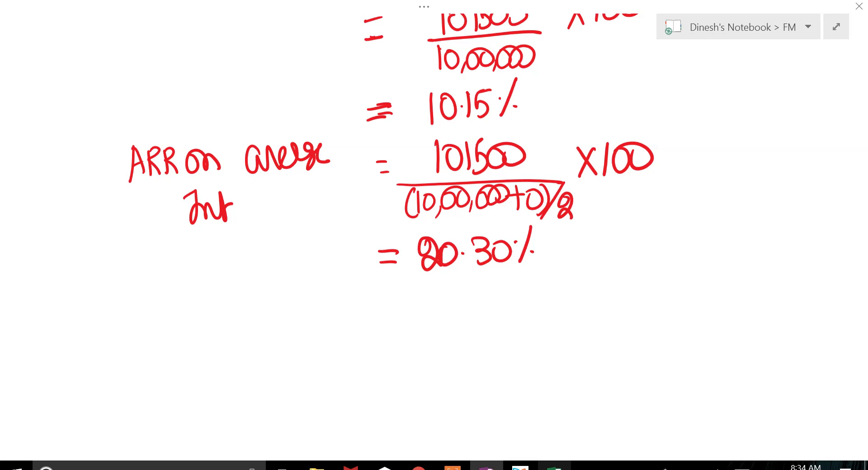
Handwrite the label "Disc Payback =" on a new line below the 20.30% result
{"action": "scroll", "coordinate": [434, 226], "scroll_direction": "down", "scroll_amount": 3}
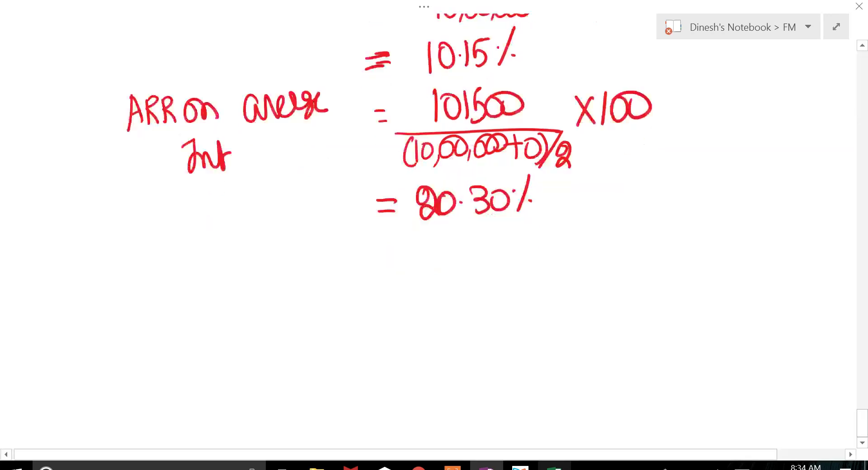
{"action": "mouse_move", "coordinate": [132, 233]}
{"action": "left_mouse_down"}
{"action": "mouse_move", "coordinate": [134, 261]}
{"action": "mouse_move", "coordinate": [155, 257]}
{"action": "mouse_move", "coordinate": [153, 235]}
{"action": "left_mouse_up"}
{"action": "left_click_drag", "start_coordinate": [167, 231], "coordinate": [161, 255]}
{"action": "left_click_drag", "start_coordinate": [184, 233], "coordinate": [185, 252]}
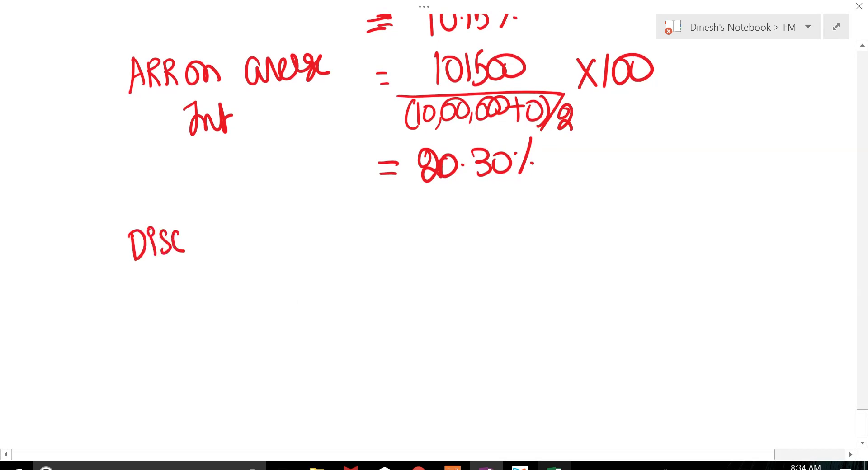
{"action": "left_click_drag", "start_coordinate": [212, 224], "coordinate": [210, 256]}
{"action": "mouse_move", "coordinate": [212, 225]}
{"action": "left_mouse_down"}
{"action": "mouse_move", "coordinate": [216, 239]}
{"action": "mouse_move", "coordinate": [254, 253]}
{"action": "mouse_move", "coordinate": [248, 266]}
{"action": "left_mouse_up"}
{"action": "left_click_drag", "start_coordinate": [258, 213], "coordinate": [256, 251]}
{"action": "mouse_move", "coordinate": [254, 236]}
{"action": "left_mouse_down"}
{"action": "mouse_move", "coordinate": [269, 232]}
{"action": "mouse_move", "coordinate": [269, 253]}
{"action": "left_mouse_up"}
{"action": "left_click_drag", "start_coordinate": [271, 237], "coordinate": [283, 248]}
{"action": "mouse_move", "coordinate": [293, 215]}
{"action": "left_mouse_down"}
{"action": "mouse_move", "coordinate": [295, 250]}
{"action": "mouse_move", "coordinate": [298, 238]}
{"action": "left_mouse_up"}
{"action": "mouse_move", "coordinate": [299, 238]}
{"action": "left_mouse_down"}
{"action": "mouse_move", "coordinate": [309, 245]}
{"action": "mouse_move", "coordinate": [355, 233]}
{"action": "mouse_move", "coordinate": [355, 244]}
{"action": "left_mouse_up"}
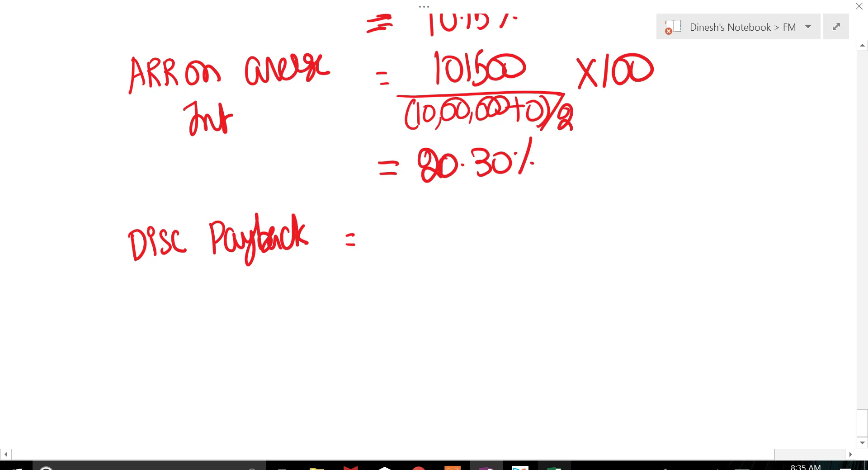
Start the discounted payback formula with "BY +" and "UDCF of BY" above a fraction bar
{"action": "mouse_move", "coordinate": [391, 215]}
{"action": "left_mouse_down"}
{"action": "mouse_move", "coordinate": [392, 245]}
{"action": "mouse_move", "coordinate": [417, 235]}
{"action": "left_mouse_up"}
{"action": "mouse_move", "coordinate": [424, 217]}
{"action": "left_mouse_down"}
{"action": "mouse_move", "coordinate": [418, 253]}
{"action": "mouse_move", "coordinate": [463, 227]}
{"action": "mouse_move", "coordinate": [448, 248]}
{"action": "left_mouse_up"}
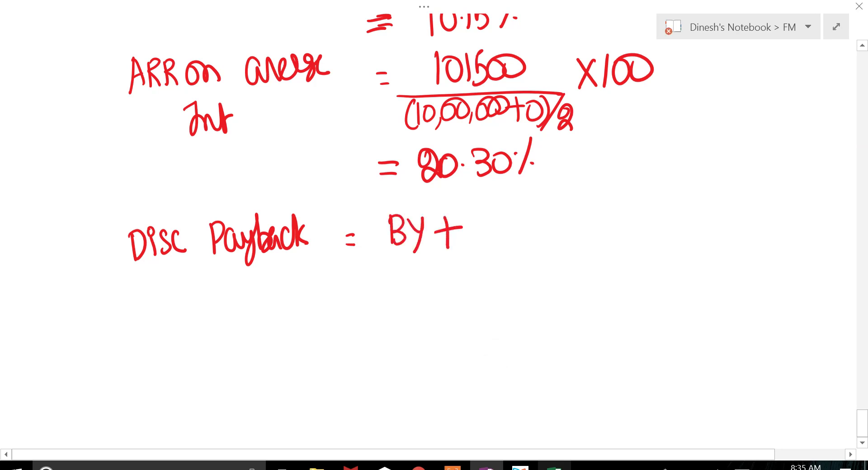
{"action": "mouse_move", "coordinate": [501, 212]}
{"action": "left_mouse_down"}
{"action": "mouse_move", "coordinate": [522, 209]}
{"action": "mouse_move", "coordinate": [530, 236]}
{"action": "left_mouse_up"}
{"action": "mouse_move", "coordinate": [529, 209]}
{"action": "left_mouse_down"}
{"action": "mouse_move", "coordinate": [536, 212]}
{"action": "mouse_move", "coordinate": [531, 238]}
{"action": "left_mouse_up"}
{"action": "mouse_move", "coordinate": [555, 209]}
{"action": "left_mouse_down"}
{"action": "mouse_move", "coordinate": [548, 220]}
{"action": "mouse_move", "coordinate": [557, 232]}
{"action": "left_mouse_up"}
{"action": "left_click_drag", "start_coordinate": [560, 212], "coordinate": [567, 207]}
{"action": "mouse_move", "coordinate": [561, 208]}
{"action": "left_mouse_down"}
{"action": "mouse_move", "coordinate": [563, 234]}
{"action": "mouse_move", "coordinate": [595, 207]}
{"action": "mouse_move", "coordinate": [614, 208]}
{"action": "left_mouse_up"}
{"action": "left_click_drag", "start_coordinate": [624, 199], "coordinate": [624, 225]}
{"action": "left_click_drag", "start_coordinate": [640, 199], "coordinate": [648, 213]}
{"action": "left_click_drag", "start_coordinate": [655, 199], "coordinate": [646, 225]}
{"action": "left_click_drag", "start_coordinate": [489, 253], "coordinate": [675, 237]}
Write "DCF of NY" as the denominator of the discounted payback formula
{"action": "left_click_drag", "start_coordinate": [514, 256], "coordinate": [516, 284]}
{"action": "mouse_move", "coordinate": [516, 256]}
{"action": "left_mouse_down"}
{"action": "mouse_move", "coordinate": [521, 284]}
{"action": "mouse_move", "coordinate": [538, 284]}
{"action": "left_mouse_up"}
{"action": "mouse_move", "coordinate": [553, 256]}
{"action": "left_mouse_down"}
{"action": "mouse_move", "coordinate": [548, 284]}
{"action": "mouse_move", "coordinate": [555, 268]}
{"action": "left_mouse_up"}
{"action": "left_click_drag", "start_coordinate": [578, 260], "coordinate": [578, 261]}
{"action": "mouse_move", "coordinate": [585, 280]}
{"action": "left_mouse_down"}
{"action": "mouse_move", "coordinate": [592, 256]}
{"action": "mouse_move", "coordinate": [618, 249]}
{"action": "mouse_move", "coordinate": [627, 263]}
{"action": "left_mouse_up"}
{"action": "left_click_drag", "start_coordinate": [635, 249], "coordinate": [623, 281]}
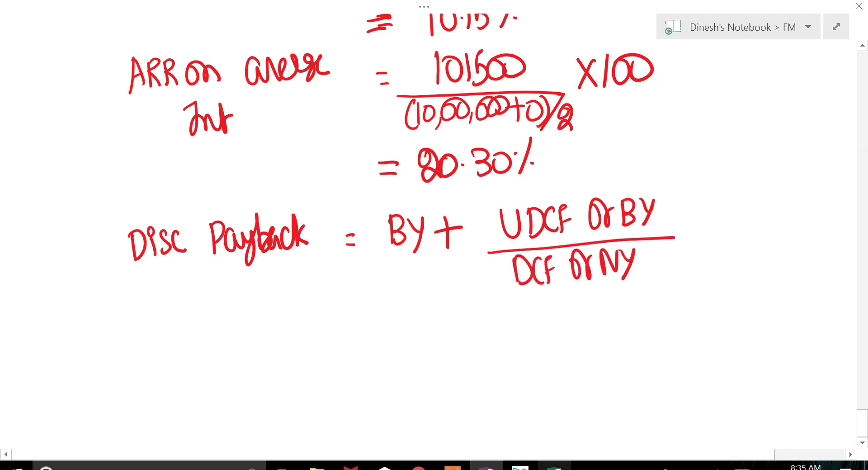
Check the CDCF column in the Excel sheet and write "= 4 +" with 1432 above a fraction bar in the notes
{"action": "left_click_drag", "start_coordinate": [332, 320], "coordinate": [349, 330]}
{"action": "scroll", "coordinate": [402, 174], "scroll_direction": "down", "scroll_amount": 3}
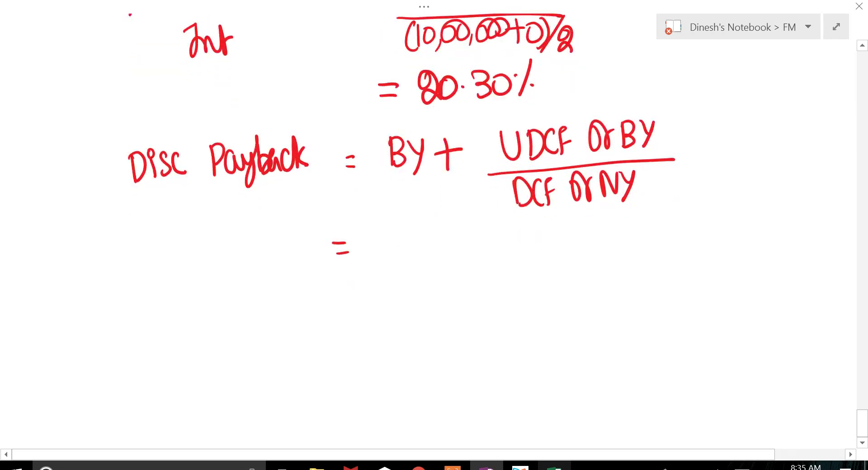
{"action": "key", "text": "alt+Tab"}
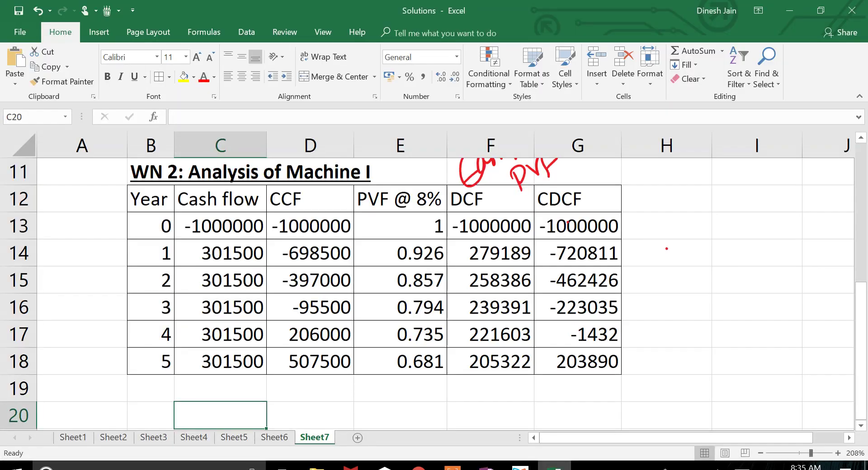
{"action": "key", "text": "alt+Tab"}
{"action": "mouse_move", "coordinate": [400, 222]}
{"action": "left_mouse_down"}
{"action": "mouse_move", "coordinate": [401, 240]}
{"action": "mouse_move", "coordinate": [416, 243]}
{"action": "left_mouse_up"}
{"action": "mouse_move", "coordinate": [411, 233]}
{"action": "left_mouse_down"}
{"action": "mouse_move", "coordinate": [413, 261]}
{"action": "mouse_move", "coordinate": [460, 235]}
{"action": "left_mouse_up"}
{"action": "left_click_drag", "start_coordinate": [447, 225], "coordinate": [448, 253]}
{"action": "left_click_drag", "start_coordinate": [512, 212], "coordinate": [511, 243]}
{"action": "mouse_move", "coordinate": [525, 215]}
{"action": "left_mouse_down"}
{"action": "mouse_move", "coordinate": [521, 230]}
{"action": "mouse_move", "coordinate": [534, 227]}
{"action": "left_mouse_up"}
{"action": "mouse_move", "coordinate": [531, 224]}
{"action": "left_mouse_down"}
{"action": "mouse_move", "coordinate": [531, 251]}
{"action": "mouse_move", "coordinate": [574, 246]}
{"action": "left_mouse_up"}
{"action": "left_click_drag", "start_coordinate": [489, 252], "coordinate": [594, 243]}
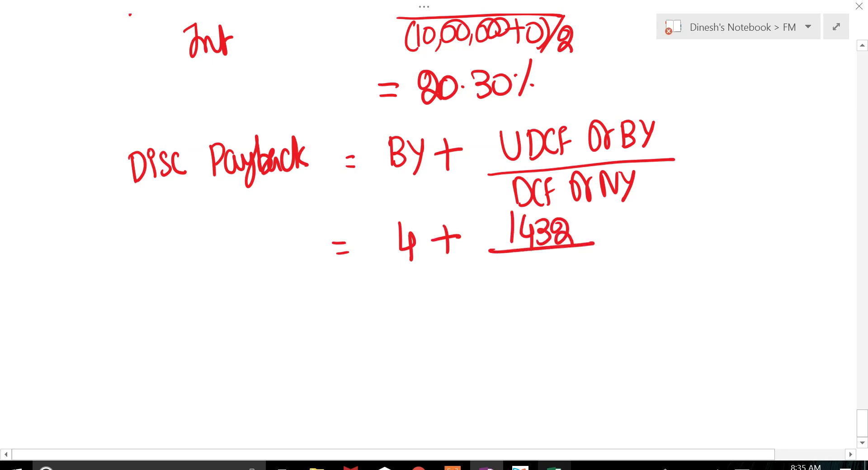
Look up the year 5 DCF in the Excel table and write 205322 as the denominator under 1432
{"action": "key", "text": "alt+Tab"}
{"action": "key", "text": "alt+Tab"}
{"action": "mouse_move", "coordinate": [504, 265]}
{"action": "left_mouse_down"}
{"action": "mouse_move", "coordinate": [498, 282]}
{"action": "mouse_move", "coordinate": [525, 267]}
{"action": "left_mouse_up"}
{"action": "left_click_drag", "start_coordinate": [536, 263], "coordinate": [541, 287]}
{"action": "mouse_move", "coordinate": [542, 264]}
{"action": "left_mouse_down"}
{"action": "mouse_move", "coordinate": [553, 261]}
{"action": "mouse_move", "coordinate": [558, 283]}
{"action": "left_mouse_up"}
{"action": "mouse_move", "coordinate": [566, 264]}
{"action": "left_mouse_down"}
{"action": "mouse_move", "coordinate": [587, 283]}
{"action": "mouse_move", "coordinate": [606, 283]}
{"action": "left_mouse_up"}
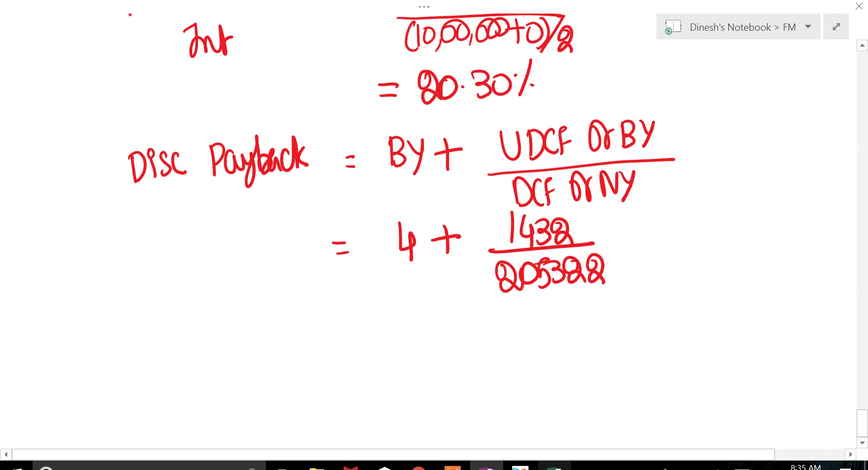
Write "= 4.01 Yrs (or)" as the discounted payback result below the substitution
{"action": "left_click_drag", "start_coordinate": [345, 343], "coordinate": [353, 342]}
{"action": "left_click_drag", "start_coordinate": [344, 357], "coordinate": [351, 355]}
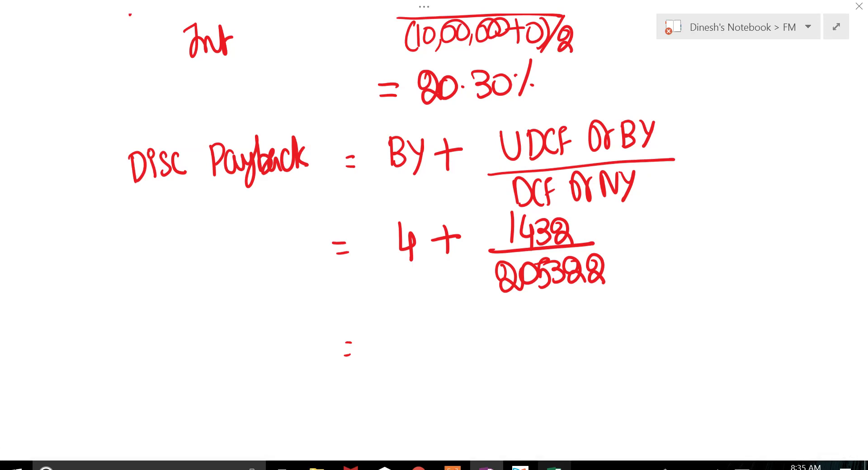
{"action": "left_click_drag", "start_coordinate": [382, 324], "coordinate": [397, 365]}
{"action": "left_click", "coordinate": [402, 349]}
{"action": "left_click_drag", "start_coordinate": [415, 331], "coordinate": [432, 356]}
{"action": "mouse_move", "coordinate": [442, 326]}
{"action": "left_mouse_down"}
{"action": "mouse_move", "coordinate": [460, 326]}
{"action": "mouse_move", "coordinate": [452, 363]}
{"action": "left_mouse_up"}
{"action": "mouse_move", "coordinate": [462, 356]}
{"action": "left_mouse_down"}
{"action": "mouse_move", "coordinate": [479, 333]}
{"action": "mouse_move", "coordinate": [475, 358]}
{"action": "left_mouse_up"}
{"action": "left_click_drag", "start_coordinate": [516, 329], "coordinate": [503, 346]}
{"action": "mouse_move", "coordinate": [520, 337]}
{"action": "left_mouse_down"}
{"action": "mouse_move", "coordinate": [536, 349]}
{"action": "mouse_move", "coordinate": [535, 327]}
{"action": "left_mouse_up"}
{"action": "left_click_drag", "start_coordinate": [512, 315], "coordinate": [518, 363]}
{"action": "left_click_drag", "start_coordinate": [536, 322], "coordinate": [534, 361]}
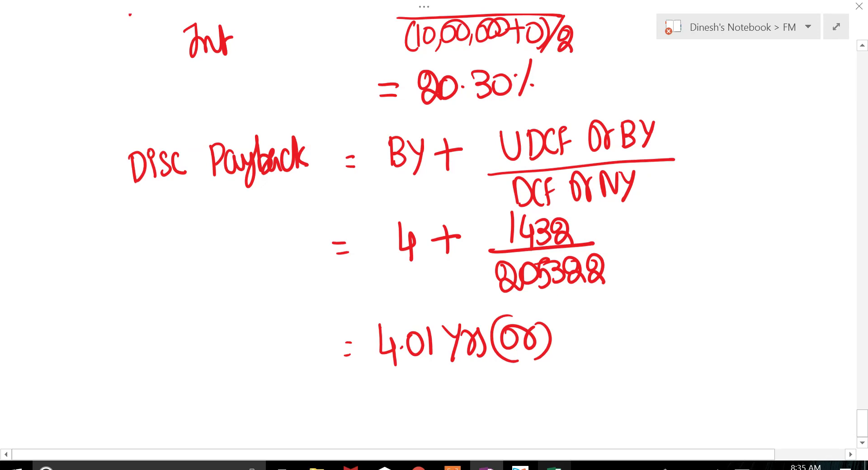
Write "4 Yrs & 0.1 Months" after "(or)" as the alternative discounted payback result
{"action": "left_click_drag", "start_coordinate": [574, 310], "coordinate": [587, 335]}
{"action": "left_click_drag", "start_coordinate": [585, 325], "coordinate": [586, 355]}
{"action": "mouse_move", "coordinate": [593, 314]}
{"action": "left_mouse_down"}
{"action": "mouse_move", "coordinate": [605, 324]}
{"action": "mouse_move", "coordinate": [609, 351]}
{"action": "mouse_move", "coordinate": [641, 316]}
{"action": "mouse_move", "coordinate": [638, 342]}
{"action": "left_mouse_up"}
{"action": "left_click_drag", "start_coordinate": [664, 303], "coordinate": [667, 342]}
{"action": "left_click_drag", "start_coordinate": [686, 315], "coordinate": [724, 340]}
{"action": "left_click", "coordinate": [710, 325]}
{"action": "mouse_move", "coordinate": [737, 337]}
{"action": "left_mouse_down"}
{"action": "mouse_move", "coordinate": [740, 313]}
{"action": "mouse_move", "coordinate": [758, 332]}
{"action": "mouse_move", "coordinate": [794, 334]}
{"action": "left_mouse_up"}
{"action": "mouse_move", "coordinate": [795, 304]}
{"action": "left_mouse_down"}
{"action": "mouse_move", "coordinate": [797, 333]}
{"action": "mouse_move", "coordinate": [804, 331]}
{"action": "left_mouse_up"}
{"action": "left_click_drag", "start_coordinate": [809, 300], "coordinate": [817, 339]}
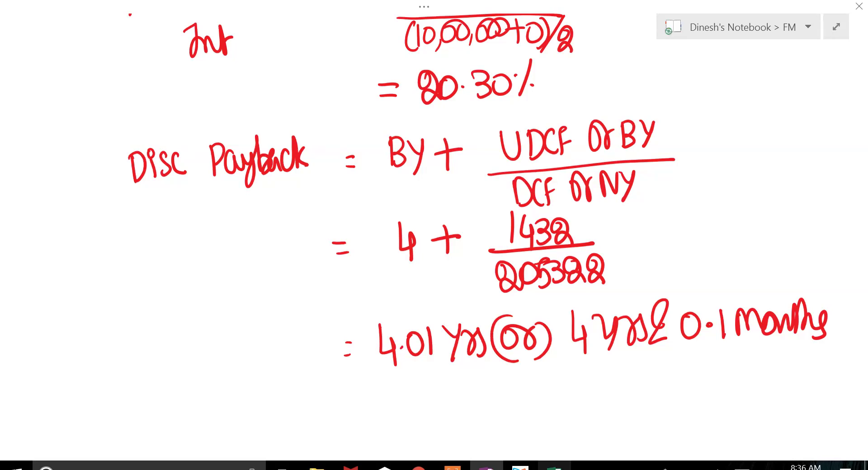
Write "NPV =" below the discounted payback result in the notes
{"action": "scroll", "coordinate": [435, 226], "scroll_direction": "down", "scroll_amount": 2}
{"action": "mouse_move", "coordinate": [146, 335]}
{"action": "left_mouse_down"}
{"action": "mouse_move", "coordinate": [166, 306]}
{"action": "mouse_move", "coordinate": [209, 304]}
{"action": "left_mouse_up"}
{"action": "left_click_drag", "start_coordinate": [260, 311], "coordinate": [266, 311]}
{"action": "left_click_drag", "start_coordinate": [261, 323], "coordinate": [267, 322]}
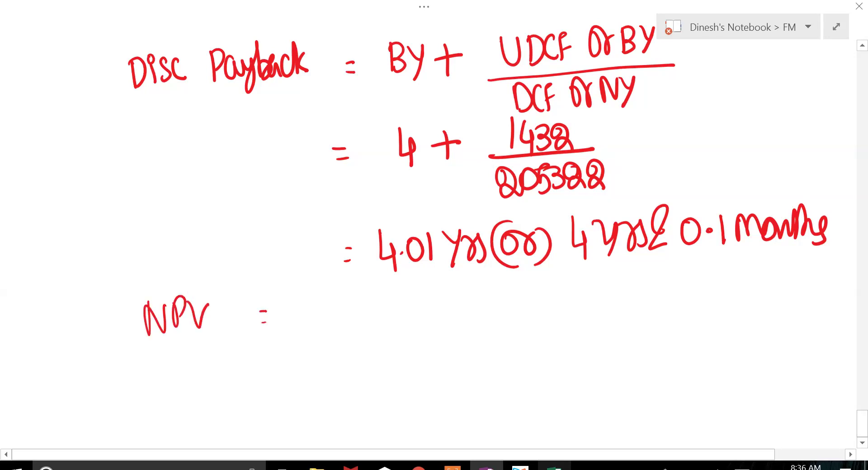
Switch to the Excel solution sheet and total the Machine I DCF values F13:F18 in cell F19 with SUM
{"action": "key", "text": "alt+Tab"}
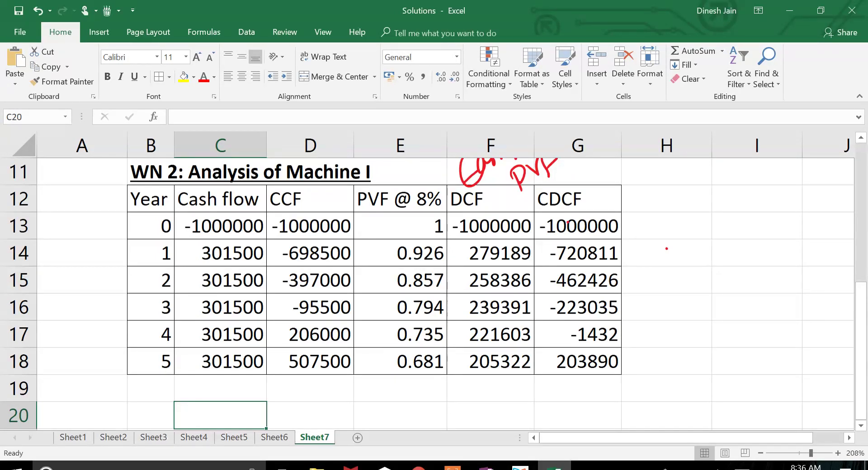
{"action": "key", "text": "Right"}
{"action": "key", "text": "Right"}
{"action": "key", "text": "Right"}
{"action": "key", "text": "Up"}
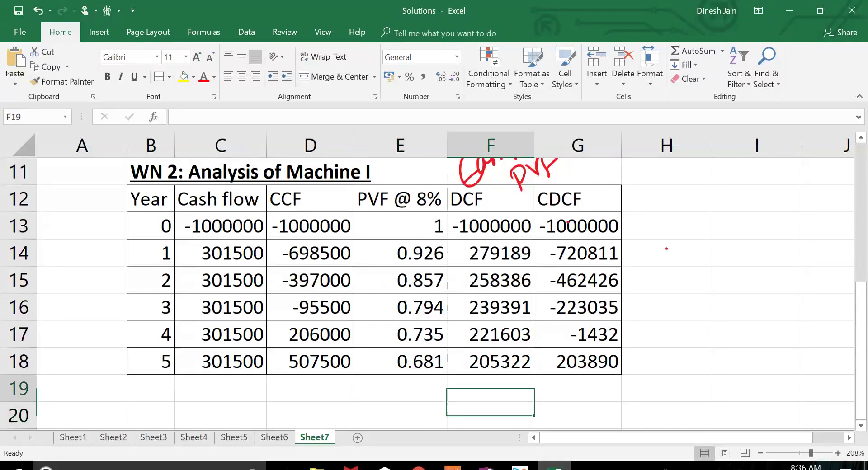
{"action": "type", "text": "="}
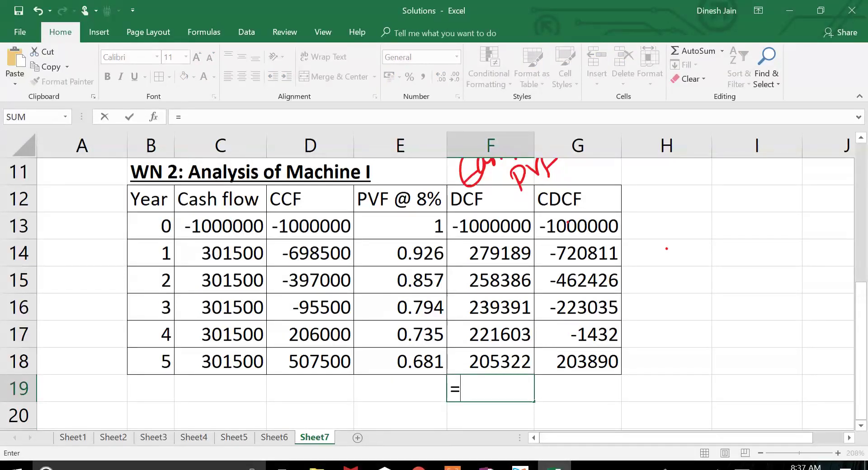
{"action": "key", "text": "Escape"}
{"action": "scroll", "coordinate": [453, 281], "scroll_direction": "up", "scroll_amount": 1}
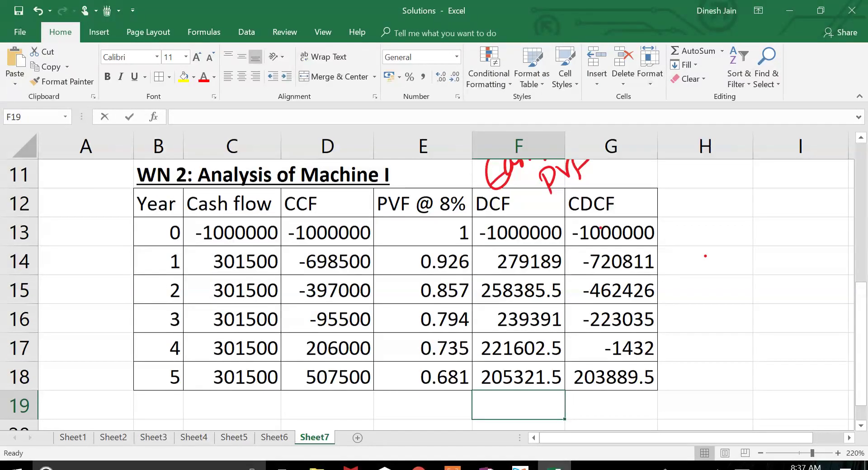
{"action": "type", "text": "=sum("}
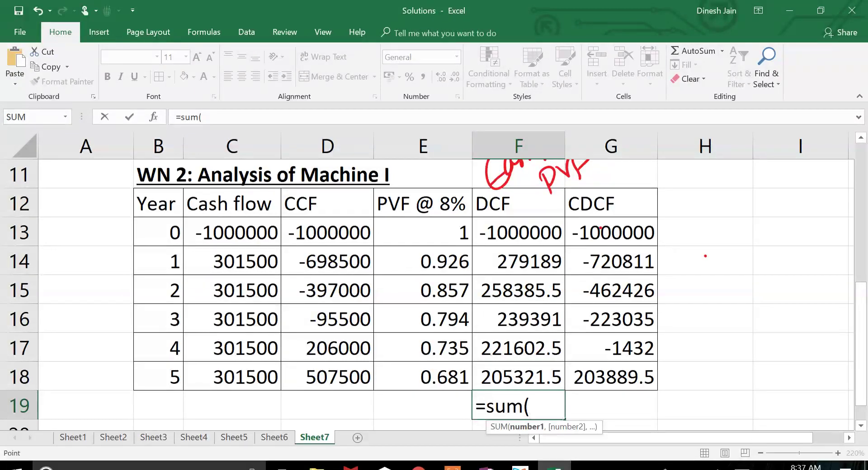
{"action": "key", "text": "Up"}
{"action": "key", "text": "shift+Up"}
{"action": "key", "text": "shift+Up"}
{"action": "key", "text": "shift+Up"}
{"action": "key", "text": "shift+Up"}
{"action": "key", "text": "shift+Up"}
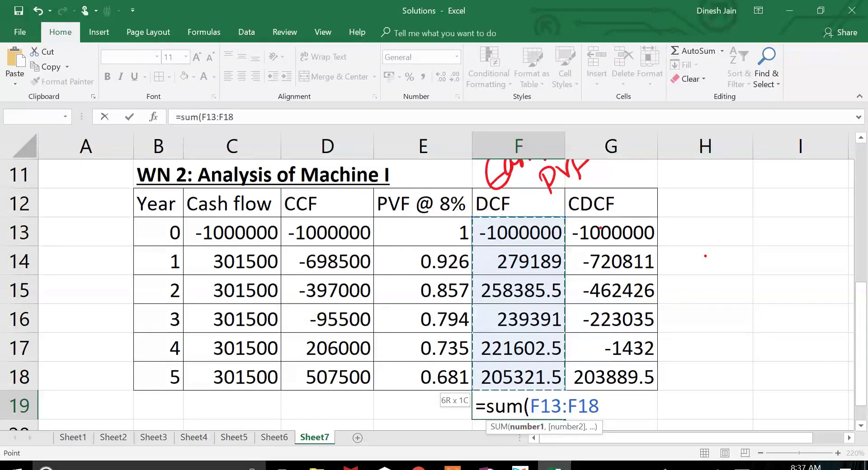
{"action": "type", "text": ")"}
{"action": "key", "text": "Return"}
Show the DCF total, the year 5 and year 4 DCF values, and the year 5 CDCF without decimals
{"action": "key", "text": "Up"}
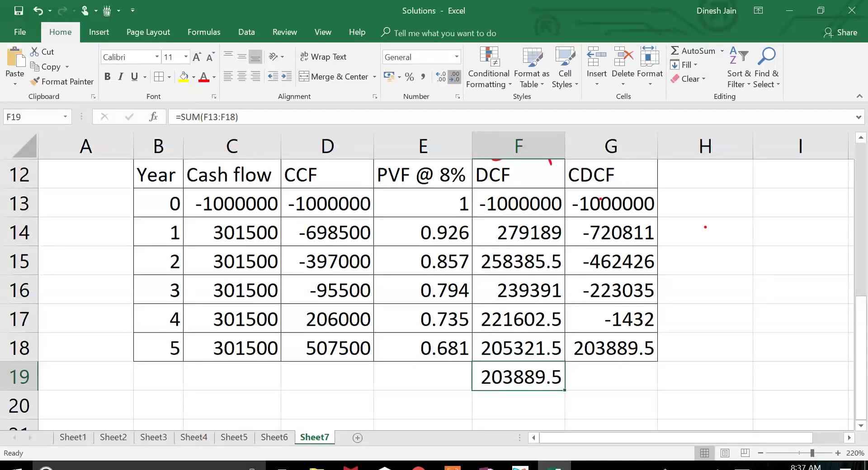
{"action": "left_click", "coordinate": [455, 77]}
{"action": "key", "text": "Up"}
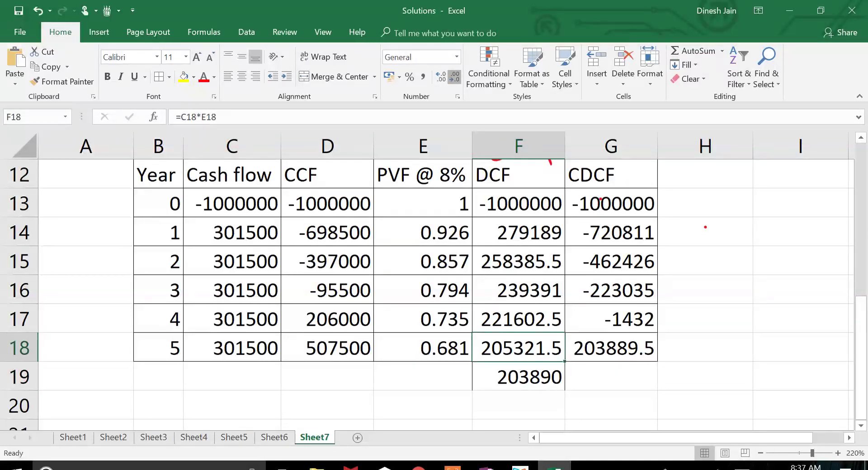
{"action": "left_click", "coordinate": [454, 77]}
{"action": "key", "text": "Up"}
{"action": "left_click", "coordinate": [455, 77]}
{"action": "left_click", "coordinate": [611, 319]}
{"action": "key", "text": "Down"}
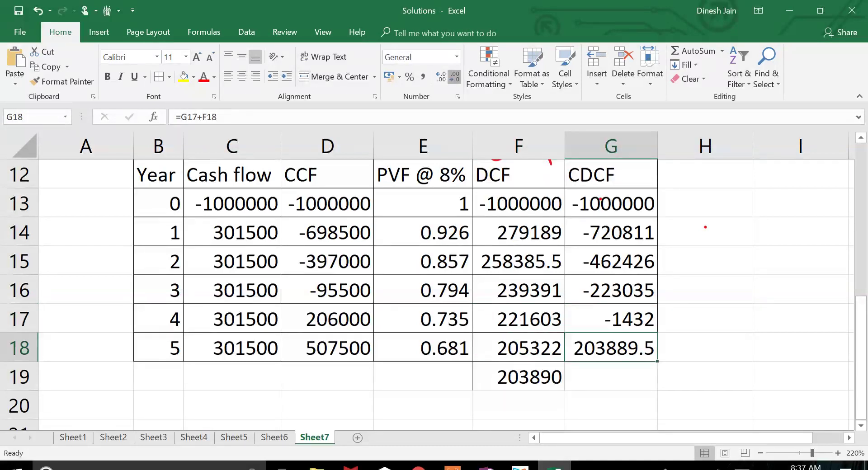
{"action": "left_click", "coordinate": [454, 77]}
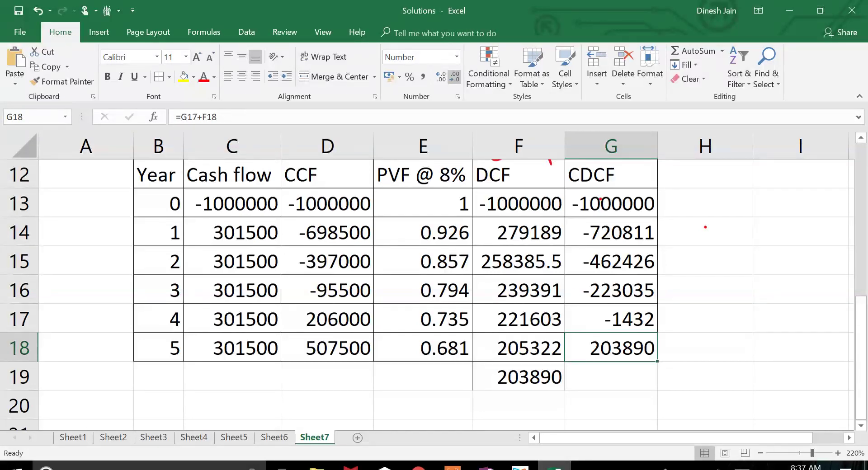
Return to the handwritten notes and write "Rs. 203890" as the NPV
{"action": "key", "text": "alt+Tab"}
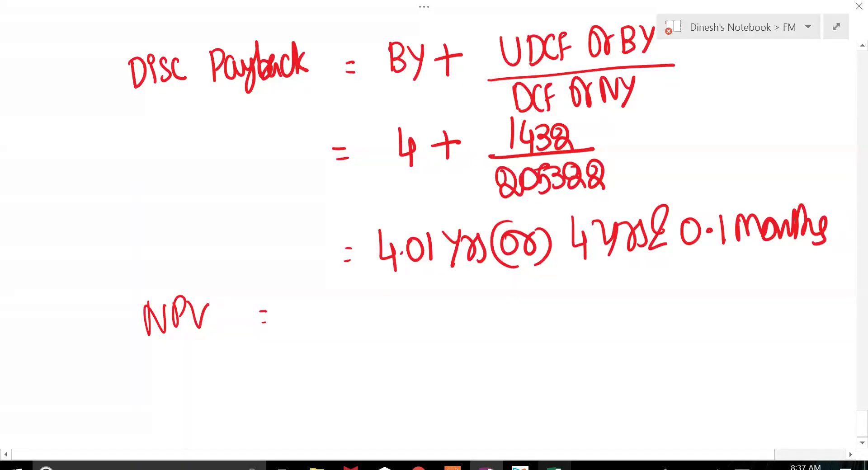
{"action": "key", "text": "alt+Tab"}
{"action": "key", "text": "alt+Tab"}
{"action": "mouse_move", "coordinate": [303, 292]}
{"action": "left_mouse_down"}
{"action": "mouse_move", "coordinate": [306, 327]}
{"action": "mouse_move", "coordinate": [320, 322]}
{"action": "left_mouse_up"}
{"action": "mouse_move", "coordinate": [327, 302]}
{"action": "left_mouse_down"}
{"action": "mouse_move", "coordinate": [318, 326]}
{"action": "mouse_move", "coordinate": [356, 310]}
{"action": "mouse_move", "coordinate": [365, 320]}
{"action": "left_mouse_up"}
{"action": "left_click", "coordinate": [332, 311]}
{"action": "mouse_move", "coordinate": [370, 304]}
{"action": "left_mouse_down"}
{"action": "mouse_move", "coordinate": [382, 299]}
{"action": "mouse_move", "coordinate": [370, 312]}
{"action": "mouse_move", "coordinate": [391, 326]}
{"action": "left_mouse_up"}
{"action": "left_click_drag", "start_coordinate": [420, 294], "coordinate": [437, 326]}
{"action": "mouse_move", "coordinate": [445, 299]}
{"action": "left_mouse_down"}
{"action": "mouse_move", "coordinate": [462, 322]}
{"action": "mouse_move", "coordinate": [445, 300]}
{"action": "left_mouse_up"}
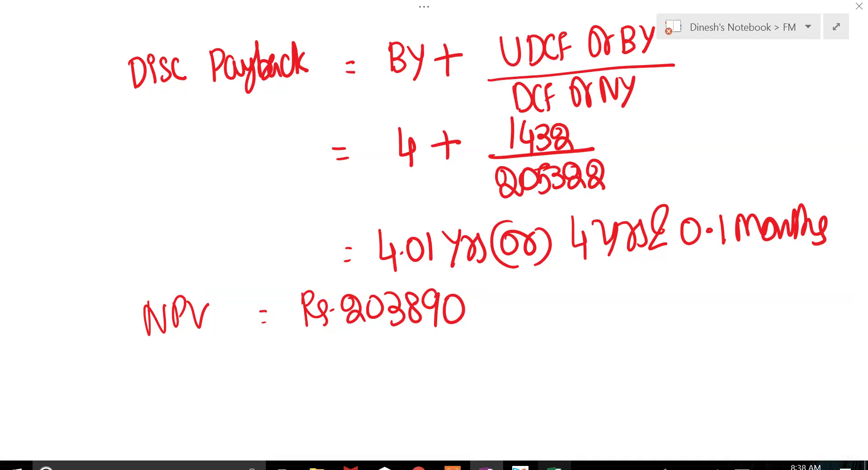
Write "PI =" below the NPV line
{"action": "scroll", "coordinate": [434, 227], "scroll_direction": "down", "scroll_amount": 3}
{"action": "left_click_drag", "start_coordinate": [161, 230], "coordinate": [163, 265]}
{"action": "mouse_move", "coordinate": [162, 233]}
{"action": "left_mouse_down"}
{"action": "mouse_move", "coordinate": [173, 234]}
{"action": "mouse_move", "coordinate": [164, 251]}
{"action": "left_mouse_up"}
{"action": "mouse_move", "coordinate": [179, 228]}
{"action": "left_mouse_down"}
{"action": "mouse_move", "coordinate": [183, 255]}
{"action": "mouse_move", "coordinate": [194, 253]}
{"action": "left_mouse_up"}
{"action": "left_click_drag", "start_coordinate": [224, 236], "coordinate": [232, 235]}
{"action": "left_click_drag", "start_coordinate": [224, 252], "coordinate": [231, 250]}
Write "PV of Inflow" as the numerator of the PI formula
{"action": "left_click_drag", "start_coordinate": [272, 217], "coordinate": [277, 254]}
{"action": "mouse_move", "coordinate": [274, 217]}
{"action": "left_mouse_down"}
{"action": "mouse_move", "coordinate": [278, 240]}
{"action": "mouse_move", "coordinate": [305, 223]}
{"action": "mouse_move", "coordinate": [322, 255]}
{"action": "left_mouse_up"}
{"action": "left_click_drag", "start_coordinate": [327, 217], "coordinate": [324, 254]}
{"action": "left_click_drag", "start_coordinate": [334, 228], "coordinate": [344, 249]}
{"action": "mouse_move", "coordinate": [351, 218]}
{"action": "left_mouse_down"}
{"action": "mouse_move", "coordinate": [365, 214]}
{"action": "mouse_move", "coordinate": [358, 253]}
{"action": "left_mouse_up"}
{"action": "mouse_move", "coordinate": [363, 235]}
{"action": "left_mouse_down"}
{"action": "mouse_move", "coordinate": [384, 247]}
{"action": "mouse_move", "coordinate": [396, 210]}
{"action": "left_mouse_up"}
{"action": "mouse_move", "coordinate": [403, 203]}
{"action": "left_mouse_down"}
{"action": "mouse_move", "coordinate": [398, 251]}
{"action": "mouse_move", "coordinate": [421, 247]}
{"action": "mouse_move", "coordinate": [458, 215]}
{"action": "left_mouse_up"}
Add a fraction bar to the PI formula and write "PV of Outflow" as its denominator
{"action": "left_click_drag", "start_coordinate": [260, 267], "coordinate": [480, 248]}
{"action": "left_click_drag", "start_coordinate": [292, 272], "coordinate": [290, 307]}
{"action": "mouse_move", "coordinate": [288, 304]}
{"action": "left_mouse_down"}
{"action": "mouse_move", "coordinate": [302, 269]}
{"action": "mouse_move", "coordinate": [295, 289]}
{"action": "left_mouse_up"}
{"action": "mouse_move", "coordinate": [312, 299]}
{"action": "left_mouse_down"}
{"action": "mouse_move", "coordinate": [322, 273]}
{"action": "mouse_move", "coordinate": [339, 274]}
{"action": "left_mouse_up"}
{"action": "mouse_move", "coordinate": [358, 264]}
{"action": "left_mouse_down"}
{"action": "mouse_move", "coordinate": [335, 299]}
{"action": "mouse_move", "coordinate": [403, 293]}
{"action": "left_mouse_up"}
{"action": "left_click_drag", "start_coordinate": [407, 256], "coordinate": [406, 293]}
{"action": "left_click_drag", "start_coordinate": [416, 271], "coordinate": [446, 289]}
{"action": "left_click_drag", "start_coordinate": [446, 272], "coordinate": [460, 262]}
Write "×100" after the PI fraction and begin the substitution line below it with "="
{"action": "mouse_move", "coordinate": [484, 216]}
{"action": "left_mouse_down"}
{"action": "mouse_move", "coordinate": [505, 241]}
{"action": "mouse_move", "coordinate": [488, 246]}
{"action": "left_mouse_up"}
{"action": "mouse_move", "coordinate": [514, 209]}
{"action": "left_mouse_down"}
{"action": "mouse_move", "coordinate": [515, 245]}
{"action": "mouse_move", "coordinate": [520, 226]}
{"action": "left_mouse_up"}
{"action": "left_click_drag", "start_coordinate": [538, 217], "coordinate": [557, 228]}
{"action": "left_click_drag", "start_coordinate": [221, 334], "coordinate": [234, 333]}
{"action": "left_click_drag", "start_coordinate": [223, 344], "coordinate": [231, 343]}
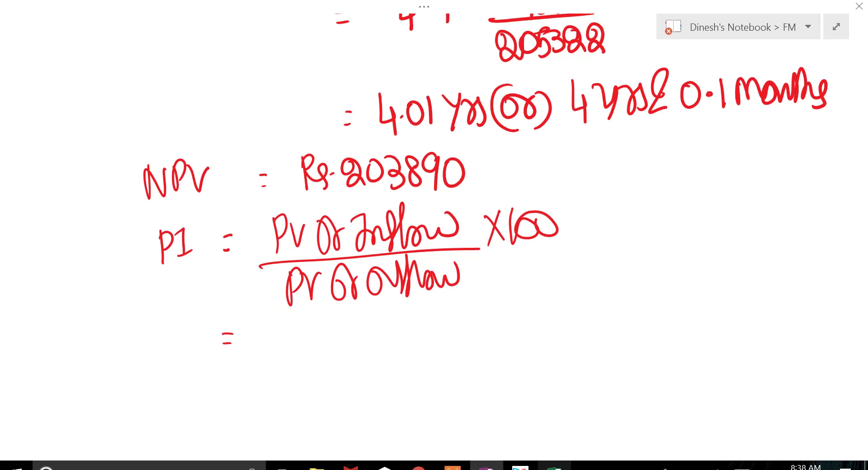
Write 1203890 as the numerator of the PI substitution
{"action": "scroll", "coordinate": [434, 226], "scroll_direction": "down", "scroll_amount": 1}
{"action": "mouse_move", "coordinate": [284, 317]}
{"action": "left_mouse_down"}
{"action": "mouse_move", "coordinate": [285, 343]}
{"action": "mouse_move", "coordinate": [306, 342]}
{"action": "left_mouse_up"}
{"action": "mouse_move", "coordinate": [317, 317]}
{"action": "left_mouse_down"}
{"action": "mouse_move", "coordinate": [311, 333]}
{"action": "mouse_move", "coordinate": [322, 322]}
{"action": "left_mouse_up"}
{"action": "left_click_drag", "start_coordinate": [336, 318], "coordinate": [327, 340]}
{"action": "mouse_move", "coordinate": [354, 309]}
{"action": "left_mouse_down"}
{"action": "mouse_move", "coordinate": [348, 322]}
{"action": "mouse_move", "coordinate": [352, 312]}
{"action": "mouse_move", "coordinate": [372, 337]}
{"action": "mouse_move", "coordinate": [388, 312]}
{"action": "left_mouse_up"}
Add a fraction bar below 1203890 and write 10,00,000 as the denominator
{"action": "left_click_drag", "start_coordinate": [256, 350], "coordinate": [420, 346]}
{"action": "left_click_drag", "start_coordinate": [288, 359], "coordinate": [287, 382]}
{"action": "mouse_move", "coordinate": [302, 358]}
{"action": "left_mouse_down"}
{"action": "mouse_move", "coordinate": [294, 371]}
{"action": "mouse_move", "coordinate": [306, 362]}
{"action": "left_mouse_up"}
{"action": "left_click_drag", "start_coordinate": [311, 366], "coordinate": [311, 385]}
{"action": "left_click_drag", "start_coordinate": [318, 360], "coordinate": [342, 383]}
{"action": "mouse_move", "coordinate": [354, 357]}
{"action": "left_mouse_down"}
{"action": "mouse_move", "coordinate": [364, 376]}
{"action": "mouse_move", "coordinate": [396, 364]}
{"action": "left_mouse_up"}
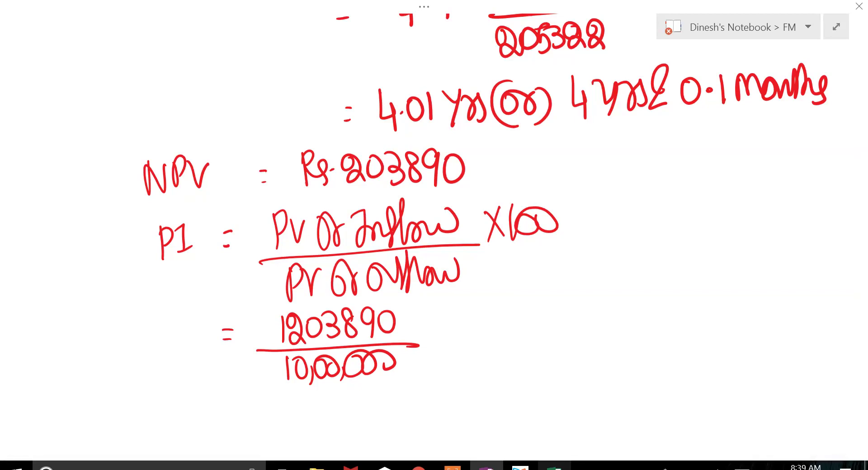
Write "×100 = 120.39% (or)" after the PI substitution fraction
{"action": "mouse_move", "coordinate": [419, 316]}
{"action": "left_mouse_down"}
{"action": "mouse_move", "coordinate": [425, 342]}
{"action": "mouse_move", "coordinate": [441, 343]}
{"action": "left_mouse_up"}
{"action": "mouse_move", "coordinate": [455, 317]}
{"action": "left_mouse_down"}
{"action": "mouse_move", "coordinate": [450, 337]}
{"action": "mouse_move", "coordinate": [477, 323]}
{"action": "left_mouse_up"}
{"action": "mouse_move", "coordinate": [505, 319]}
{"action": "left_mouse_down"}
{"action": "mouse_move", "coordinate": [515, 318]}
{"action": "mouse_move", "coordinate": [510, 337]}
{"action": "left_mouse_up"}
{"action": "left_click_drag", "start_coordinate": [550, 297], "coordinate": [552, 328]}
{"action": "mouse_move", "coordinate": [559, 300]}
{"action": "left_mouse_down"}
{"action": "mouse_move", "coordinate": [574, 304]}
{"action": "mouse_move", "coordinate": [576, 328]}
{"action": "mouse_move", "coordinate": [604, 312]}
{"action": "mouse_move", "coordinate": [632, 326]}
{"action": "left_mouse_up"}
{"action": "mouse_move", "coordinate": [658, 288]}
{"action": "left_mouse_down"}
{"action": "mouse_move", "coordinate": [641, 322]}
{"action": "mouse_move", "coordinate": [681, 306]}
{"action": "mouse_move", "coordinate": [680, 319]}
{"action": "left_mouse_up"}
{"action": "left_click_drag", "start_coordinate": [689, 294], "coordinate": [703, 316]}
{"action": "mouse_move", "coordinate": [692, 278]}
{"action": "left_mouse_down"}
{"action": "mouse_move", "coordinate": [660, 294]}
{"action": "mouse_move", "coordinate": [674, 324]}
{"action": "left_mouse_up"}
{"action": "mouse_move", "coordinate": [699, 283]}
{"action": "left_mouse_down"}
{"action": "mouse_move", "coordinate": [705, 316]}
{"action": "mouse_move", "coordinate": [696, 321]}
{"action": "left_mouse_up"}
Write "1.20 times" as the alternative PI result and circle the whole answer
{"action": "mouse_move", "coordinate": [732, 289]}
{"action": "left_mouse_down"}
{"action": "mouse_move", "coordinate": [731, 318]}
{"action": "mouse_move", "coordinate": [779, 316]}
{"action": "mouse_move", "coordinate": [780, 297]}
{"action": "left_mouse_up"}
{"action": "left_click_drag", "start_coordinate": [717, 344], "coordinate": [742, 338]}
{"action": "mouse_move", "coordinate": [729, 338]}
{"action": "left_mouse_down"}
{"action": "mouse_move", "coordinate": [731, 364]}
{"action": "mouse_move", "coordinate": [803, 346]}
{"action": "mouse_move", "coordinate": [801, 363]}
{"action": "left_mouse_up"}
{"action": "mouse_move", "coordinate": [839, 322]}
{"action": "left_mouse_down"}
{"action": "mouse_move", "coordinate": [814, 285]}
{"action": "mouse_move", "coordinate": [557, 278]}
{"action": "mouse_move", "coordinate": [814, 391]}
{"action": "mouse_move", "coordinate": [838, 308]}
{"action": "left_mouse_up"}
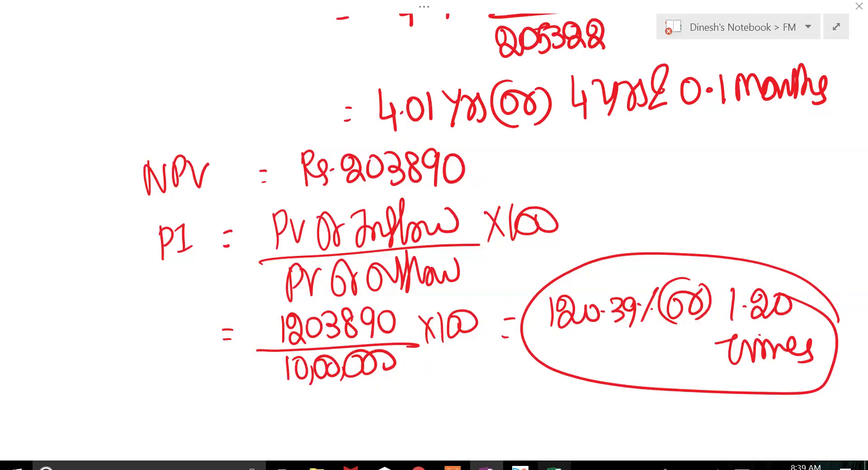
Switch to the Xodo PDF and review the Machine I and Machine II question requirements
{"action": "key", "text": "alt+Tab"}
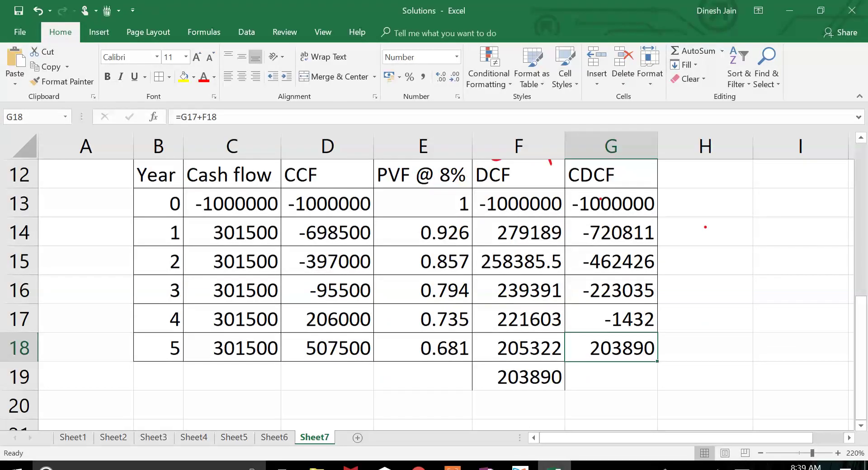
{"action": "key", "text": "alt+Tab"}
{"action": "key", "text": "alt+Tab"}
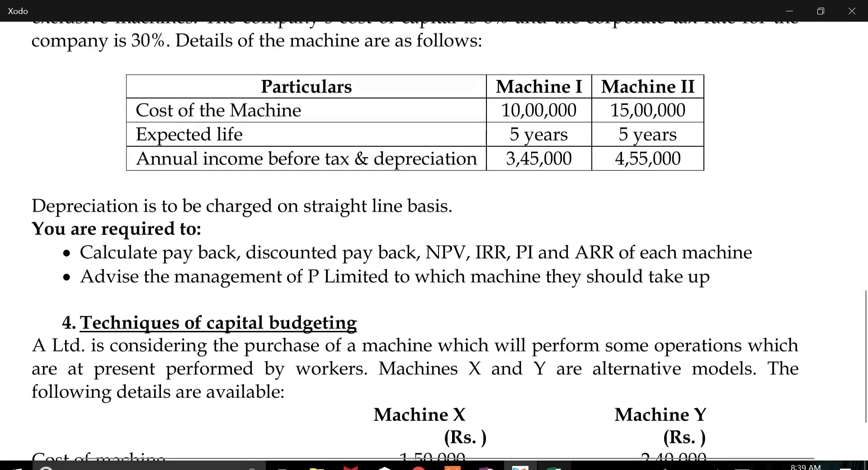
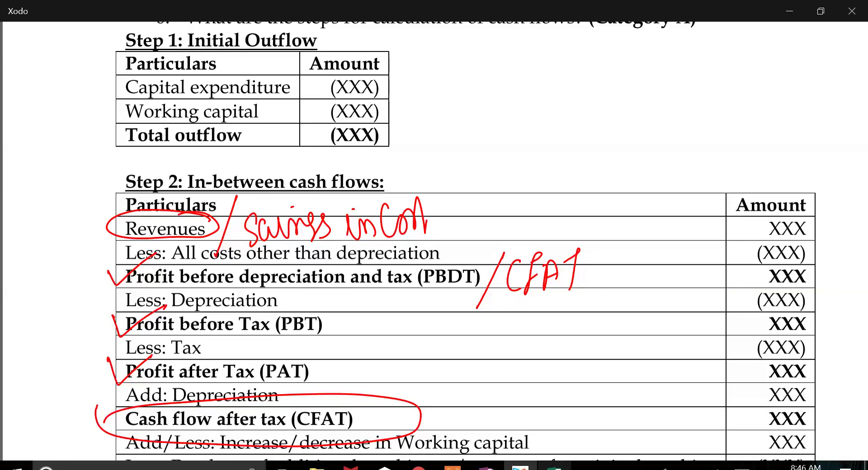
Go to the Machine X and Y question and circle Machine X's wage savings of 90,000 and scrap savings of 10,000
{"action": "scroll", "coordinate": [434, 242], "scroll_direction": "down", "scroll_amount": 20}
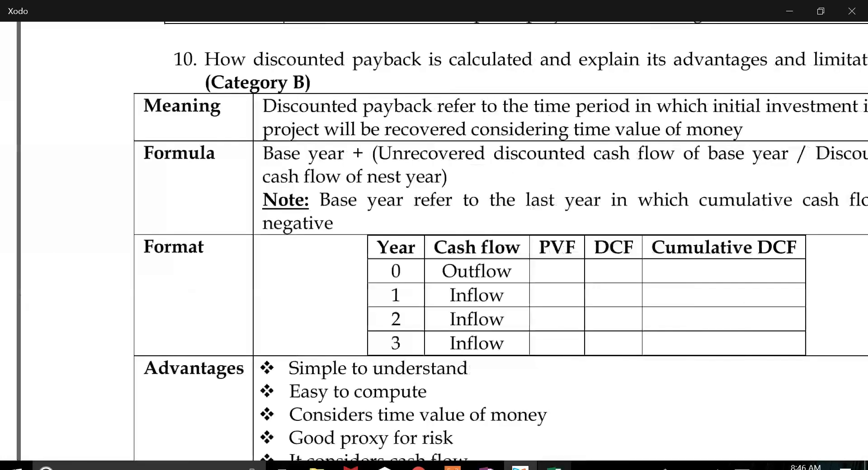
{"action": "scroll", "coordinate": [434, 242], "scroll_direction": "down", "scroll_amount": 20}
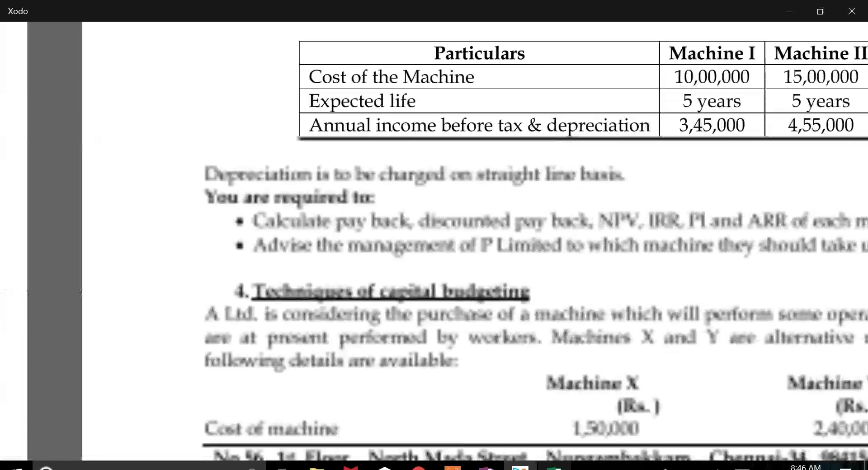
{"action": "scroll", "coordinate": [434, 242], "scroll_direction": "down", "scroll_amount": 8}
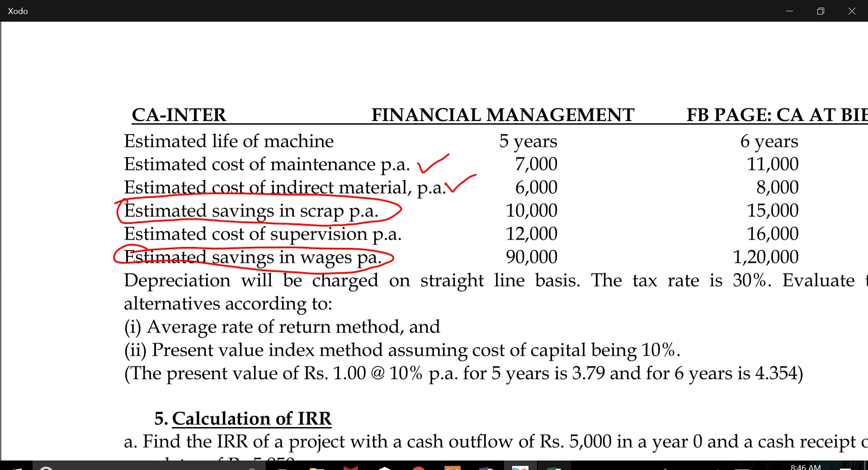
{"action": "mouse_move", "coordinate": [548, 240]}
{"action": "left_mouse_down"}
{"action": "mouse_move", "coordinate": [533, 273]}
{"action": "mouse_move", "coordinate": [572, 260]}
{"action": "left_mouse_up"}
{"action": "mouse_move", "coordinate": [571, 199]}
{"action": "left_mouse_down"}
{"action": "mouse_move", "coordinate": [493, 221]}
{"action": "mouse_move", "coordinate": [553, 204]}
{"action": "left_mouse_up"}
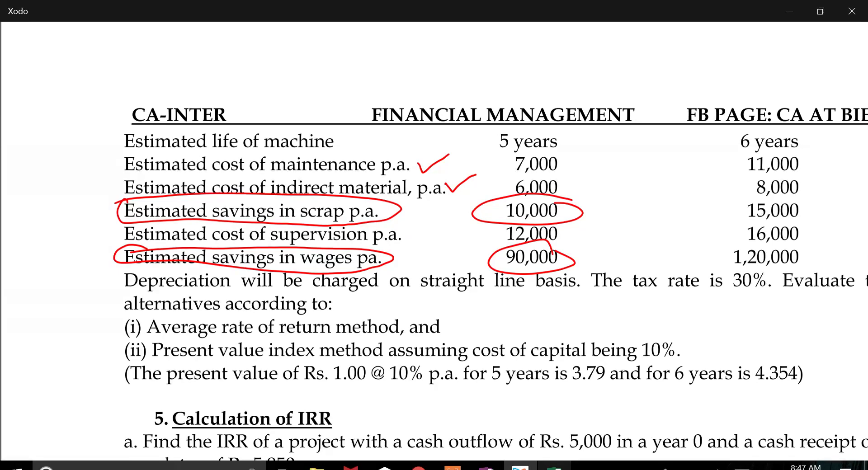
Switch to the Excel Solutions workbook and add a new worksheet after Sheet7
{"action": "key", "text": "alt+Tab"}
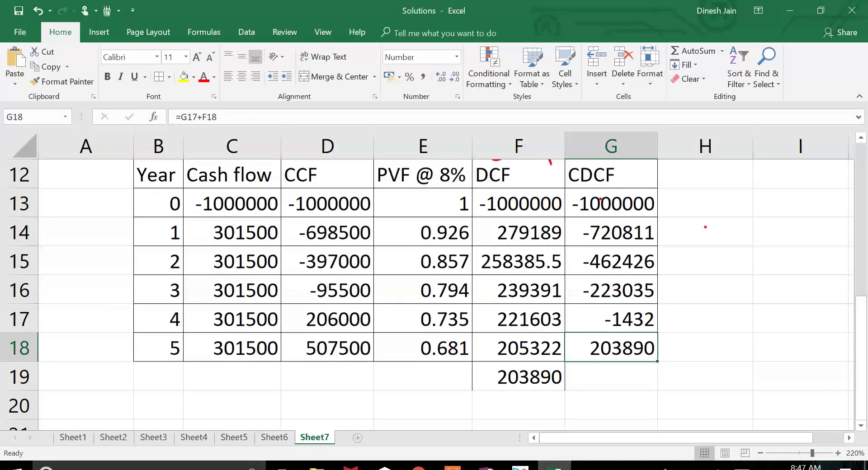
{"action": "left_click", "coordinate": [357, 437]}
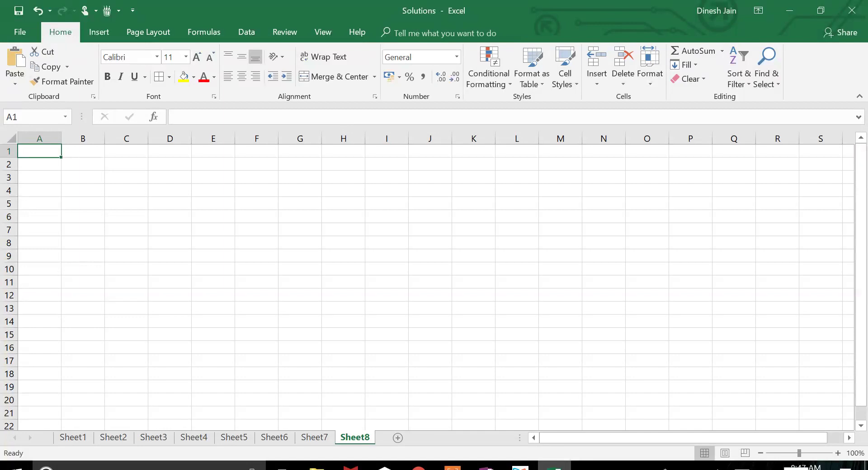
{"action": "left_click_drag", "start_coordinate": [799, 453], "coordinate": [808, 453]}
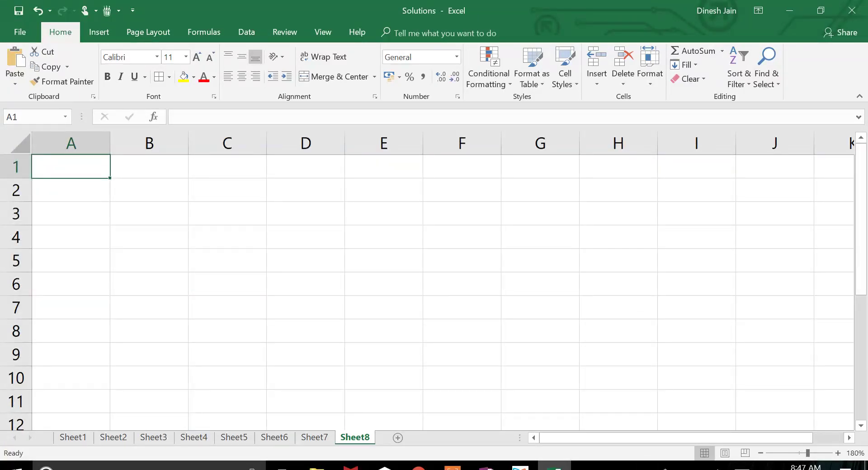
Enter the heading "Particulars" in cell B2 and autofit its column width
{"action": "left_click", "coordinate": [150, 190]}
{"action": "type", "text": "P"}
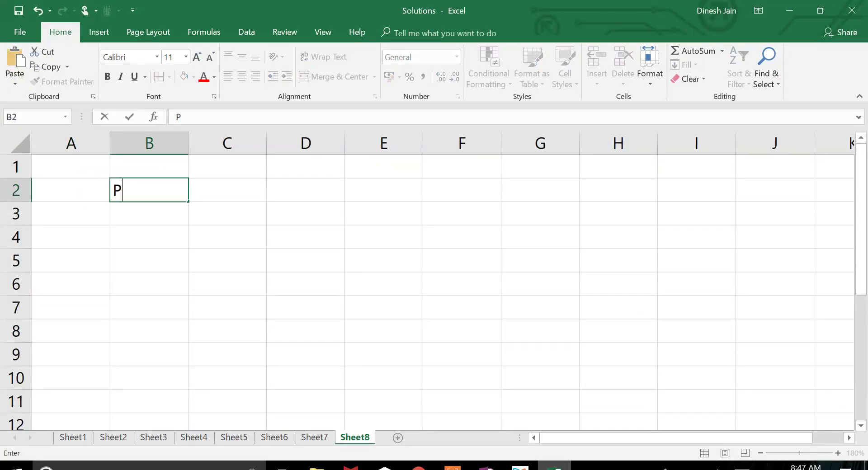
{"action": "type", "text": "articulars"}
{"action": "key", "text": "Return"}
{"action": "left_click", "coordinate": [149, 190]}
{"action": "key", "text": "alt+h"}
{"action": "key", "text": "o"}
{"action": "key", "text": "i"}
Enter the heading "Machine X" in cell C2 and autofit its column width
{"action": "left_click", "coordinate": [228, 190]}
{"action": "type", "text": "Machine "}
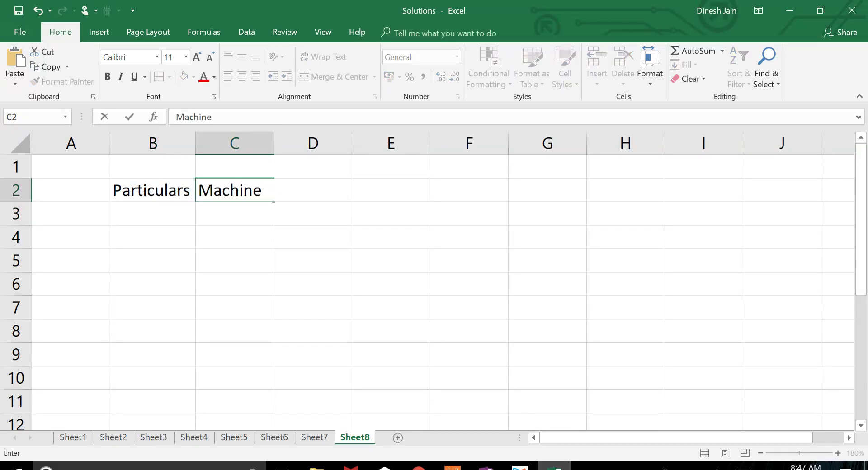
{"action": "type", "text": "X"}
{"action": "key", "text": "Return"}
{"action": "left_click", "coordinate": [234, 190]}
{"action": "key", "text": "alt+h"}
{"action": "key", "text": "o"}
{"action": "key", "text": "i"}
Enter the heading "Machine Y" in cell D2 and autofit its column width
{"action": "left_click", "coordinate": [319, 190]}
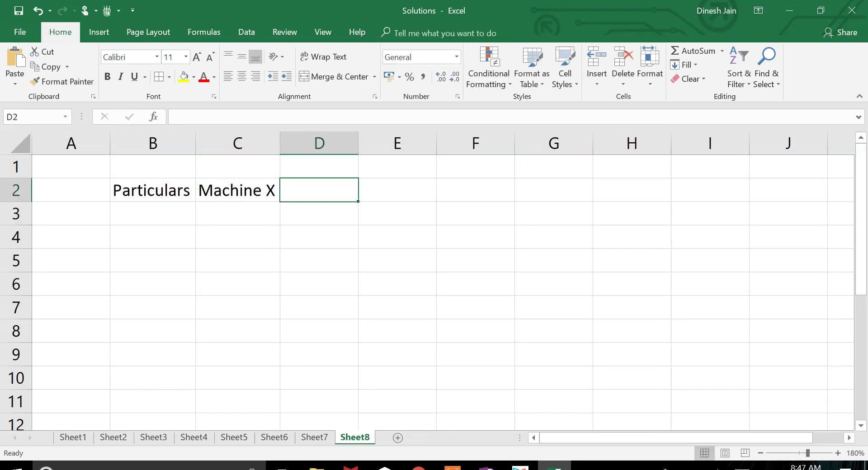
{"action": "type", "text": "Machine Y"}
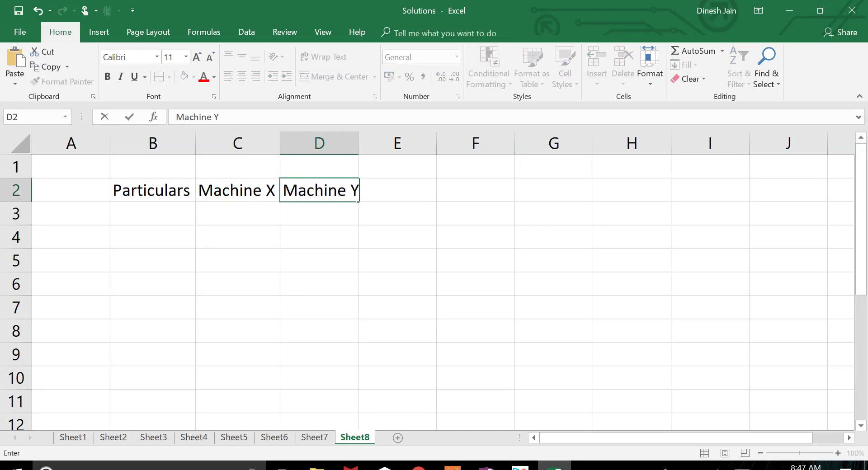
{"action": "key", "text": "Return"}
{"action": "left_click", "coordinate": [319, 190]}
{"action": "key", "text": "alt+o"}
{"action": "key", "text": "c"}
{"action": "key", "text": "a"}
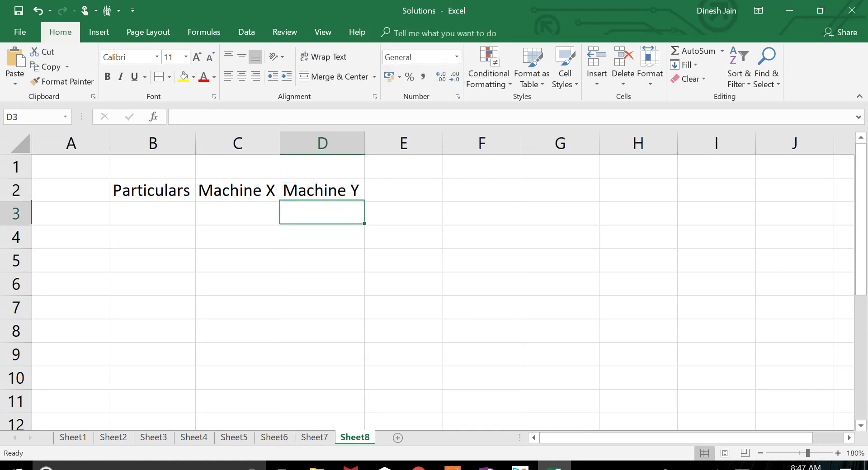
Enter the label "Savings in costs" in cell B3 and autofit the width of column B
{"action": "left_click", "coordinate": [153, 213]}
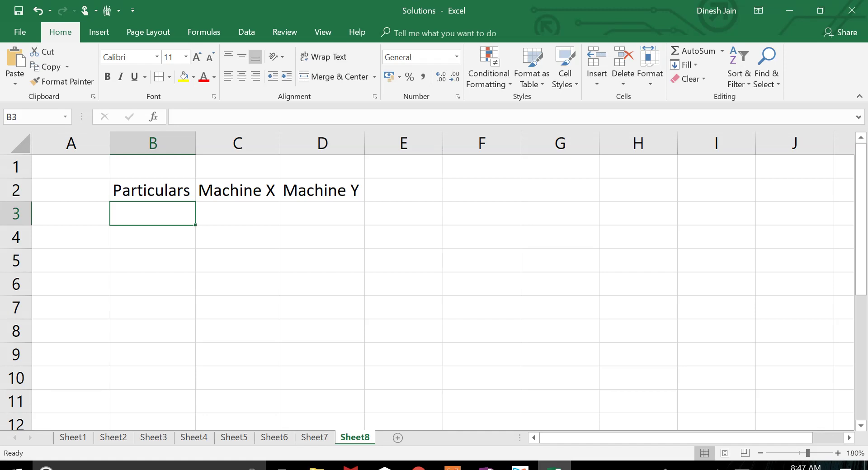
{"action": "type", "text": "Savin"}
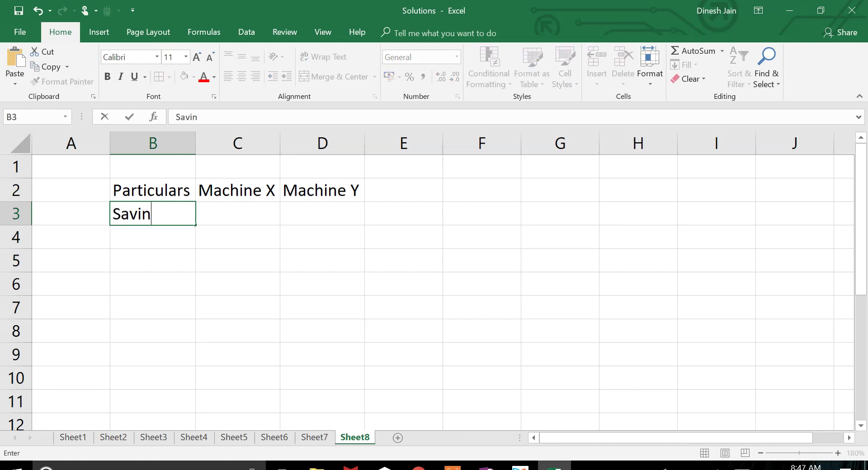
{"action": "type", "text": "gs in costs"}
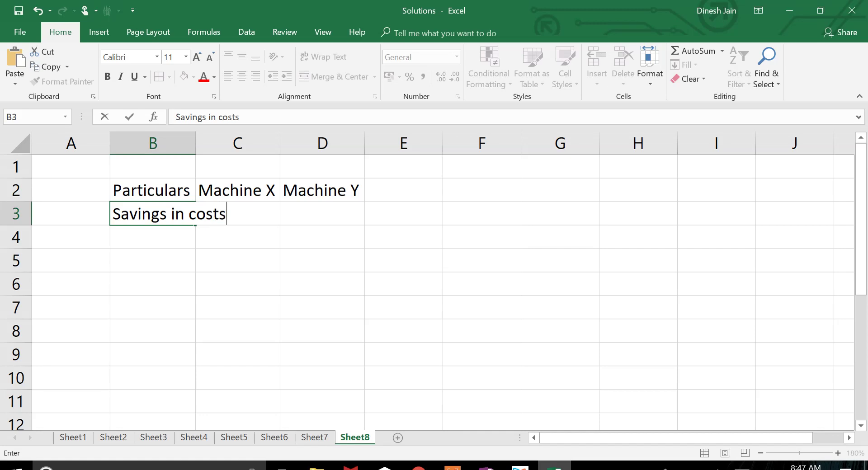
{"action": "key", "text": "ctrl+Return"}
{"action": "key", "text": "alt+h"}
{"action": "key", "text": "o"}
{"action": "key", "text": "i"}
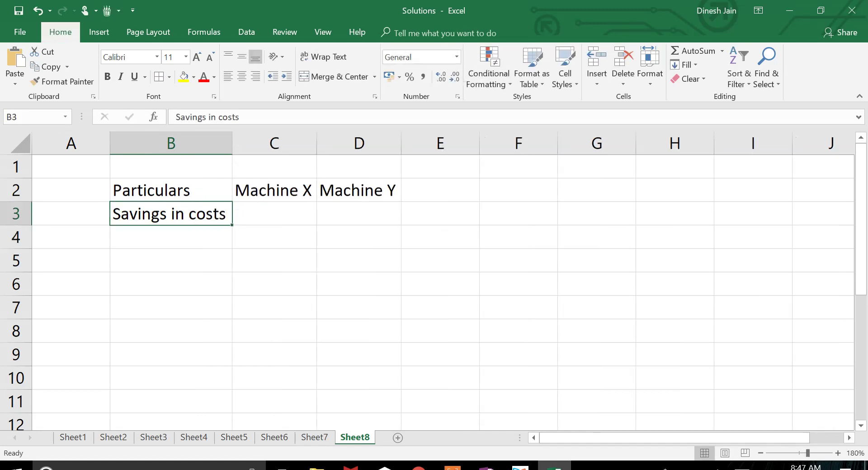
Make the "Savings in costs" heading bold and underlined, and autofit column B to the formatted text
{"action": "key", "text": "ctrl+b"}
{"action": "key", "text": "ctrl+u"}
{"action": "key", "text": "alt+o"}
{"action": "key", "text": "c"}
{"action": "key", "text": "a"}
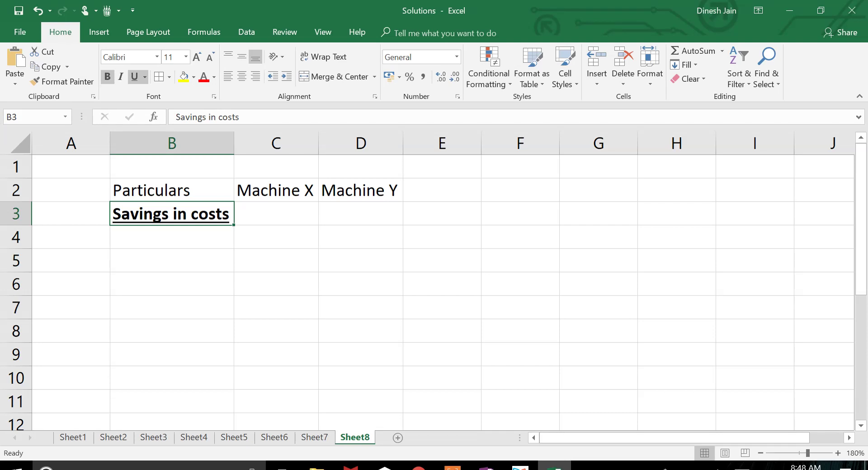
Enter the row label "Savings in scrap" in cell B4
{"action": "left_click", "coordinate": [172, 237]}
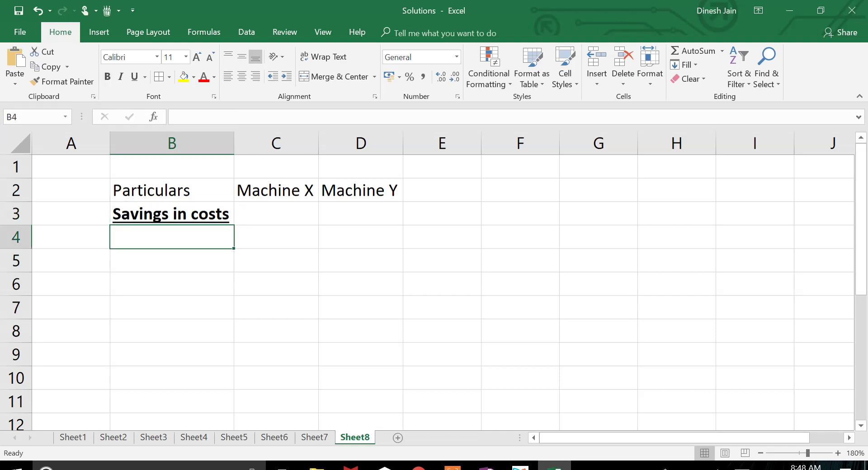
{"action": "type", "text": "Savings "}
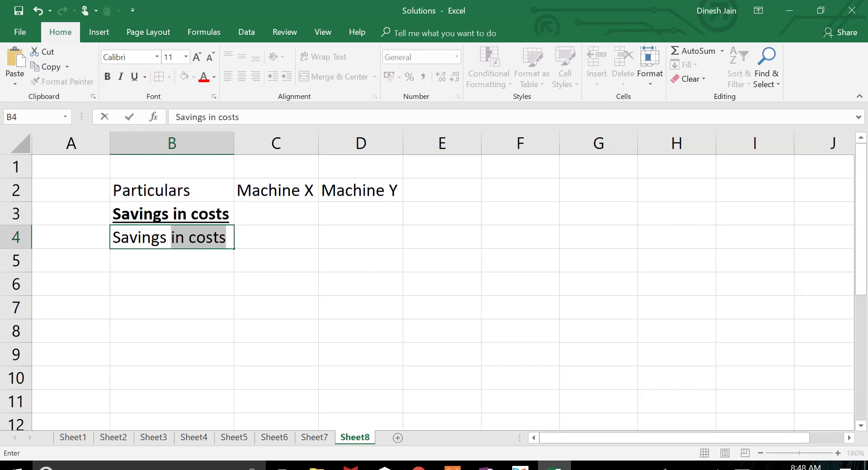
{"action": "type", "text": "in scrap"}
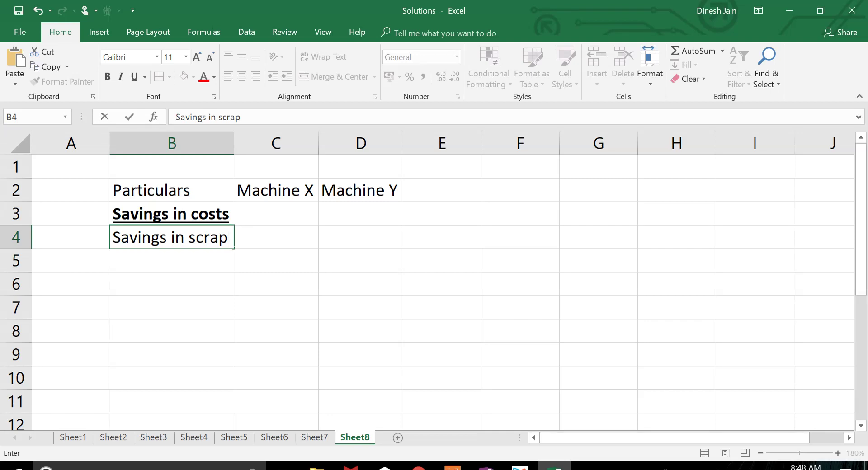
{"action": "key", "text": "Return"}
Check the scrap savings in the problem PDF and enter 10000 for Machine X in C4 and 15000 for Machine Y in D4
{"action": "left_click", "coordinate": [276, 237]}
{"action": "key", "text": "alt+Tab"}
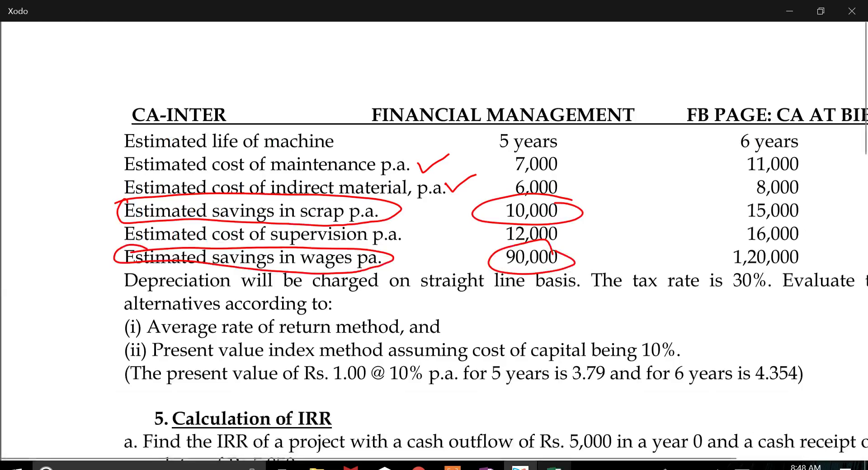
{"action": "key", "text": "alt+Tab"}
{"action": "type", "text": "10000"}
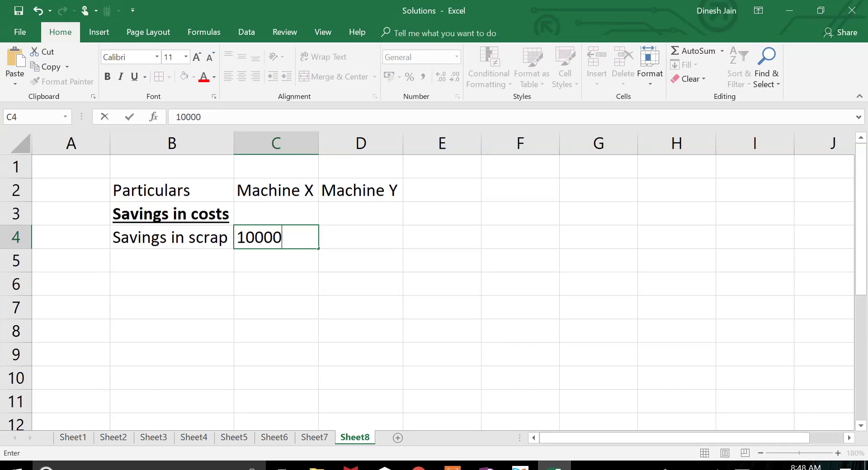
{"action": "key", "text": "Return"}
{"action": "left_click", "coordinate": [361, 237]}
{"action": "type", "text": "15000"}
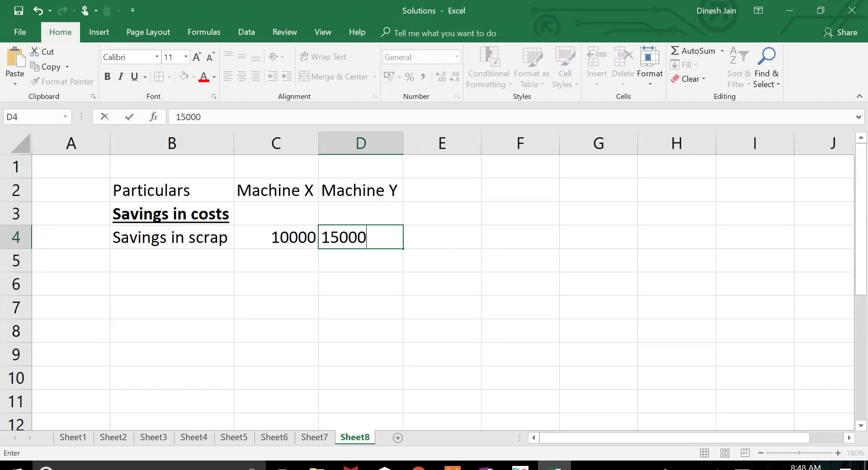
{"action": "key", "text": "Return"}
Enter the row label "Savings in wages" in cell B5
{"action": "left_click", "coordinate": [276, 260]}
{"action": "left_click", "coordinate": [172, 261]}
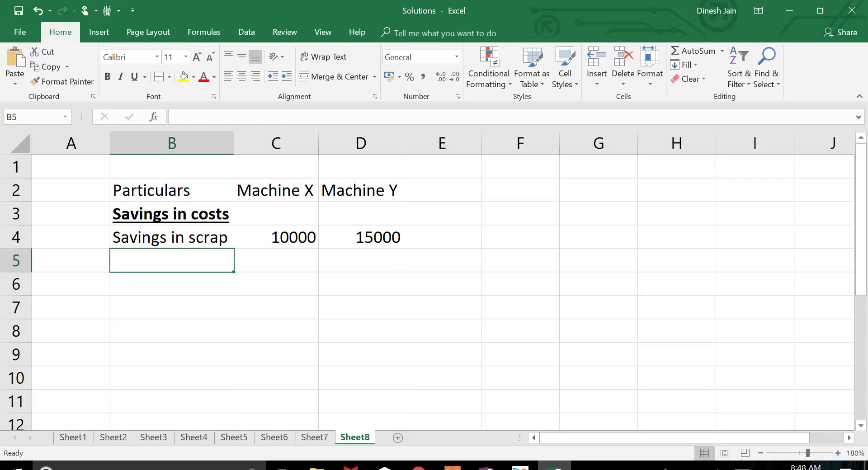
{"action": "type", "text": "Savng"}
{"action": "key", "text": "BackSpace"}
{"action": "key", "text": "BackSpace"}
{"action": "type", "text": "ings in"}
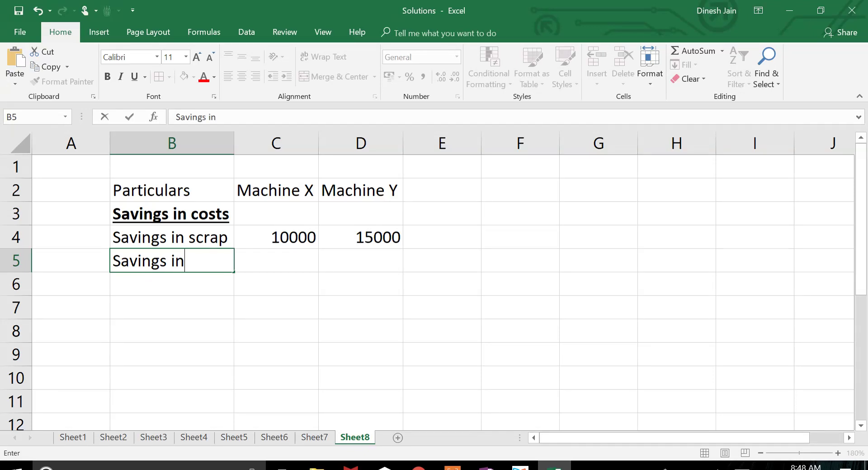
{"action": "type", "text": " wages"}
{"action": "key", "text": "Tab"}
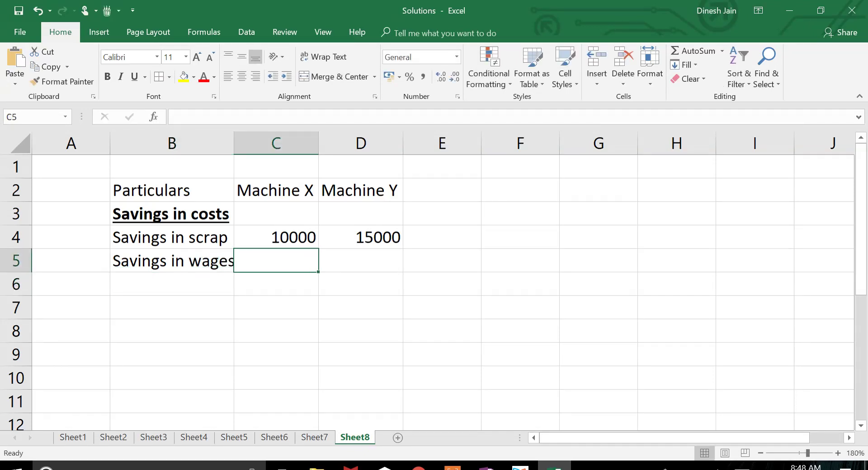
Check the wage savings in the problem PDF and enter 90000 for Machine X in C5 and 120000 for Machine Y in D5
{"action": "key", "text": "alt+Tab"}
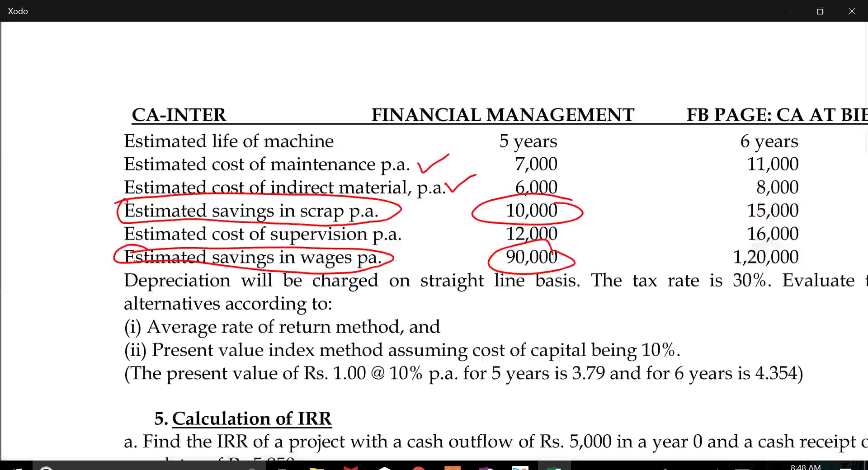
{"action": "key", "text": "alt+Tab"}
{"action": "type", "text": "90000"}
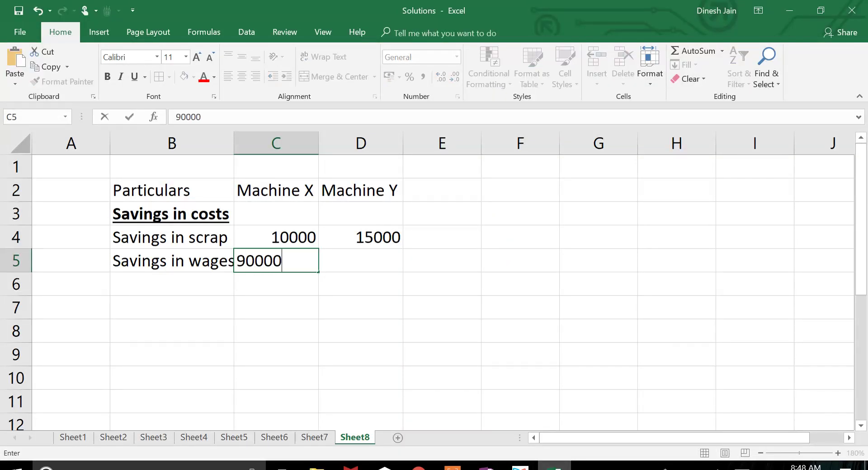
{"action": "key", "text": "Return"}
{"action": "left_click", "coordinate": [361, 260]}
{"action": "type", "text": "120000"}
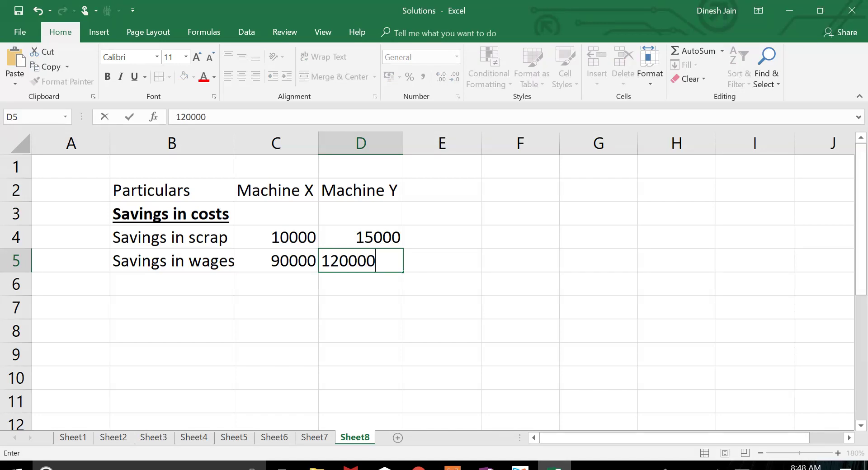
{"action": "key", "text": "Return"}
Enter the heading "Less: All costs other than depn" in cell B6
{"action": "left_click", "coordinate": [172, 284]}
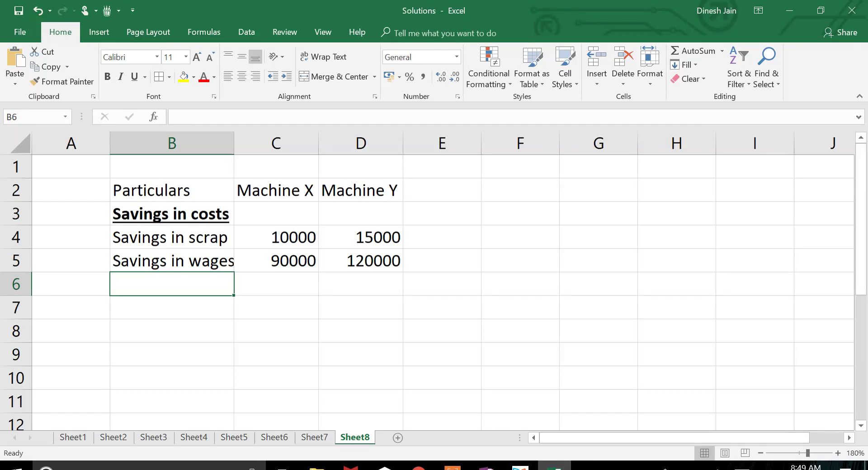
{"action": "type", "text": "L"}
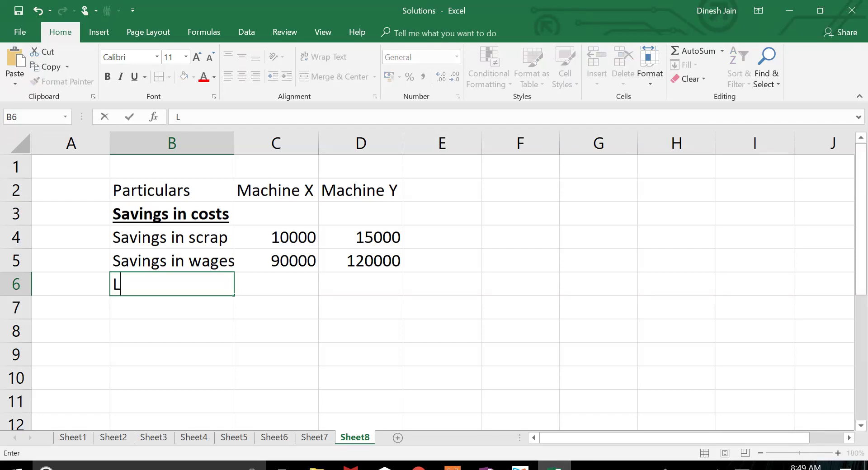
{"action": "type", "text": "ess: All"}
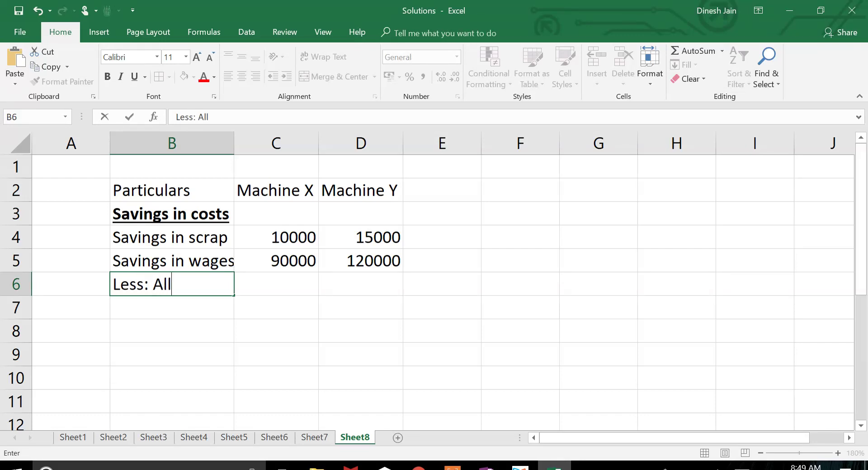
{"action": "type", "text": " costs other than d"}
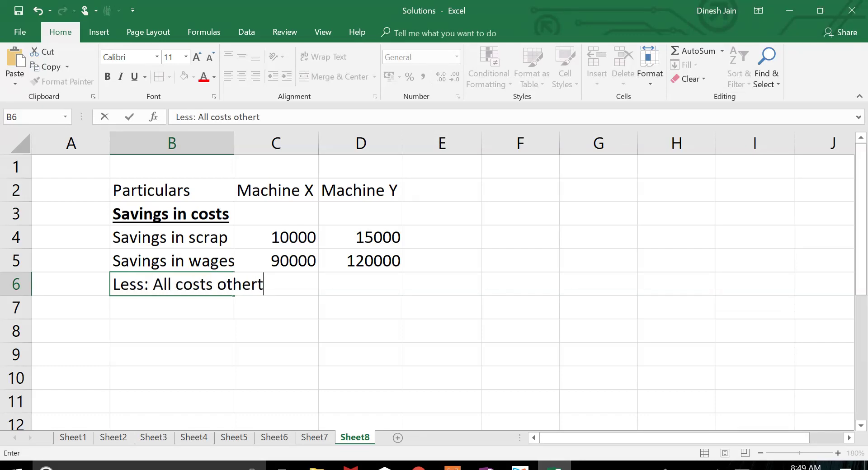
{"action": "type", "text": "epn"}
{"action": "key", "text": "Return"}
Autofit column B to the heading in B6 and make that heading bold and underlined
{"action": "left_click", "coordinate": [172, 284]}
{"action": "key", "text": "alt+h"}
{"action": "key", "text": "o"}
{"action": "key", "text": "i"}
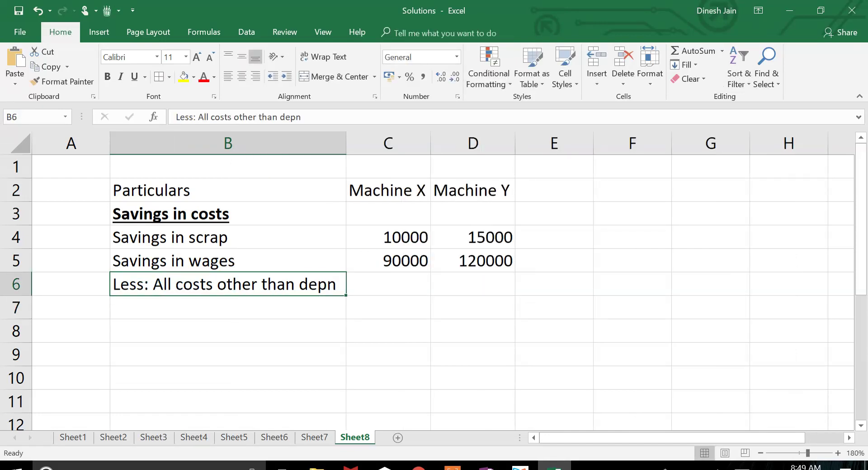
{"action": "key", "text": "ctrl+b"}
{"action": "key", "text": "ctrl+u"}
Enter the row label "Cost of maintenance" in cell B7
{"action": "left_click", "coordinate": [229, 308]}
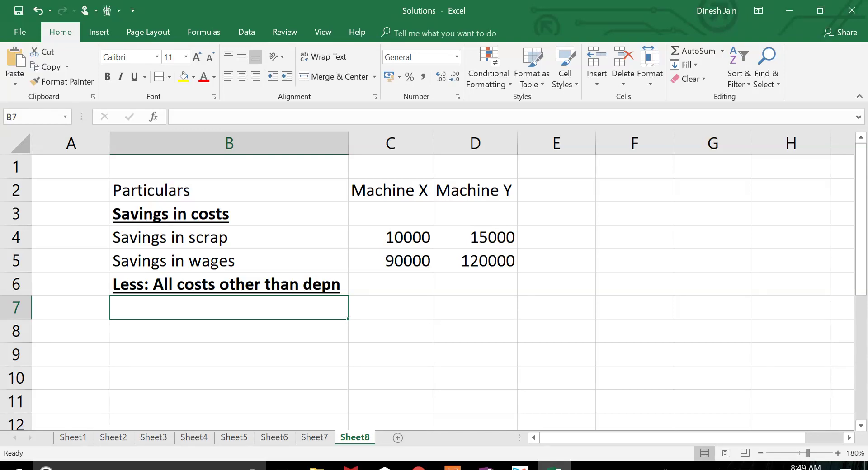
{"action": "left_click_drag", "start_coordinate": [808, 453], "coordinate": [810, 453]}
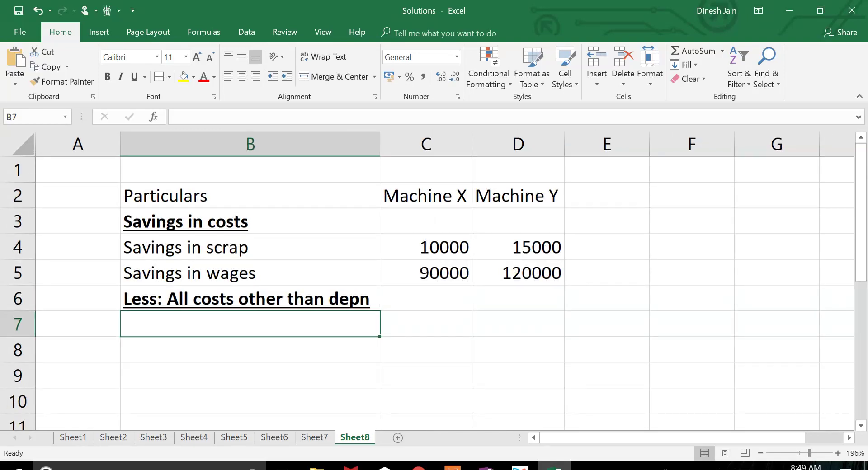
{"action": "type", "text": "Cost "}
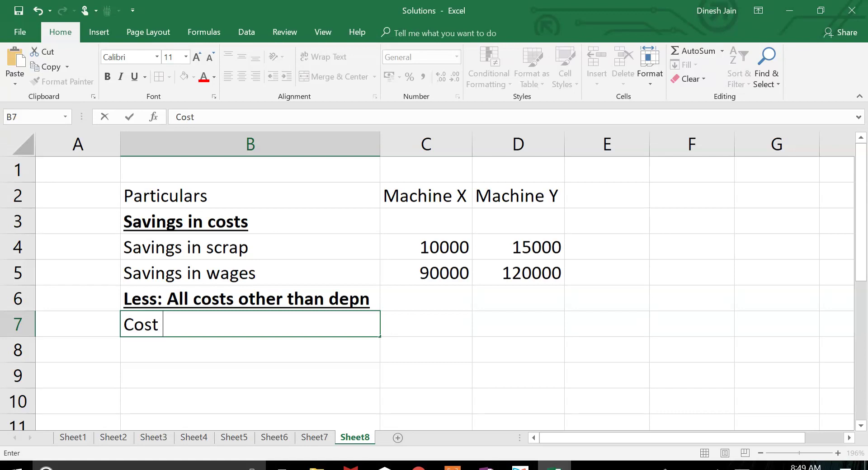
{"action": "type", "text": "of maint"}
{"action": "key", "text": "BackSpace"}
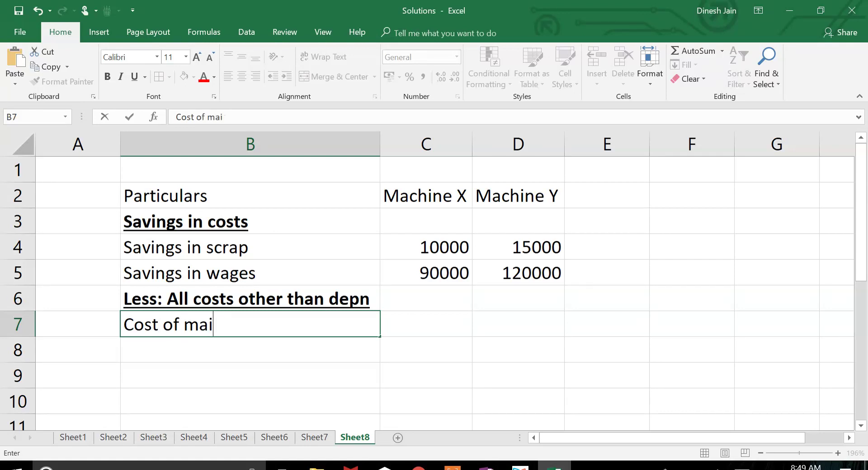
{"action": "type", "text": "ntenance"}
{"action": "key", "text": "Return"}
Check the maintenance cost in the problem PDF and enter it for Machine X in cell C7 as -7000
{"action": "left_click", "coordinate": [426, 324]}
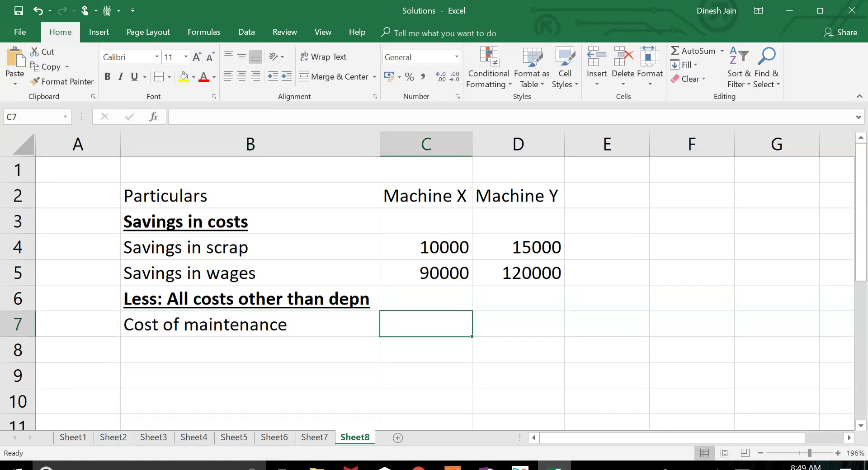
{"action": "key", "text": "alt+Tab"}
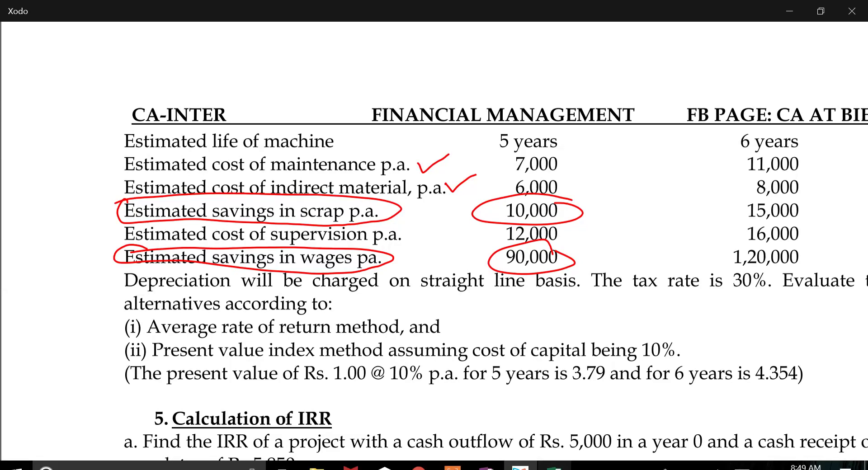
{"action": "key", "text": "alt+Tab"}
{"action": "type", "text": "700"}
{"action": "key", "text": "Escape"}
{"action": "type", "text": "-7000"}
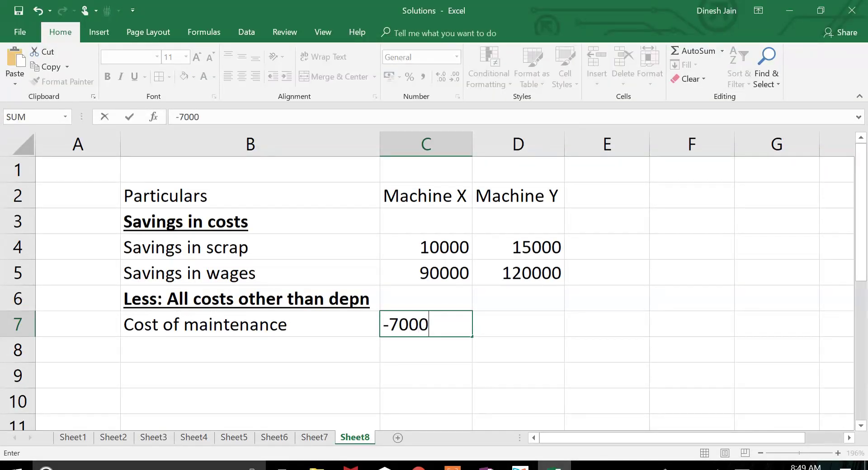
{"action": "key", "text": "Tab"}
Enter the Machine Y maintenance cost in cell D7 as -11000
{"action": "type", "text": "-1000"}
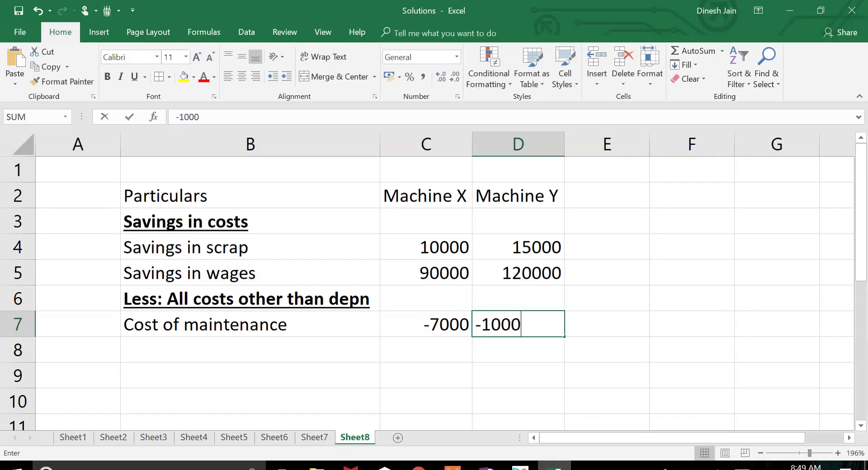
{"action": "key", "text": "BackSpace"}
{"action": "key", "text": "BackSpace"}
{"action": "key", "text": "BackSpace"}
{"action": "type", "text": "1000"}
{"action": "key", "text": "Return"}
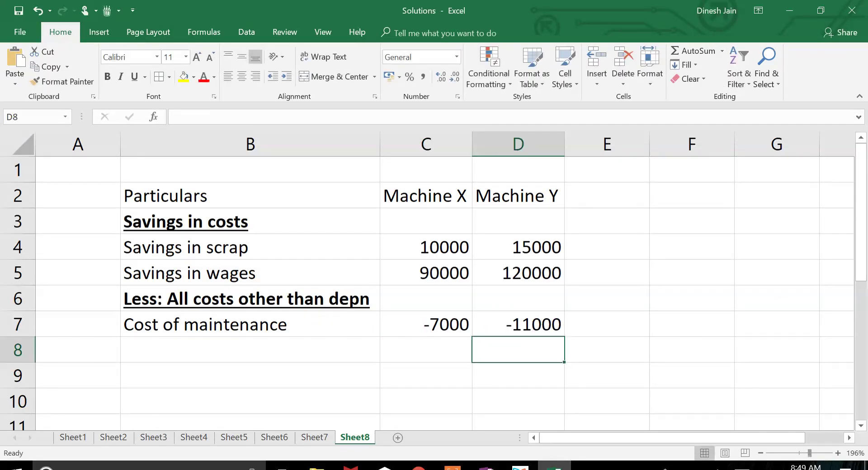
Check the next cost item in the problem PDF and enter the row label "Cost of indirect material" in cell B8
{"action": "key", "text": "Left"}
{"action": "key", "text": "Left"}
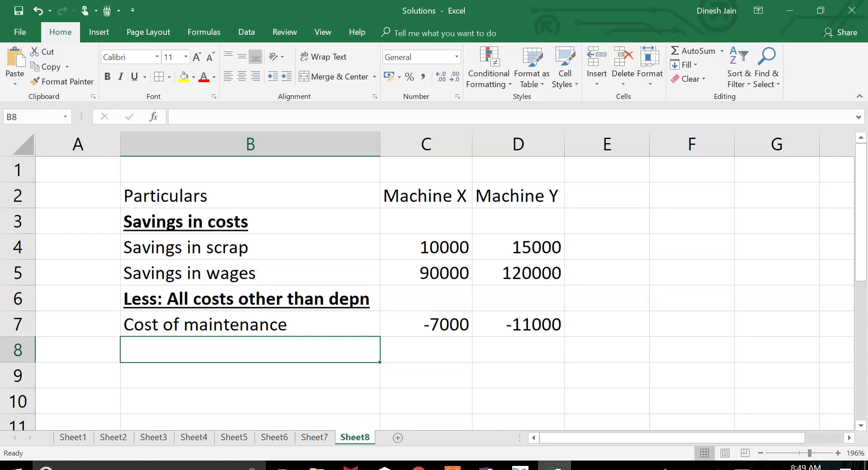
{"action": "key", "text": "alt+Tab"}
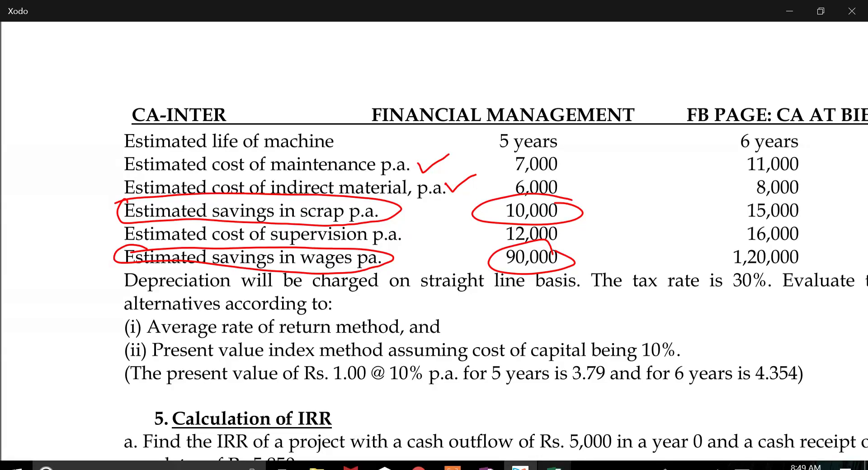
{"action": "key", "text": "alt+Tab"}
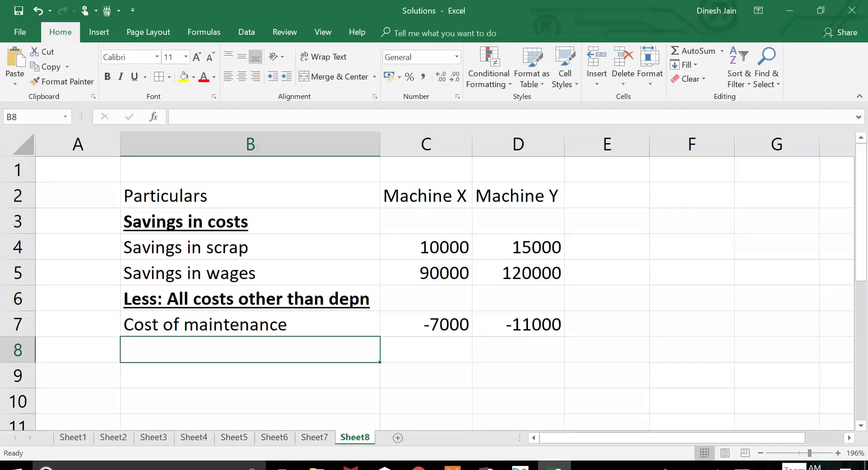
{"action": "type", "text": "Cost of ind"}
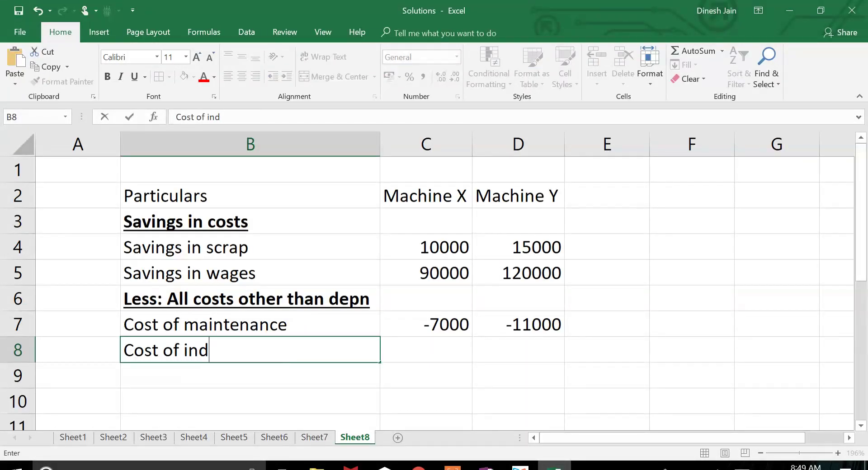
{"action": "type", "text": "irect material"}
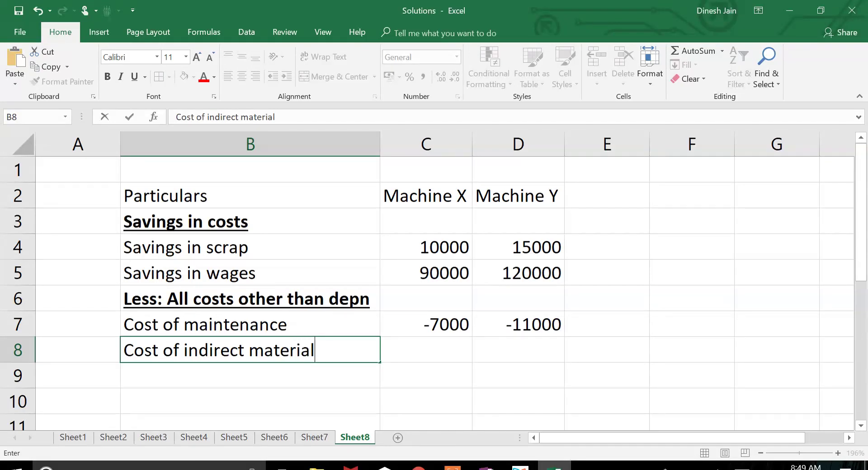
{"action": "key", "text": "Return"}
Look up the indirect material costs in the problem PDF and enter -6000 in C8 and -8000 in D8
{"action": "key", "text": "Up"}
{"action": "key", "text": "Right"}
{"action": "key", "text": "alt+Tab"}
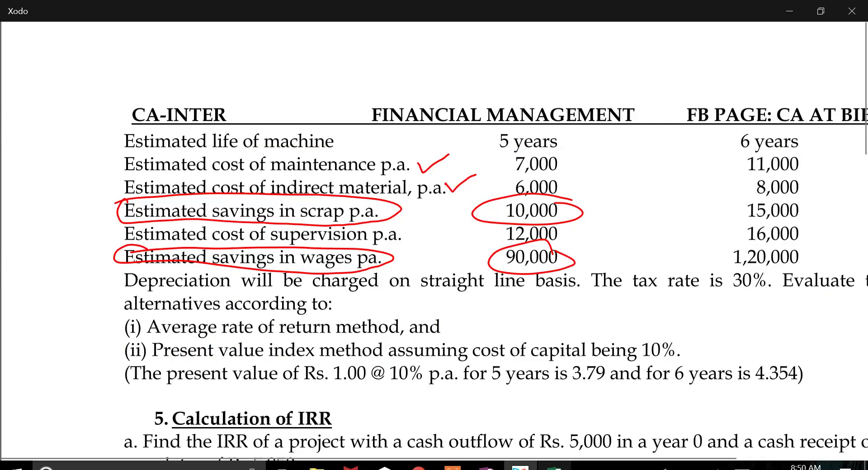
{"action": "key", "text": "alt+Tab"}
{"action": "type", "text": "-6000"}
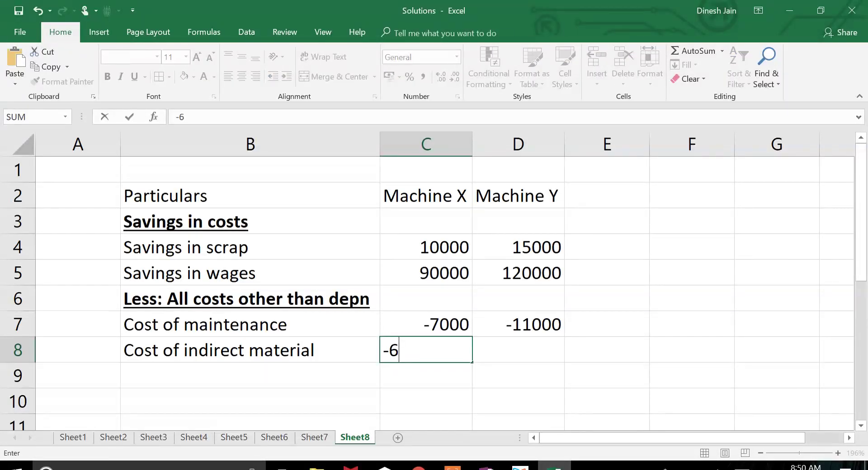
{"action": "key", "text": "Return"}
{"action": "key", "text": "Up"}
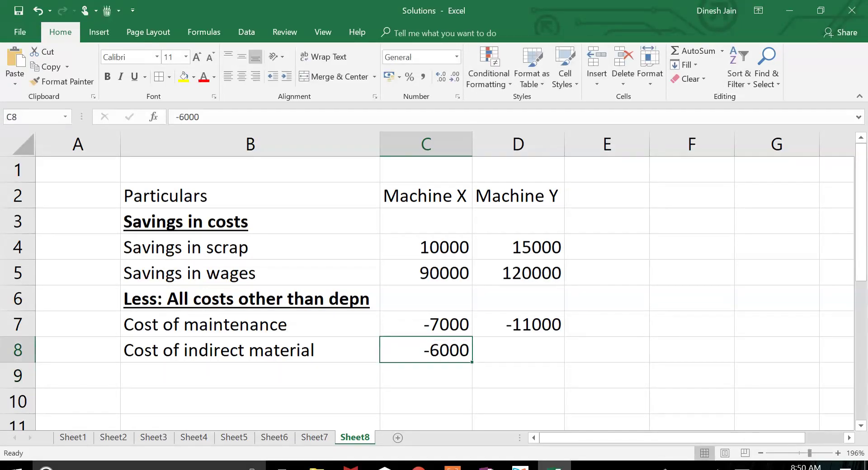
{"action": "key", "text": "Right"}
{"action": "type", "text": "-8000"}
{"action": "key", "text": "Return"}
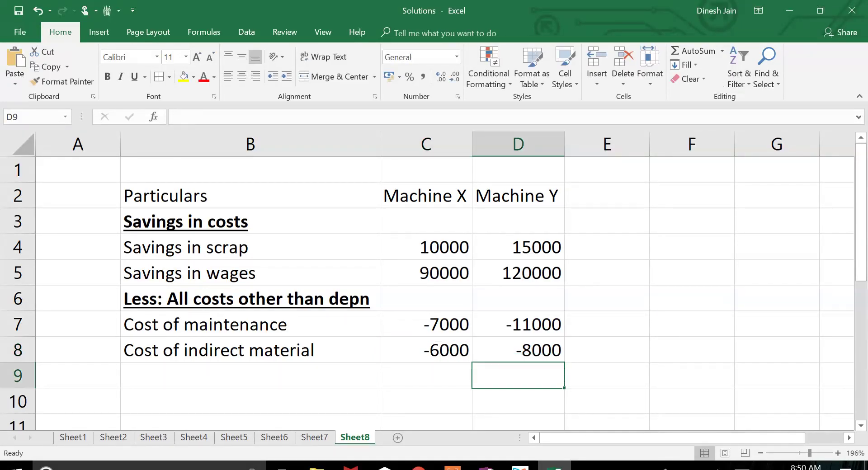
Check the remaining cost item in the problem PDF and enter the row label "Cost of supervision" in cell B9
{"action": "key", "text": "Left"}
{"action": "key", "text": "Left"}
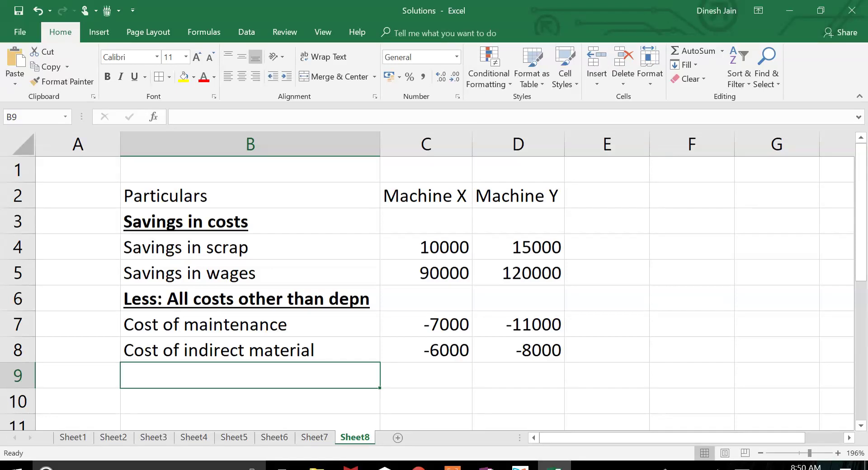
{"action": "key", "text": "alt+Tab"}
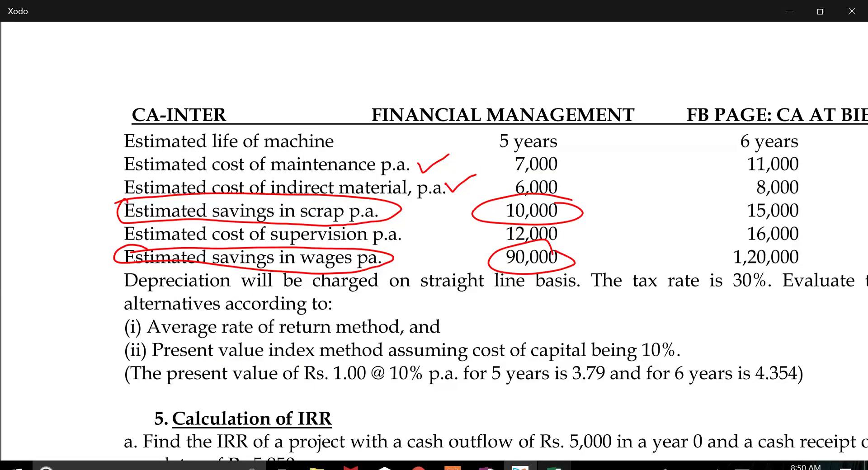
{"action": "key", "text": "alt+Tab"}
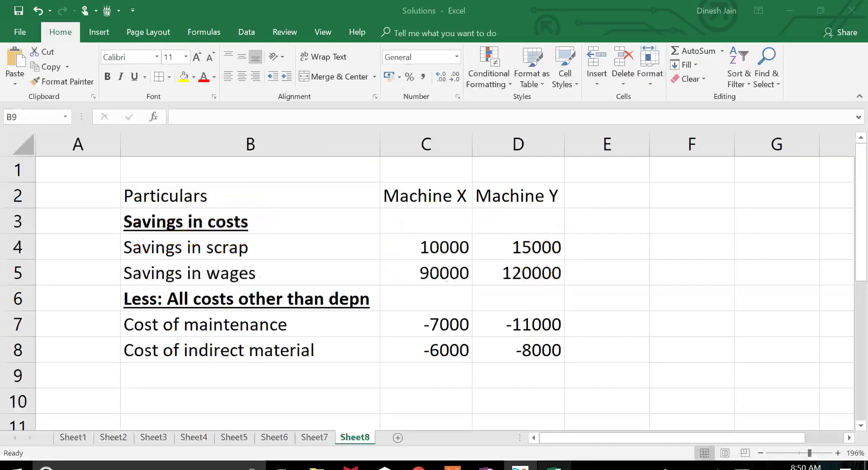
{"action": "type", "text": "Cost"}
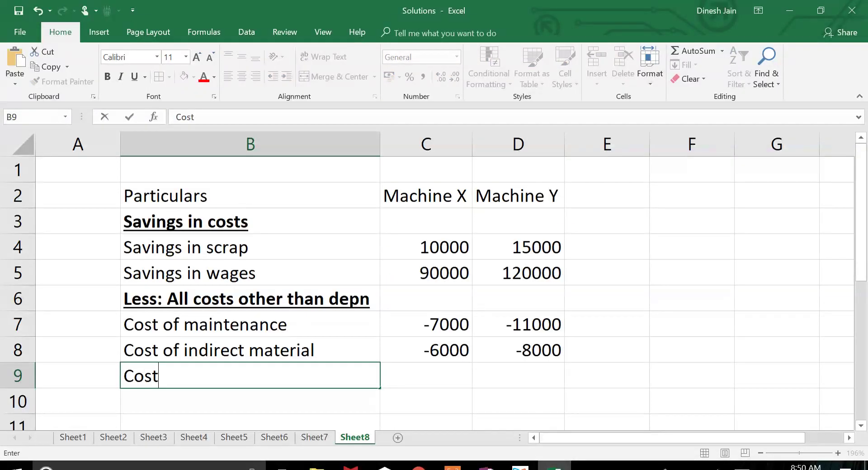
{"action": "type", "text": " of supervision"}
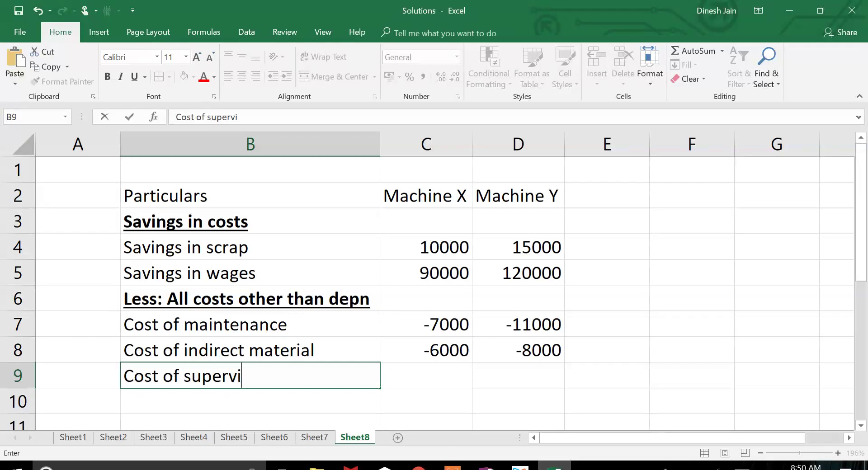
{"action": "key", "text": "Return"}
Look up the supervision costs in the problem PDF and enter -12000 in C9 and -16000 in D9
{"action": "key", "text": "Up"}
{"action": "key", "text": "Right"}
{"action": "key", "text": "alt+Tab"}
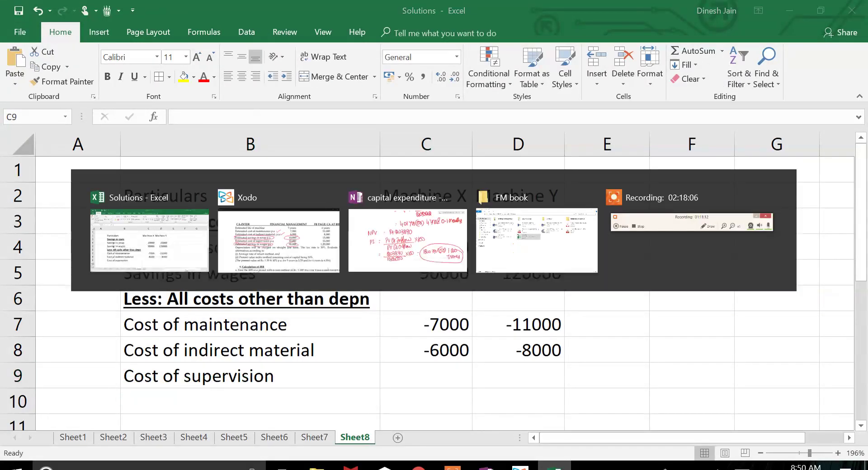
{"action": "key", "text": "alt+Tab"}
{"action": "type", "text": "-12000"}
{"action": "key", "text": "Return"}
{"action": "left_click", "coordinate": [518, 376]}
{"action": "type", "text": "-16000"}
{"action": "key", "text": "Return"}
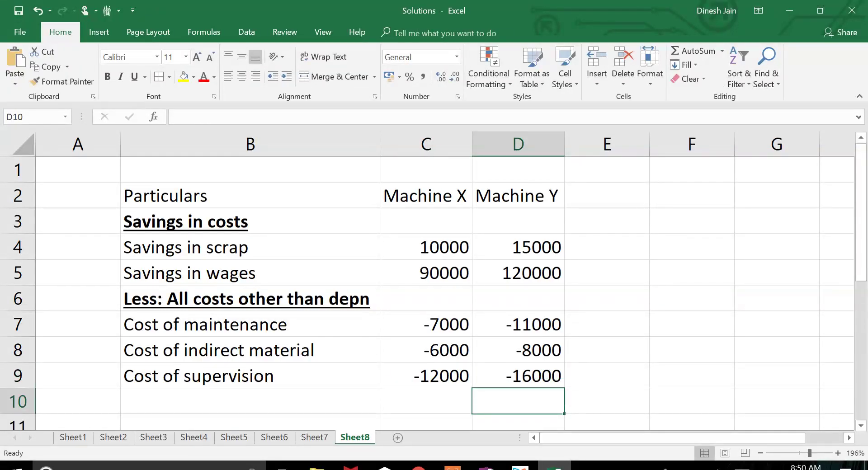
Recheck the cost items in the problem PDF and enter the row label "PBDT" in cell B10
{"action": "key", "text": "alt+Tab"}
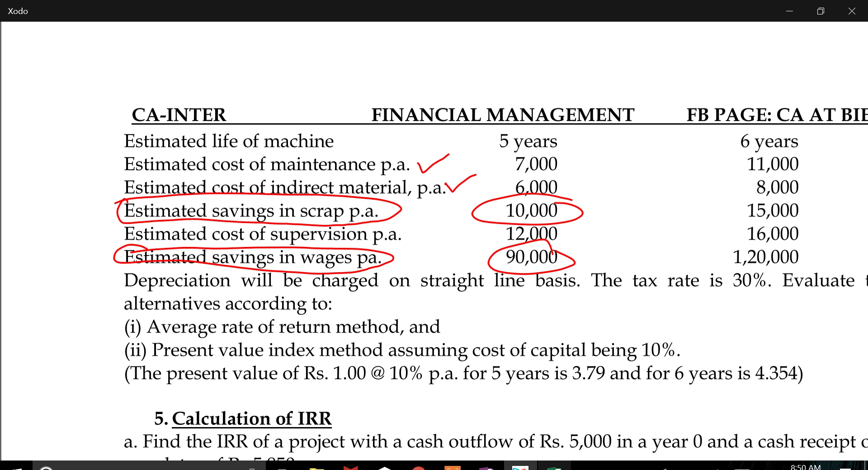
{"action": "key", "text": "alt+Tab"}
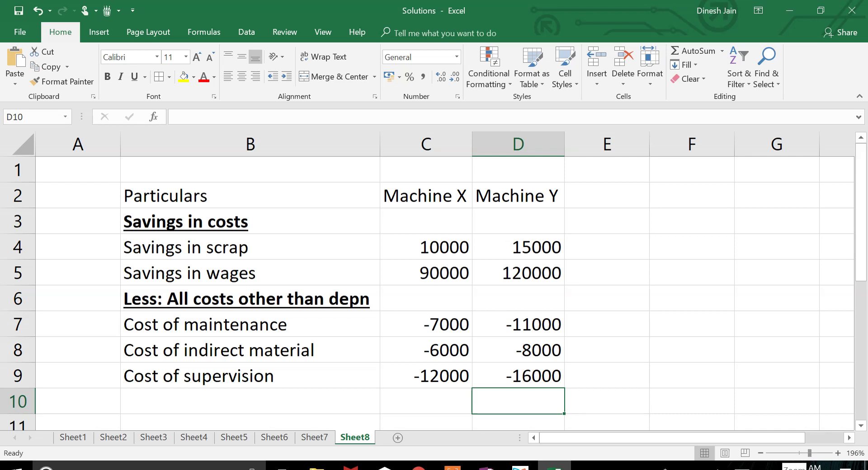
{"action": "left_click", "coordinate": [426, 402]}
{"action": "left_click", "coordinate": [250, 401]}
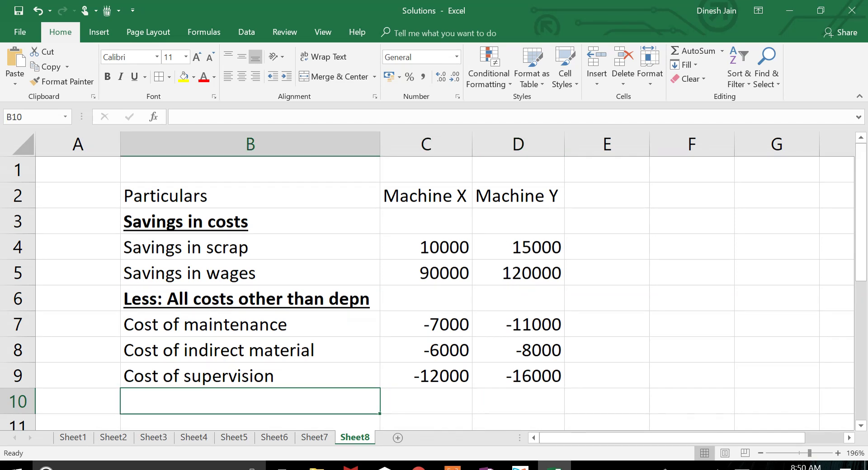
{"action": "type", "text": "PBDT"}
{"action": "key", "text": "Return"}
Calculate the PBDT for Machine X in cell C10 with a SUM formula over C4:C9
{"action": "left_click", "coordinate": [426, 377]}
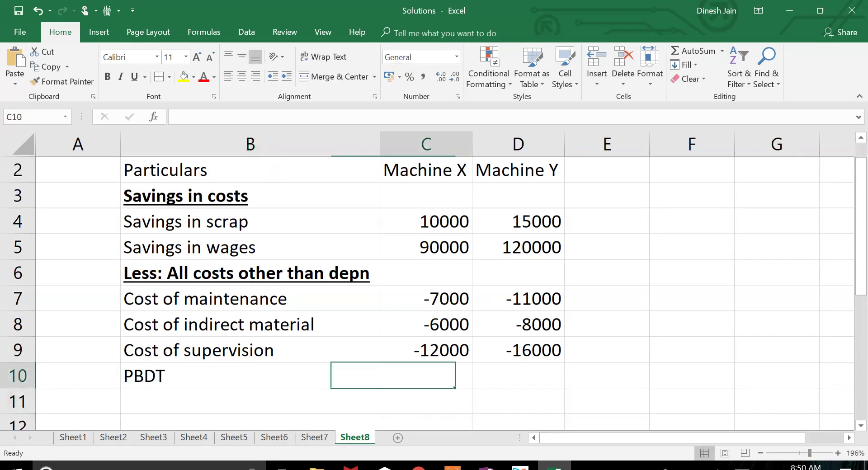
{"action": "type", "text": "=sum("}
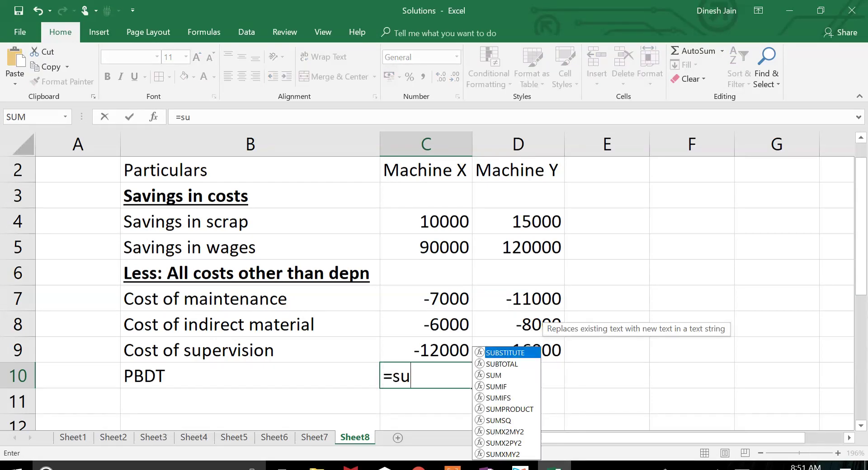
{"action": "key", "text": "Up"}
{"action": "key", "text": "shift+Up"}
{"action": "key", "text": "shift+Up"}
{"action": "key", "text": "shift+Up"}
{"action": "key", "text": "shift+Up"}
{"action": "key", "text": "shift+Up"}
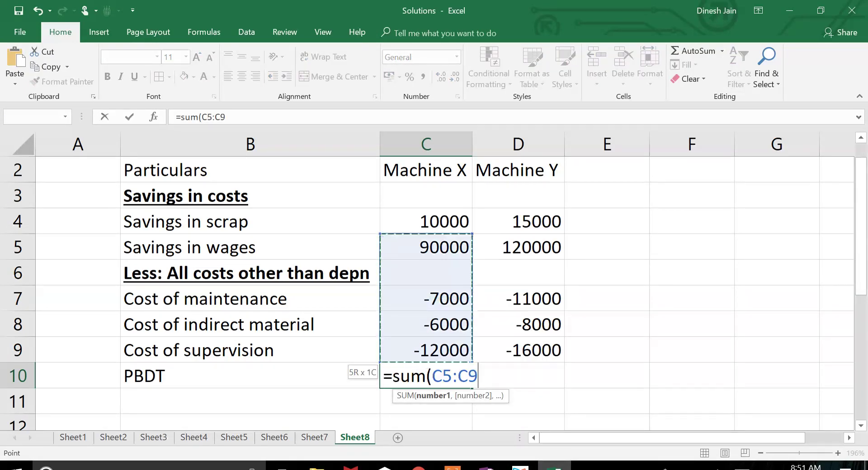
{"action": "type", "text": ")"}
{"action": "key", "text": "Return"}
Fill the PBDT formula from C10 into D10 for Machine Y
{"action": "key", "text": "Up"}
{"action": "key", "text": "Right"}
{"action": "key", "text": "ctrl+r"}
Enter the row label "Less: Depreciation" in cell B11 below PBDT
{"action": "key", "text": "Down"}
{"action": "key", "text": "Down"}
{"action": "key", "text": "Down"}
{"action": "key", "text": "Down"}
{"action": "key", "text": "Down"}
{"action": "key", "text": "Left"}
{"action": "key", "text": "Left"}
{"action": "key", "text": "ctrl+Up"}
{"action": "key", "text": "Down"}
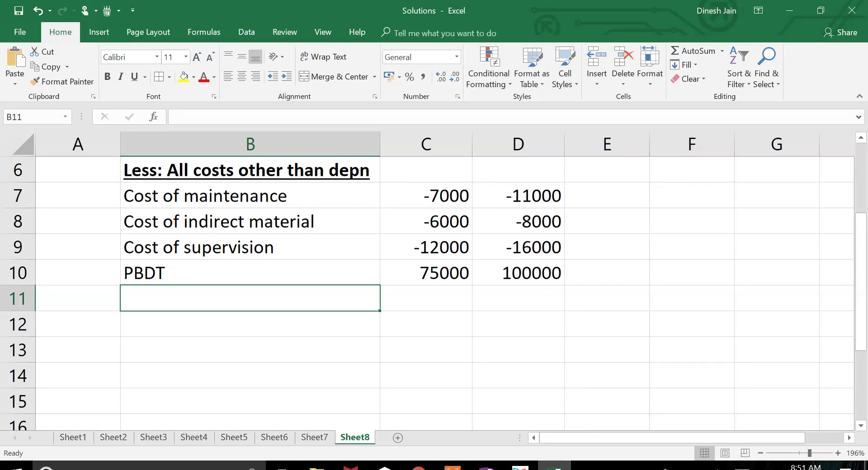
{"action": "type", "text": "Le"}
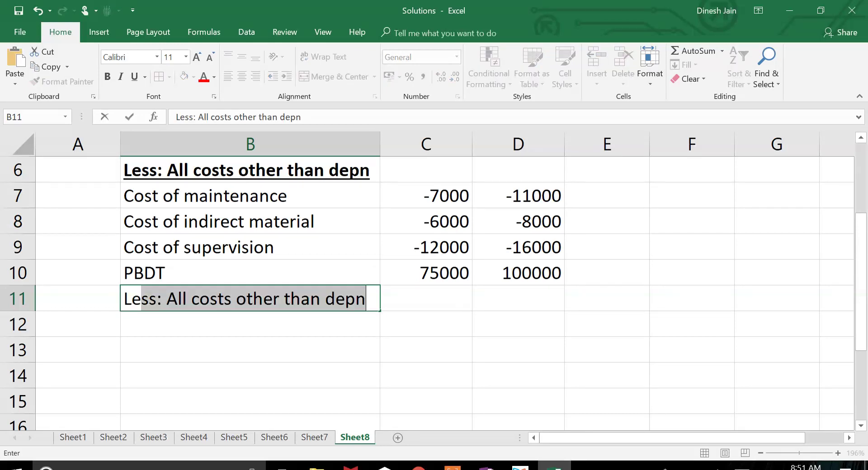
{"action": "type", "text": "ss: Dep"}
{"action": "key", "text": "BackSpace"}
{"action": "type", "text": "epreciation"}
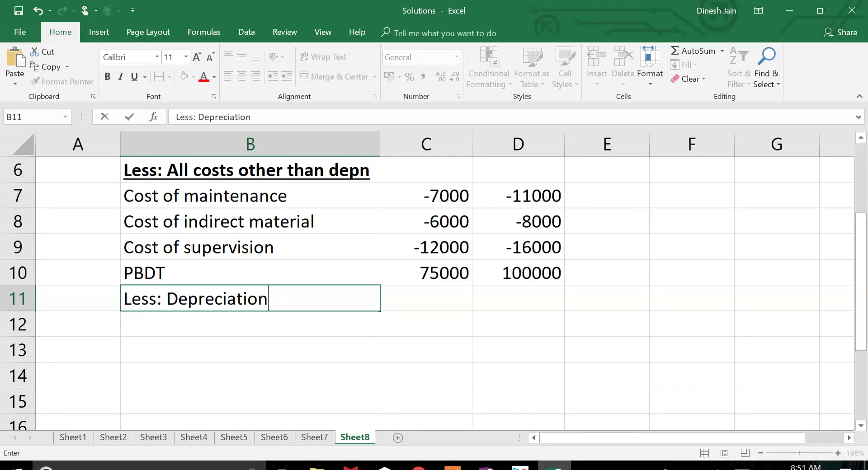
{"action": "key", "text": "Return"}
Check the cost of Machine X in the problem PDF and enter its yearly straight-line depreciation in cell C11 as -30000
{"action": "key", "text": "Up"}
{"action": "key", "text": "alt+Tab"}
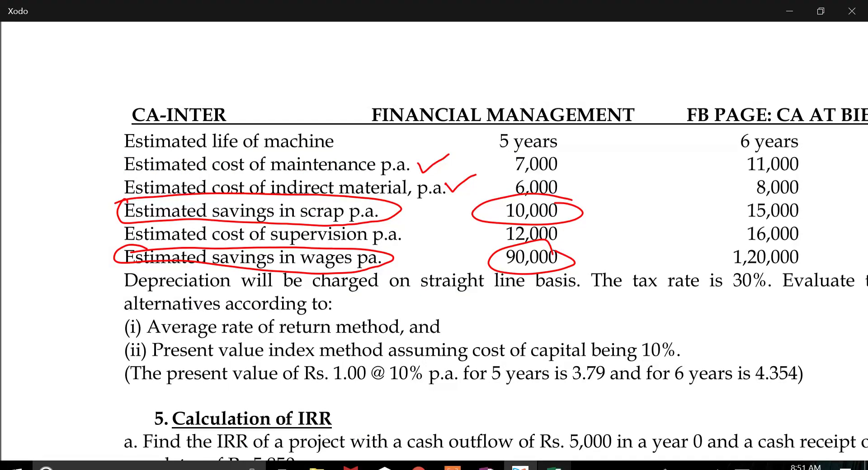
{"action": "scroll", "coordinate": [435, 242], "scroll_direction": "up", "scroll_amount": 10}
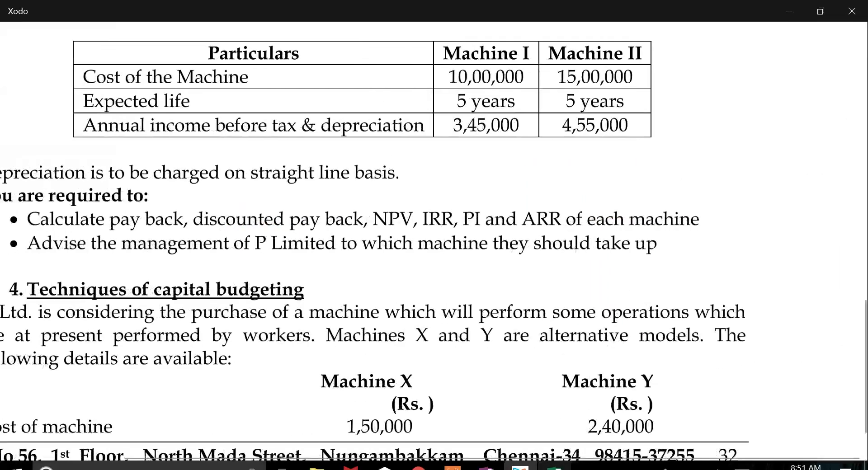
{"action": "key", "text": "alt+Tab"}
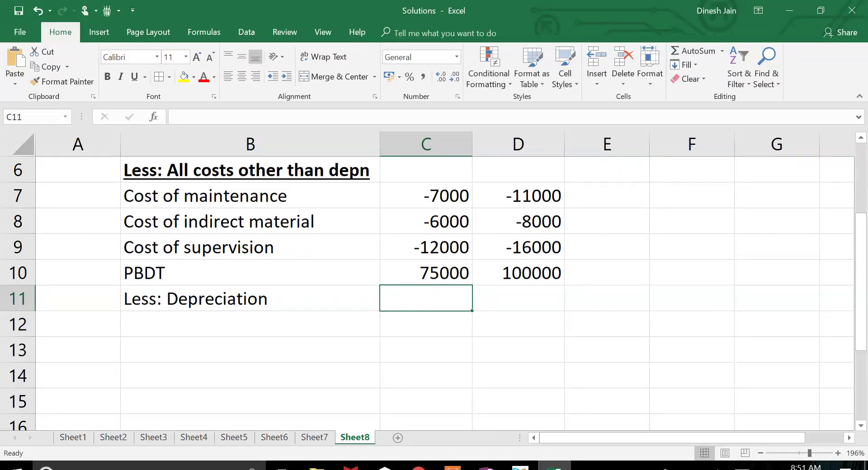
{"action": "key", "text": "alt+Tab"}
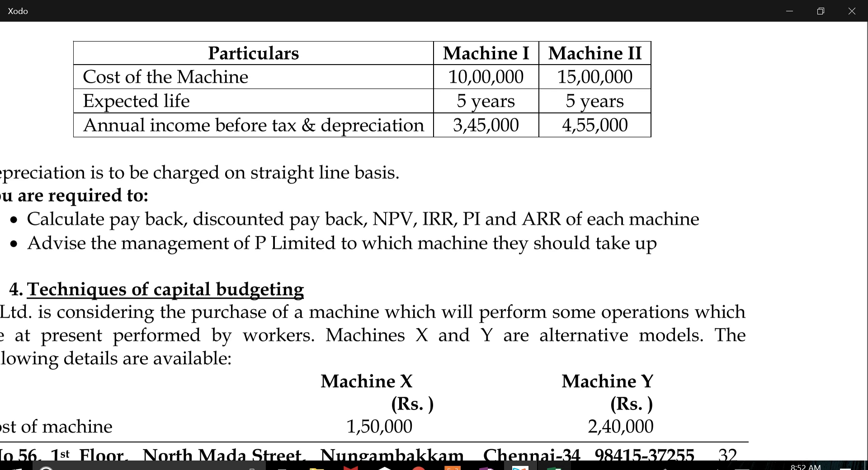
{"action": "key", "text": "alt+Tab"}
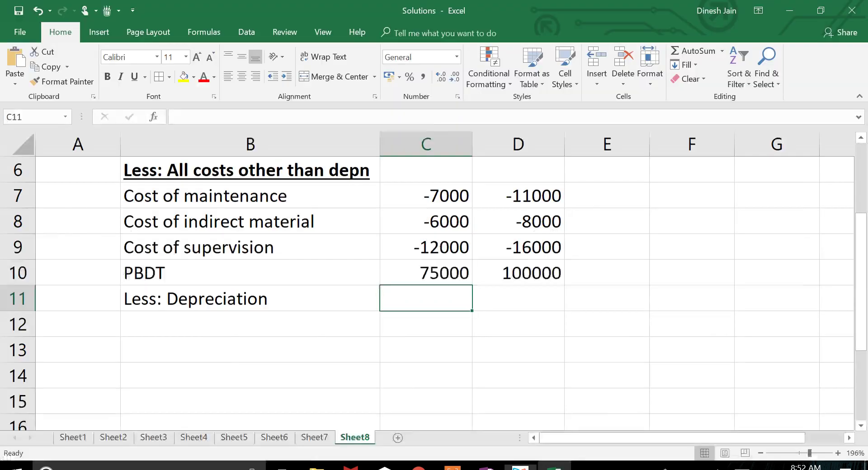
{"action": "type", "text": "-30000"}
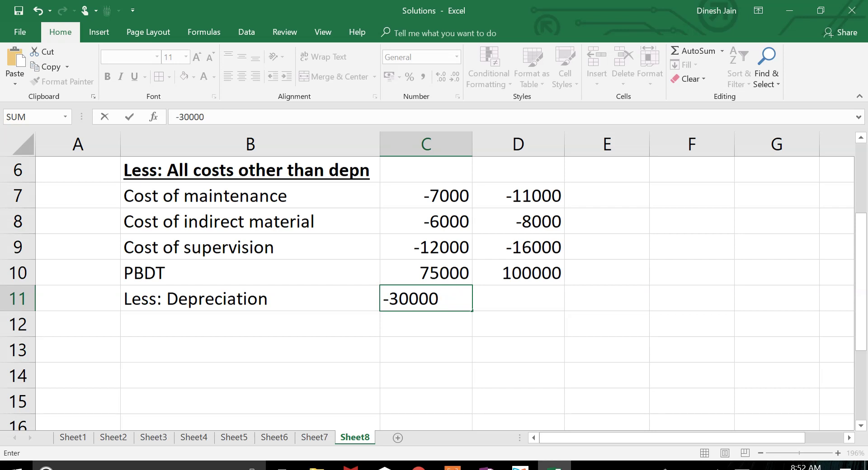
{"action": "key", "text": "Return"}
Check the cost and estimated life of Machine Y in the problem PDF and enter its yearly depreciation in cell D11 as -40000
{"action": "left_click", "coordinate": [518, 298]}
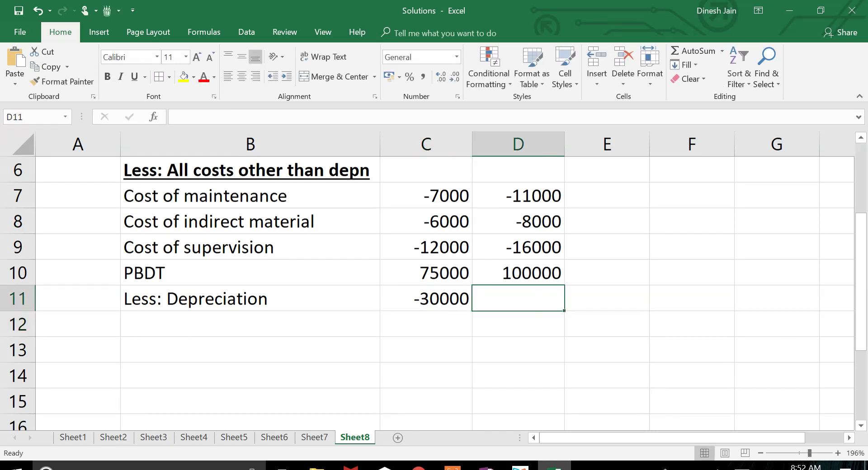
{"action": "key", "text": "alt+Tab"}
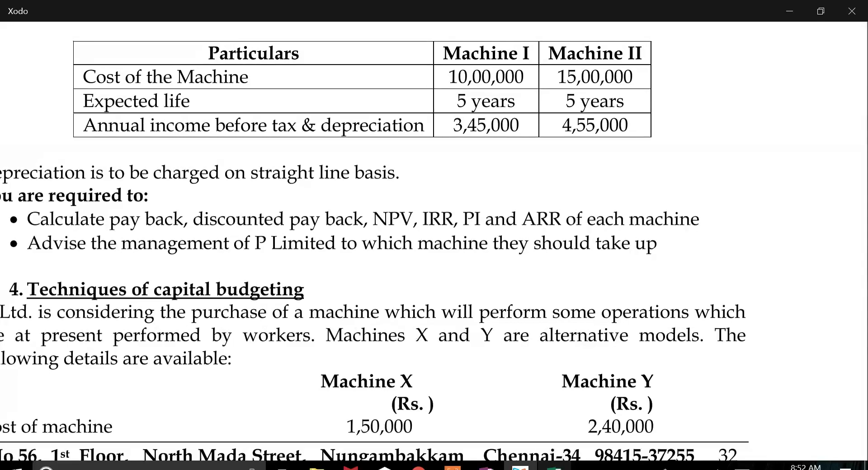
{"action": "key", "text": "Page_Down"}
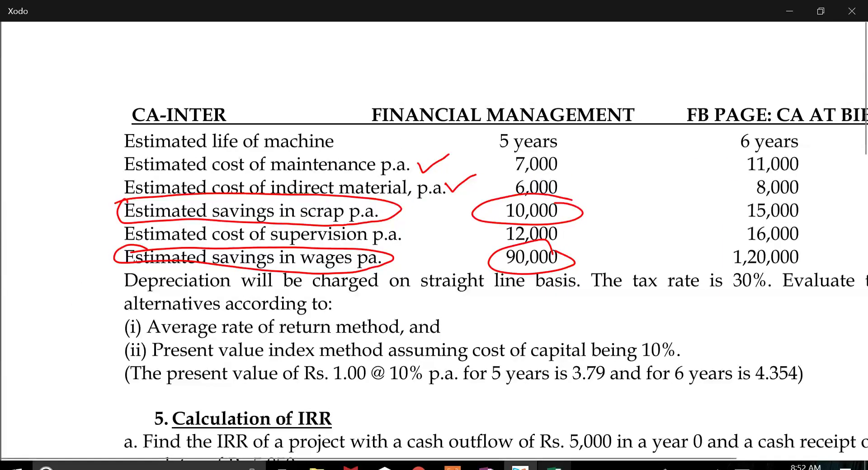
{"action": "key", "text": "alt+Tab"}
{"action": "type", "text": "-40000"}
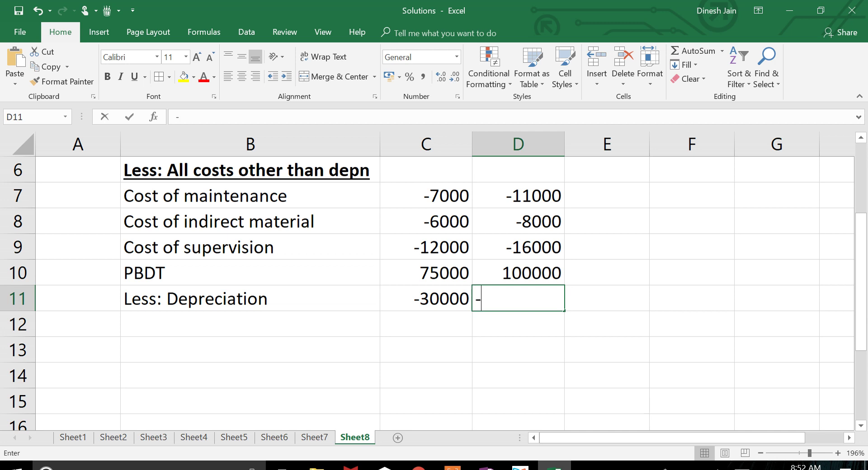
{"action": "key", "text": "Return"}
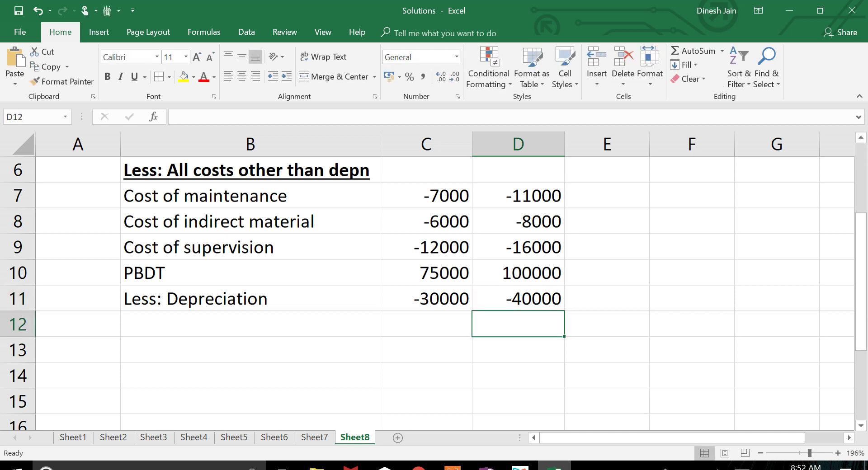
Enter the row label "PBT" in cell B12 below the depreciation row
{"action": "key", "text": "Left"}
{"action": "key", "text": "Left"}
{"action": "type", "text": "PBT"}
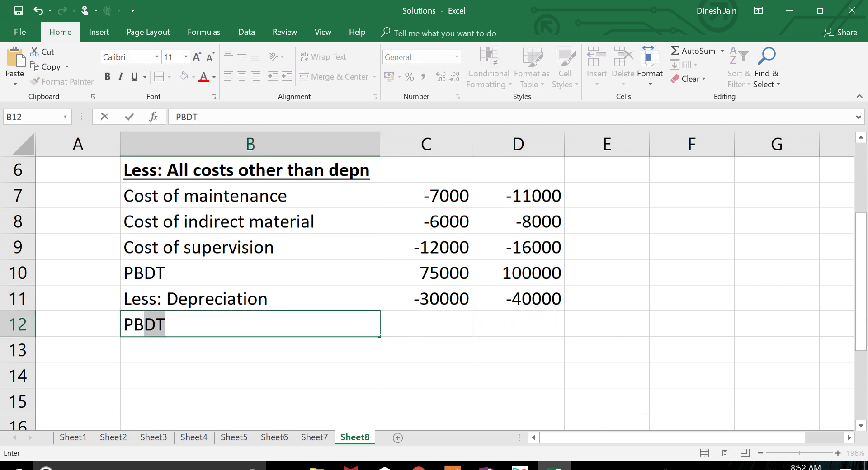
{"action": "key", "text": "Tab"}
Calculate PBT for Machine X in cell C12 as =C10+C11 and fill the formula into D12 for Machine Y
{"action": "type", "text": "="}
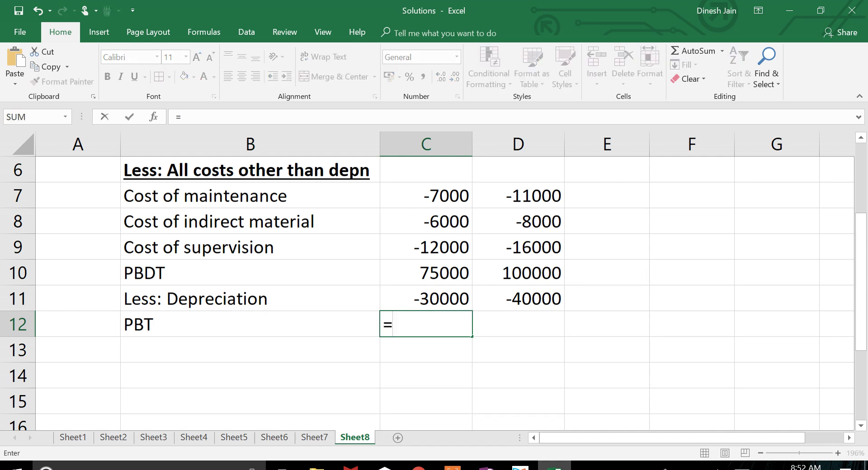
{"action": "key", "text": "Up"}
{"action": "key", "text": "Up"}
{"action": "type", "text": "+"}
{"action": "key", "text": "Up"}
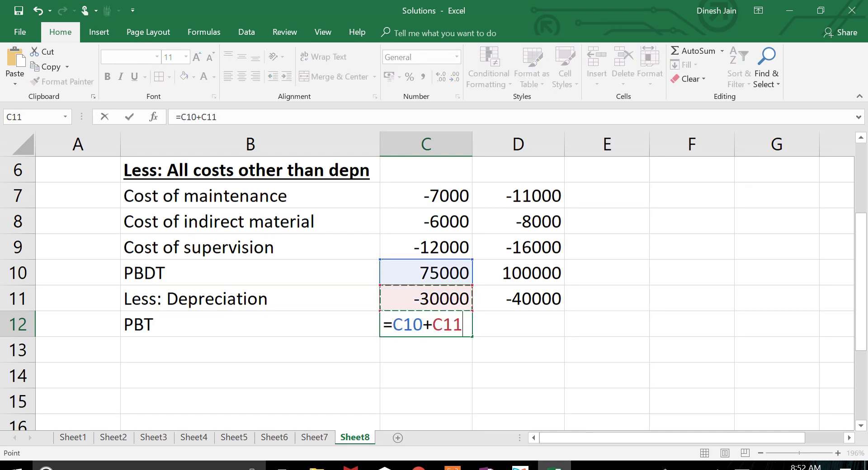
{"action": "key", "text": "Return"}
{"action": "left_click", "coordinate": [518, 324]}
{"action": "key", "text": "ctrl+r"}
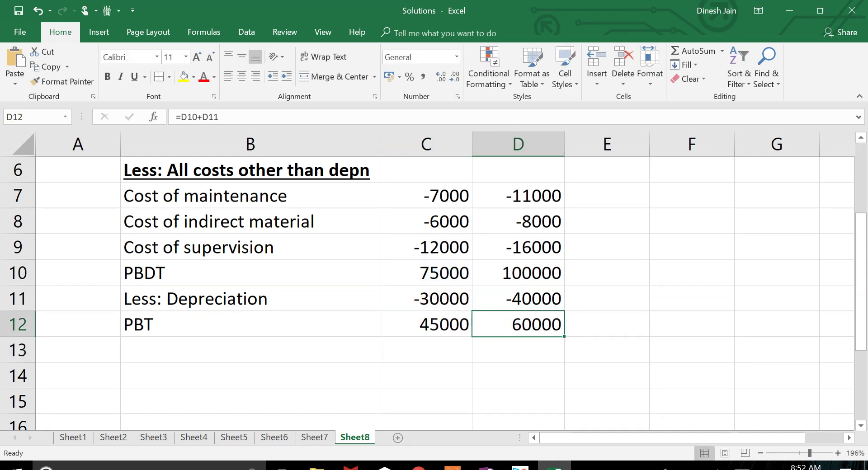
Enter the row label "Less: Tax" in cell B13 below PBT
{"action": "key", "text": "Down"}
{"action": "key", "text": "Left"}
{"action": "key", "text": "Left"}
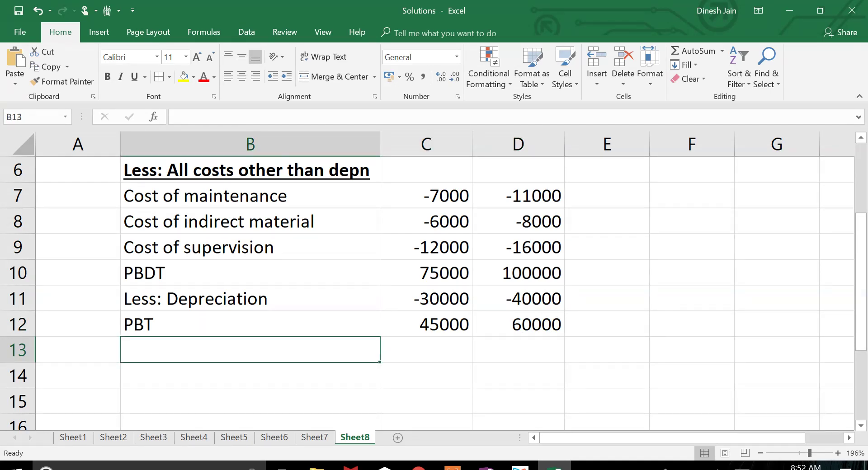
{"action": "type", "text": "Less: Tax"}
{"action": "key", "text": "ctrl+Return"}
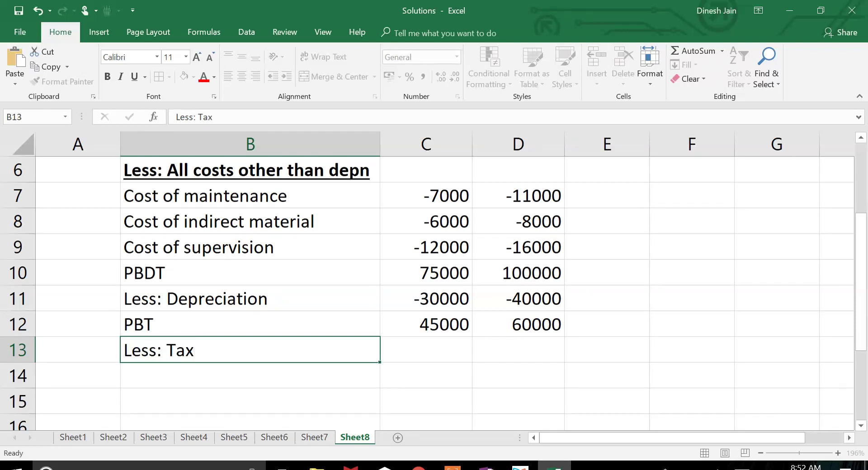
{"action": "key", "text": "Down"}
{"action": "key", "text": "Up"}
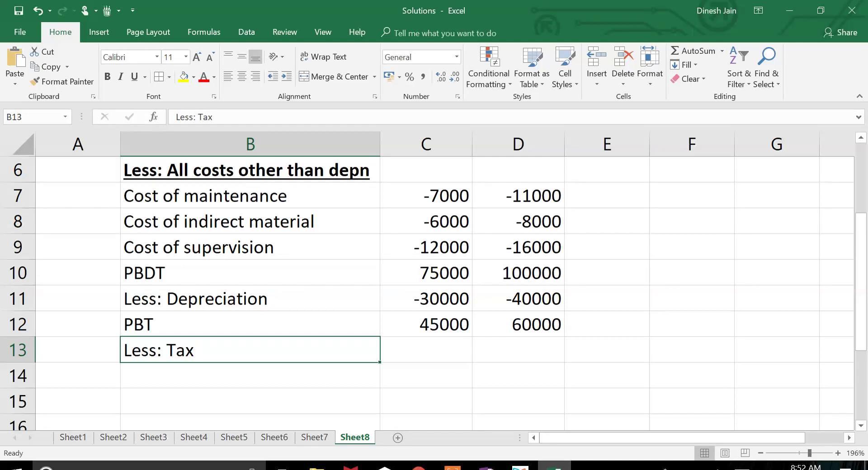
Calculate the 30% tax as a deduction in cell C13 with -C12*0.3 and fill it into D13 for Machine Y
{"action": "key", "text": "Right"}
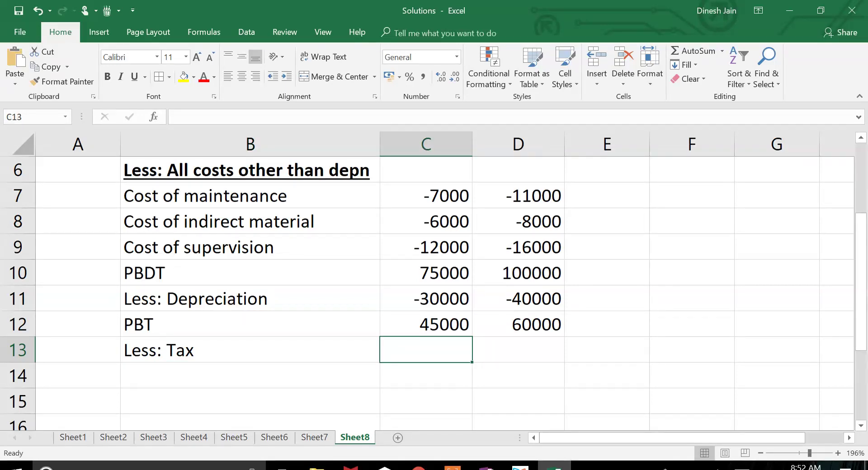
{"action": "type", "text": "-"}
{"action": "key", "text": "Up"}
{"action": "type", "text": "*0"}
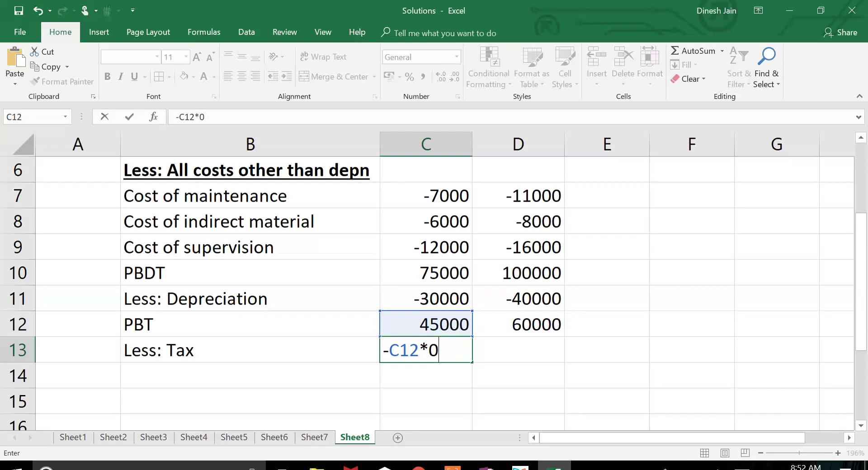
{"action": "type", "text": ".3"}
{"action": "key", "text": "Return"}
{"action": "key", "text": "Up"}
{"action": "key", "text": "Right"}
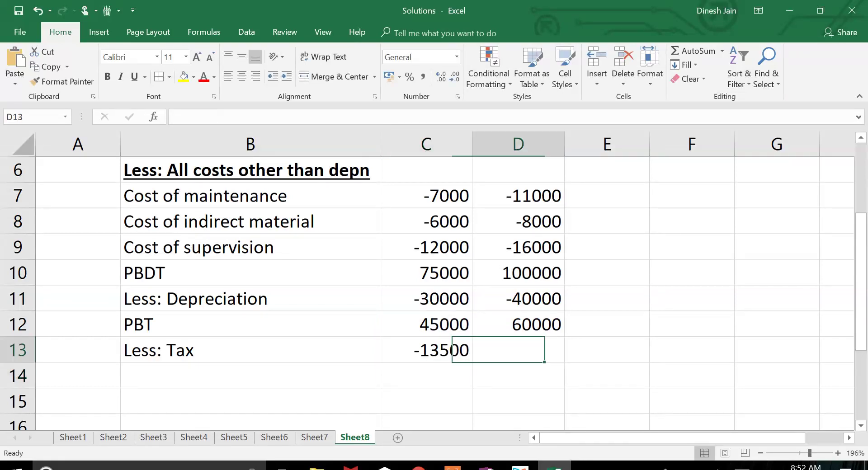
{"action": "key", "text": "ctrl+r"}
Enter the row label "PAT" in cell B14 below the tax row
{"action": "key", "text": "Return"}
{"action": "key", "text": "Left"}
{"action": "key", "text": "Left"}
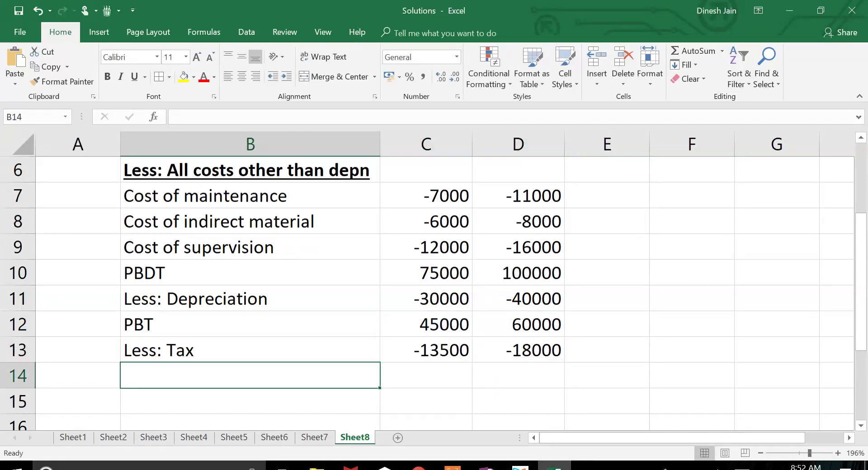
{"action": "type", "text": "PAT"}
{"action": "key", "text": "Right"}
Calculate PAT for Machine X in cell C14 as =C12+C13 and fill the formula into D14 for Machine Y
{"action": "type", "text": "="}
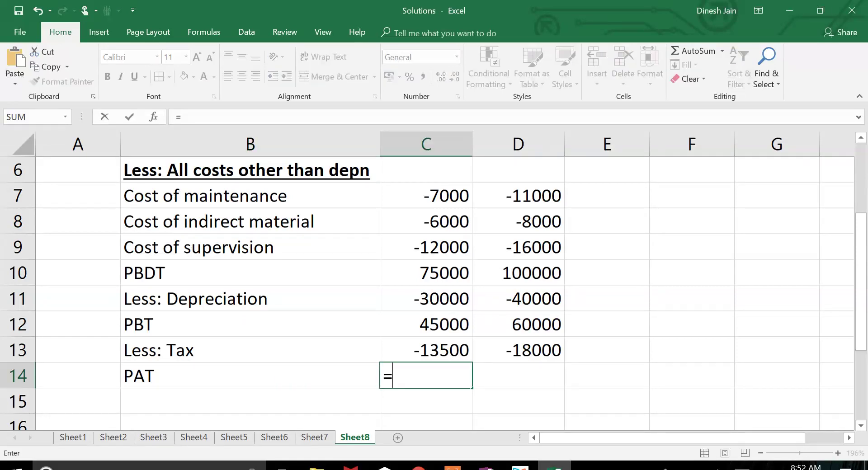
{"action": "key", "text": "Up"}
{"action": "key", "text": "Up"}
{"action": "type", "text": "+"}
{"action": "key", "text": "Up"}
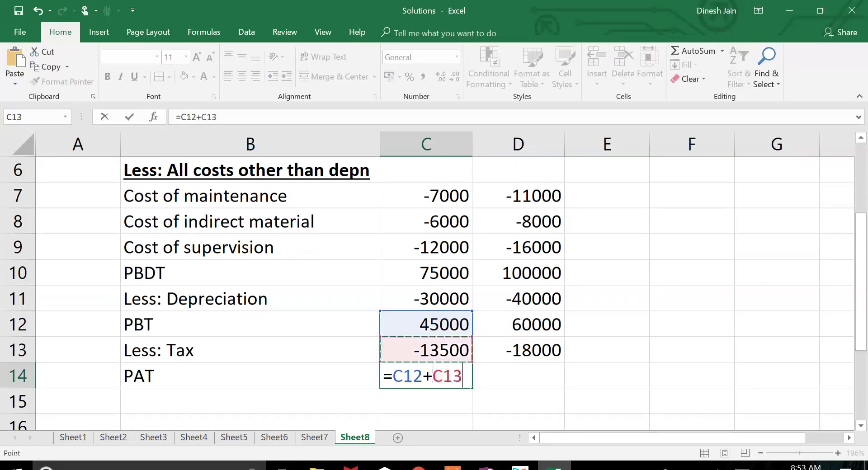
{"action": "key", "text": "Return"}
{"action": "key", "text": "Up"}
{"action": "key", "text": "Right"}
{"action": "key", "text": "ctrl+r"}
Enter the row labels "Add: Depreciation" in cell B15 and "CFAT" in cell B16
{"action": "key", "text": "Return"}
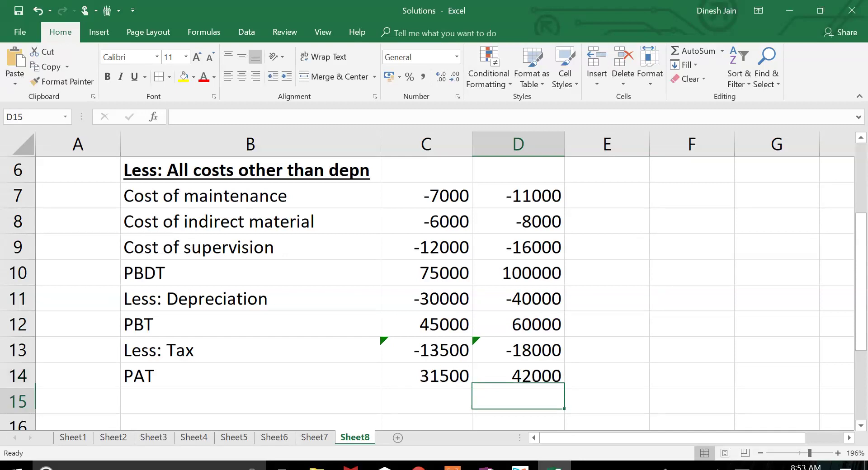
{"action": "key", "text": "Left"}
{"action": "key", "text": "Left"}
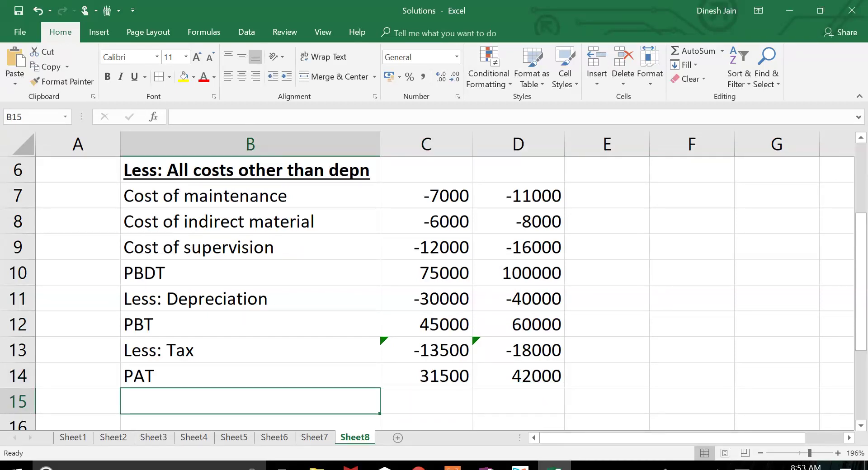
{"action": "type", "text": "AddL"}
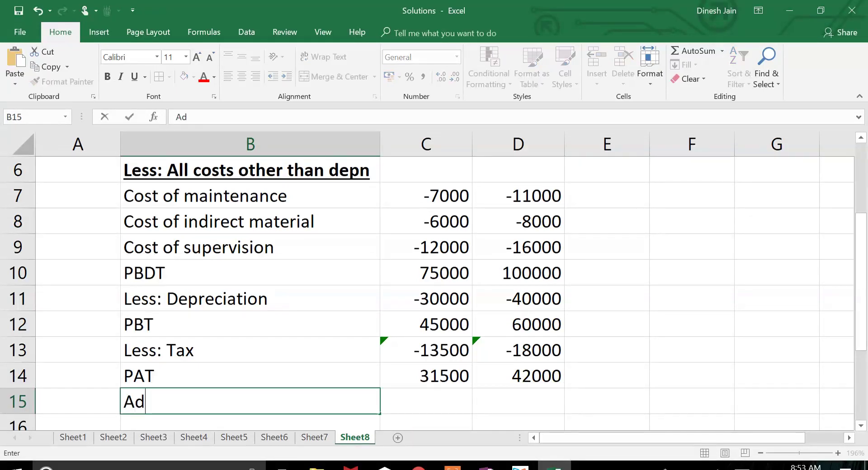
{"action": "type", "text": ": Depreciation"}
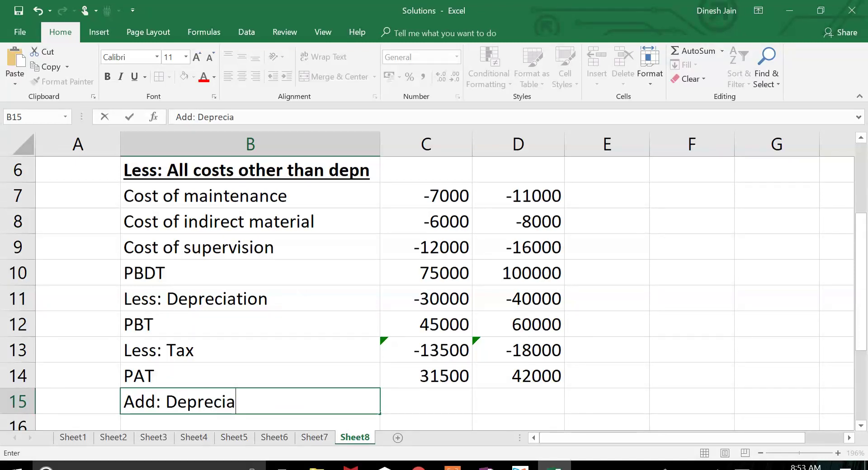
{"action": "key", "text": "Return"}
{"action": "type", "text": "CFAT"}
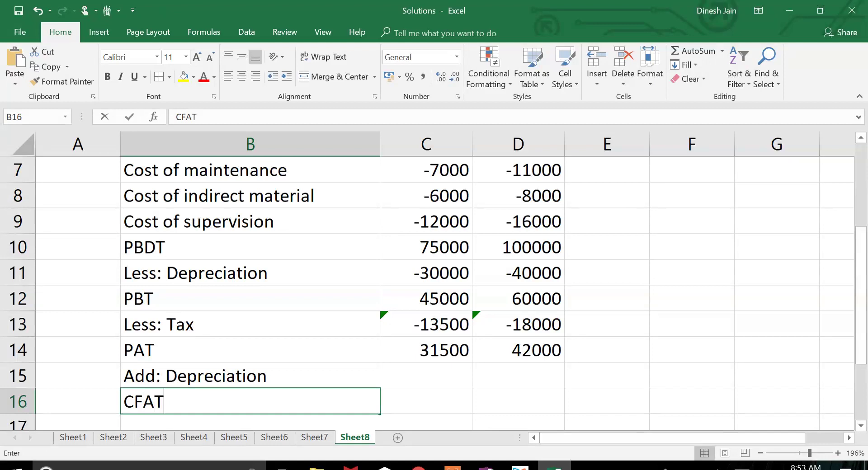
Add back depreciation in cell C15 by negating the amount in C11, and copy the formula to D15 for Machine Y
{"action": "key", "text": "Right"}
{"action": "key", "text": "Right"}
{"action": "key", "text": "Up"}
{"action": "key", "text": "Left"}
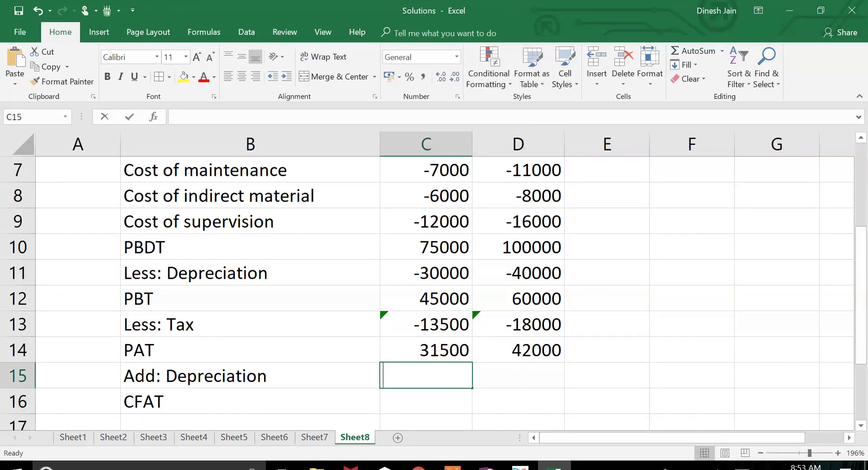
{"action": "type", "text": "-"}
{"action": "key", "text": "Up"}
{"action": "key", "text": "Up"}
{"action": "key", "text": "Up"}
{"action": "key", "text": "Up"}
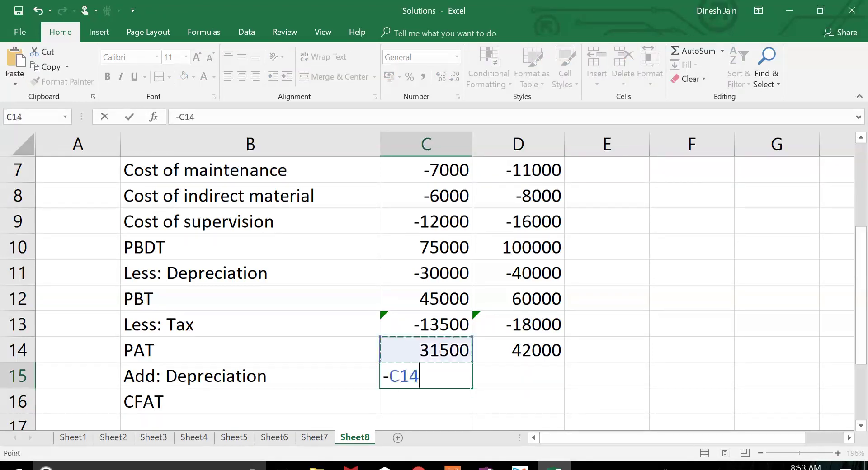
{"action": "key", "text": "Return"}
{"action": "key", "text": "Up"}
{"action": "key", "text": "ctrl+c"}
{"action": "key", "text": "Right"}
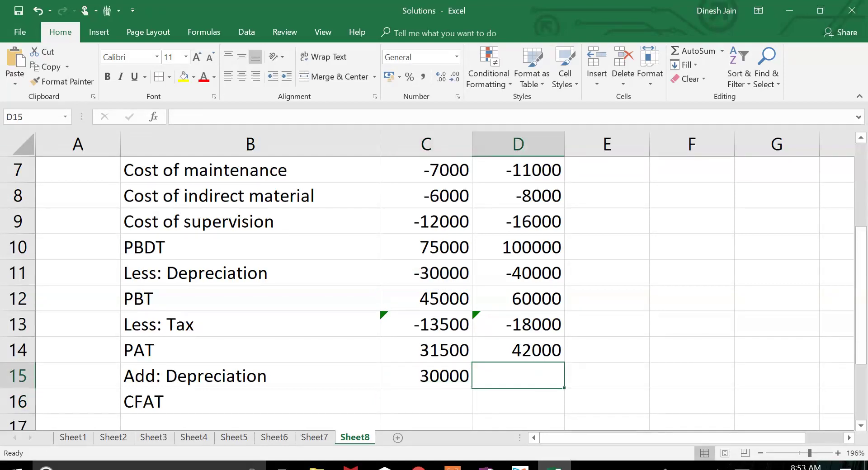
{"action": "key", "text": "Return"}
Calculate CFAT for Machine X in cell C16 as =C14+C15 and copy the formula to D16 for Machine Y
{"action": "key", "text": "Left"}
{"action": "type", "text": "="}
{"action": "key", "text": "Up"}
{"action": "key", "text": "Up"}
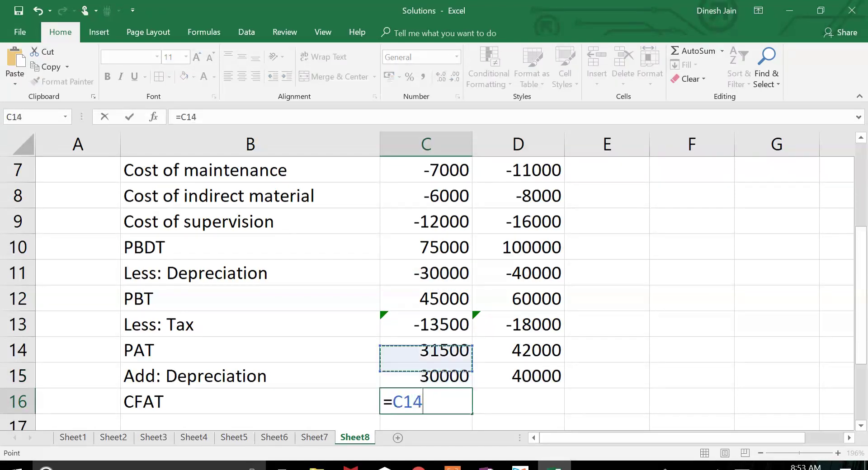
{"action": "type", "text": "+"}
{"action": "key", "text": "Up"}
{"action": "key", "text": "ctrl+Return"}
{"action": "key", "text": "ctrl+c"}
{"action": "key", "text": "Right"}
{"action": "key", "text": "Return"}
{"action": "key", "text": "Left"}
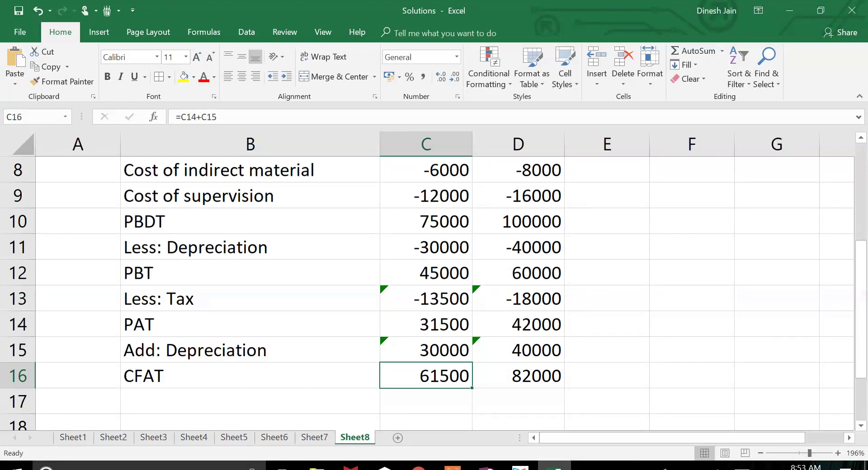
Read the evaluation methods required for Machines X and Y in the problem PDF
{"action": "key", "text": "alt"}
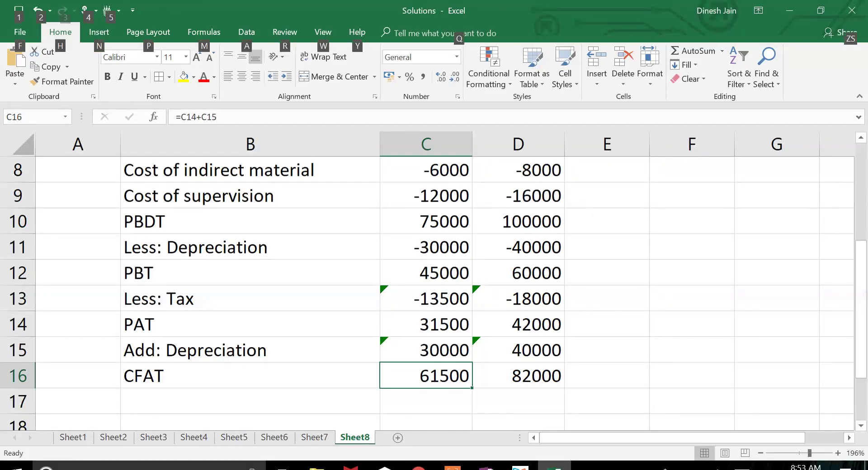
{"action": "key", "text": "alt+Tab"}
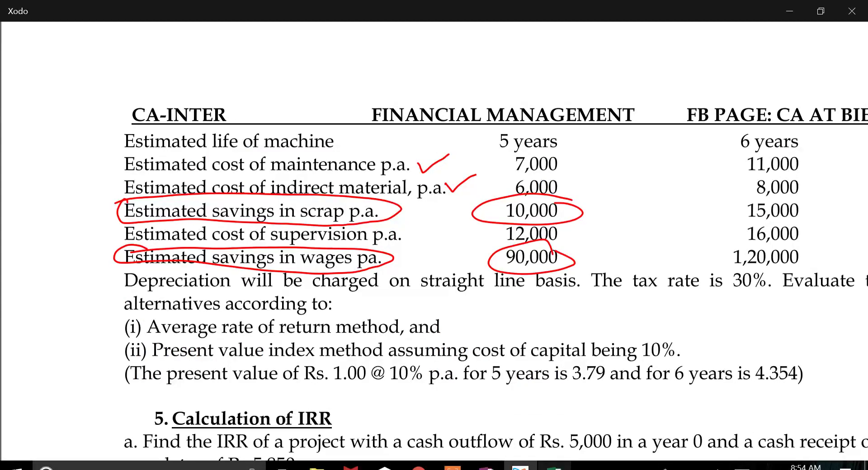
{"action": "scroll", "coordinate": [435, 243], "scroll_direction": "down", "scroll_amount": 1}
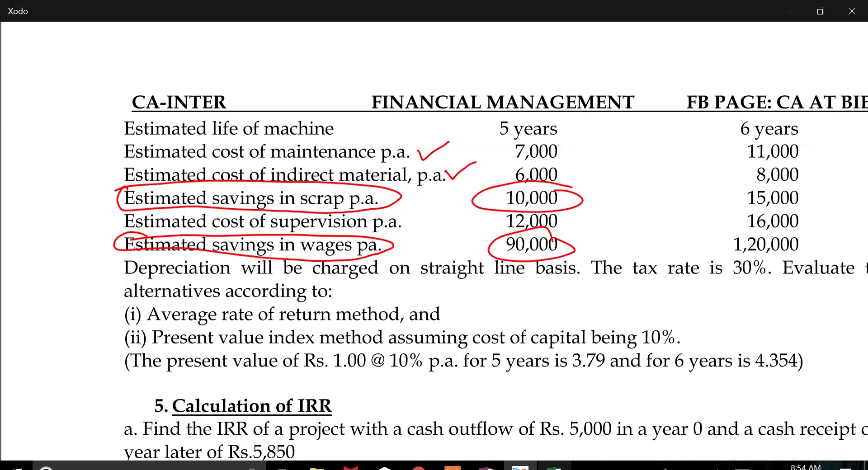
Switch to the OneNote FM notes and handwrite "ARR on average Invt =" in red in the blank space below the PI calculation
{"action": "key", "text": "alt+Tab"}
{"action": "key", "text": "Tab"}
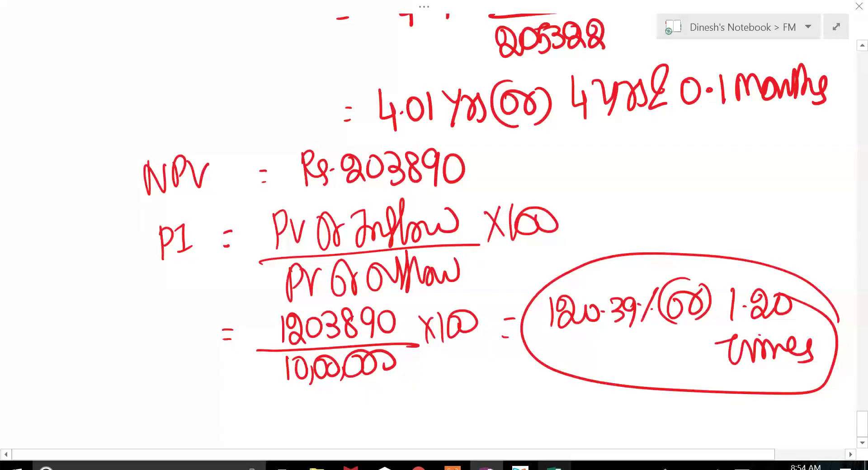
{"action": "scroll", "coordinate": [462, 402], "scroll_direction": "down", "scroll_amount": 3}
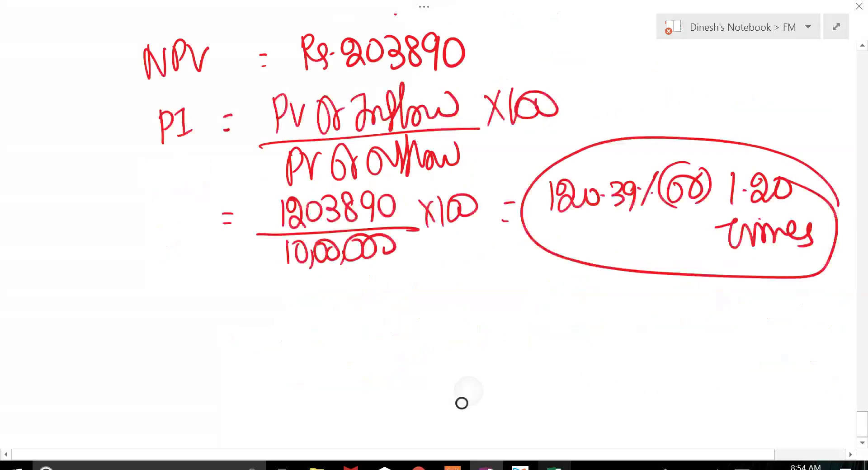
{"action": "mouse_move", "coordinate": [461, 402]}
{"action": "left_mouse_down"}
{"action": "mouse_move", "coordinate": [462, 211]}
{"action": "mouse_move", "coordinate": [548, 202]}
{"action": "left_mouse_up"}
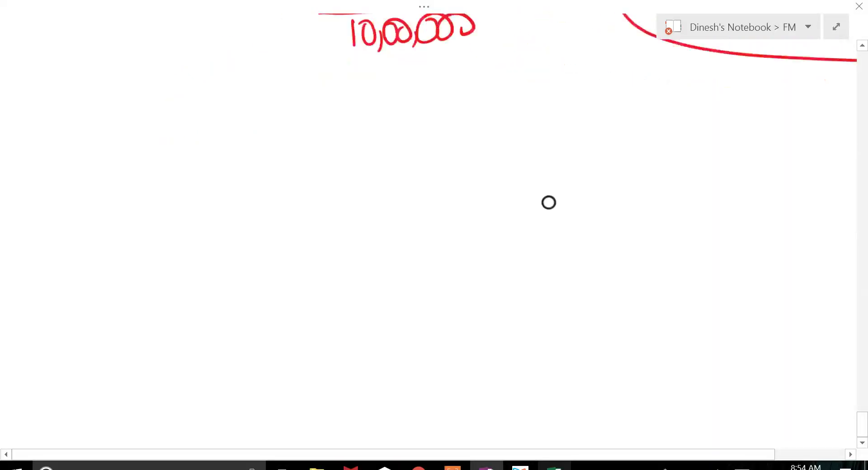
{"action": "mouse_move", "coordinate": [160, 150]}
{"action": "left_mouse_down"}
{"action": "mouse_move", "coordinate": [159, 190]}
{"action": "mouse_move", "coordinate": [174, 177]}
{"action": "left_mouse_up"}
{"action": "left_click_drag", "start_coordinate": [162, 169], "coordinate": [185, 181]}
{"action": "left_click_drag", "start_coordinate": [186, 148], "coordinate": [203, 178]}
{"action": "mouse_move", "coordinate": [203, 148]}
{"action": "left_mouse_down"}
{"action": "mouse_move", "coordinate": [216, 179]}
{"action": "mouse_move", "coordinate": [240, 154]}
{"action": "mouse_move", "coordinate": [252, 170]}
{"action": "left_mouse_up"}
{"action": "left_click_drag", "start_coordinate": [286, 142], "coordinate": [288, 170]}
{"action": "left_click_drag", "start_coordinate": [284, 170], "coordinate": [312, 169]}
{"action": "mouse_move", "coordinate": [320, 137]}
{"action": "left_mouse_down"}
{"action": "mouse_move", "coordinate": [320, 171]}
{"action": "mouse_move", "coordinate": [336, 141]}
{"action": "left_mouse_up"}
{"action": "left_click_drag", "start_coordinate": [338, 148], "coordinate": [328, 181]}
{"action": "left_click_drag", "start_coordinate": [340, 156], "coordinate": [355, 165]}
{"action": "left_click_drag", "start_coordinate": [362, 135], "coordinate": [373, 128]}
{"action": "mouse_move", "coordinate": [372, 127]}
{"action": "left_mouse_down"}
{"action": "mouse_move", "coordinate": [368, 173]}
{"action": "mouse_move", "coordinate": [382, 149]}
{"action": "left_mouse_up"}
{"action": "left_click_drag", "start_coordinate": [383, 149], "coordinate": [402, 163]}
{"action": "left_click_drag", "start_coordinate": [408, 119], "coordinate": [407, 165]}
{"action": "left_click_drag", "start_coordinate": [405, 150], "coordinate": [459, 139]}
{"action": "left_click_drag", "start_coordinate": [449, 158], "coordinate": [456, 159]}
Complete the handwritten ARR formula with the fraction "Average PAT" over "Average Invt" after the equals sign
{"action": "left_click_drag", "start_coordinate": [528, 116], "coordinate": [526, 154]}
{"action": "mouse_move", "coordinate": [527, 136]}
{"action": "left_mouse_down"}
{"action": "mouse_move", "coordinate": [552, 152]}
{"action": "mouse_move", "coordinate": [575, 121]}
{"action": "mouse_move", "coordinate": [598, 159]}
{"action": "mouse_move", "coordinate": [620, 146]}
{"action": "left_mouse_up"}
{"action": "left_click_drag", "start_coordinate": [639, 112], "coordinate": [637, 144]}
{"action": "mouse_move", "coordinate": [635, 117]}
{"action": "left_mouse_down"}
{"action": "mouse_move", "coordinate": [653, 111]}
{"action": "mouse_move", "coordinate": [642, 132]}
{"action": "left_mouse_up"}
{"action": "mouse_move", "coordinate": [664, 113]}
{"action": "left_mouse_down"}
{"action": "mouse_move", "coordinate": [655, 143]}
{"action": "mouse_move", "coordinate": [673, 132]}
{"action": "left_mouse_up"}
{"action": "left_click_drag", "start_coordinate": [661, 128], "coordinate": [670, 125]}
{"action": "mouse_move", "coordinate": [673, 114]}
{"action": "left_mouse_down"}
{"action": "mouse_move", "coordinate": [687, 105]}
{"action": "mouse_move", "coordinate": [683, 129]}
{"action": "left_mouse_up"}
{"action": "left_click_drag", "start_coordinate": [490, 167], "coordinate": [698, 153]}
{"action": "left_click_drag", "start_coordinate": [527, 178], "coordinate": [527, 205]}
{"action": "mouse_move", "coordinate": [526, 178]}
{"action": "left_mouse_down"}
{"action": "mouse_move", "coordinate": [532, 207]}
{"action": "mouse_move", "coordinate": [562, 179]}
{"action": "left_mouse_up"}
{"action": "mouse_move", "coordinate": [573, 178]}
{"action": "left_mouse_down"}
{"action": "mouse_move", "coordinate": [561, 201]}
{"action": "mouse_move", "coordinate": [589, 190]}
{"action": "mouse_move", "coordinate": [584, 211]}
{"action": "left_mouse_up"}
{"action": "mouse_move", "coordinate": [603, 187]}
{"action": "left_mouse_down"}
{"action": "mouse_move", "coordinate": [643, 162]}
{"action": "mouse_move", "coordinate": [638, 196]}
{"action": "left_mouse_up"}
{"action": "left_click_drag", "start_coordinate": [652, 190], "coordinate": [678, 188]}
{"action": "mouse_move", "coordinate": [683, 155]}
{"action": "left_mouse_down"}
{"action": "mouse_move", "coordinate": [674, 192]}
{"action": "mouse_move", "coordinate": [692, 175]}
{"action": "left_mouse_up"}
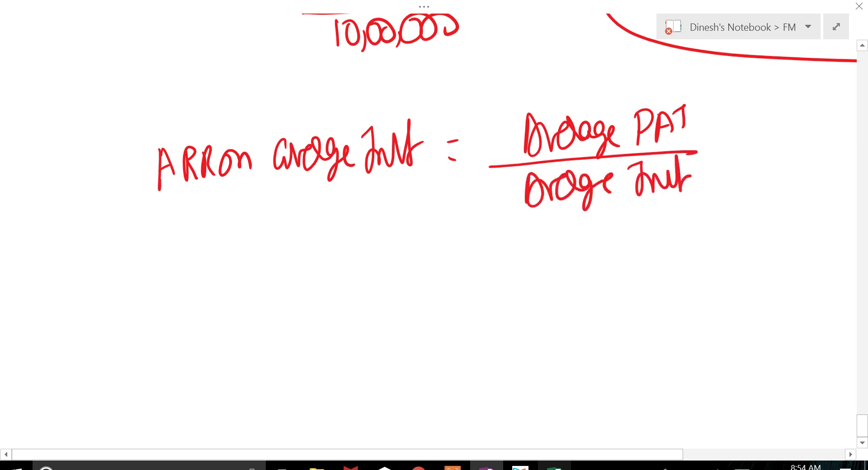
Handwrite "Mx =" below the ARR on average investment formula, followed by 31500 above a fraction line
{"action": "key", "text": "alt+Tab"}
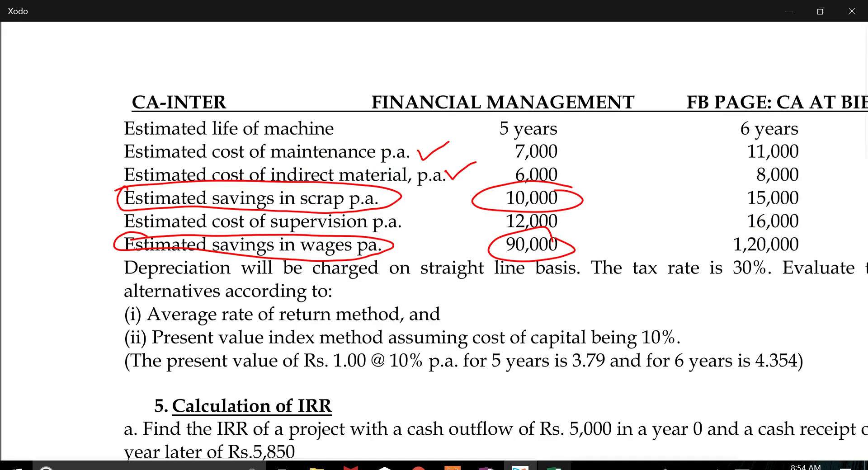
{"action": "key", "text": "alt+Tab"}
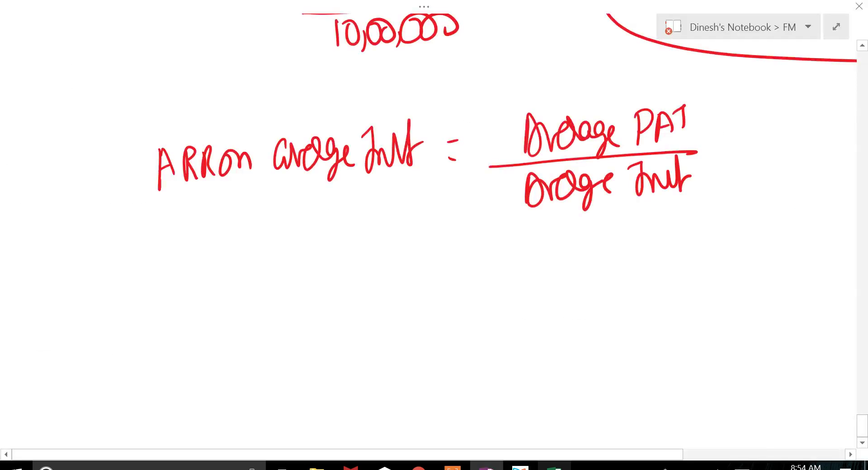
{"action": "mouse_move", "coordinate": [281, 231]}
{"action": "left_mouse_down"}
{"action": "mouse_move", "coordinate": [284, 263]}
{"action": "mouse_move", "coordinate": [306, 256]}
{"action": "mouse_move", "coordinate": [319, 266]}
{"action": "mouse_move", "coordinate": [305, 272]}
{"action": "left_mouse_up"}
{"action": "left_click_drag", "start_coordinate": [406, 242], "coordinate": [415, 242]}
{"action": "left_click_drag", "start_coordinate": [406, 250], "coordinate": [413, 249]}
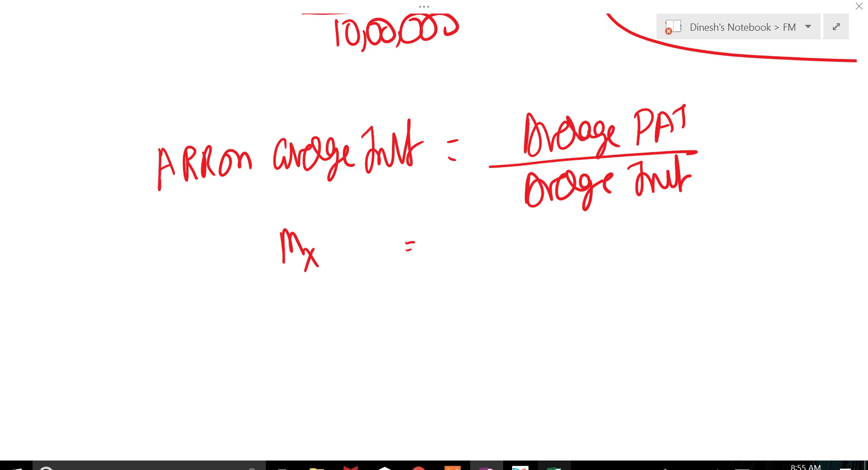
{"action": "key", "text": "alt+Tab"}
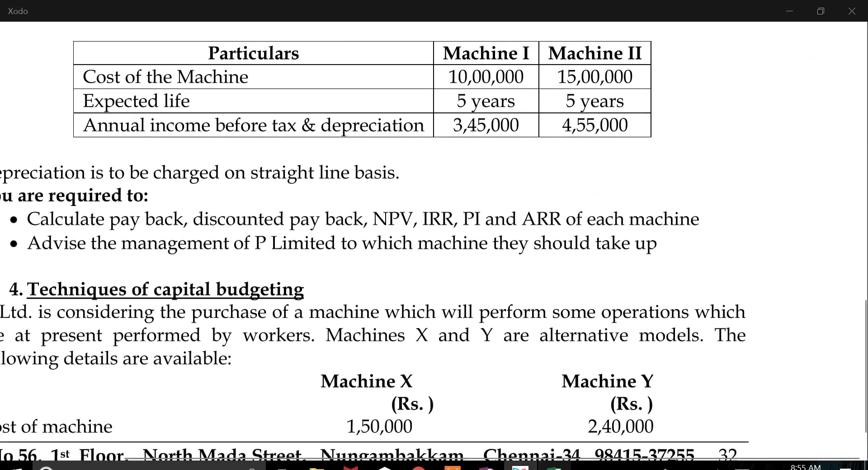
{"action": "key", "text": "alt+Tab"}
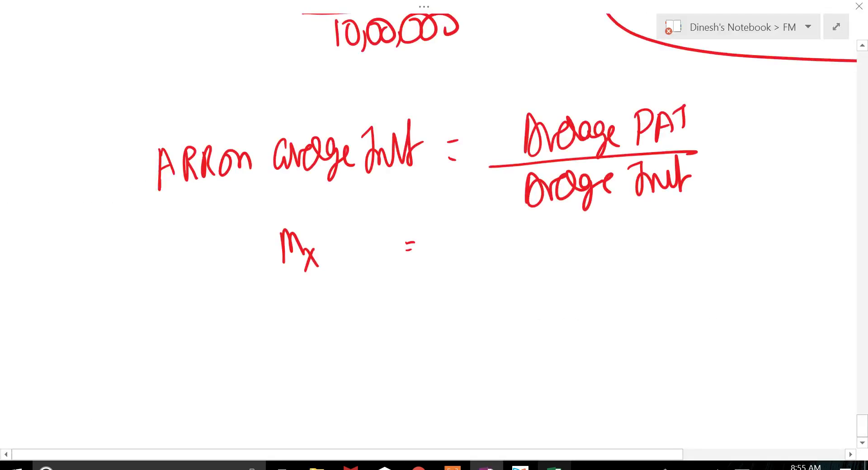
{"action": "mouse_move", "coordinate": [454, 227]}
{"action": "left_mouse_down"}
{"action": "mouse_move", "coordinate": [469, 240]}
{"action": "mouse_move", "coordinate": [457, 254]}
{"action": "left_mouse_up"}
{"action": "left_click_drag", "start_coordinate": [475, 227], "coordinate": [477, 253]}
{"action": "mouse_move", "coordinate": [483, 224]}
{"action": "left_mouse_down"}
{"action": "mouse_move", "coordinate": [492, 224]}
{"action": "mouse_move", "coordinate": [483, 253]}
{"action": "mouse_move", "coordinate": [502, 229]}
{"action": "mouse_move", "coordinate": [519, 230]}
{"action": "left_mouse_up"}
{"action": "left_click_drag", "start_coordinate": [438, 265], "coordinate": [539, 256]}
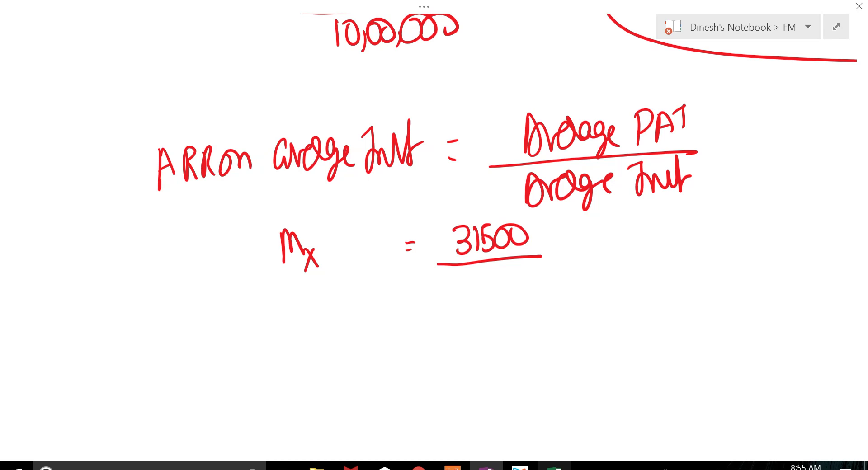
Complete Machine X's fraction with the denominator (1,50,000+0)/2 and write ×100 beside it
{"action": "key", "text": "alt+Tab"}
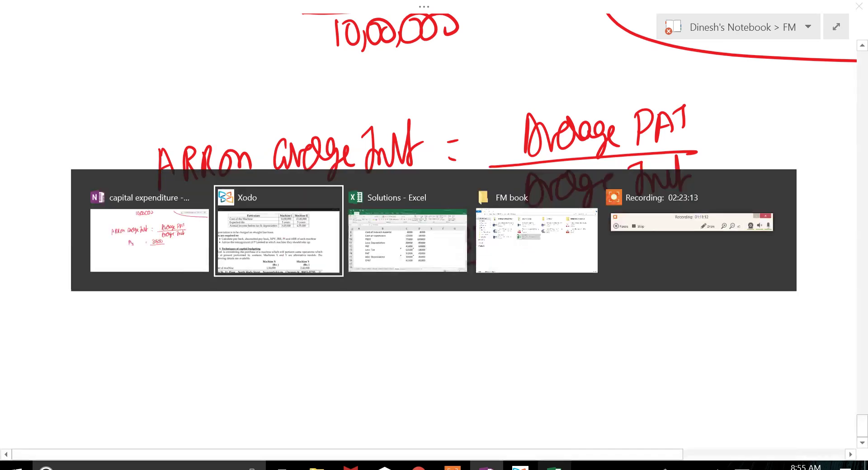
{"action": "key", "text": "alt+Tab"}
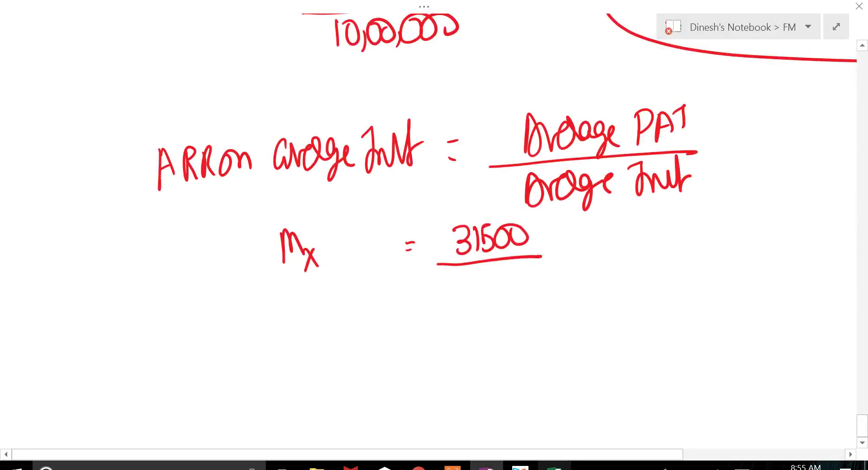
{"action": "mouse_move", "coordinate": [443, 271]}
{"action": "left_mouse_down"}
{"action": "mouse_move", "coordinate": [436, 297]}
{"action": "mouse_move", "coordinate": [452, 295]}
{"action": "left_mouse_up"}
{"action": "left_click_drag", "start_coordinate": [459, 289], "coordinate": [457, 299]}
{"action": "mouse_move", "coordinate": [465, 280]}
{"action": "left_mouse_down"}
{"action": "mouse_move", "coordinate": [473, 273]}
{"action": "mouse_move", "coordinate": [467, 296]}
{"action": "mouse_move", "coordinate": [485, 278]}
{"action": "left_mouse_up"}
{"action": "mouse_move", "coordinate": [492, 286]}
{"action": "left_mouse_down"}
{"action": "mouse_move", "coordinate": [489, 297]}
{"action": "mouse_move", "coordinate": [499, 277]}
{"action": "mouse_move", "coordinate": [549, 278]}
{"action": "mouse_move", "coordinate": [538, 291]}
{"action": "mouse_move", "coordinate": [557, 276]}
{"action": "left_mouse_up"}
{"action": "mouse_move", "coordinate": [563, 264]}
{"action": "left_mouse_down"}
{"action": "mouse_move", "coordinate": [569, 280]}
{"action": "mouse_move", "coordinate": [559, 293]}
{"action": "left_mouse_up"}
{"action": "mouse_move", "coordinate": [586, 255]}
{"action": "left_mouse_down"}
{"action": "mouse_move", "coordinate": [568, 296]}
{"action": "mouse_move", "coordinate": [603, 294]}
{"action": "left_mouse_up"}
{"action": "left_click_drag", "start_coordinate": [594, 221], "coordinate": [611, 244]}
{"action": "mouse_move", "coordinate": [608, 222]}
{"action": "left_mouse_down"}
{"action": "mouse_move", "coordinate": [594, 249]}
{"action": "mouse_move", "coordinate": [617, 246]}
{"action": "left_mouse_up"}
{"action": "mouse_move", "coordinate": [626, 228]}
{"action": "left_mouse_down"}
{"action": "mouse_move", "coordinate": [635, 224]}
{"action": "mouse_move", "coordinate": [624, 226]}
{"action": "left_mouse_up"}
{"action": "left_click_drag", "start_coordinate": [645, 222], "coordinate": [641, 224]}
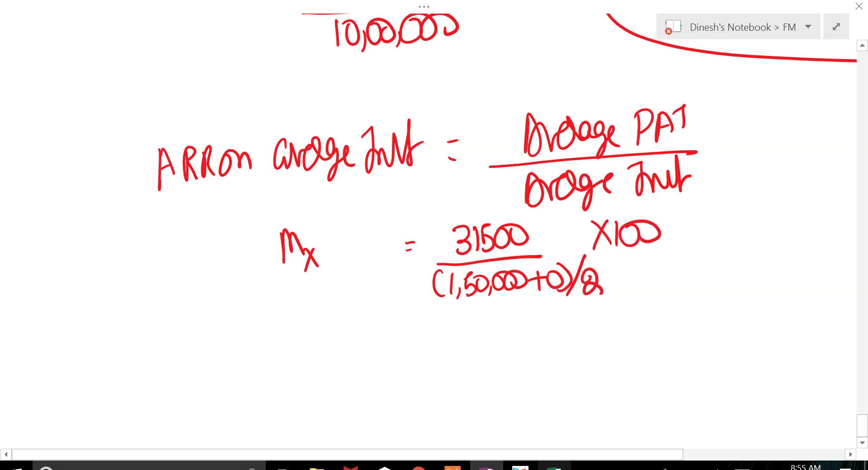
Add ×100 after the Average PAT over Average Invt fraction in the general formula
{"action": "left_click_drag", "start_coordinate": [701, 125], "coordinate": [719, 152]}
{"action": "left_click_drag", "start_coordinate": [720, 125], "coordinate": [700, 157]}
{"action": "mouse_move", "coordinate": [724, 125]}
{"action": "left_mouse_down"}
{"action": "mouse_move", "coordinate": [725, 149]}
{"action": "mouse_move", "coordinate": [740, 128]}
{"action": "left_mouse_up"}
{"action": "mouse_move", "coordinate": [758, 123]}
{"action": "left_mouse_down"}
{"action": "mouse_move", "coordinate": [769, 136]}
{"action": "mouse_move", "coordinate": [755, 125]}
{"action": "left_mouse_up"}
Finish the Machine X calculation by handwriting the result "= 42%"
{"action": "mouse_move", "coordinate": [684, 227]}
{"action": "left_mouse_down"}
{"action": "mouse_move", "coordinate": [696, 226]}
{"action": "mouse_move", "coordinate": [695, 239]}
{"action": "left_mouse_up"}
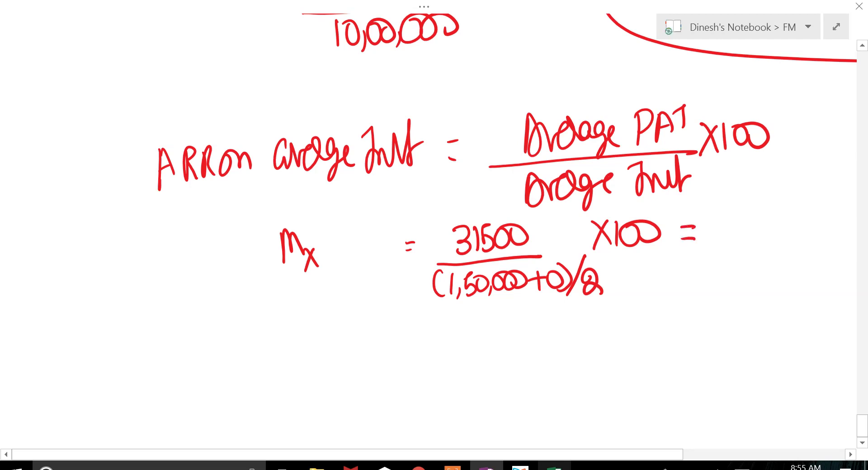
{"action": "left_click_drag", "start_coordinate": [717, 213], "coordinate": [728, 250]}
{"action": "left_click_drag", "start_coordinate": [737, 223], "coordinate": [755, 246]}
{"action": "left_click_drag", "start_coordinate": [776, 204], "coordinate": [760, 248]}
{"action": "left_click", "coordinate": [777, 240]}
{"action": "left_click_drag", "start_coordinate": [753, 225], "coordinate": [759, 227]}
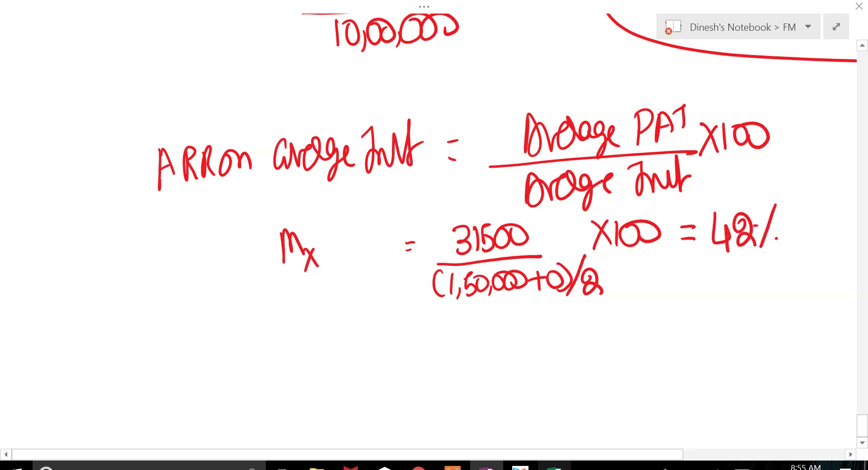
Handwrite "My =" below the Machine X calculation to begin the Machine Y line
{"action": "key", "text": "alt+Tab"}
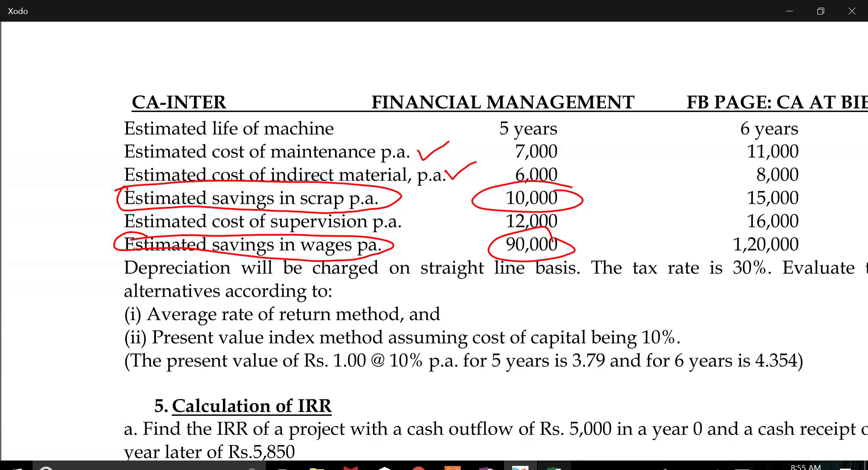
{"action": "key", "text": "alt+Tab"}
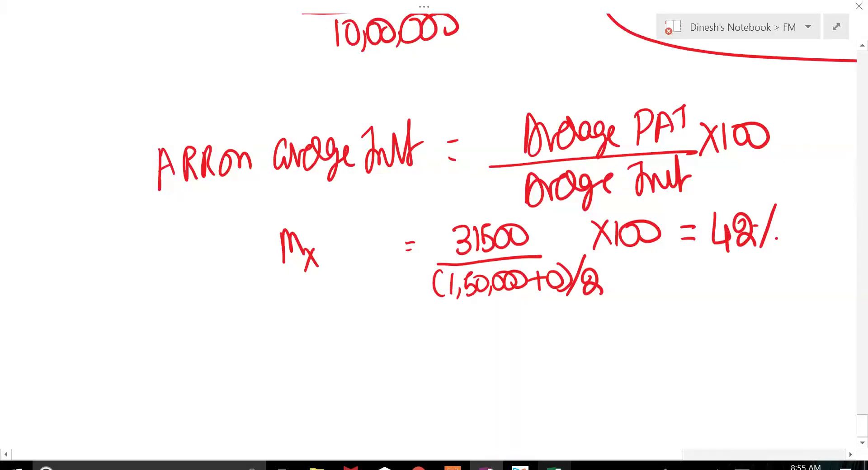
{"action": "scroll", "coordinate": [399, 341], "scroll_direction": "down", "scroll_amount": 3}
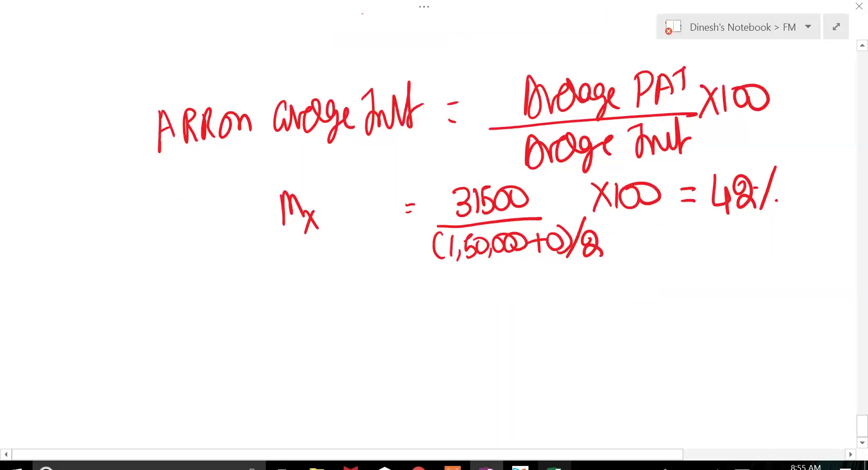
{"action": "left_click", "coordinate": [398, 340]}
{"action": "mouse_move", "coordinate": [268, 257]}
{"action": "left_mouse_down"}
{"action": "mouse_move", "coordinate": [275, 247]}
{"action": "mouse_move", "coordinate": [298, 268]}
{"action": "left_mouse_up"}
{"action": "left_click_drag", "start_coordinate": [369, 244], "coordinate": [379, 246]}
{"action": "left_click_drag", "start_coordinate": [373, 255], "coordinate": [380, 254]}
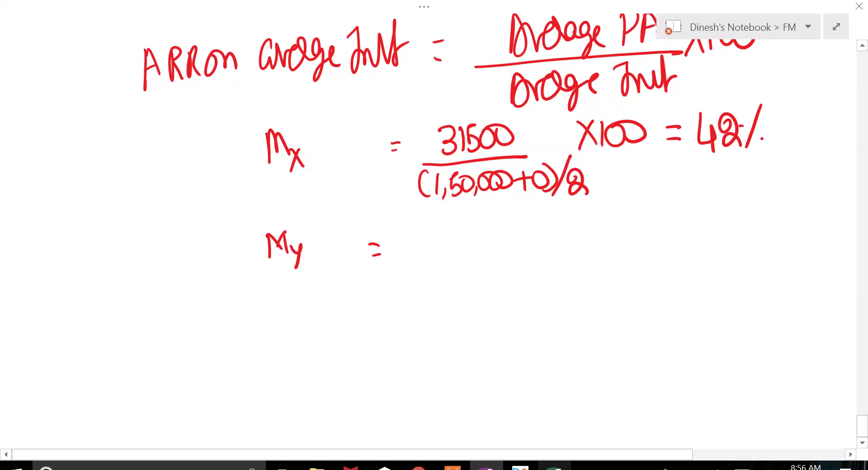
Check Machine Y's PAT in the Excel solution and handwrite 42000 above a fraction line in the OneNote notes
{"action": "key", "text": "alt+Tab"}
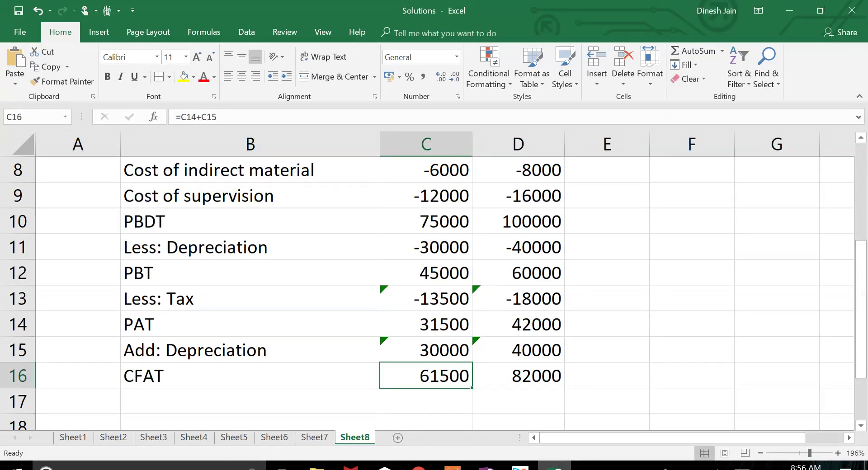
{"action": "key", "text": "alt+Tab"}
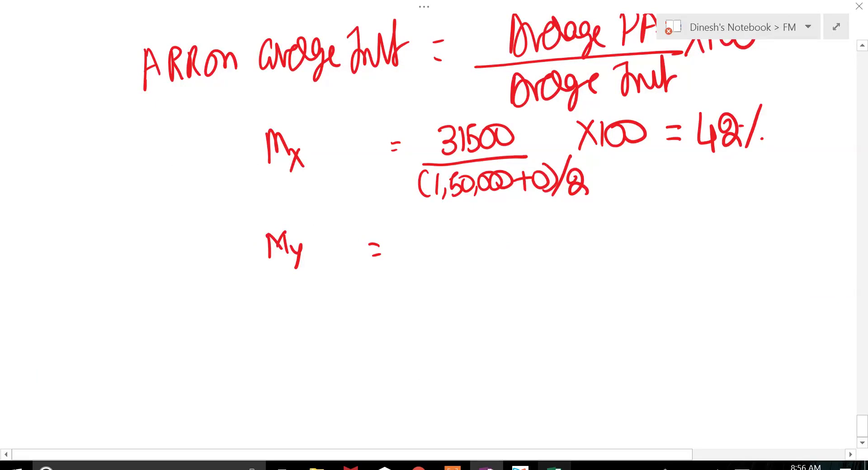
{"action": "left_click_drag", "start_coordinate": [427, 222], "coordinate": [441, 247]}
{"action": "mouse_move", "coordinate": [437, 231]}
{"action": "left_mouse_down"}
{"action": "mouse_move", "coordinate": [438, 256]}
{"action": "mouse_move", "coordinate": [460, 250]}
{"action": "mouse_move", "coordinate": [450, 250]}
{"action": "left_mouse_up"}
{"action": "mouse_move", "coordinate": [478, 226]}
{"action": "left_mouse_down"}
{"action": "mouse_move", "coordinate": [466, 232]}
{"action": "mouse_move", "coordinate": [508, 236]}
{"action": "left_mouse_up"}
{"action": "left_click_drag", "start_coordinate": [402, 260], "coordinate": [541, 257]}
Handwrite (2,40,000+0)/2 as the denominator of the Machine Y fraction
{"action": "left_click_drag", "start_coordinate": [405, 265], "coordinate": [394, 295]}
{"action": "left_click_drag", "start_coordinate": [407, 277], "coordinate": [424, 297]}
{"action": "left_click_drag", "start_coordinate": [432, 271], "coordinate": [437, 296]}
{"action": "left_click_drag", "start_coordinate": [445, 271], "coordinate": [451, 289]}
{"action": "mouse_move", "coordinate": [451, 291]}
{"action": "left_mouse_down"}
{"action": "mouse_move", "coordinate": [447, 297]}
{"action": "mouse_move", "coordinate": [470, 286]}
{"action": "left_mouse_up"}
{"action": "mouse_move", "coordinate": [466, 271]}
{"action": "left_mouse_down"}
{"action": "mouse_move", "coordinate": [482, 288]}
{"action": "mouse_move", "coordinate": [502, 277]}
{"action": "left_mouse_up"}
{"action": "mouse_move", "coordinate": [494, 268]}
{"action": "left_mouse_down"}
{"action": "mouse_move", "coordinate": [495, 291]}
{"action": "mouse_move", "coordinate": [508, 271]}
{"action": "left_mouse_up"}
{"action": "mouse_move", "coordinate": [515, 266]}
{"action": "left_mouse_down"}
{"action": "mouse_move", "coordinate": [526, 277]}
{"action": "mouse_move", "coordinate": [518, 296]}
{"action": "left_mouse_up"}
{"action": "mouse_move", "coordinate": [538, 259]}
{"action": "left_mouse_down"}
{"action": "mouse_move", "coordinate": [522, 299]}
{"action": "mouse_move", "coordinate": [549, 294]}
{"action": "left_mouse_up"}
Complete the Machine Y calculation with "×100 = 35%" after the fraction
{"action": "mouse_move", "coordinate": [552, 225]}
{"action": "left_mouse_down"}
{"action": "mouse_move", "coordinate": [571, 247]}
{"action": "mouse_move", "coordinate": [553, 250]}
{"action": "left_mouse_up"}
{"action": "mouse_move", "coordinate": [579, 219]}
{"action": "left_mouse_down"}
{"action": "mouse_move", "coordinate": [581, 247]}
{"action": "mouse_move", "coordinate": [596, 224]}
{"action": "mouse_move", "coordinate": [659, 228]}
{"action": "left_mouse_up"}
{"action": "left_click_drag", "start_coordinate": [645, 243], "coordinate": [656, 243]}
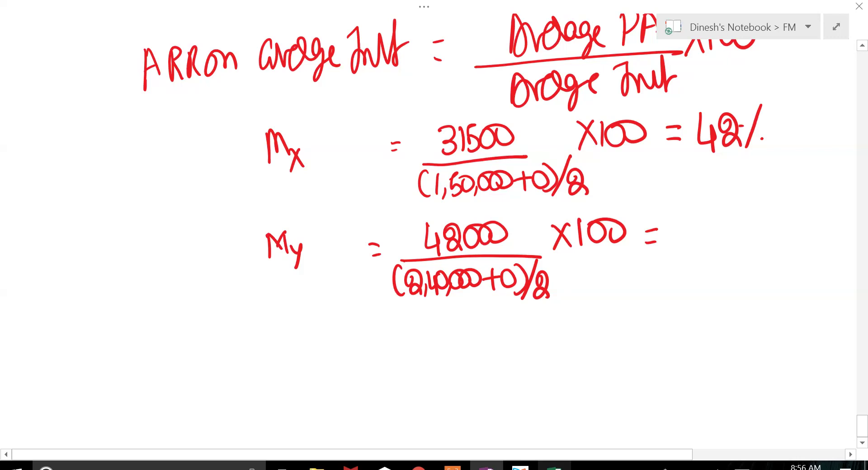
{"action": "mouse_move", "coordinate": [681, 217]}
{"action": "left_mouse_down"}
{"action": "mouse_move", "coordinate": [697, 226]}
{"action": "mouse_move", "coordinate": [681, 239]}
{"action": "left_mouse_up"}
{"action": "left_click_drag", "start_coordinate": [714, 209], "coordinate": [701, 237]}
{"action": "left_click", "coordinate": [741, 198]}
{"action": "left_click_drag", "start_coordinate": [742, 198], "coordinate": [724, 236]}
{"action": "left_click", "coordinate": [725, 219]}
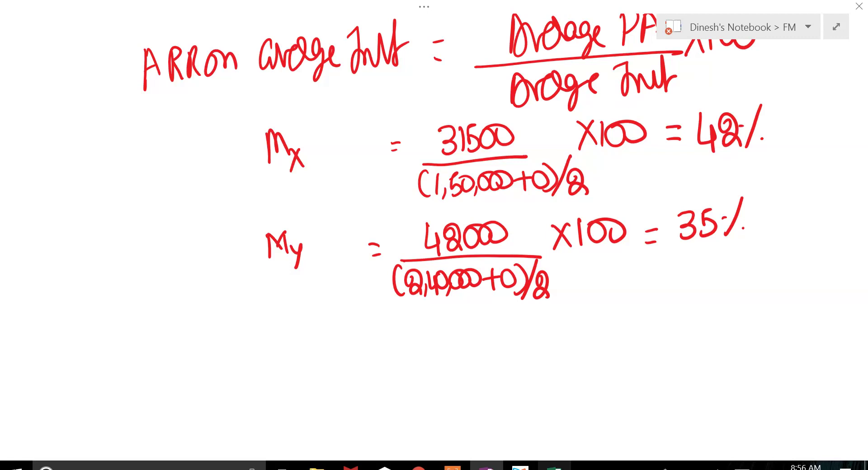
Handwrite "ARR on initial Investment =" in the blank space below the Machine Y calculation
{"action": "scroll", "coordinate": [434, 238], "scroll_direction": "down", "scroll_amount": 2}
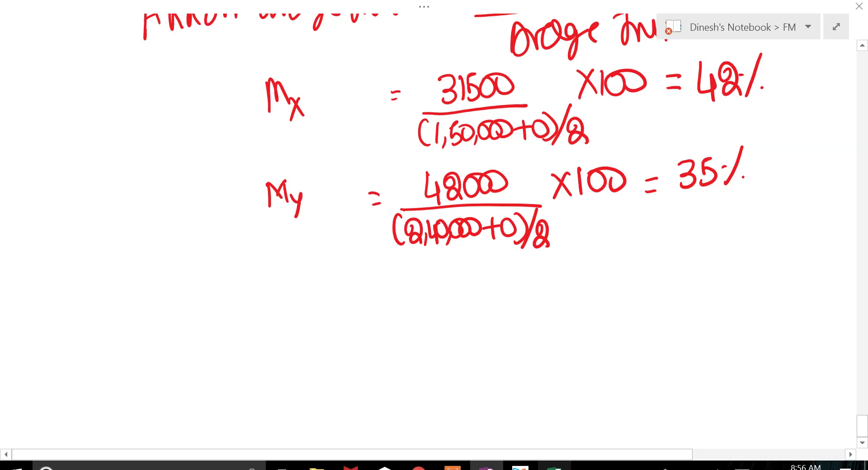
{"action": "scroll", "coordinate": [453, 131], "scroll_direction": "down", "scroll_amount": 2}
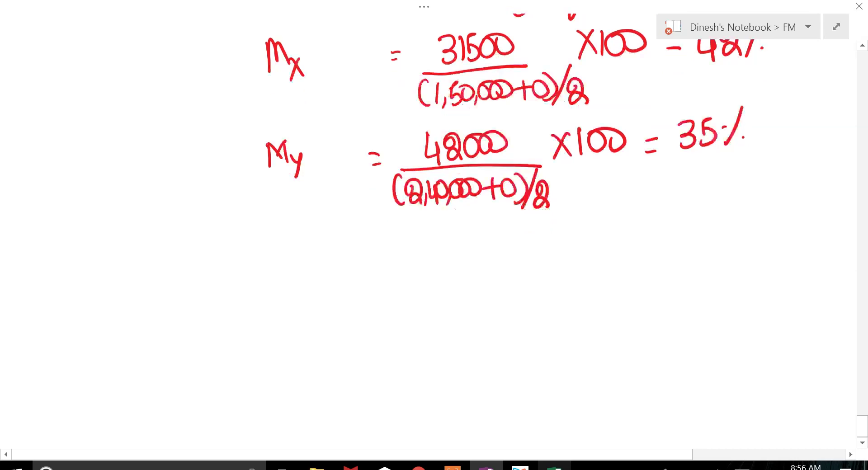
{"action": "mouse_move", "coordinate": [150, 221]}
{"action": "left_mouse_down"}
{"action": "mouse_move", "coordinate": [147, 258]}
{"action": "mouse_move", "coordinate": [163, 253]}
{"action": "left_mouse_up"}
{"action": "left_click_drag", "start_coordinate": [150, 245], "coordinate": [166, 239]}
{"action": "left_click_drag", "start_coordinate": [166, 226], "coordinate": [165, 256]}
{"action": "left_click_drag", "start_coordinate": [168, 224], "coordinate": [183, 254]}
{"action": "left_click_drag", "start_coordinate": [183, 222], "coordinate": [199, 249]}
{"action": "mouse_move", "coordinate": [225, 223]}
{"action": "left_mouse_down"}
{"action": "mouse_move", "coordinate": [256, 244]}
{"action": "mouse_move", "coordinate": [297, 242]}
{"action": "mouse_move", "coordinate": [315, 212]}
{"action": "mouse_move", "coordinate": [338, 235]}
{"action": "mouse_move", "coordinate": [359, 230]}
{"action": "left_mouse_up"}
{"action": "mouse_move", "coordinate": [306, 215]}
{"action": "left_mouse_down"}
{"action": "mouse_move", "coordinate": [312, 224]}
{"action": "mouse_move", "coordinate": [280, 218]}
{"action": "left_mouse_up"}
{"action": "mouse_move", "coordinate": [378, 208]}
{"action": "left_mouse_down"}
{"action": "mouse_move", "coordinate": [395, 202]}
{"action": "mouse_move", "coordinate": [380, 241]}
{"action": "left_mouse_up"}
{"action": "mouse_move", "coordinate": [391, 238]}
{"action": "left_mouse_down"}
{"action": "mouse_move", "coordinate": [400, 222]}
{"action": "mouse_move", "coordinate": [429, 220]}
{"action": "mouse_move", "coordinate": [444, 235]}
{"action": "left_mouse_up"}
{"action": "mouse_move", "coordinate": [441, 199]}
{"action": "left_mouse_down"}
{"action": "mouse_move", "coordinate": [459, 221]}
{"action": "mouse_move", "coordinate": [474, 214]}
{"action": "mouse_move", "coordinate": [498, 226]}
{"action": "mouse_move", "coordinate": [512, 194]}
{"action": "mouse_move", "coordinate": [523, 209]}
{"action": "mouse_move", "coordinate": [555, 213]}
{"action": "mouse_move", "coordinate": [554, 221]}
{"action": "left_mouse_up"}
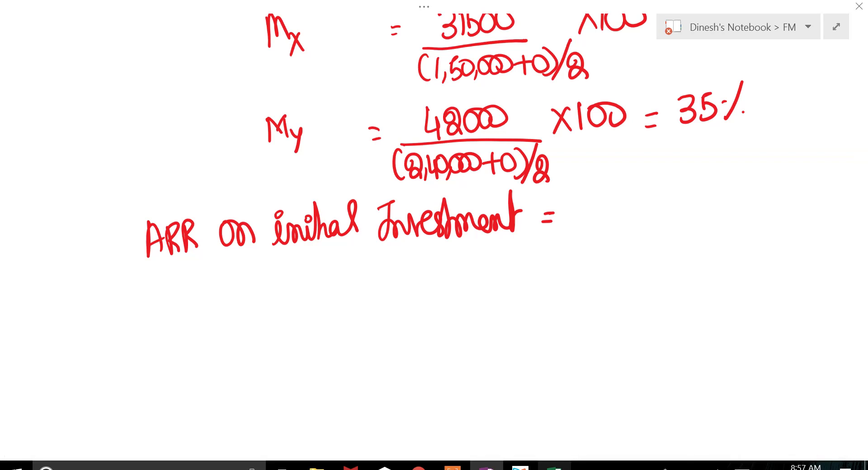
Complete the ARR on initial investment formula with the fraction "Average PAT" over "Initial Invt" and ×100
{"action": "scroll", "coordinate": [435, 238], "scroll_direction": "down", "scroll_amount": 1}
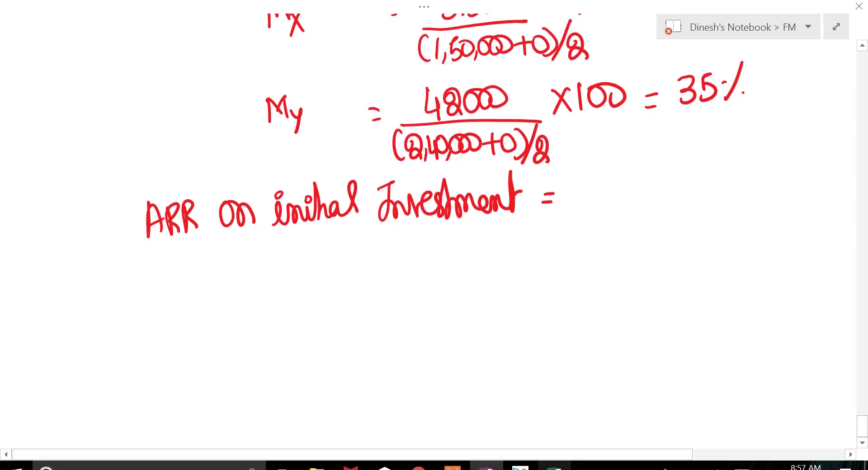
{"action": "mouse_move", "coordinate": [593, 170]}
{"action": "left_mouse_down"}
{"action": "mouse_move", "coordinate": [587, 202]}
{"action": "mouse_move", "coordinate": [606, 190]}
{"action": "left_mouse_up"}
{"action": "mouse_move", "coordinate": [591, 187]}
{"action": "left_mouse_down"}
{"action": "mouse_move", "coordinate": [619, 173]}
{"action": "mouse_move", "coordinate": [651, 186]}
{"action": "mouse_move", "coordinate": [651, 203]}
{"action": "mouse_move", "coordinate": [672, 193]}
{"action": "left_mouse_up"}
{"action": "mouse_move", "coordinate": [686, 163]}
{"action": "left_mouse_down"}
{"action": "mouse_move", "coordinate": [685, 197]}
{"action": "mouse_move", "coordinate": [689, 180]}
{"action": "left_mouse_up"}
{"action": "mouse_move", "coordinate": [704, 173]}
{"action": "left_mouse_down"}
{"action": "mouse_move", "coordinate": [703, 193]}
{"action": "mouse_move", "coordinate": [717, 188]}
{"action": "left_mouse_up"}
{"action": "left_click_drag", "start_coordinate": [704, 180], "coordinate": [732, 159]}
{"action": "left_click_drag", "start_coordinate": [729, 161], "coordinate": [730, 183]}
{"action": "mouse_move", "coordinate": [577, 211]}
{"action": "left_mouse_down"}
{"action": "mouse_move", "coordinate": [740, 200]}
{"action": "mouse_move", "coordinate": [591, 248]}
{"action": "mouse_move", "coordinate": [649, 245]}
{"action": "mouse_move", "coordinate": [664, 222]}
{"action": "mouse_move", "coordinate": [660, 249]}
{"action": "left_mouse_up"}
{"action": "mouse_move", "coordinate": [674, 217]}
{"action": "left_mouse_down"}
{"action": "mouse_move", "coordinate": [687, 212]}
{"action": "mouse_move", "coordinate": [683, 244]}
{"action": "left_mouse_up"}
{"action": "mouse_move", "coordinate": [696, 223]}
{"action": "left_mouse_down"}
{"action": "mouse_move", "coordinate": [698, 241]}
{"action": "mouse_move", "coordinate": [723, 222]}
{"action": "left_mouse_up"}
{"action": "left_click_drag", "start_coordinate": [729, 211], "coordinate": [729, 242]}
{"action": "mouse_move", "coordinate": [750, 171]}
{"action": "left_mouse_down"}
{"action": "mouse_move", "coordinate": [766, 183]}
{"action": "mouse_move", "coordinate": [755, 193]}
{"action": "left_mouse_up"}
{"action": "left_click_drag", "start_coordinate": [774, 164], "coordinate": [775, 192]}
{"action": "left_click_drag", "start_coordinate": [789, 168], "coordinate": [787, 168]}
{"action": "mouse_move", "coordinate": [801, 168]}
{"action": "left_mouse_down"}
{"action": "mouse_move", "coordinate": [803, 179]}
{"action": "mouse_move", "coordinate": [796, 169]}
{"action": "left_mouse_up"}
Handwrite "Mx =" with the numerator 31500 below the ARR on initial investment formula
{"action": "mouse_move", "coordinate": [290, 309]}
{"action": "left_mouse_down"}
{"action": "mouse_move", "coordinate": [307, 289]}
{"action": "mouse_move", "coordinate": [316, 298]}
{"action": "left_mouse_up"}
{"action": "mouse_move", "coordinate": [318, 292]}
{"action": "left_mouse_down"}
{"action": "mouse_move", "coordinate": [335, 309]}
{"action": "mouse_move", "coordinate": [323, 313]}
{"action": "left_mouse_up"}
{"action": "left_click_drag", "start_coordinate": [382, 290], "coordinate": [393, 292]}
{"action": "left_click_drag", "start_coordinate": [387, 300], "coordinate": [397, 300]}
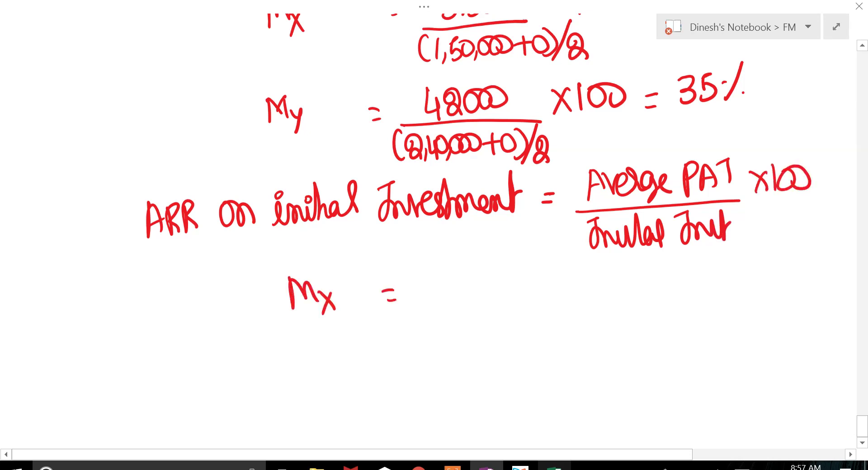
{"action": "scroll", "coordinate": [578, 393], "scroll_direction": "up", "scroll_amount": 1}
{"action": "scroll", "coordinate": [578, 393], "scroll_direction": "down", "scroll_amount": 2}
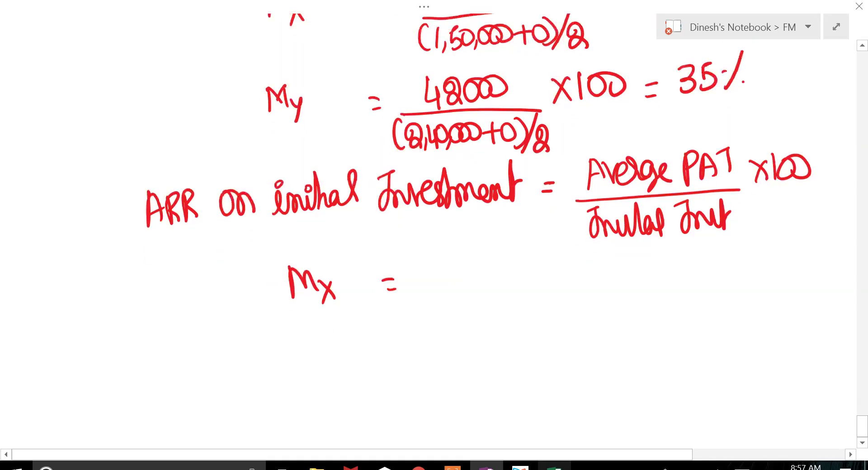
{"action": "mouse_move", "coordinate": [444, 255]}
{"action": "left_mouse_down"}
{"action": "mouse_move", "coordinate": [458, 270]}
{"action": "mouse_move", "coordinate": [448, 284]}
{"action": "left_mouse_up"}
{"action": "left_click_drag", "start_coordinate": [467, 256], "coordinate": [474, 286]}
{"action": "left_click_drag", "start_coordinate": [486, 262], "coordinate": [498, 260]}
{"action": "left_click_drag", "start_coordinate": [493, 265], "coordinate": [507, 259]}
Complete the Machine X line with the denominator 1,50,000 and "×100 = 21%"
{"action": "mouse_move", "coordinate": [418, 295]}
{"action": "left_mouse_down"}
{"action": "mouse_move", "coordinate": [538, 289]}
{"action": "mouse_move", "coordinate": [436, 327]}
{"action": "mouse_move", "coordinate": [446, 332]}
{"action": "left_mouse_up"}
{"action": "mouse_move", "coordinate": [455, 307]}
{"action": "left_mouse_down"}
{"action": "mouse_move", "coordinate": [453, 330]}
{"action": "mouse_move", "coordinate": [472, 309]}
{"action": "left_mouse_up"}
{"action": "mouse_move", "coordinate": [483, 317]}
{"action": "left_mouse_down"}
{"action": "mouse_move", "coordinate": [482, 333]}
{"action": "mouse_move", "coordinate": [496, 308]}
{"action": "mouse_move", "coordinate": [511, 304]}
{"action": "left_mouse_up"}
{"action": "left_click_drag", "start_coordinate": [526, 304], "coordinate": [525, 305]}
{"action": "mouse_move", "coordinate": [537, 263]}
{"action": "left_mouse_down"}
{"action": "mouse_move", "coordinate": [563, 291]}
{"action": "mouse_move", "coordinate": [544, 294]}
{"action": "left_mouse_up"}
{"action": "mouse_move", "coordinate": [566, 260]}
{"action": "left_mouse_down"}
{"action": "mouse_move", "coordinate": [568, 292]}
{"action": "mouse_move", "coordinate": [580, 264]}
{"action": "mouse_move", "coordinate": [598, 265]}
{"action": "left_mouse_up"}
{"action": "mouse_move", "coordinate": [625, 271]}
{"action": "left_mouse_down"}
{"action": "mouse_move", "coordinate": [642, 283]}
{"action": "mouse_move", "coordinate": [689, 287]}
{"action": "left_mouse_up"}
{"action": "left_click_drag", "start_coordinate": [694, 256], "coordinate": [694, 287]}
{"action": "left_click_drag", "start_coordinate": [726, 246], "coordinate": [708, 287]}
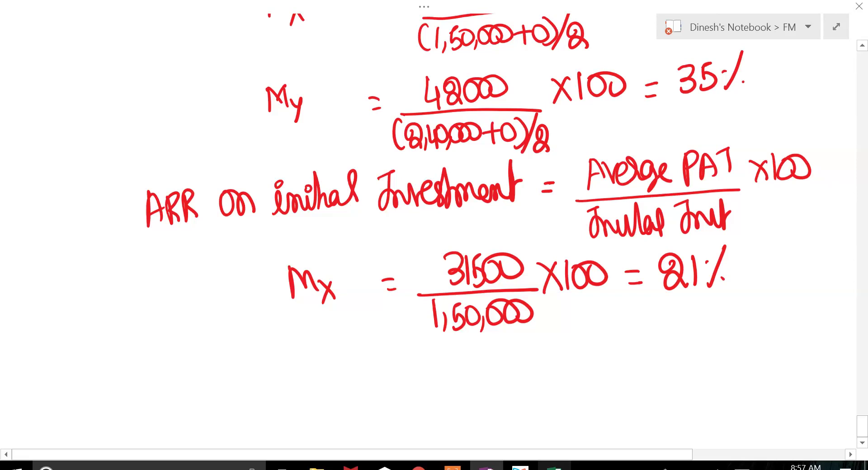
Handwrite "My =" below the 21% calculation, followed by 42000 above a fraction line
{"action": "scroll", "coordinate": [435, 226], "scroll_direction": "down", "scroll_amount": 1}
{"action": "mouse_move", "coordinate": [290, 354]}
{"action": "left_mouse_down"}
{"action": "mouse_move", "coordinate": [288, 382]}
{"action": "mouse_move", "coordinate": [319, 380]}
{"action": "mouse_move", "coordinate": [334, 366]}
{"action": "left_mouse_up"}
{"action": "left_click_drag", "start_coordinate": [342, 351], "coordinate": [334, 383]}
{"action": "left_click_drag", "start_coordinate": [387, 361], "coordinate": [401, 360]}
{"action": "left_click_drag", "start_coordinate": [391, 373], "coordinate": [400, 372]}
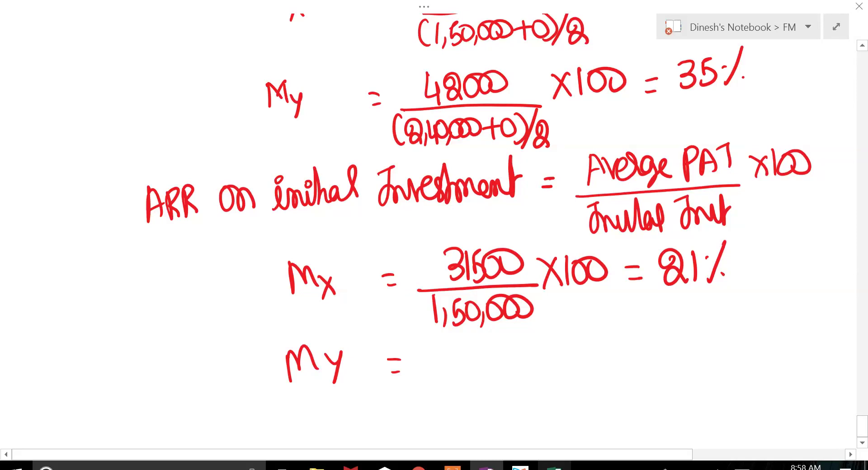
{"action": "left_click_drag", "start_coordinate": [447, 338], "coordinate": [457, 362]}
{"action": "mouse_move", "coordinate": [455, 345]}
{"action": "left_mouse_down"}
{"action": "mouse_move", "coordinate": [451, 376]}
{"action": "mouse_move", "coordinate": [495, 370]}
{"action": "left_mouse_up"}
{"action": "left_click_drag", "start_coordinate": [507, 342], "coordinate": [527, 362]}
{"action": "left_click_drag", "start_coordinate": [416, 376], "coordinate": [546, 368]}
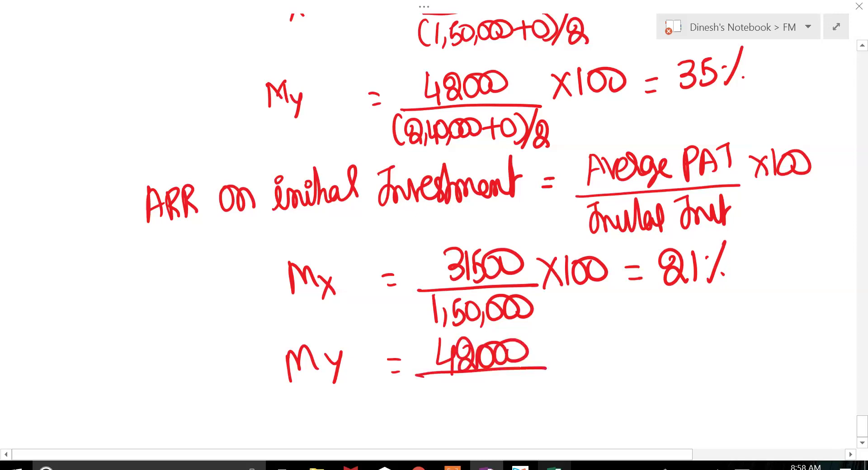
Write 2,40,000 under Machine Y's 42000 and add ×100 beside the fraction
{"action": "mouse_move", "coordinate": [435, 388]}
{"action": "left_mouse_down"}
{"action": "mouse_move", "coordinate": [447, 384]}
{"action": "mouse_move", "coordinate": [434, 405]}
{"action": "mouse_move", "coordinate": [454, 411]}
{"action": "left_mouse_up"}
{"action": "left_click_drag", "start_coordinate": [464, 382], "coordinate": [476, 397]}
{"action": "mouse_move", "coordinate": [475, 389]}
{"action": "left_mouse_down"}
{"action": "mouse_move", "coordinate": [474, 412]}
{"action": "mouse_move", "coordinate": [494, 409]}
{"action": "mouse_move", "coordinate": [503, 388]}
{"action": "left_mouse_up"}
{"action": "left_click_drag", "start_coordinate": [520, 382], "coordinate": [527, 384]}
{"action": "mouse_move", "coordinate": [546, 340]}
{"action": "left_mouse_down"}
{"action": "mouse_move", "coordinate": [565, 365]}
{"action": "mouse_move", "coordinate": [549, 369]}
{"action": "left_mouse_up"}
{"action": "mouse_move", "coordinate": [573, 334]}
{"action": "left_mouse_down"}
{"action": "mouse_move", "coordinate": [575, 365]}
{"action": "mouse_move", "coordinate": [587, 339]}
{"action": "left_mouse_up"}
Finish Machine Y's ARR on initial investment by handwriting "= 17.5%"
{"action": "left_click_drag", "start_coordinate": [604, 339], "coordinate": [643, 342]}
{"action": "left_click_drag", "start_coordinate": [632, 357], "coordinate": [642, 356]}
{"action": "left_click_drag", "start_coordinate": [662, 325], "coordinate": [659, 359]}
{"action": "mouse_move", "coordinate": [667, 328]}
{"action": "left_mouse_down"}
{"action": "mouse_move", "coordinate": [680, 324]}
{"action": "mouse_move", "coordinate": [677, 357]}
{"action": "left_mouse_up"}
{"action": "left_click_drag", "start_coordinate": [688, 338], "coordinate": [697, 355]}
{"action": "left_click_drag", "start_coordinate": [703, 322], "coordinate": [720, 320]}
{"action": "mouse_move", "coordinate": [741, 315]}
{"action": "left_mouse_down"}
{"action": "mouse_move", "coordinate": [719, 359]}
{"action": "mouse_move", "coordinate": [723, 332]}
{"action": "left_mouse_up"}
{"action": "left_click_drag", "start_coordinate": [737, 345], "coordinate": [738, 347]}
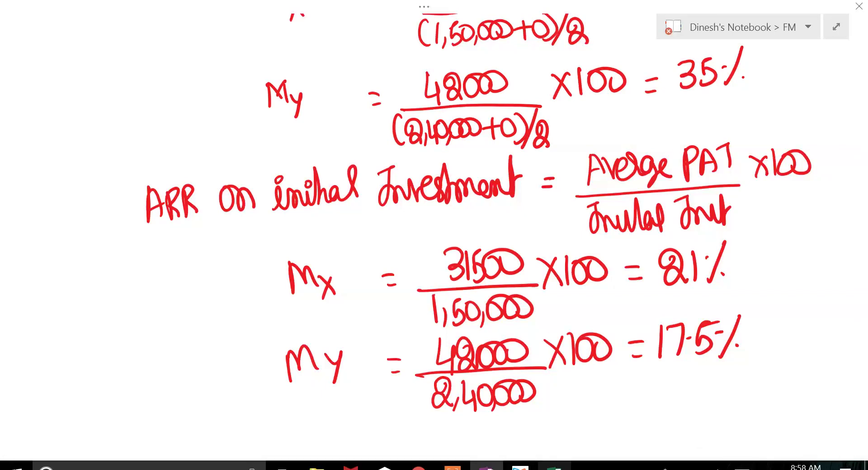
Switch to the problem PDF and read the present value index requirement and the given 10% present value factors
{"action": "scroll", "coordinate": [434, 235], "scroll_direction": "down", "scroll_amount": 5}
{"action": "scroll", "coordinate": [434, 236], "scroll_direction": "right", "scroll_amount": 1}
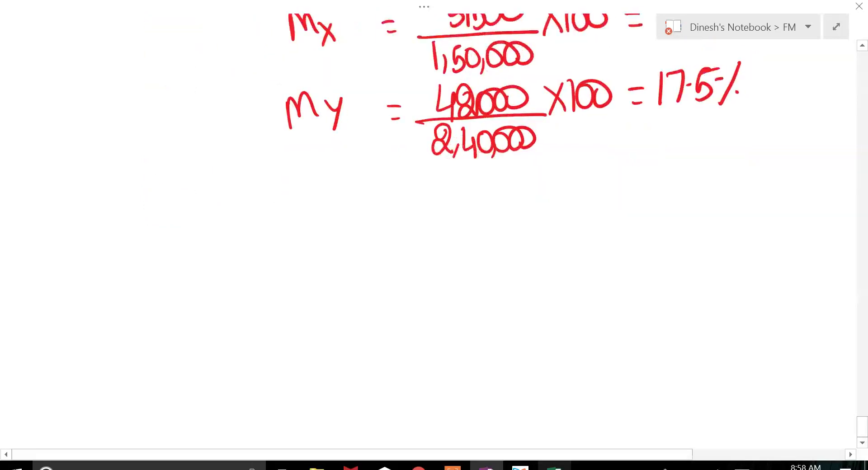
{"action": "key", "text": "alt+Tab"}
{"action": "key", "text": "alt+Tab"}
{"action": "key", "text": "alt+Tab"}
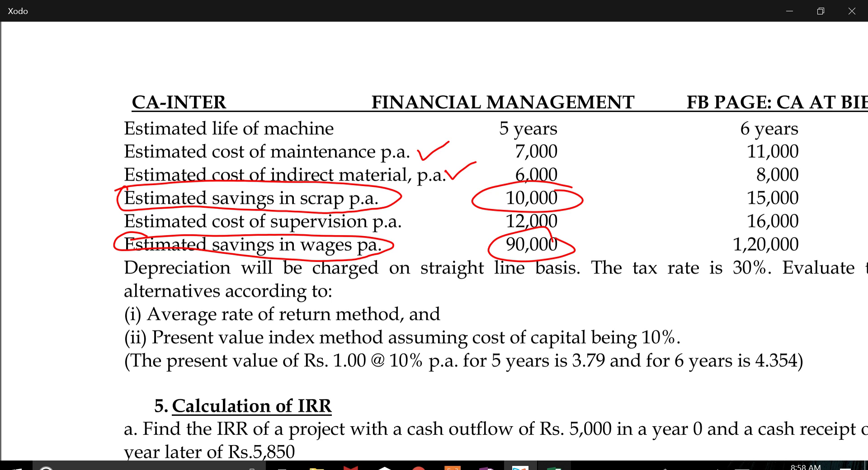
Switch to the Excel workbook and review the yearly cash flows and PVF @ 8% column on Sheet7
{"action": "key", "text": "alt+Tab"}
{"action": "key", "text": "alt+Tab"}
{"action": "key", "text": "alt+shift+Tab"}
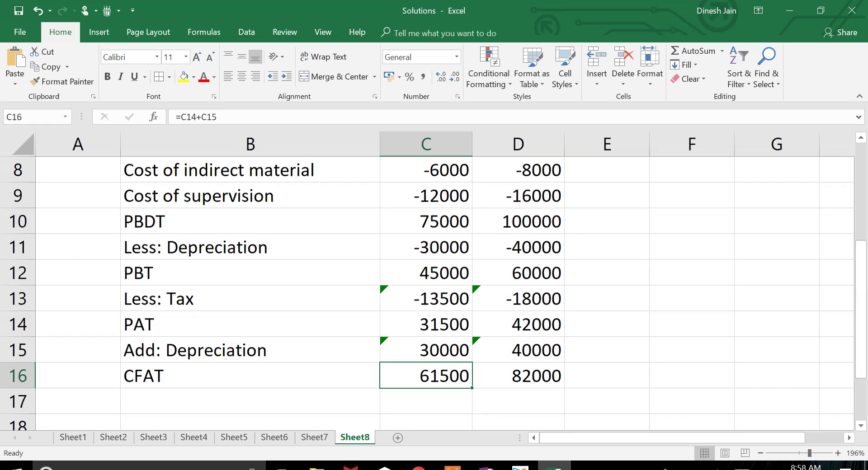
{"action": "left_click", "coordinate": [315, 437]}
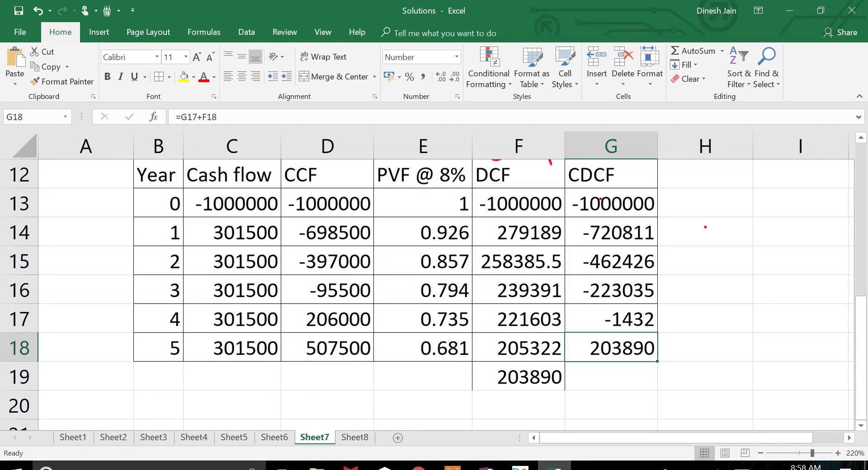
{"action": "left_click", "coordinate": [423, 204]}
{"action": "left_click", "coordinate": [423, 232]}
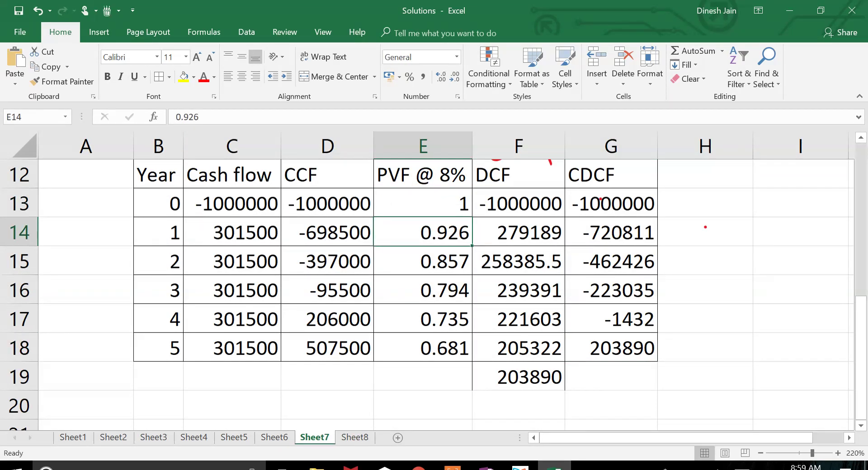
{"action": "left_click", "coordinate": [232, 233]}
{"action": "left_click", "coordinate": [232, 203]}
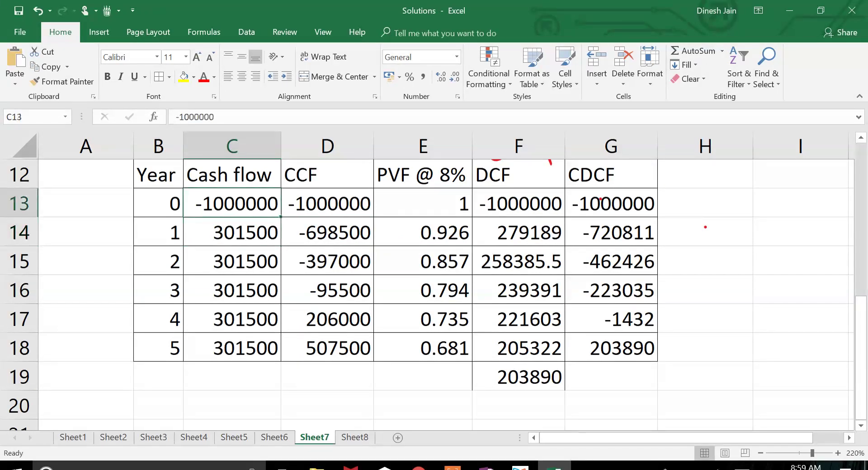
Copy the header and the year 0 and year 1 rows (B12:G14) and paste them at B22
{"action": "left_click", "coordinate": [158, 175]}
{"action": "left_click", "coordinate": [611, 175], "text": "shift"}
{"action": "left_click_drag", "start_coordinate": [611, 175], "coordinate": [611, 232]}
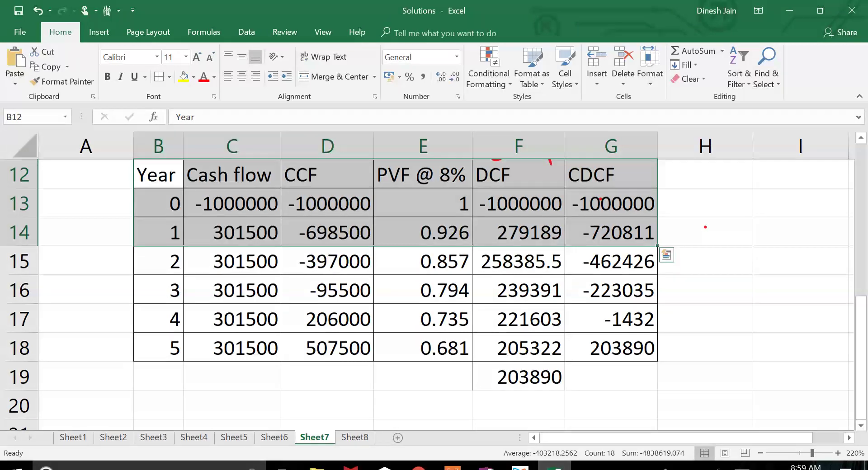
{"action": "key", "text": "ctrl+c"}
{"action": "key", "text": "Down"}
{"action": "key", "text": "Down"}
{"action": "key", "text": "Down"}
{"action": "key", "text": "Down"}
{"action": "key", "text": "Down"}
{"action": "key", "text": "Down"}
{"action": "key", "text": "Down"}
{"action": "key", "text": "Down"}
{"action": "key", "text": "Down"}
{"action": "key", "text": "Down"}
{"action": "key", "text": "Down"}
{"action": "key", "text": "Down"}
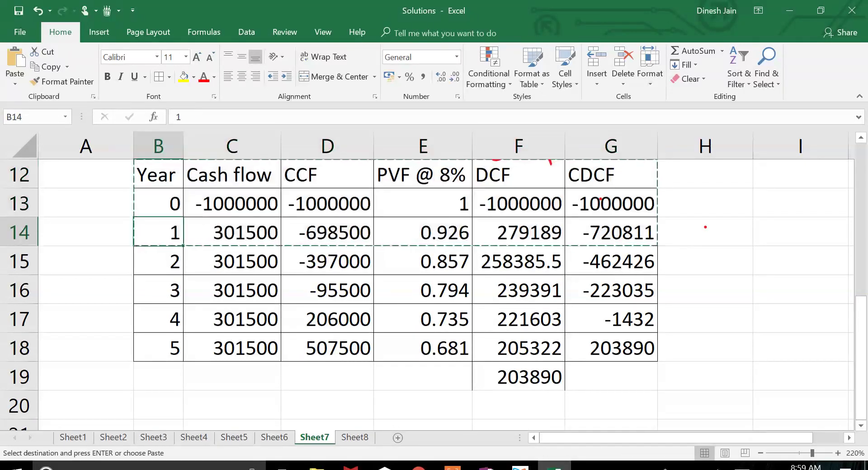
{"action": "key", "text": "Up"}
{"action": "key", "text": "Up"}
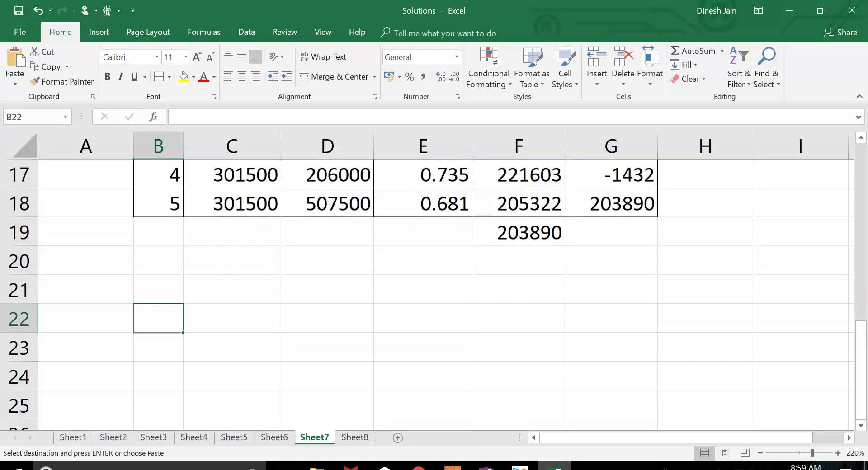
{"action": "key", "text": "Return"}
Label the copied table's second year row "1 to 5" in B24 and autofit the column width
{"action": "key", "text": "Up"}
{"action": "type", "text": "1"}
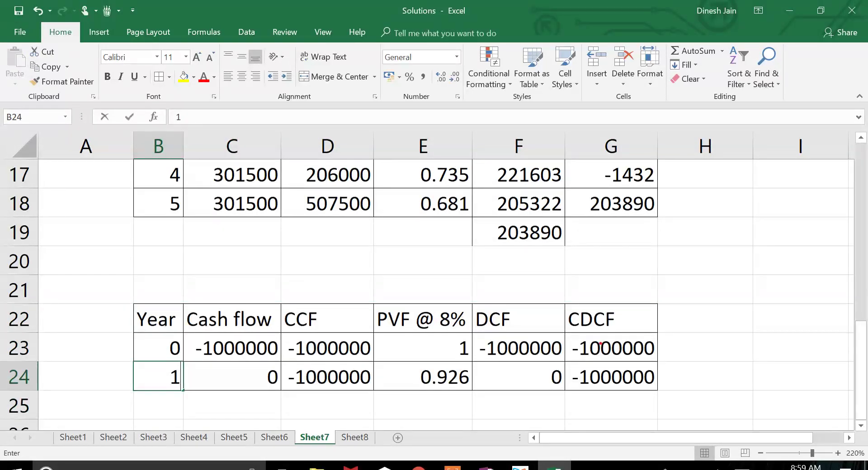
{"action": "type", "text": " to 5"}
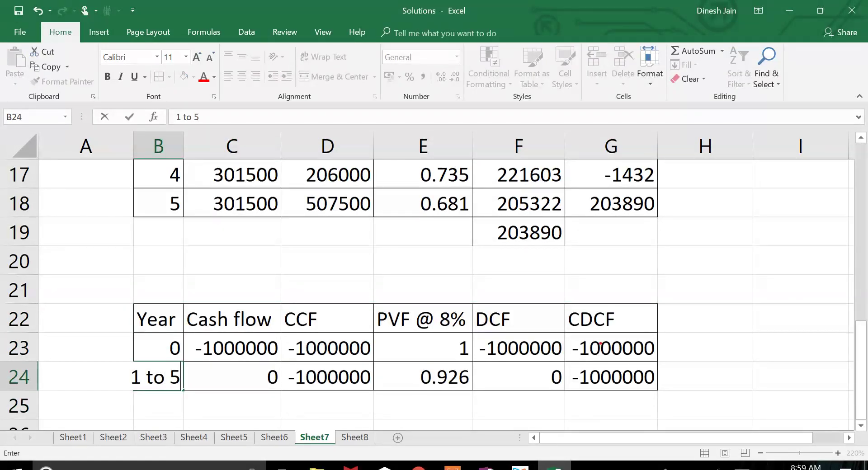
{"action": "key", "text": "Return"}
{"action": "key", "text": "Up"}
{"action": "key", "text": "alt+h"}
{"action": "key", "text": "o"}
{"action": "key", "text": "i"}
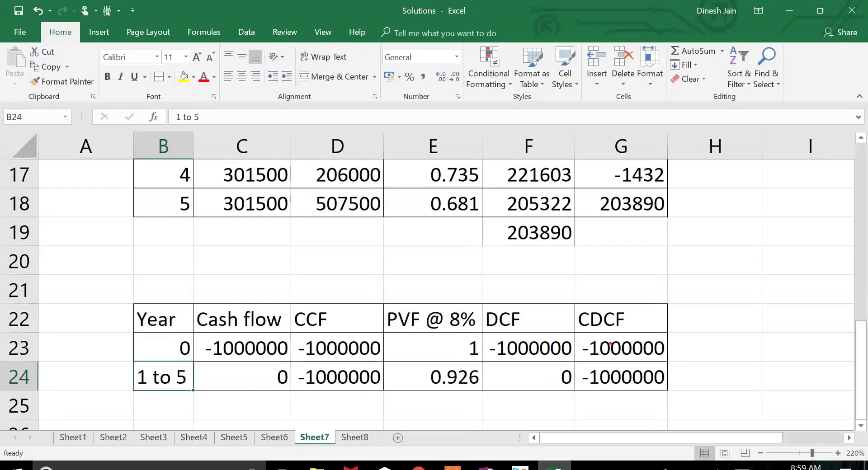
Link the cash flow for years 1 to 5 in C24 to the year 5 cash flow with =C18
{"action": "key", "text": "Right"}
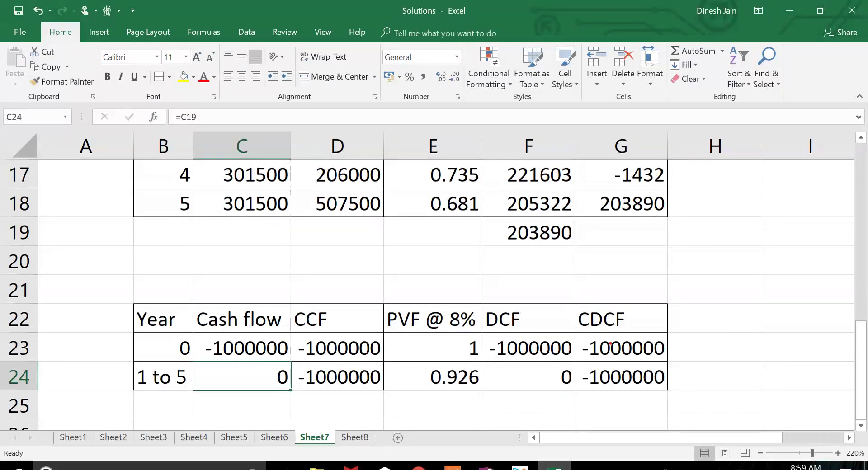
{"action": "type", "text": "="}
{"action": "key", "text": "Up"}
{"action": "key", "text": "Up"}
{"action": "key", "text": "Up"}
{"action": "key", "text": "Up"}
{"action": "key", "text": "Up"}
{"action": "key", "text": "Up"}
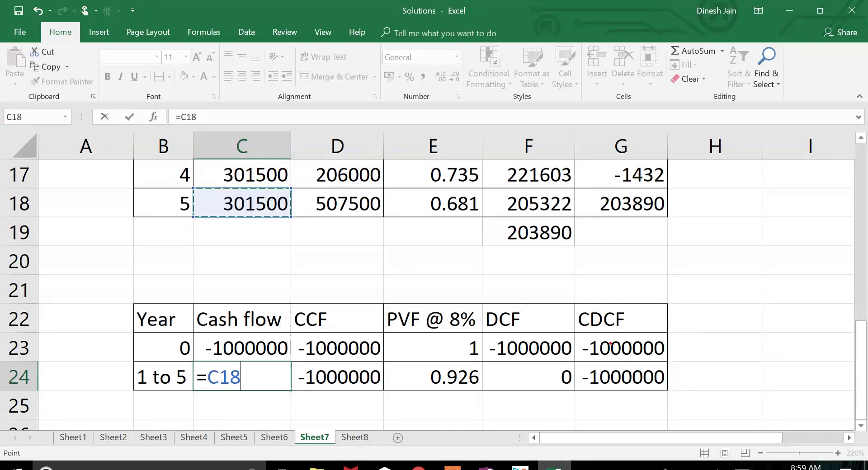
{"action": "key", "text": "Return"}
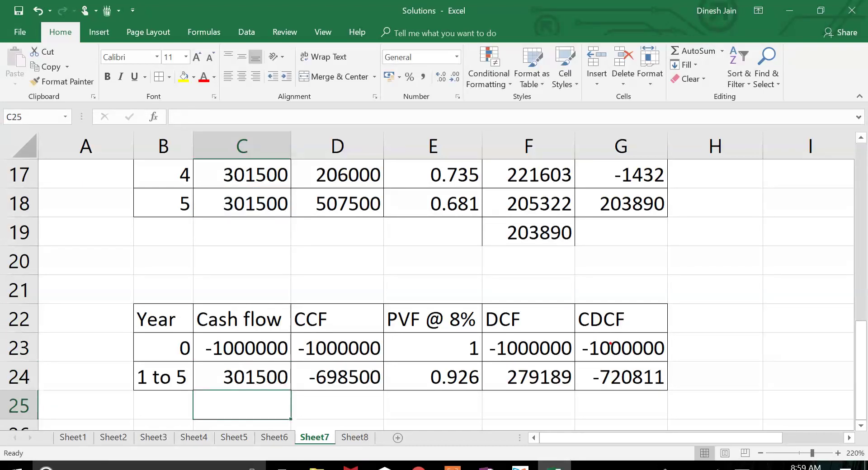
{"action": "key", "text": "Up"}
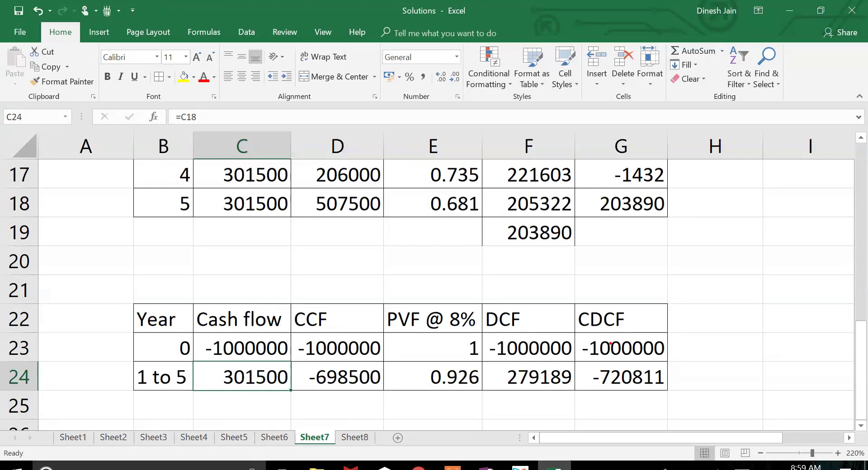
Clear the CCF values in D23 and D24 of the copied table
{"action": "left_click", "coordinate": [337, 376]}
{"action": "left_click", "coordinate": [433, 377]}
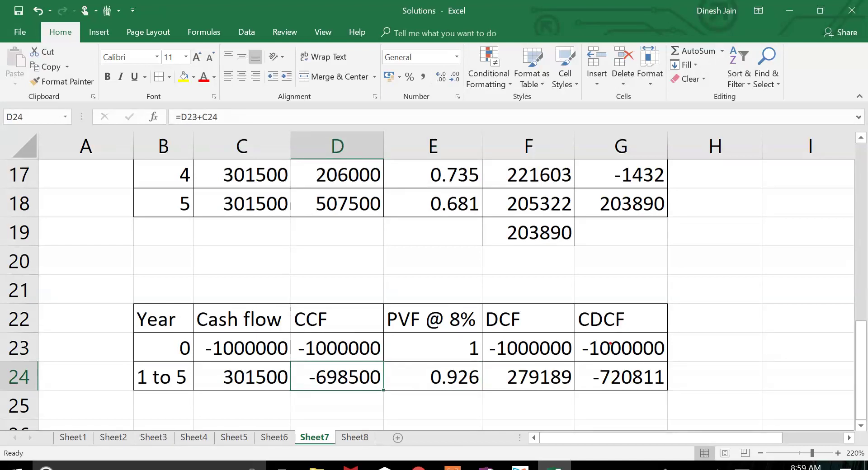
{"action": "key", "text": "Delete"}
{"action": "left_click", "coordinate": [337, 347]}
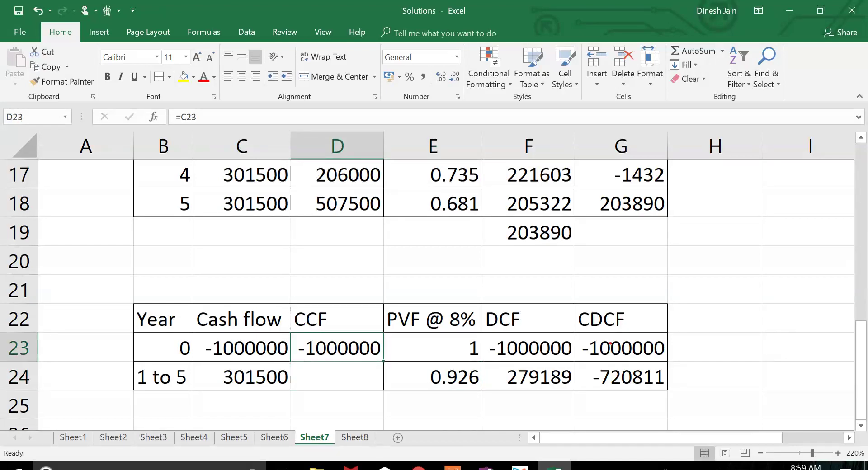
{"action": "key", "text": "Delete"}
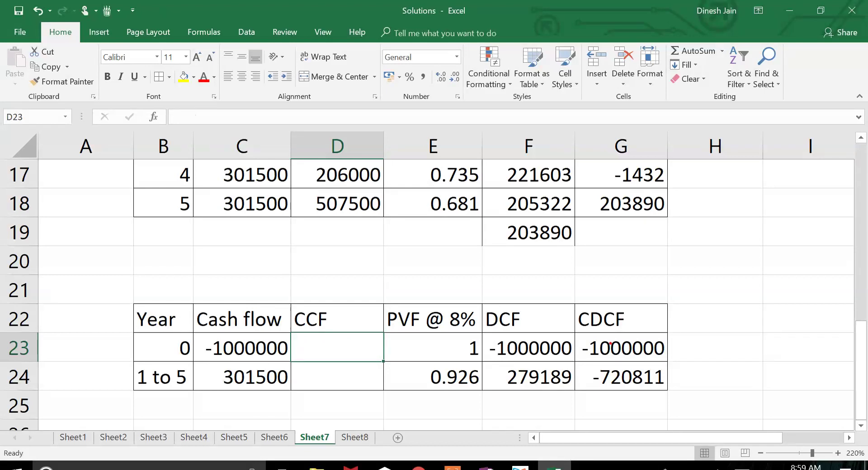
Note the cumulative five-year factor in E26 below the copied table, correcting 3.992 to 3.993
{"action": "key", "text": "Right"}
{"action": "key", "text": "Down"}
{"action": "key", "text": "Down"}
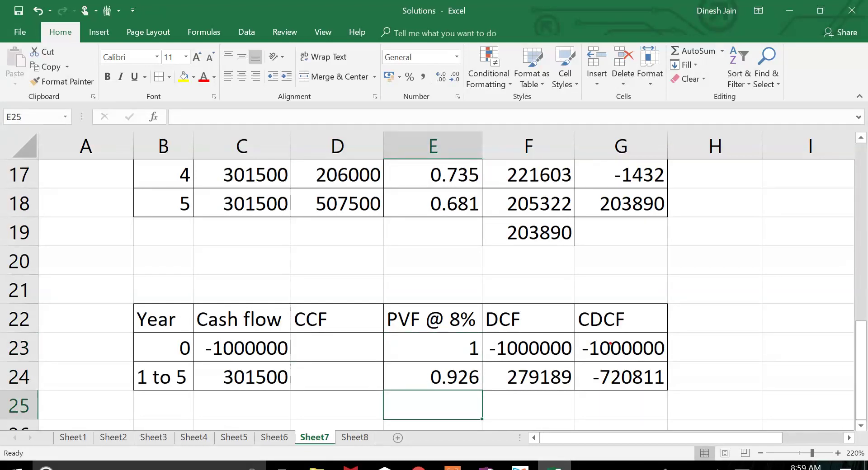
{"action": "key", "text": "Down"}
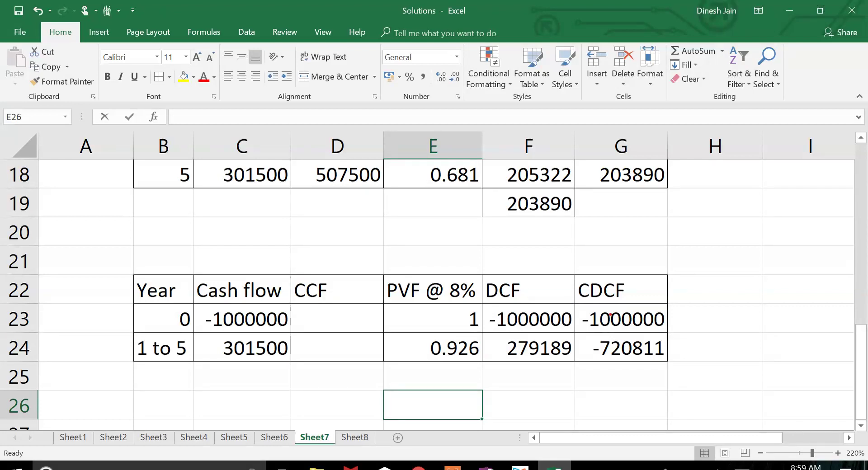
{"action": "type", "text": "3.992"}
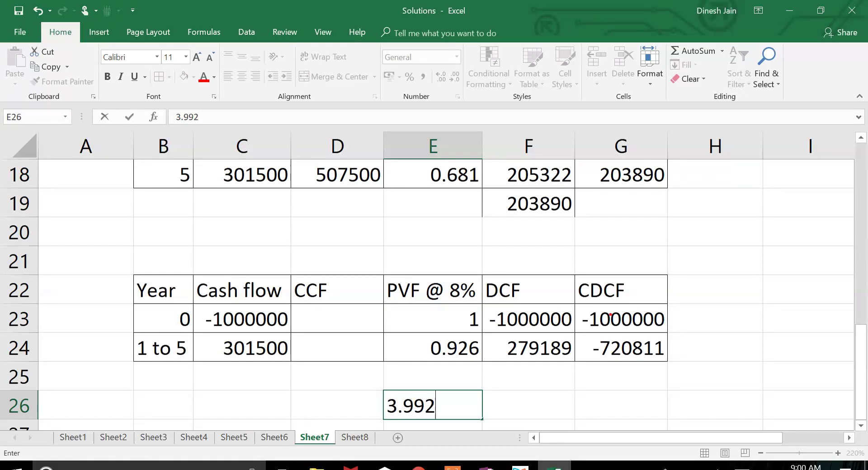
{"action": "key", "text": "Return"}
{"action": "key", "text": "Up"}
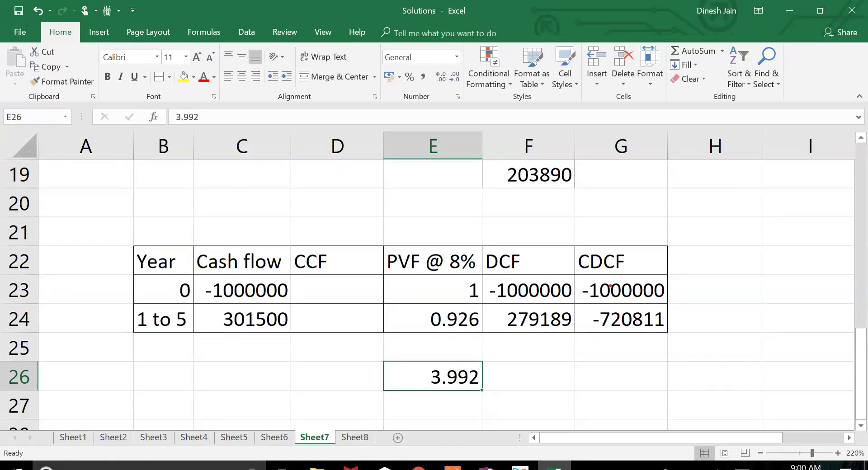
{"action": "key", "text": "F2"}
{"action": "key", "text": "BackSpace"}
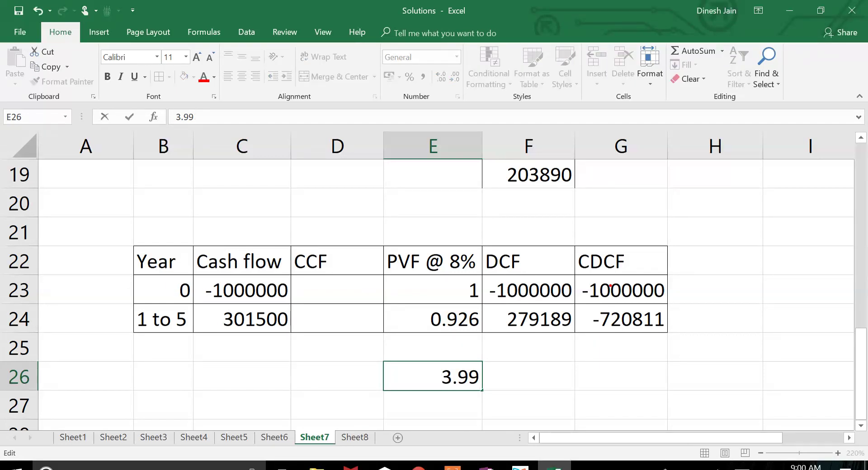
{"action": "type", "text": "3"}
{"action": "key", "text": "Return"}
Check the sum of the PVF @ 8% factors for years 1 to 5 in E14:E18
{"action": "key", "text": "Up"}
{"action": "key", "text": "Up"}
{"action": "key", "text": "Up"}
{"action": "key", "text": "Up"}
{"action": "key", "text": "Up"}
{"action": "key", "text": "Up"}
{"action": "key", "text": "Up"}
{"action": "key", "text": "Up"}
{"action": "key", "text": "Up"}
{"action": "key", "text": "Up"}
{"action": "key", "text": "Up"}
{"action": "key", "text": "Up"}
{"action": "key", "text": "Up"}
{"action": "key", "text": "Up"}
{"action": "key", "text": "Up"}
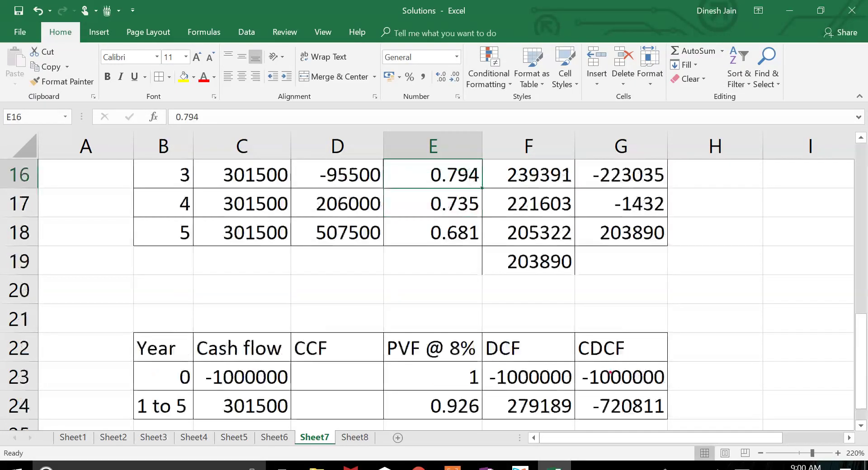
{"action": "key", "text": "Down"}
{"action": "key", "text": "Down"}
{"action": "key", "text": "shift+Down"}
{"action": "key", "text": "shift+Down"}
{"action": "key", "text": "shift+Down"}
{"action": "key", "text": "shift+Down"}
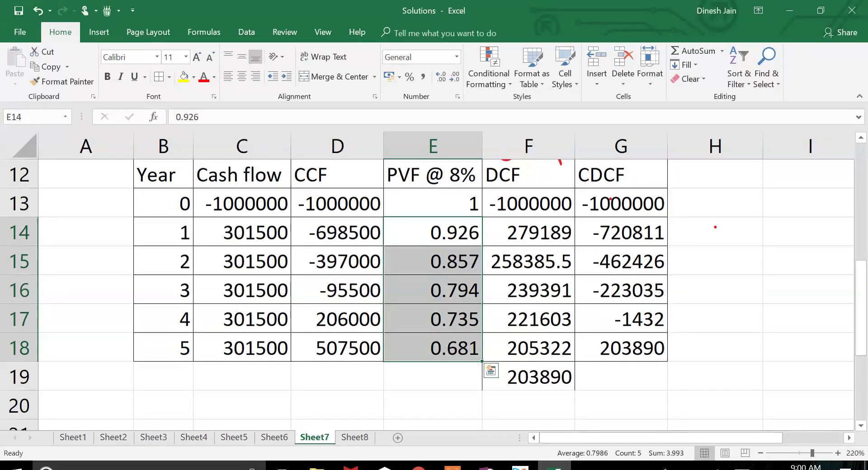
Set the PVF @ 8% for years 1 to 5 in E24 to 3.993
{"action": "key", "text": "Down"}
{"action": "key", "text": "Down"}
{"action": "key", "text": "Down"}
{"action": "key", "text": "Down"}
{"action": "key", "text": "Down"}
{"action": "key", "text": "Down"}
{"action": "key", "text": "Down"}
{"action": "key", "text": "Down"}
{"action": "key", "text": "Down"}
{"action": "key", "text": "Down"}
{"action": "key", "text": "Down"}
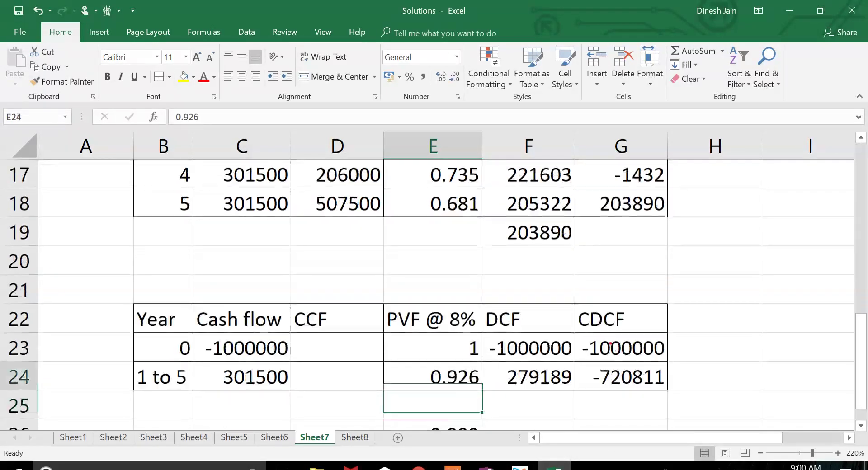
{"action": "type", "text": "3.993"}
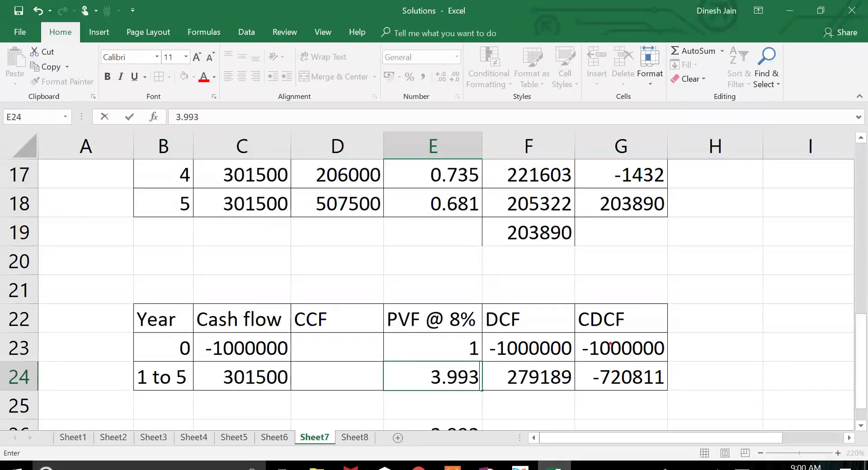
{"action": "left_click", "coordinate": [621, 405]}
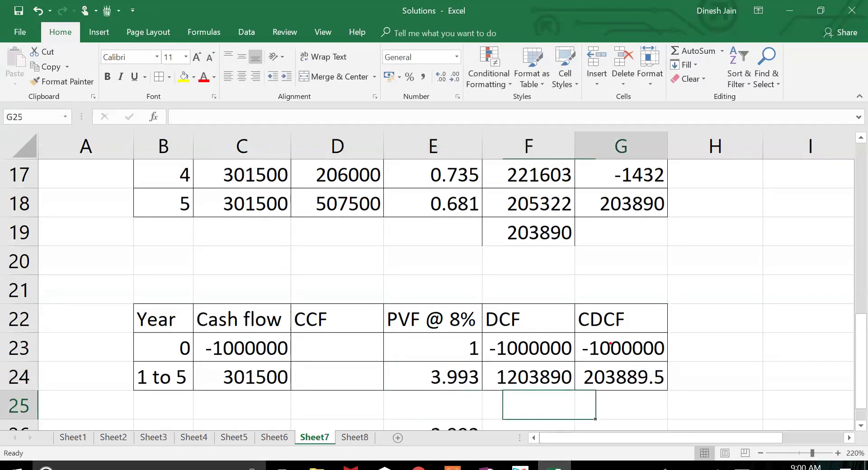
Clear the CDCF values in G23 and G24 of the copied table
{"action": "key", "text": "Up"}
{"action": "key", "text": "Up"}
{"action": "key", "text": "shift+Down"}
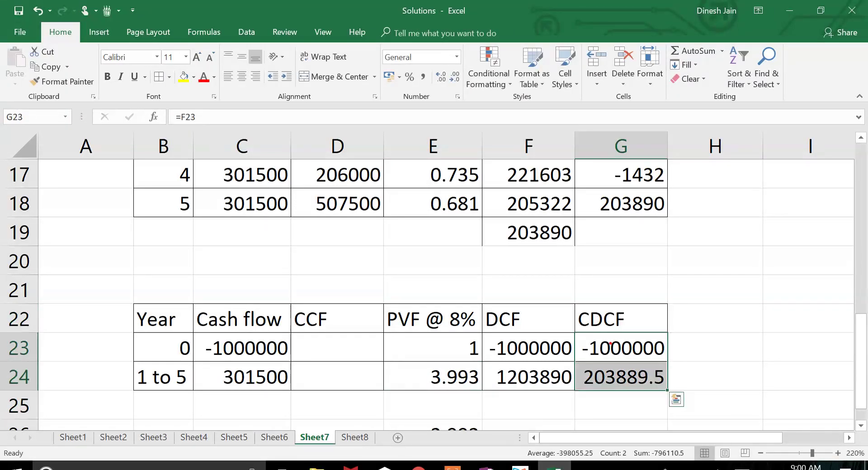
{"action": "key", "text": "Delete"}
Total the copied table's DCF column in F25 with =SUM(F23:F24)
{"action": "key", "text": "Down"}
{"action": "key", "text": "Left"}
{"action": "key", "text": "Down"}
{"action": "type", "text": "="}
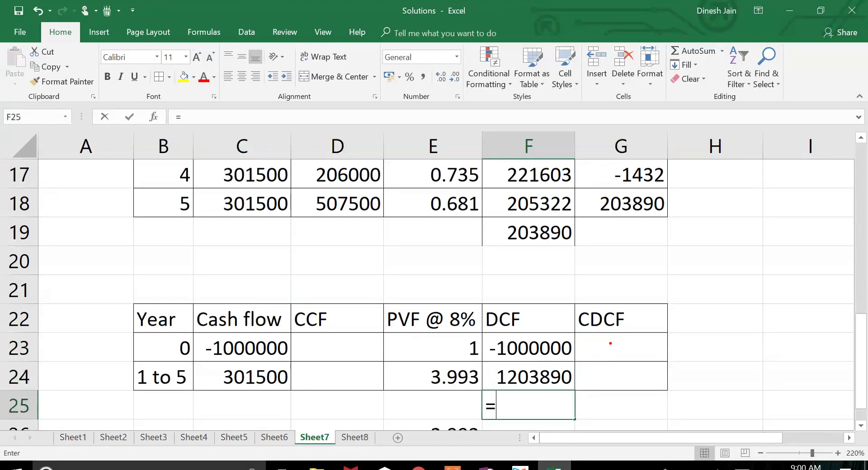
{"action": "type", "text": "sum"}
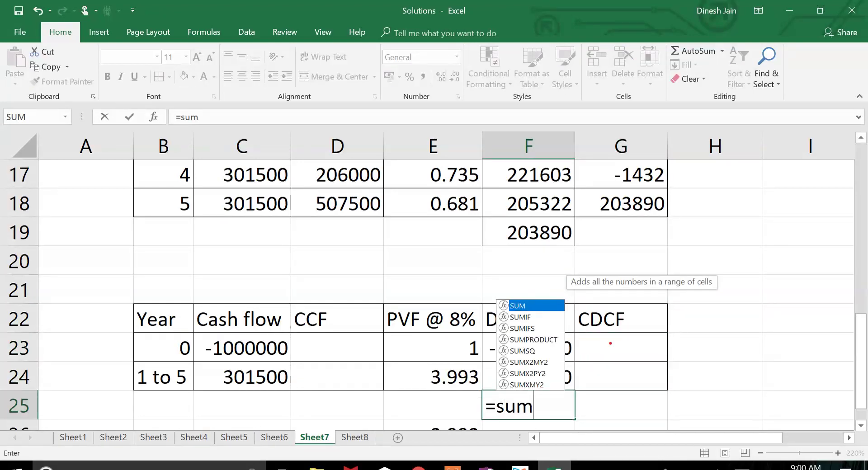
{"action": "type", "text": "("}
{"action": "key", "text": "Up"}
{"action": "key", "text": "shift+Up"}
{"action": "type", "text": ")"}
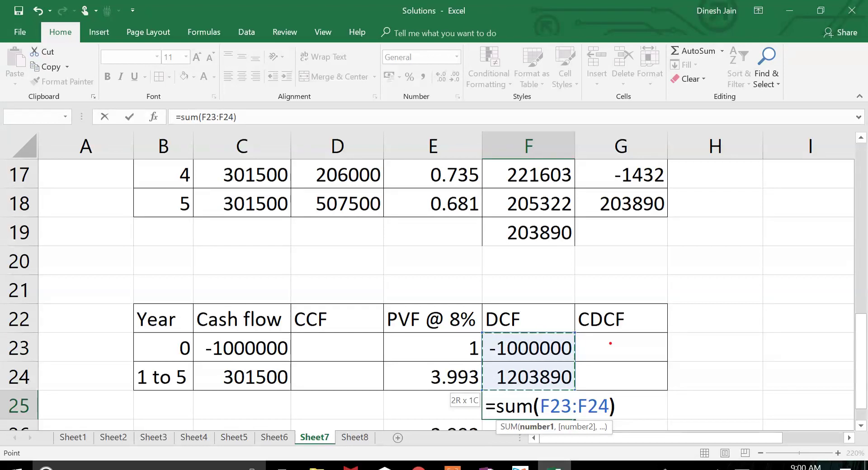
{"action": "key", "text": "Return"}
Hide the CCF column D and the CDCF column G
{"action": "key", "text": "Left"}
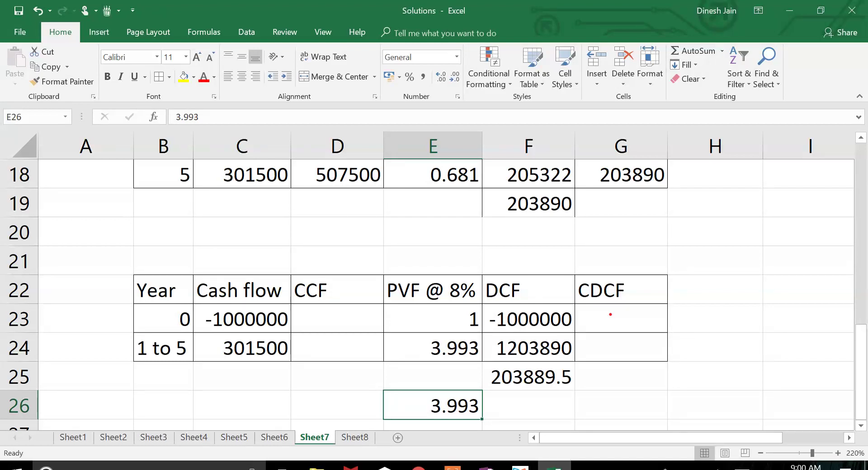
{"action": "key", "text": "Left"}
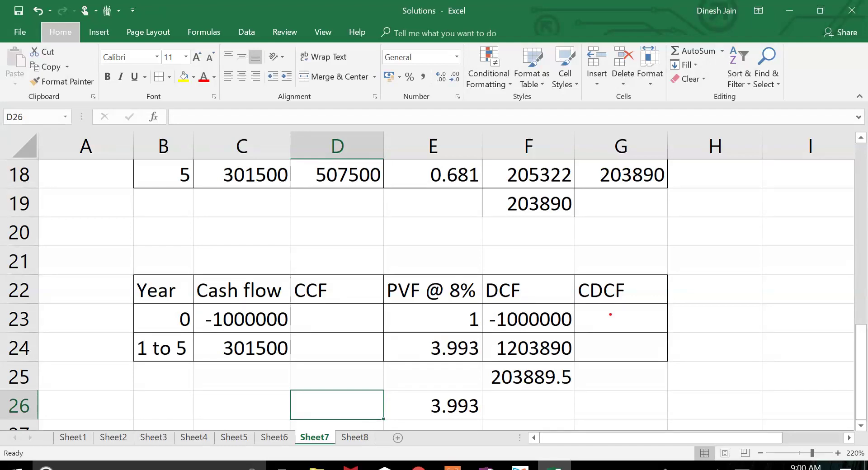
{"action": "key", "text": "ctrl+0"}
{"action": "key", "text": "Right"}
{"action": "key", "text": "Right"}
{"action": "key", "text": "Right"}
{"action": "key", "text": "alt+o"}
{"action": "key", "text": "c"}
{"action": "key", "text": "h"}
{"action": "key", "text": "Left"}
{"action": "key", "text": "Left"}
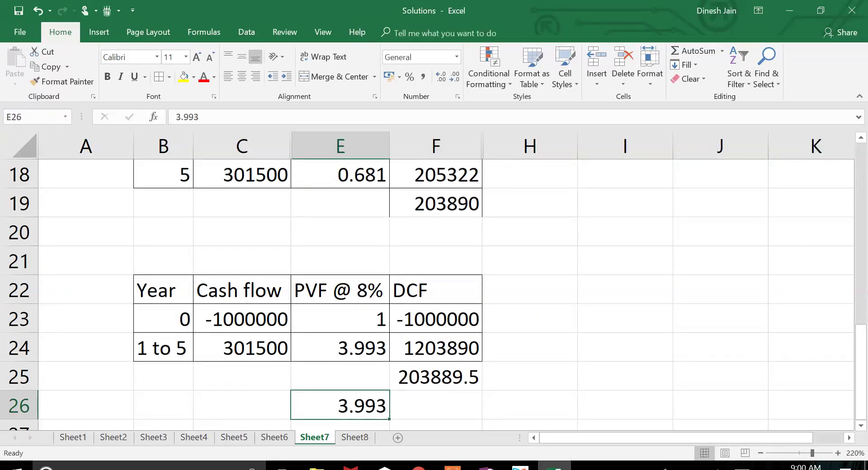
Delete the stray factor in E26 and show the DCF total in F25 without decimals
{"action": "key", "text": "Delete"}
{"action": "left_click", "coordinate": [435, 376]}
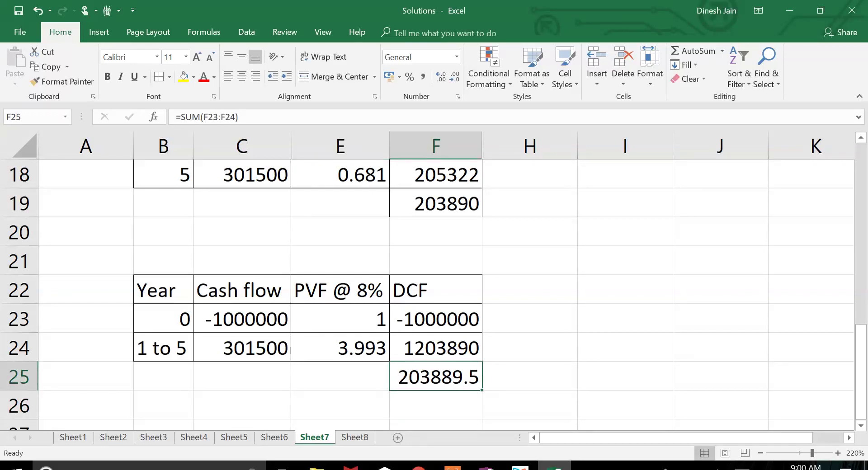
{"action": "left_click", "coordinate": [455, 77]}
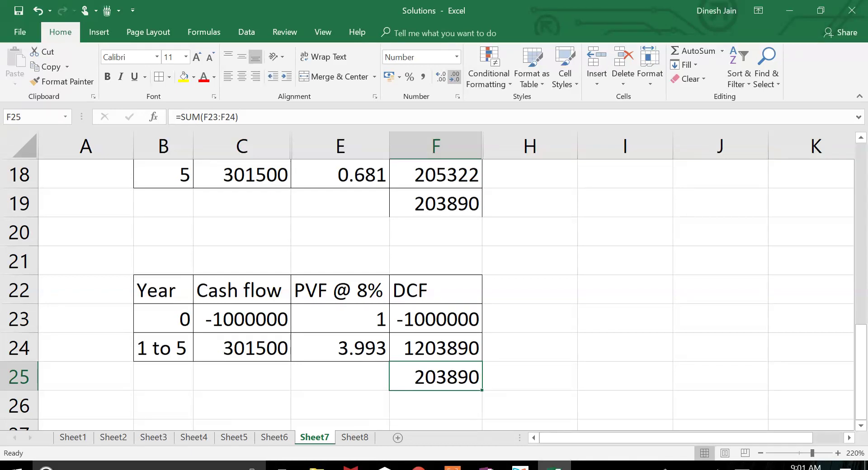
Switch to the problem PDF in Xodo and circle the given factors "for 5 years is 3.79 and for 6 years is 4.354"
{"action": "key", "text": "alt+Tab"}
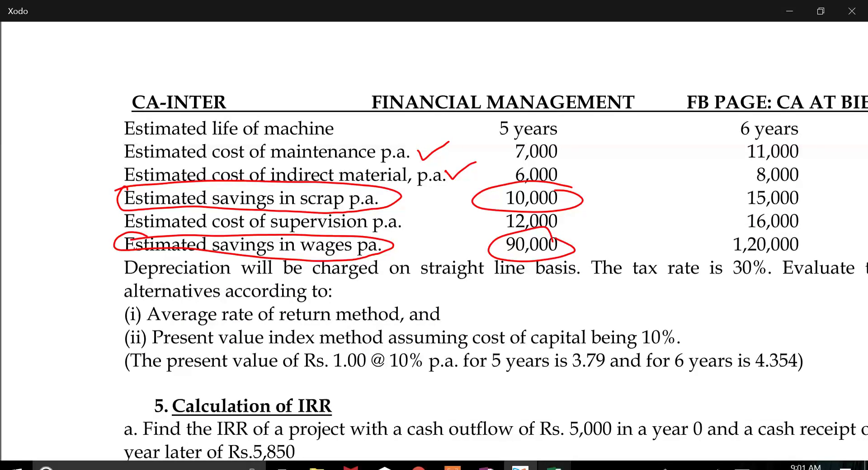
{"action": "mouse_move", "coordinate": [491, 350]}
{"action": "left_mouse_down"}
{"action": "mouse_move", "coordinate": [464, 360]}
{"action": "mouse_move", "coordinate": [648, 382]}
{"action": "mouse_move", "coordinate": [776, 367]}
{"action": "mouse_move", "coordinate": [534, 355]}
{"action": "mouse_move", "coordinate": [495, 364]}
{"action": "left_mouse_up"}
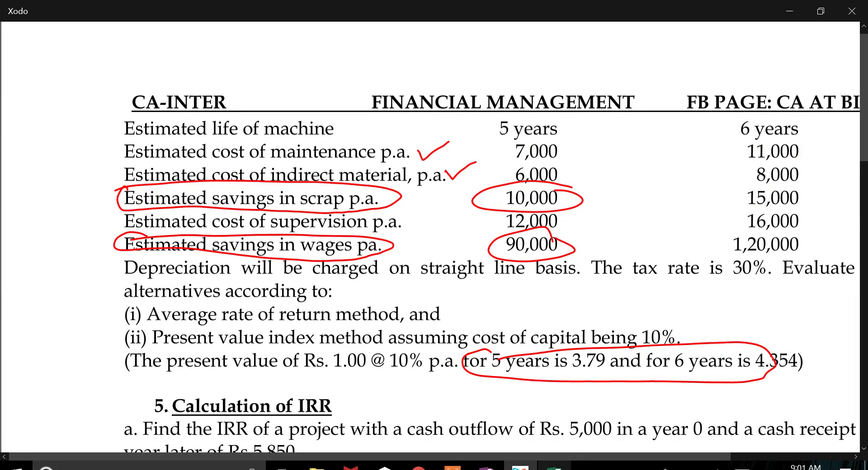